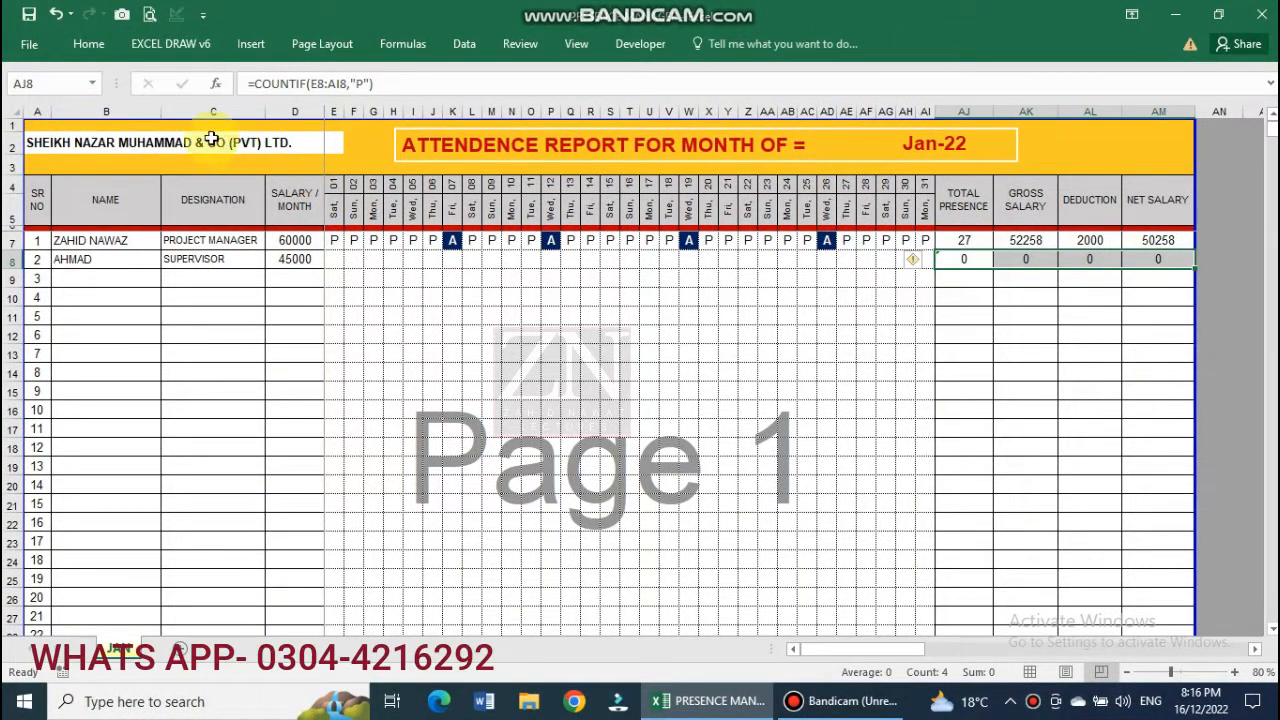
Fill the row 8 totals AJ8:AM8 yellow, pin the ribbon, and reselect AJ8:AM8.
{"action": "left_click", "coordinate": [88, 44]}
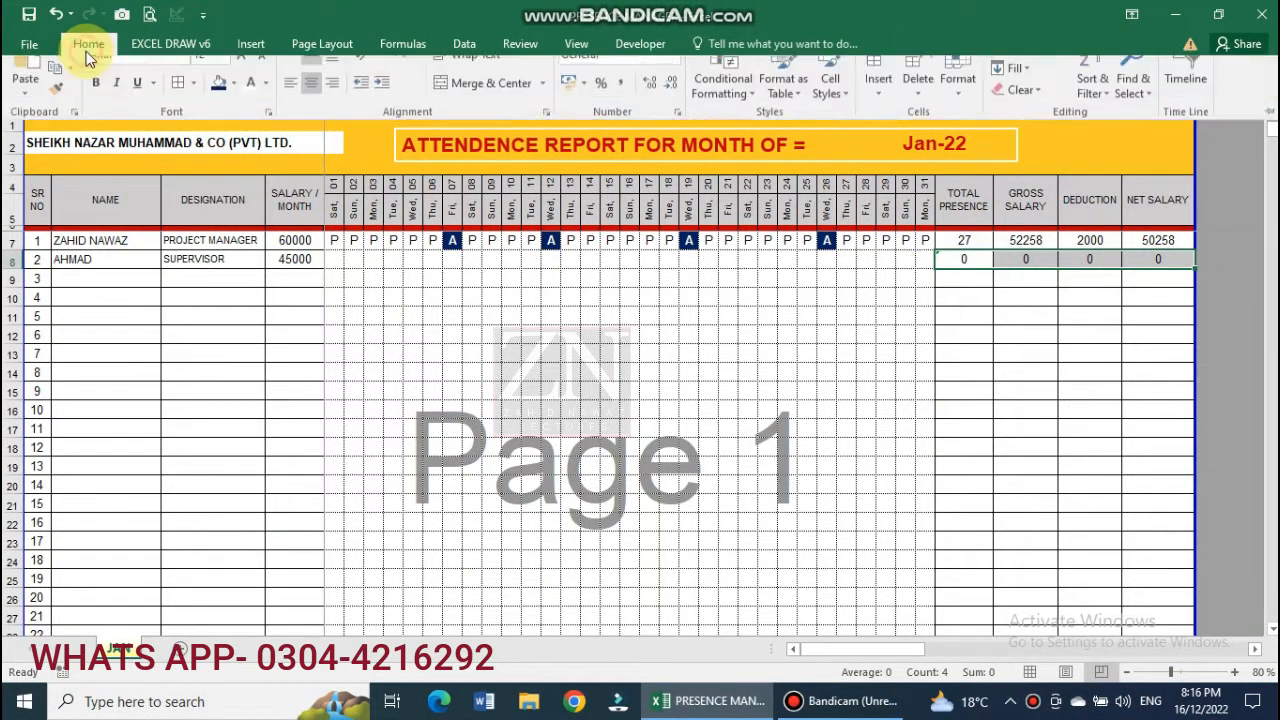
{"action": "left_click", "coordinate": [236, 107]}
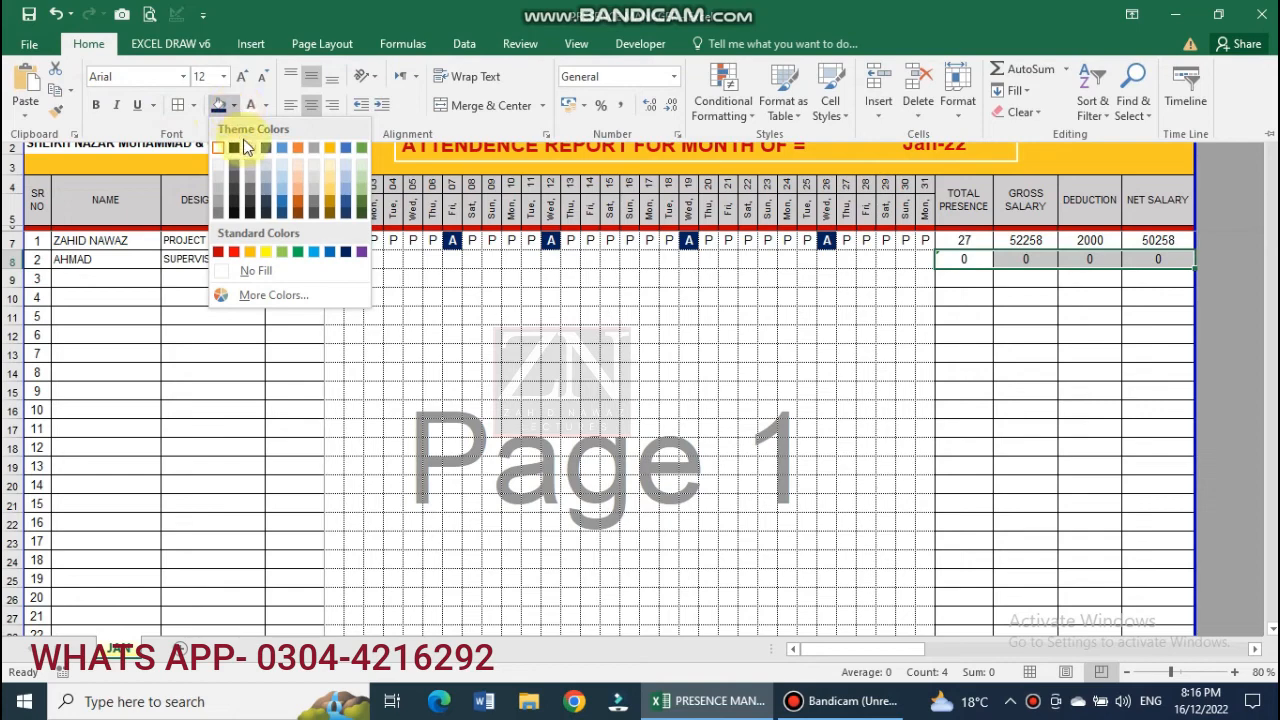
{"action": "left_click", "coordinate": [265, 253]}
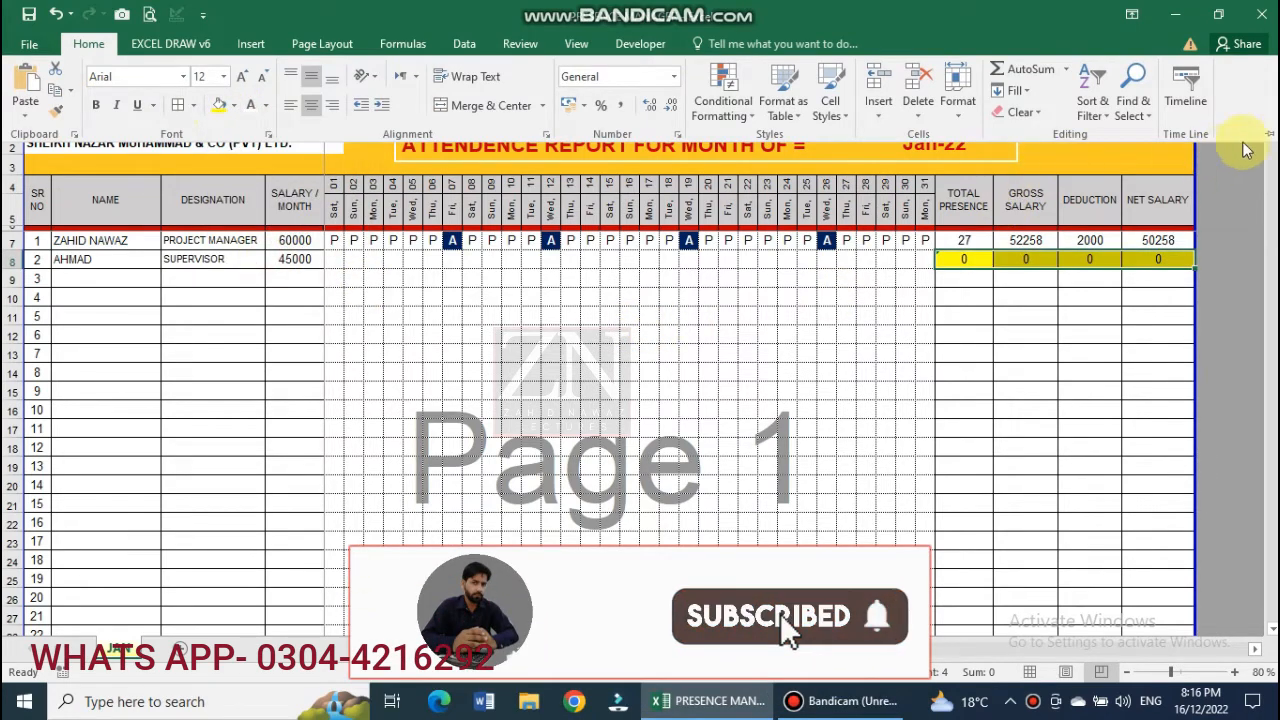
{"action": "left_click", "coordinate": [1272, 136]}
{"action": "left_click", "coordinate": [968, 395]}
{"action": "left_click_drag", "start_coordinate": [966, 341], "coordinate": [1136, 343]}
Mark days 01–14 in row 8 as P, with A for days 04, 09 and 14.
{"action": "left_click", "coordinate": [1040, 398]}
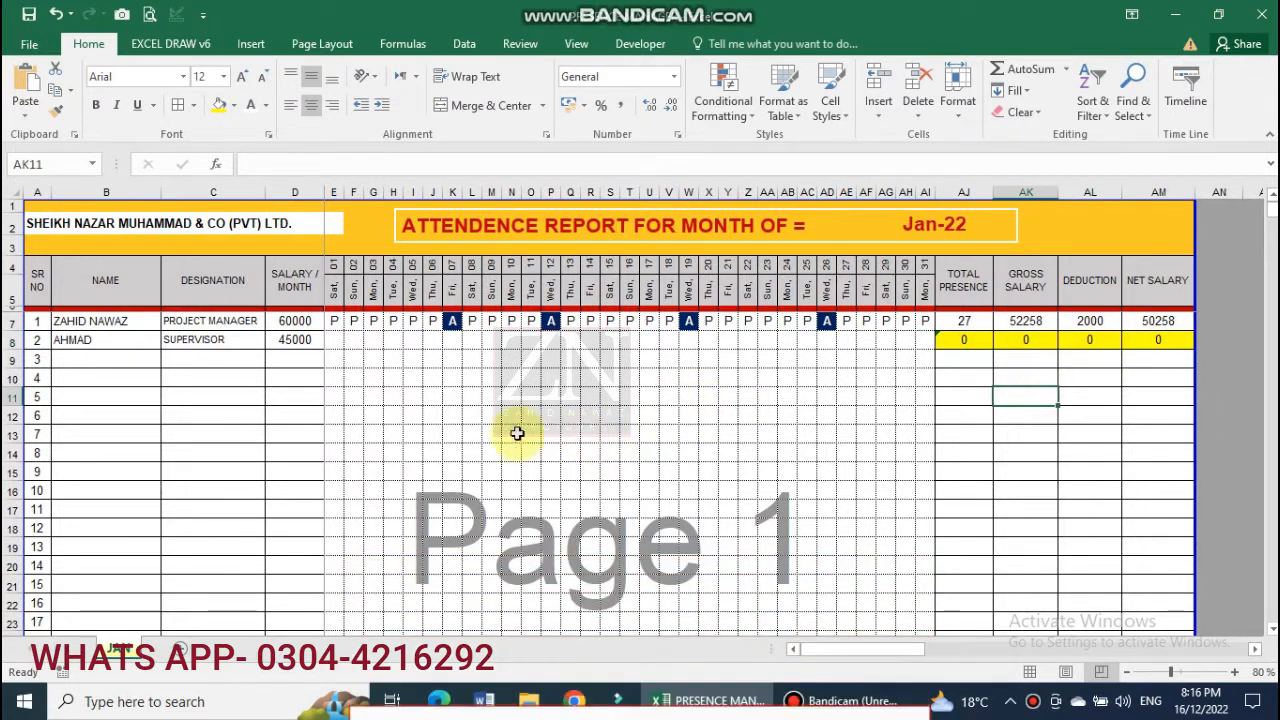
{"action": "left_click", "coordinate": [337, 341]}
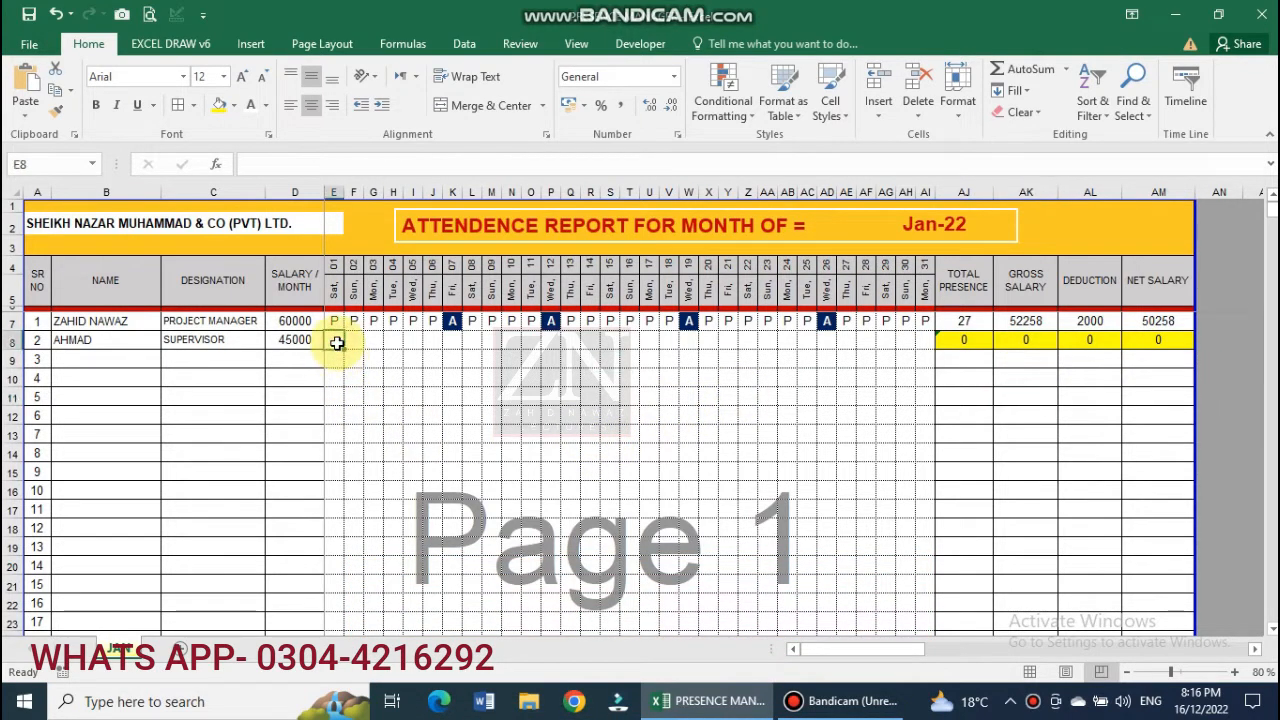
{"action": "type", "text": "P"}
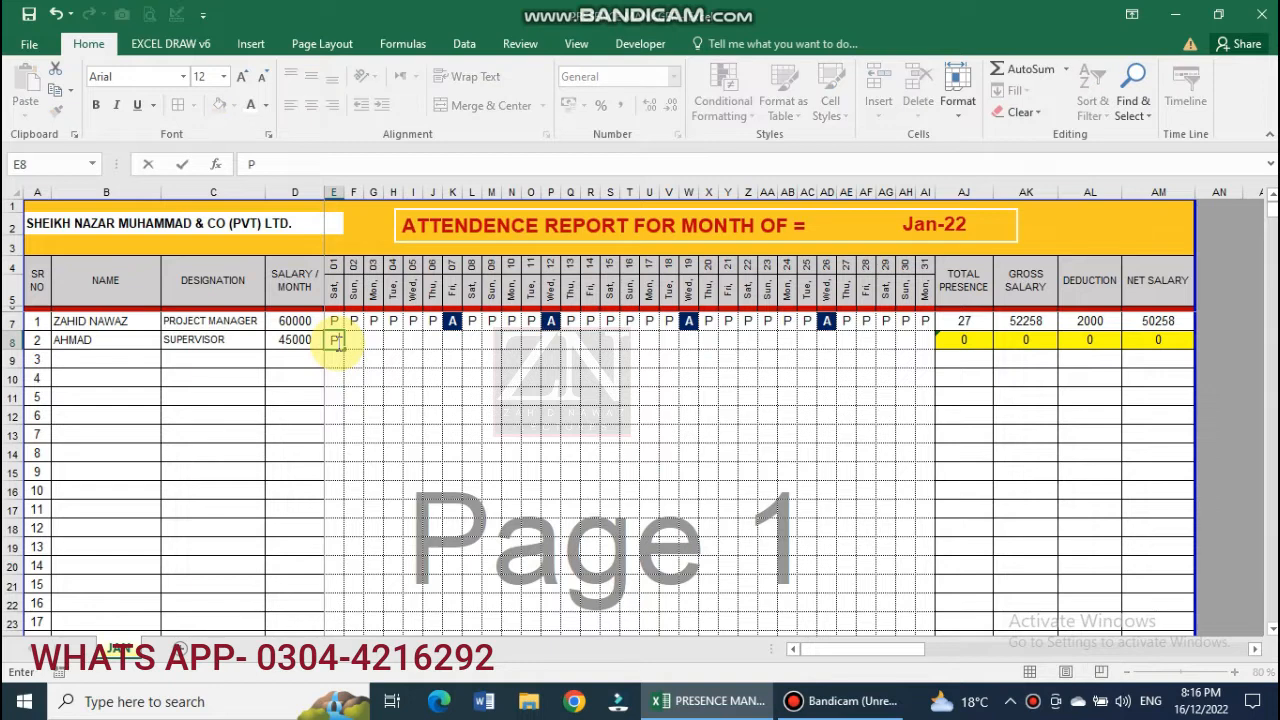
{"action": "left_click", "coordinate": [367, 342]}
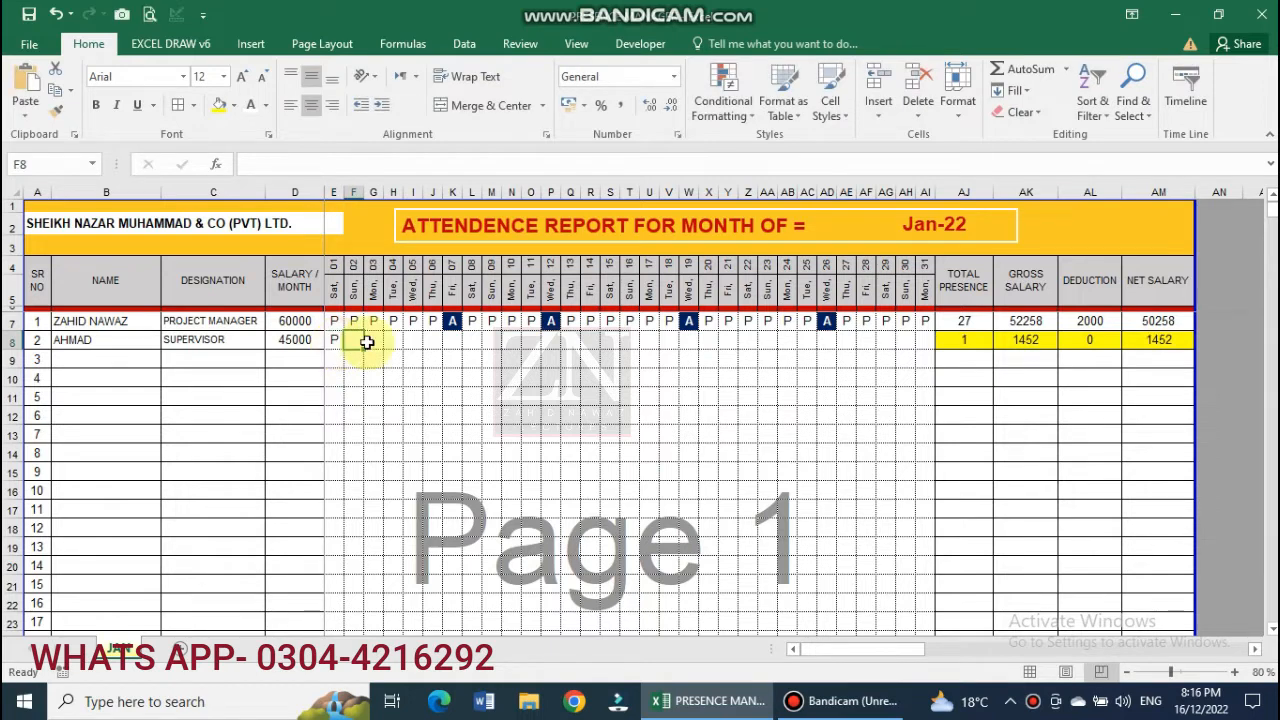
{"action": "type", "text": "P"}
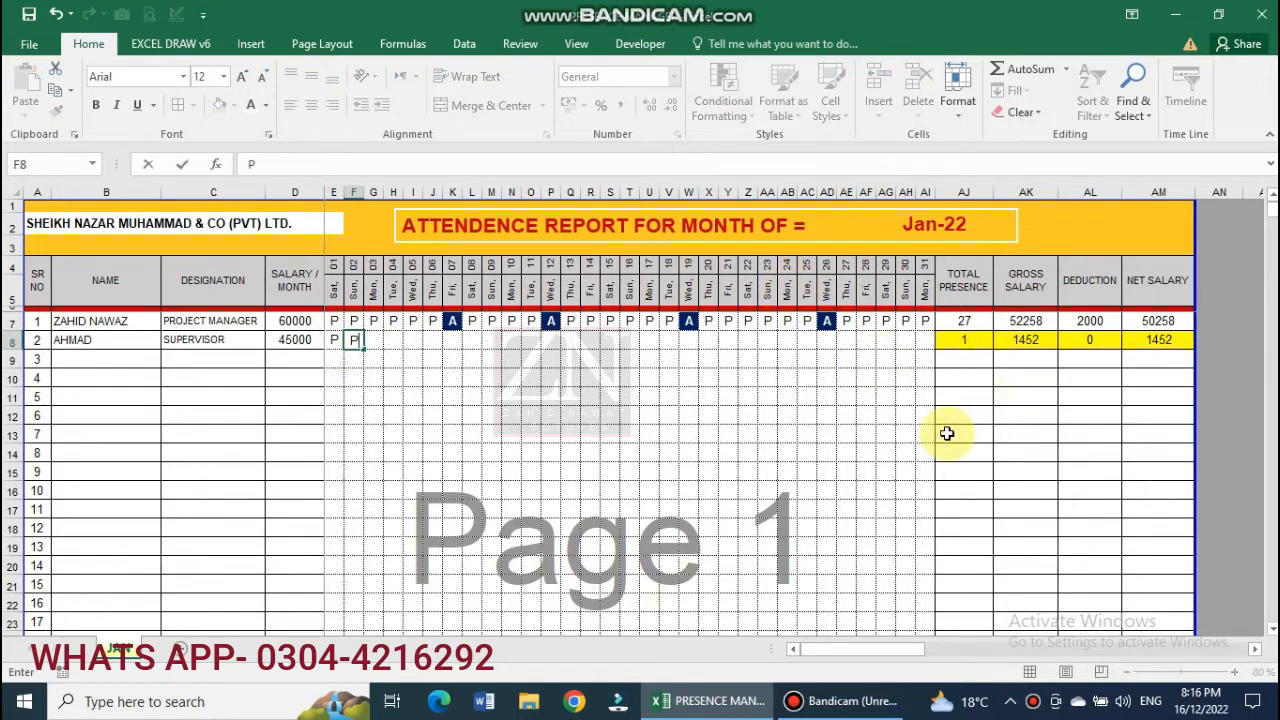
{"action": "key", "text": "Right"}
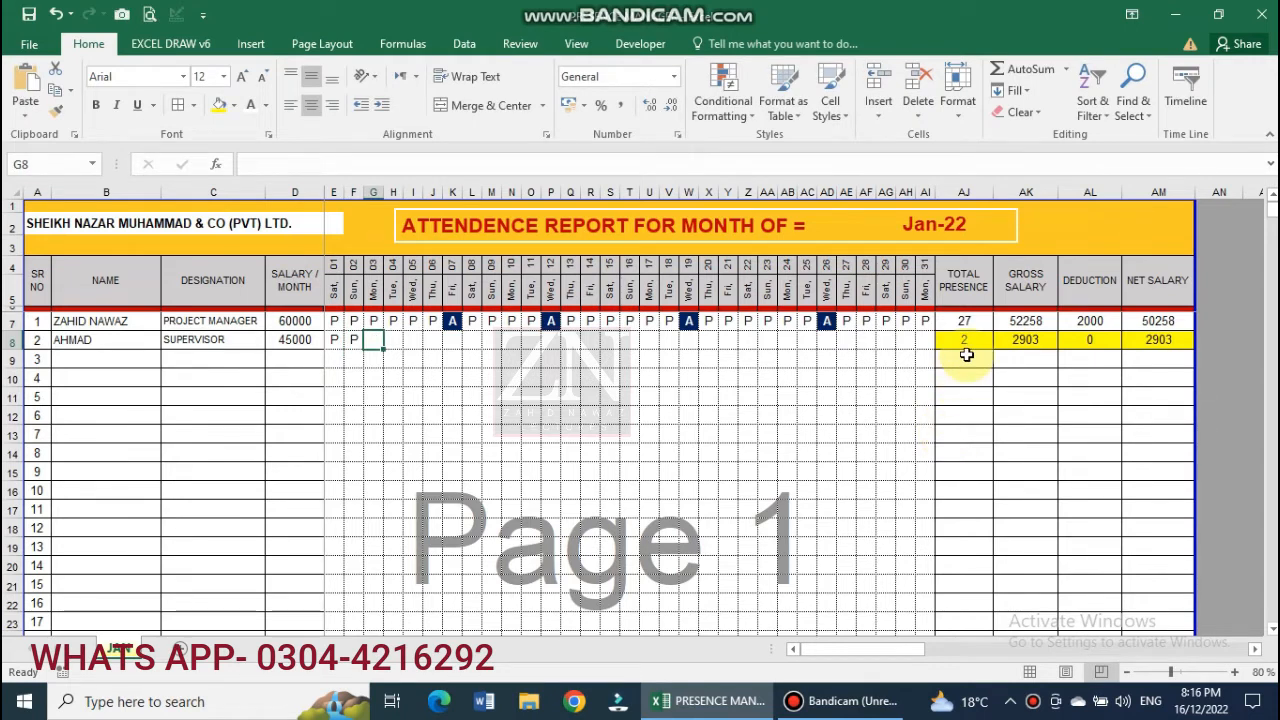
{"action": "type", "text": "P"}
{"action": "key", "text": "Right"}
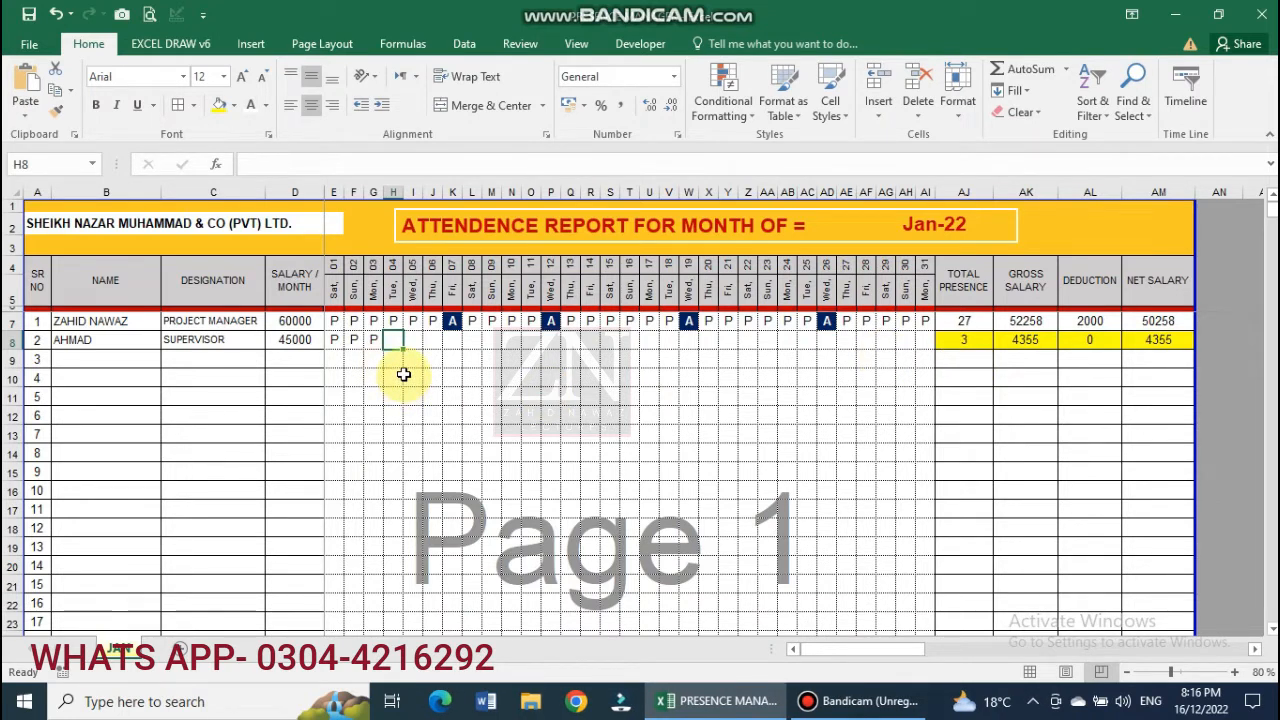
{"action": "type", "text": "A"}
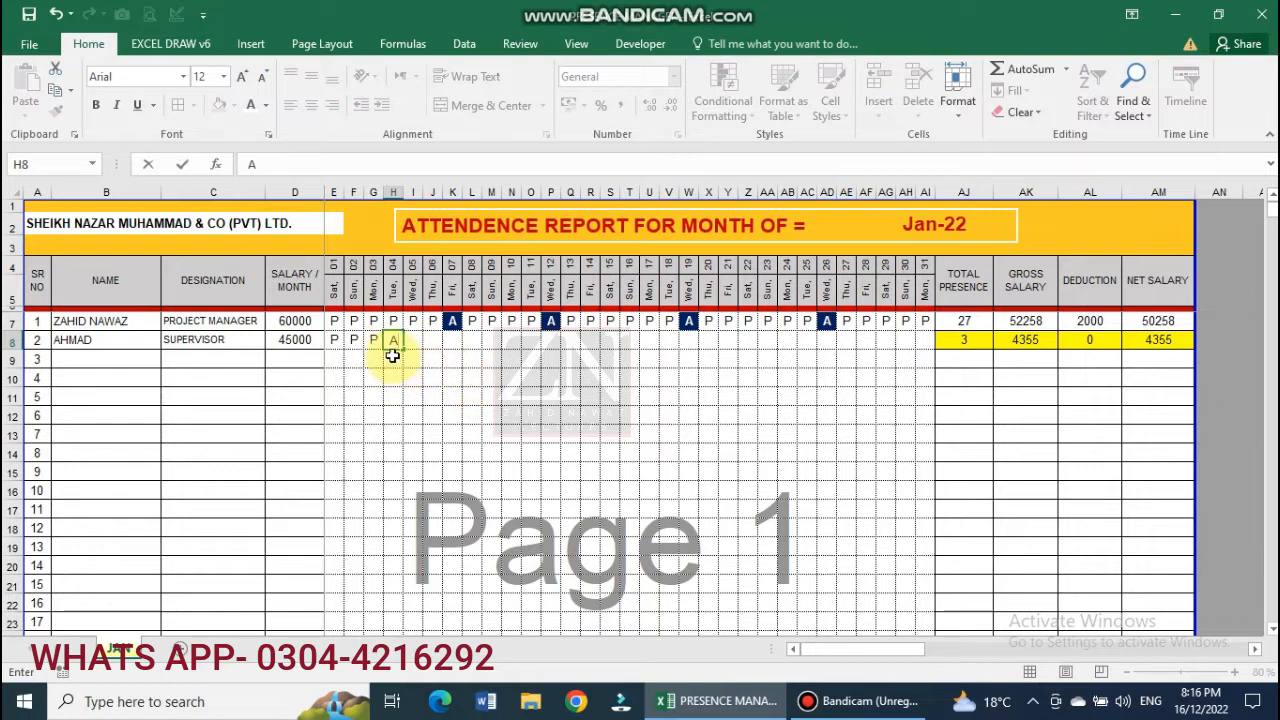
{"action": "key", "text": "Right"}
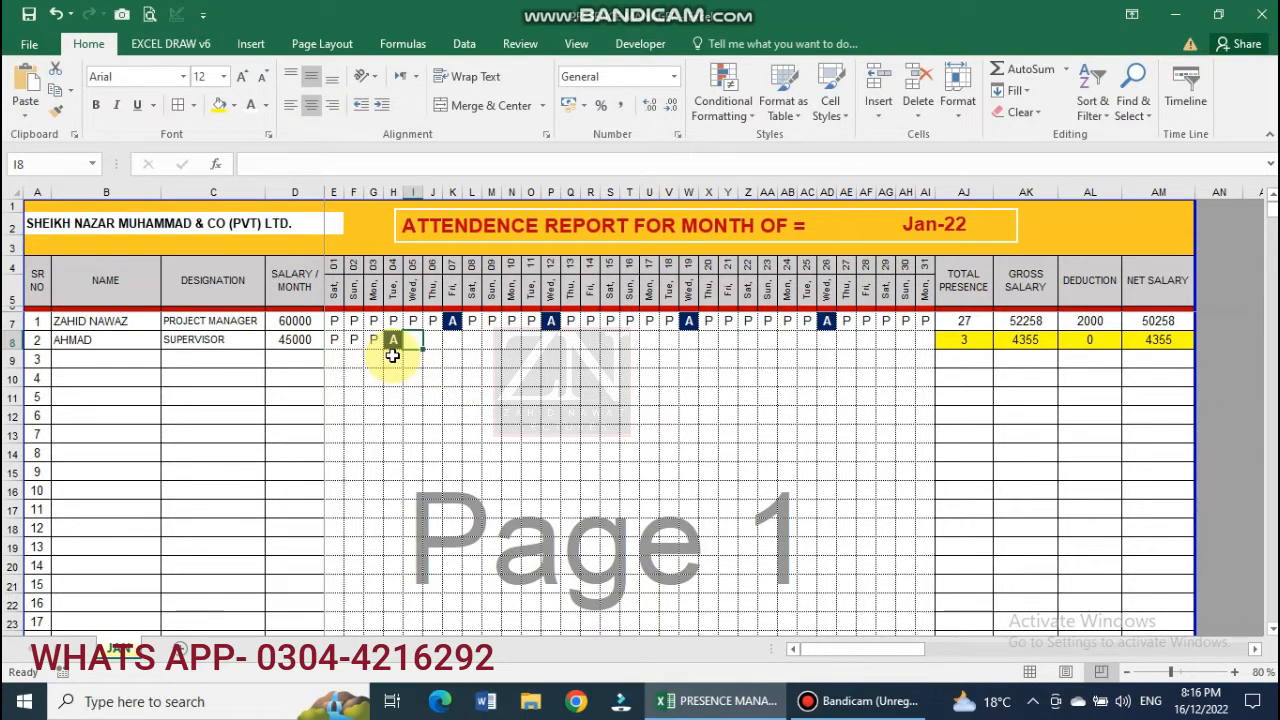
{"action": "type", "text": "P"}
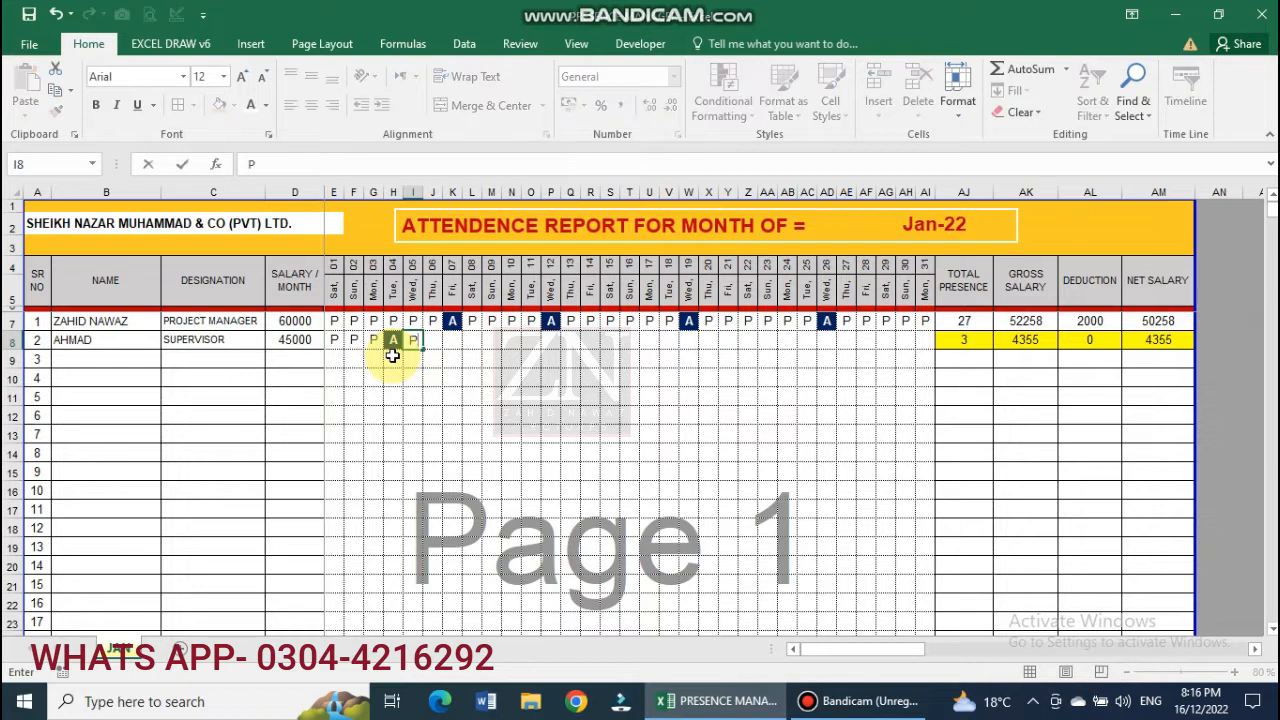
{"action": "key", "text": "Right"}
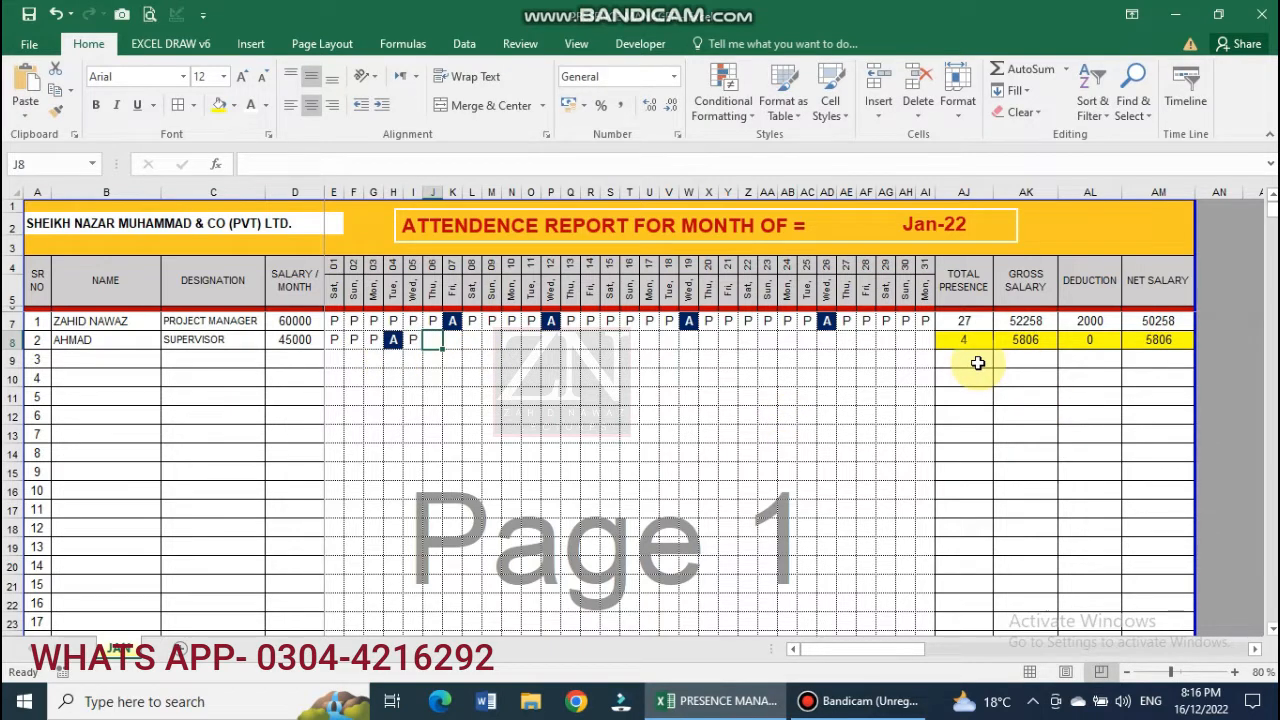
{"action": "type", "text": "P"}
{"action": "key", "text": "Right"}
{"action": "type", "text": "P"}
{"action": "key", "text": "Right"}
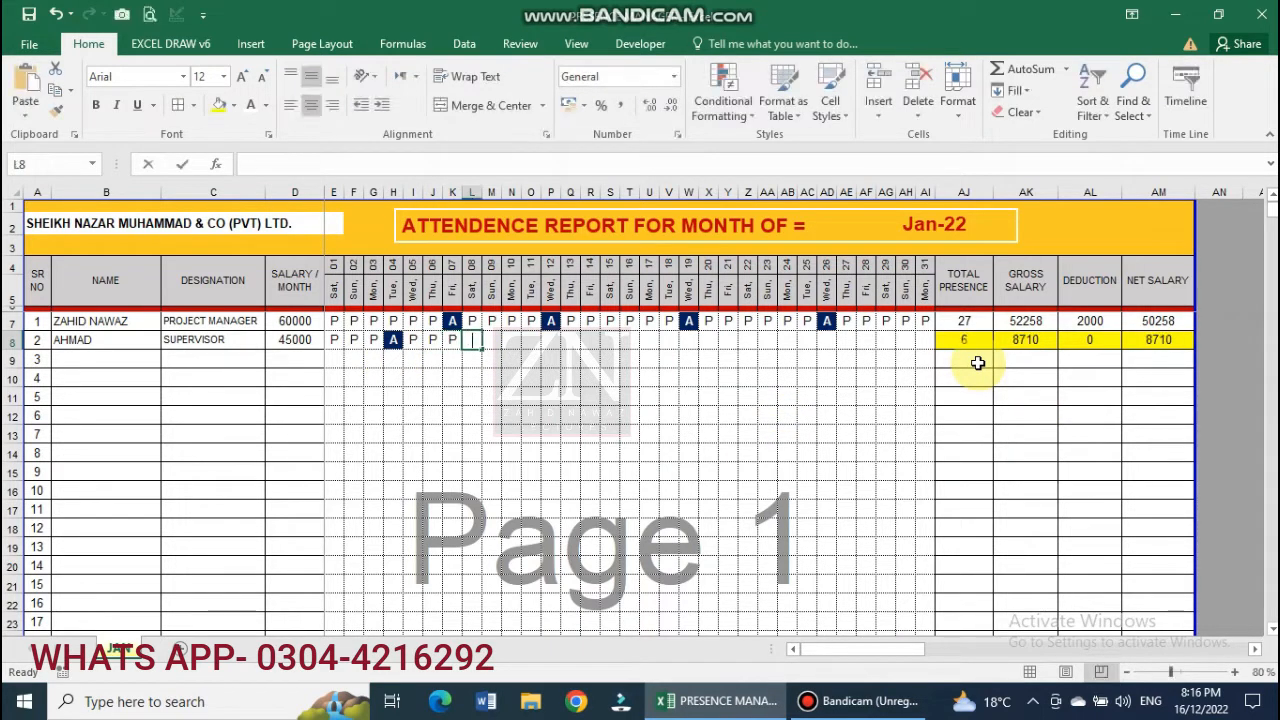
{"action": "type", "text": "P"}
{"action": "key", "text": "Right"}
{"action": "type", "text": "A"}
{"action": "key", "text": "Right"}
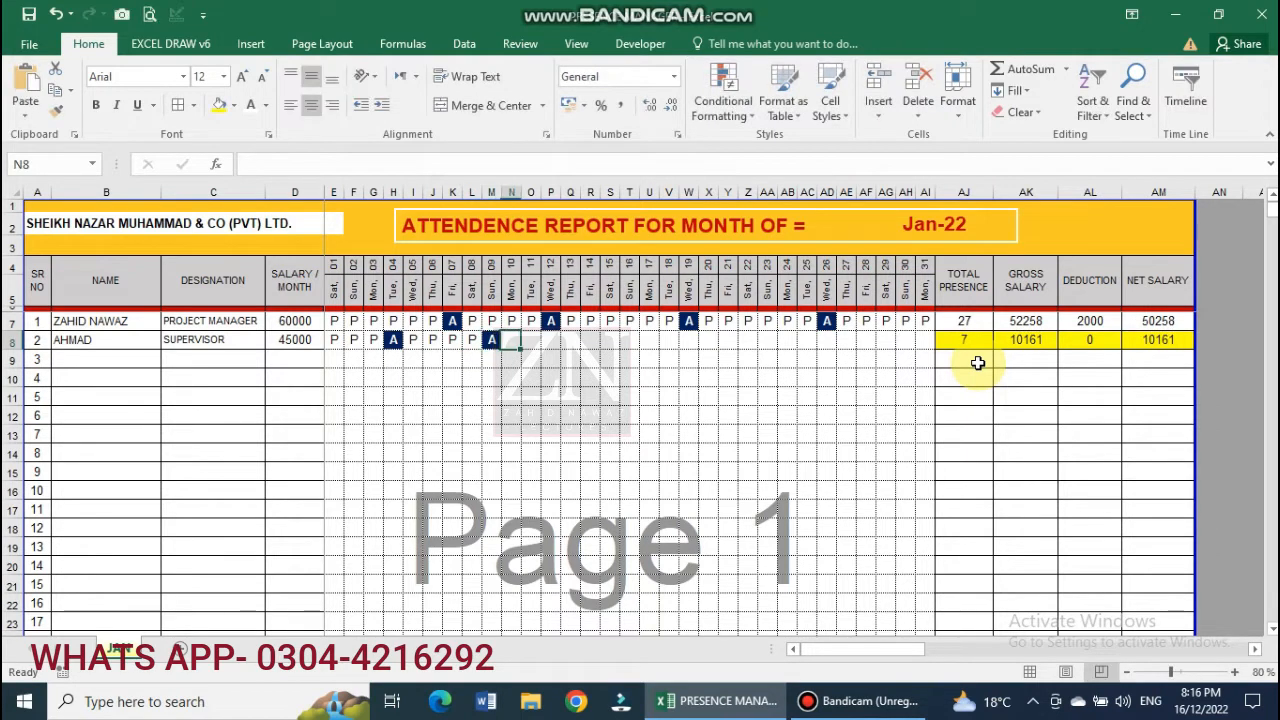
{"action": "type", "text": "P"}
{"action": "key", "text": "Right"}
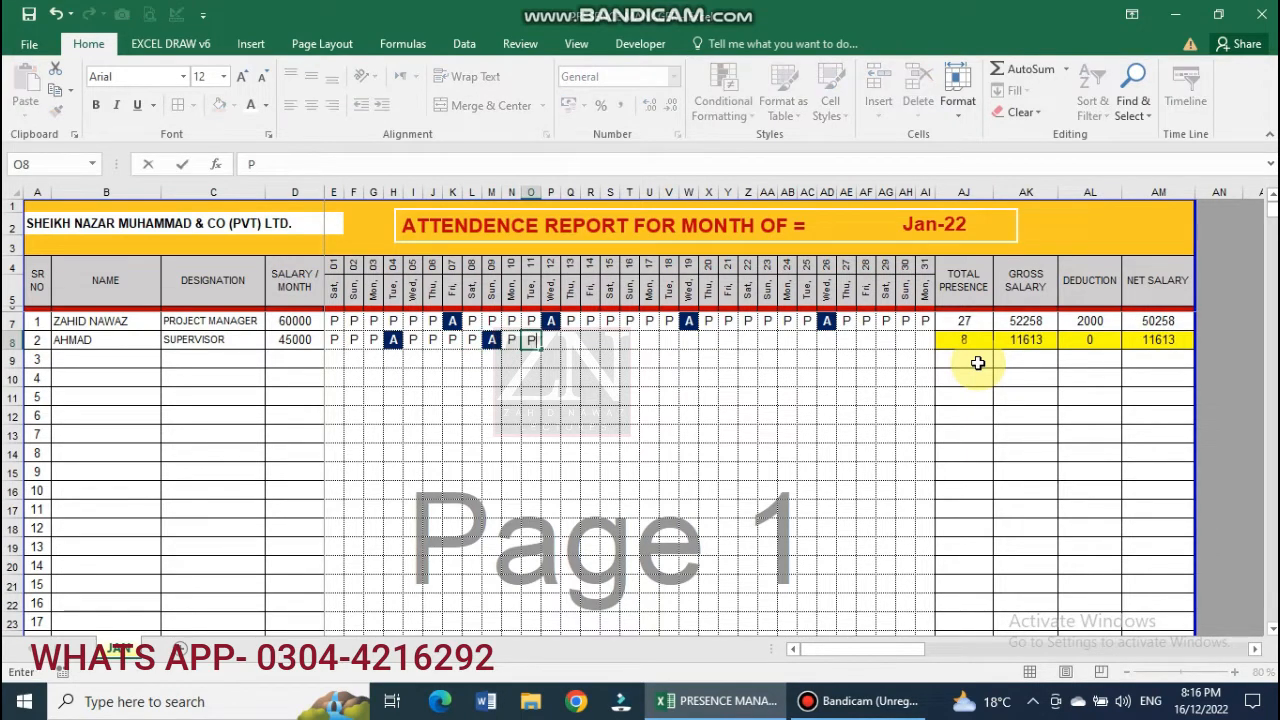
{"action": "type", "text": "P"}
{"action": "key", "text": "Right"}
{"action": "type", "text": "P"}
{"action": "key", "text": "Right"}
{"action": "type", "text": "P"}
{"action": "key", "text": "Right"}
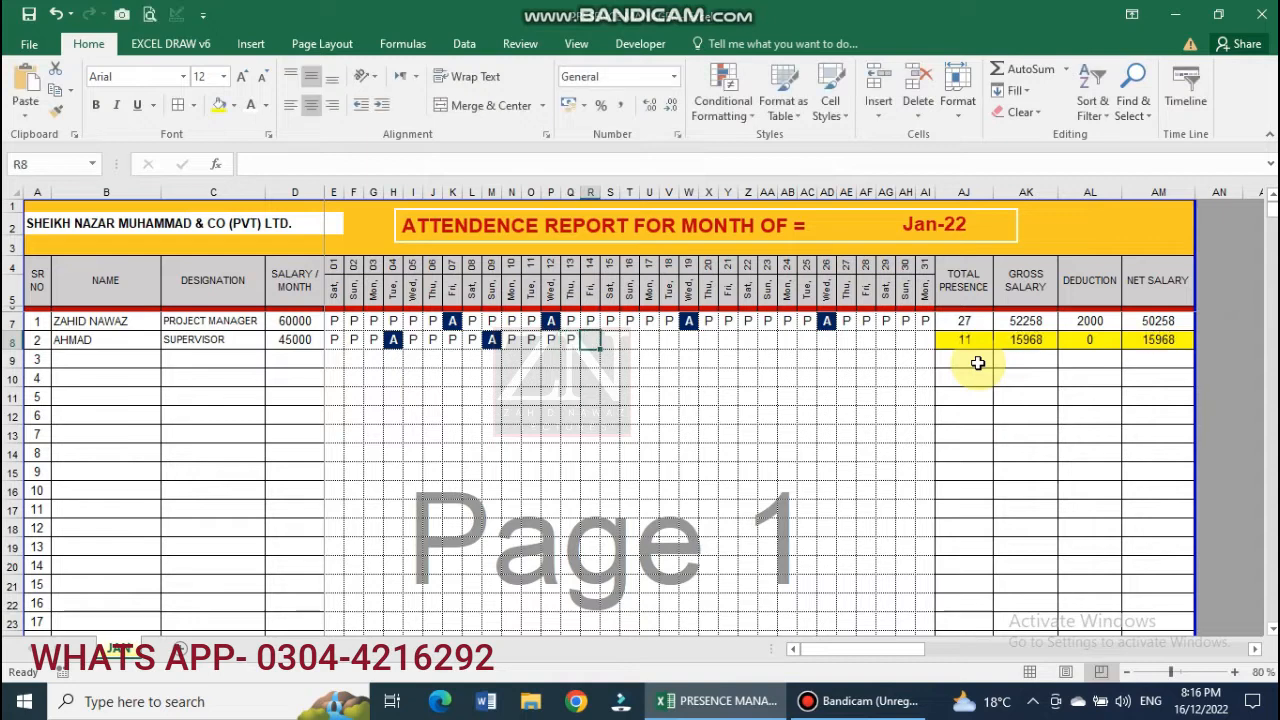
{"action": "type", "text": "A"}
{"action": "key", "text": "Right"}
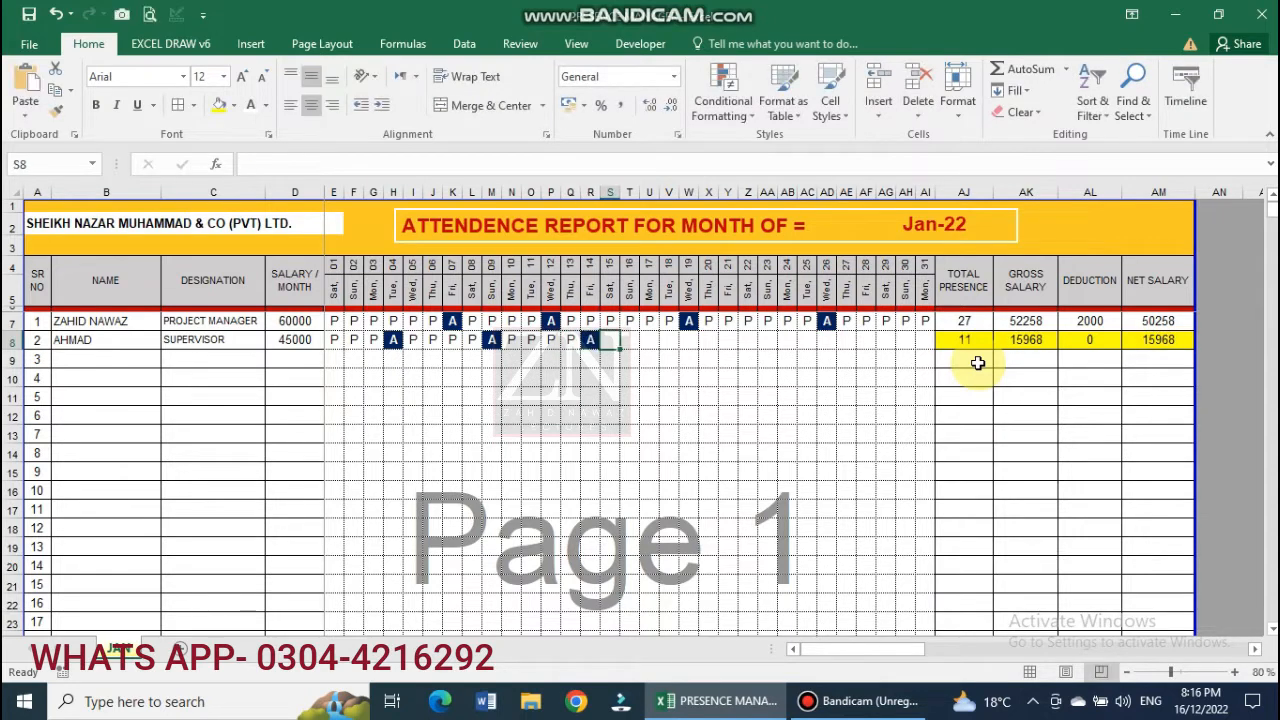
Mark the remaining days through AH8 as P, bringing total presence to 27.
{"action": "type", "text": "P"}
{"action": "key", "text": "Right"}
{"action": "type", "text": "P"}
{"action": "key", "text": "Right"}
{"action": "type", "text": "P"}
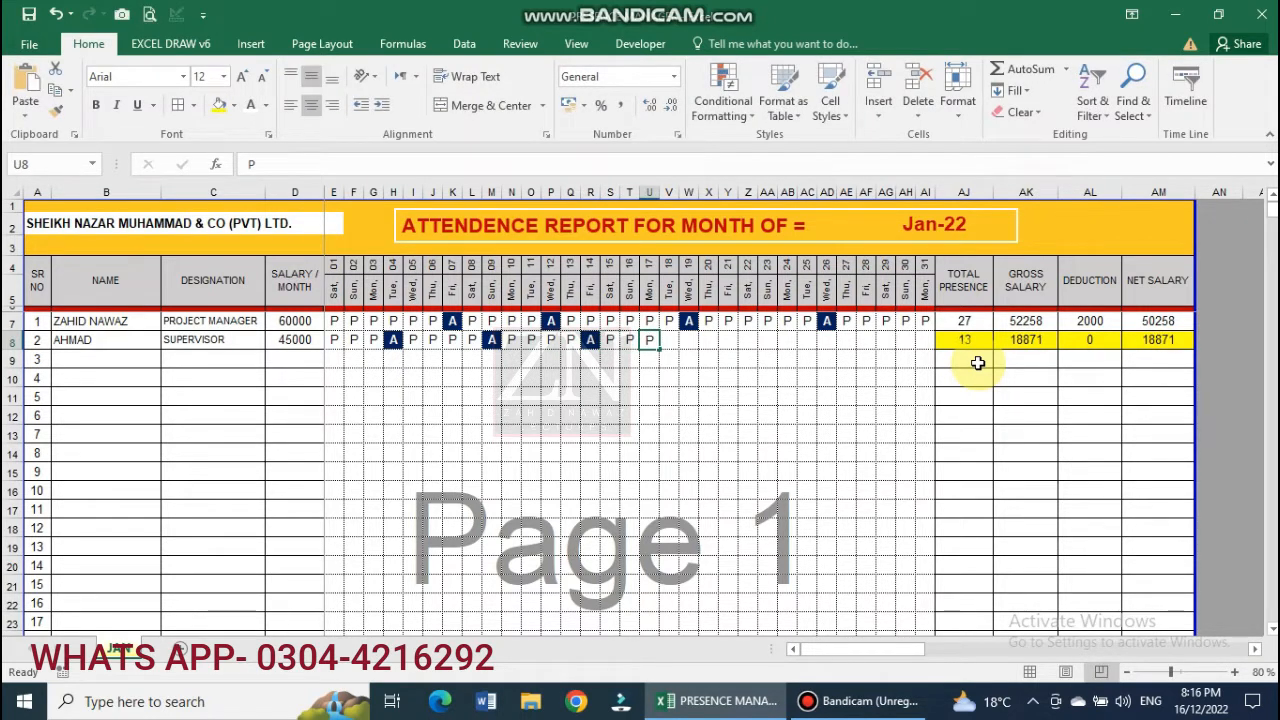
{"action": "key", "text": "Right"}
{"action": "type", "text": "P"}
{"action": "key", "text": "Right"}
{"action": "type", "text": "P"}
{"action": "key", "text": "Right"}
{"action": "type", "text": "P"}
{"action": "key", "text": "Right"}
{"action": "type", "text": "P"}
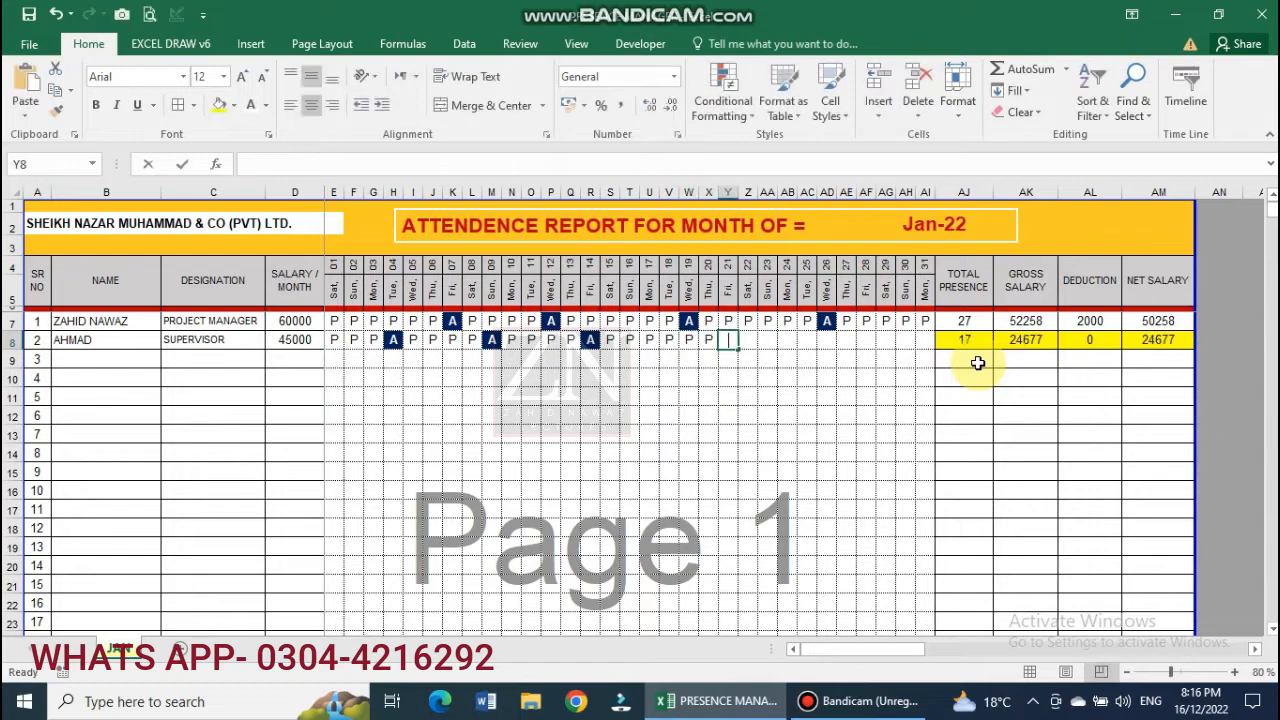
{"action": "key", "text": "Right"}
{"action": "type", "text": "P"}
{"action": "key", "text": "Right"}
{"action": "type", "text": "P"}
{"action": "key", "text": "Right"}
{"action": "type", "text": "P"}
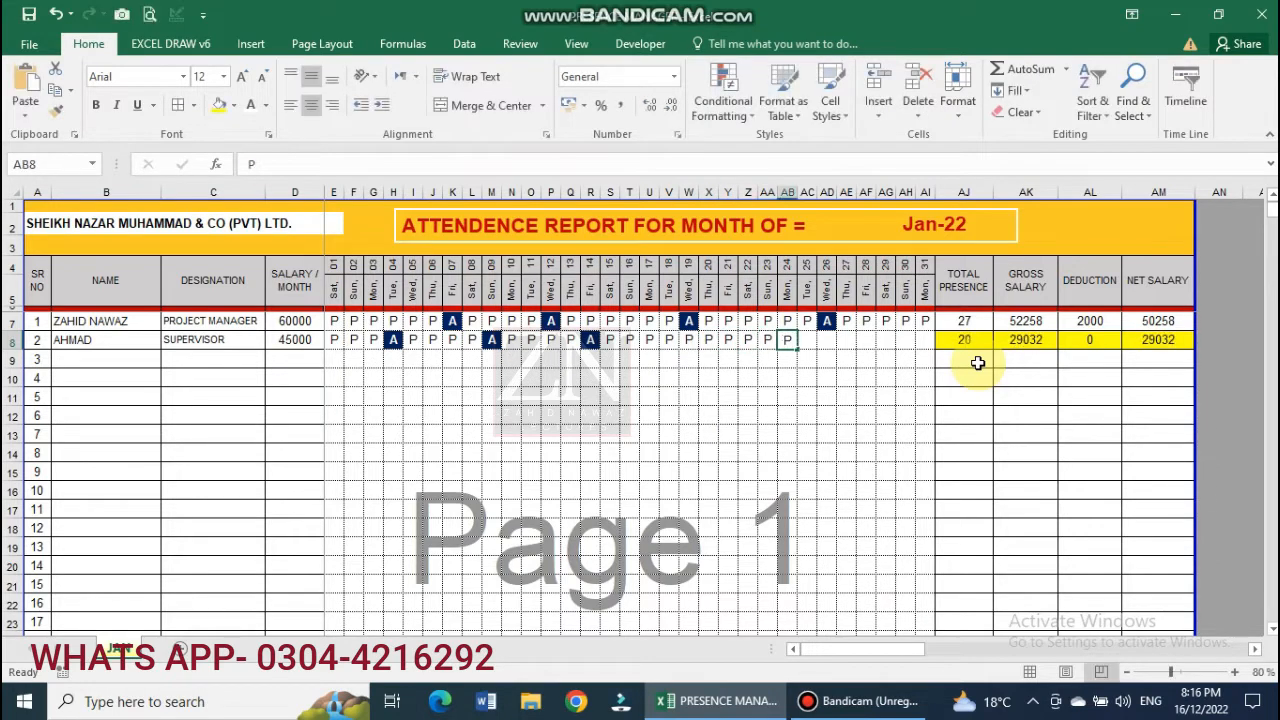
{"action": "key", "text": "Right"}
{"action": "type", "text": "P"}
{"action": "key", "text": "Right"}
{"action": "type", "text": "P"}
{"action": "key", "text": "Right"}
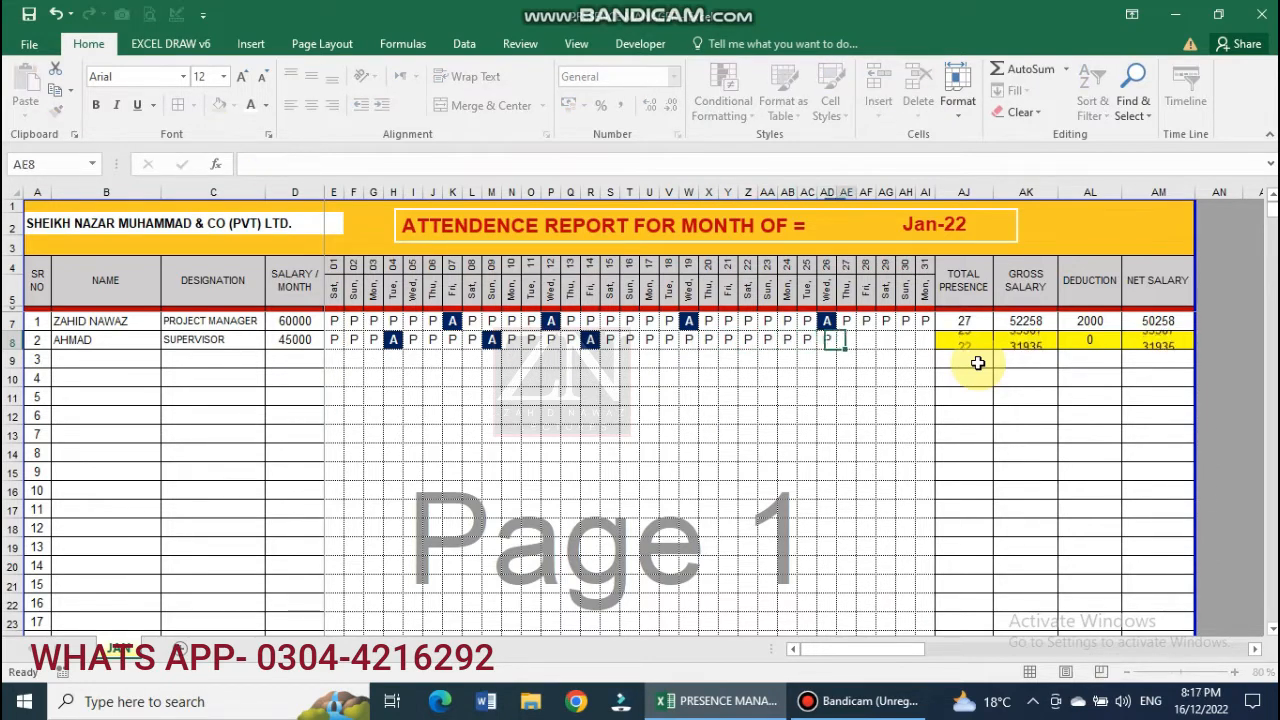
{"action": "type", "text": "P"}
{"action": "key", "text": "Right"}
{"action": "type", "text": "P"}
{"action": "key", "text": "Right"}
{"action": "type", "text": "P"}
{"action": "key", "text": "Right"}
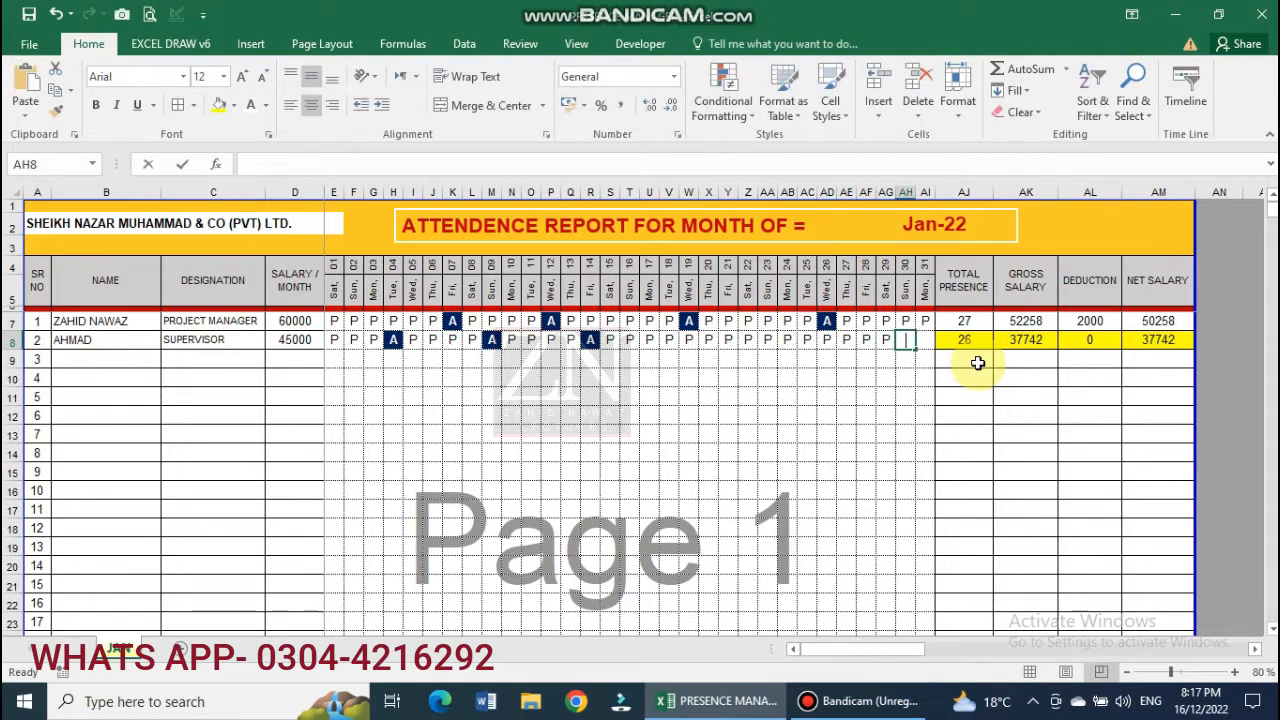
{"action": "type", "text": "P"}
{"action": "key", "text": "Right"}
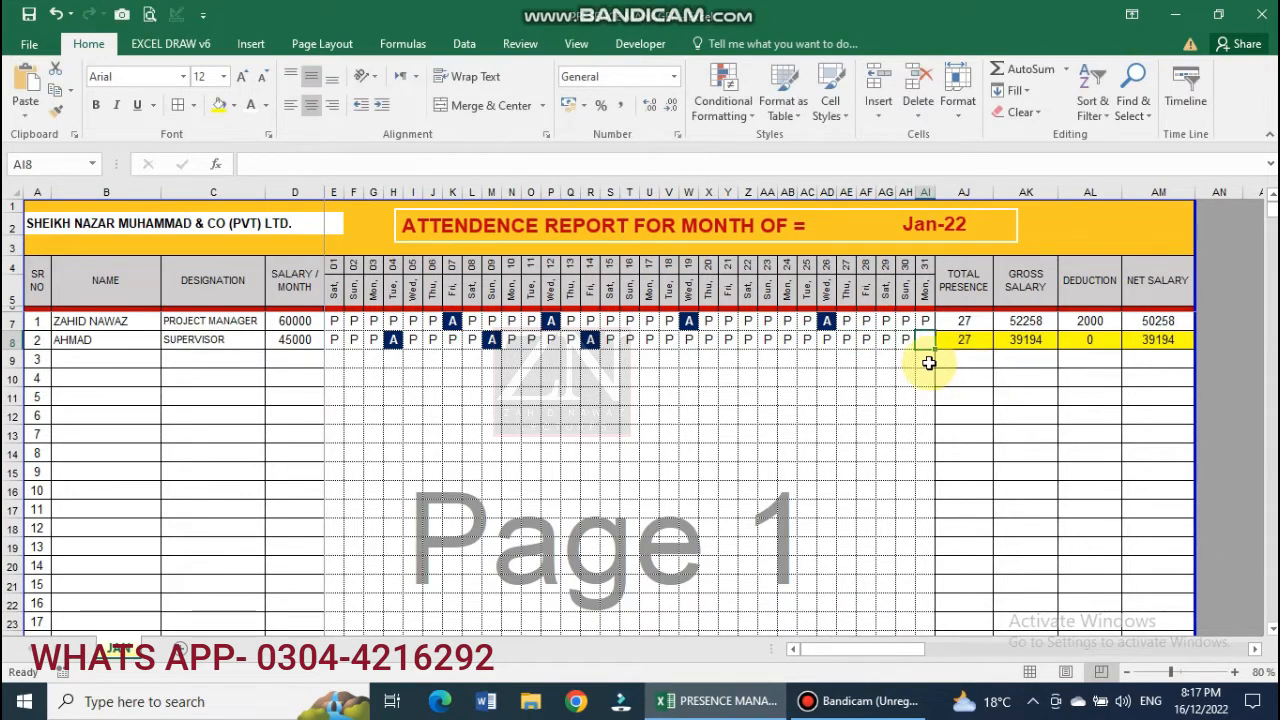
After checking the AJ8 and AK8 formulas, enter a 1000 deduction in AL8.
{"action": "left_click", "coordinate": [957, 343]}
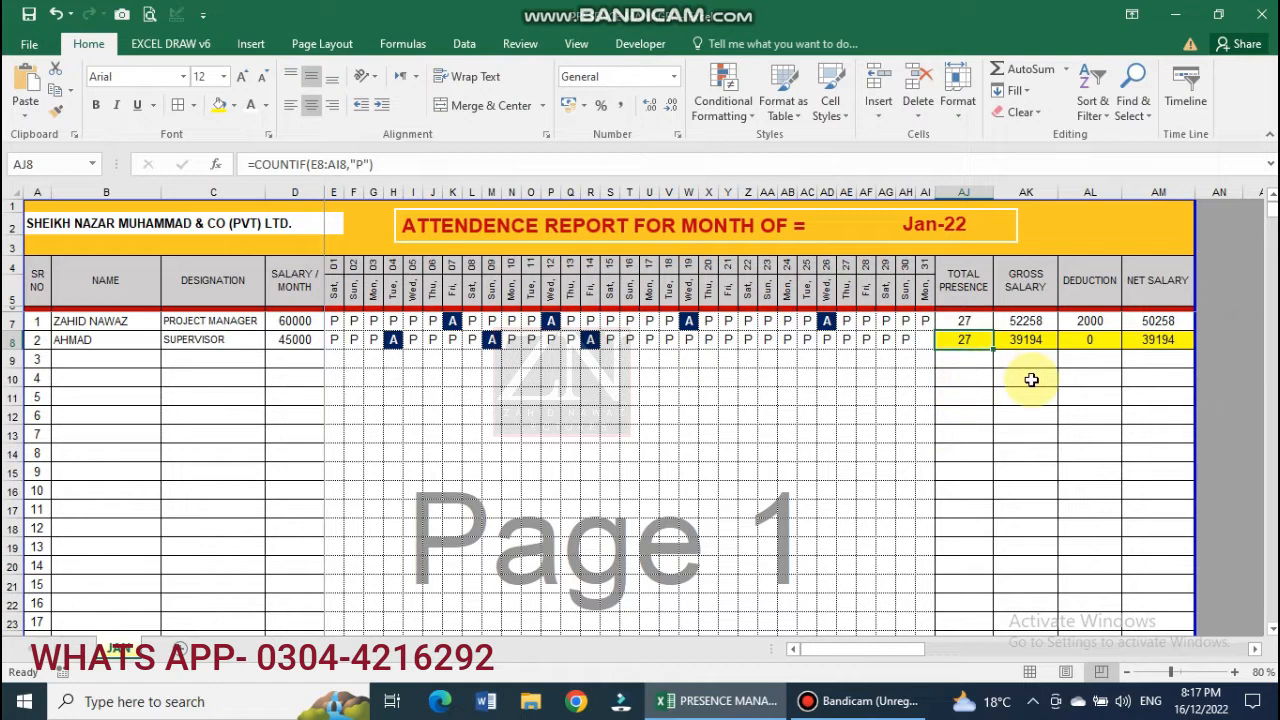
{"action": "left_click", "coordinate": [1033, 341]}
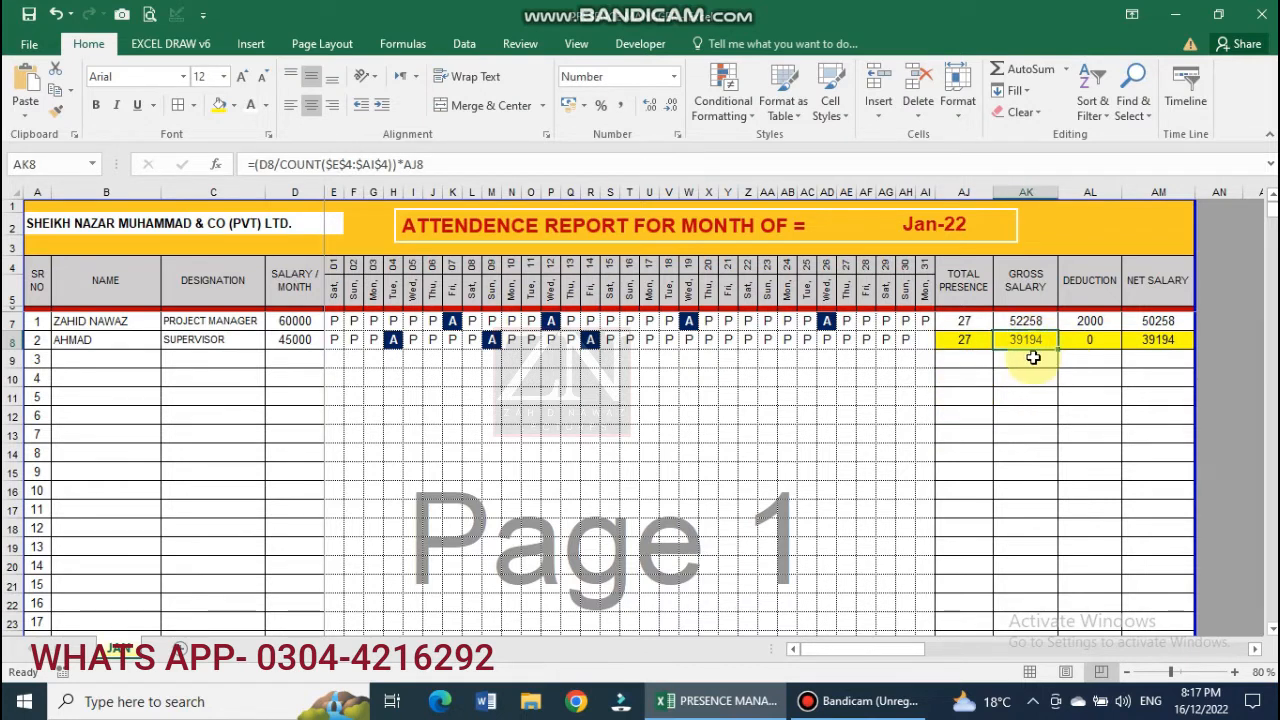
{"action": "left_click", "coordinate": [1071, 349]}
{"action": "type", "text": "1000"}
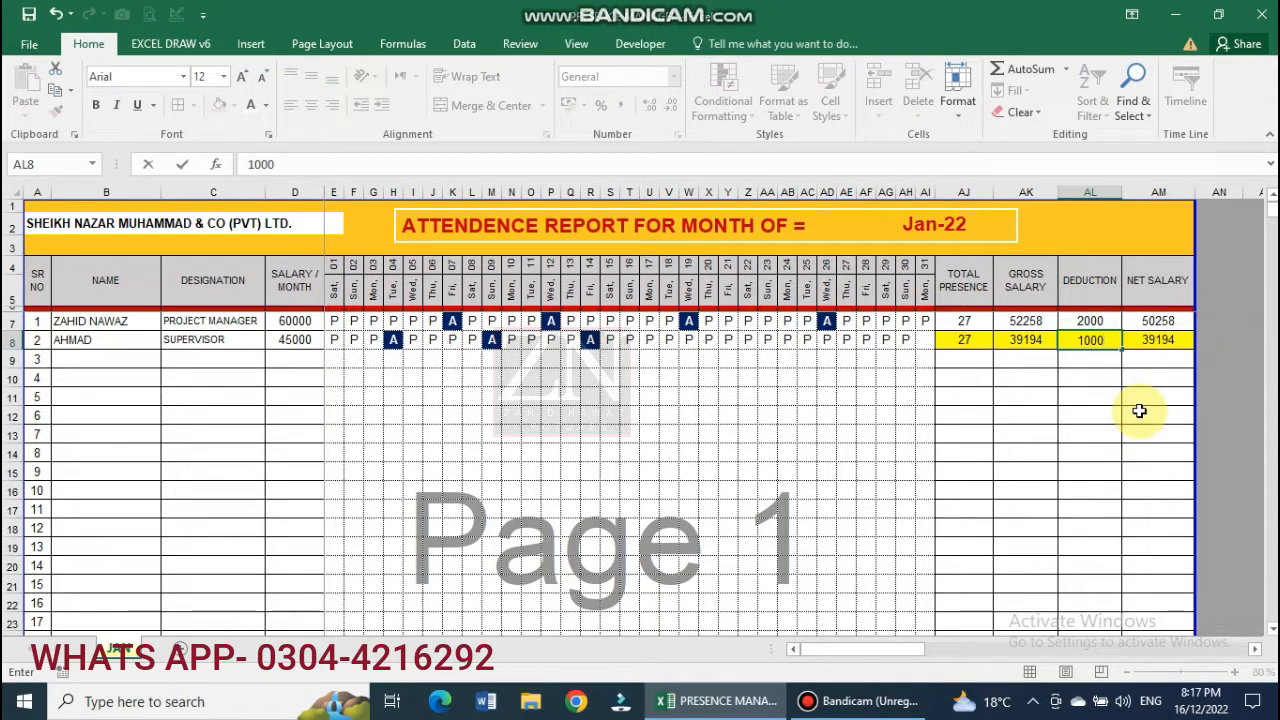
{"action": "key", "text": "Return"}
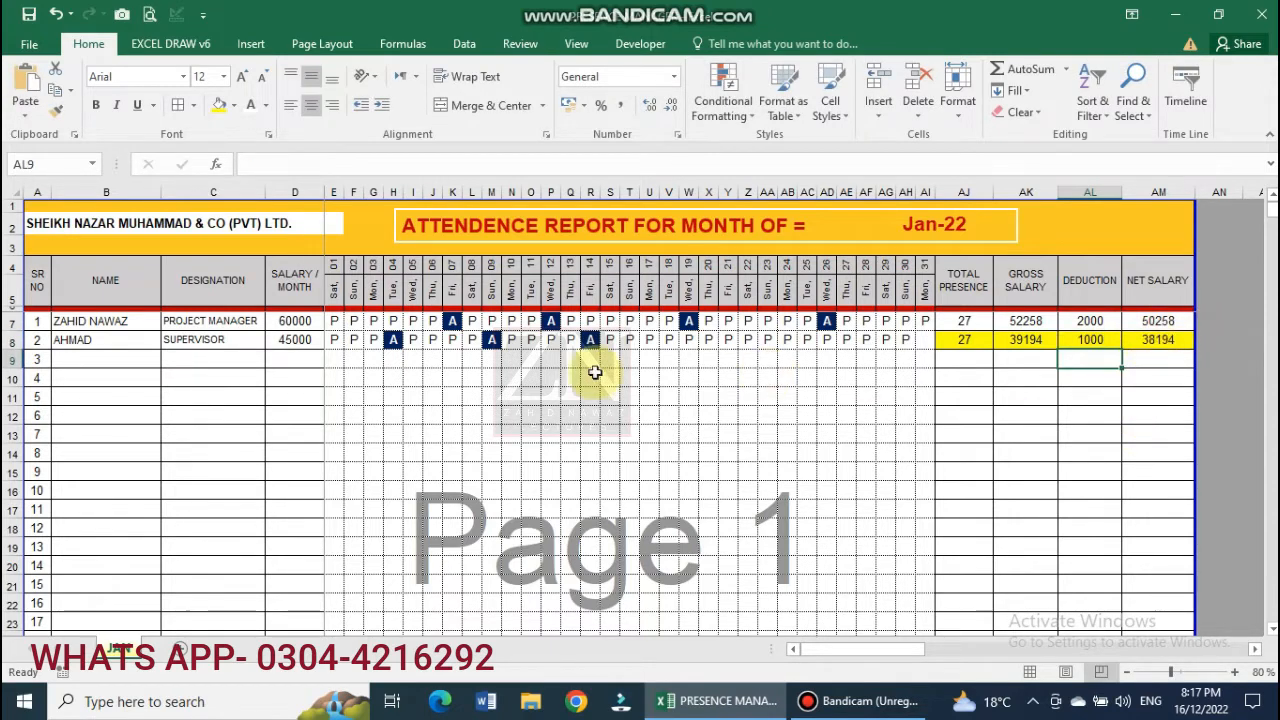
{"action": "left_click", "coordinate": [590, 340]}
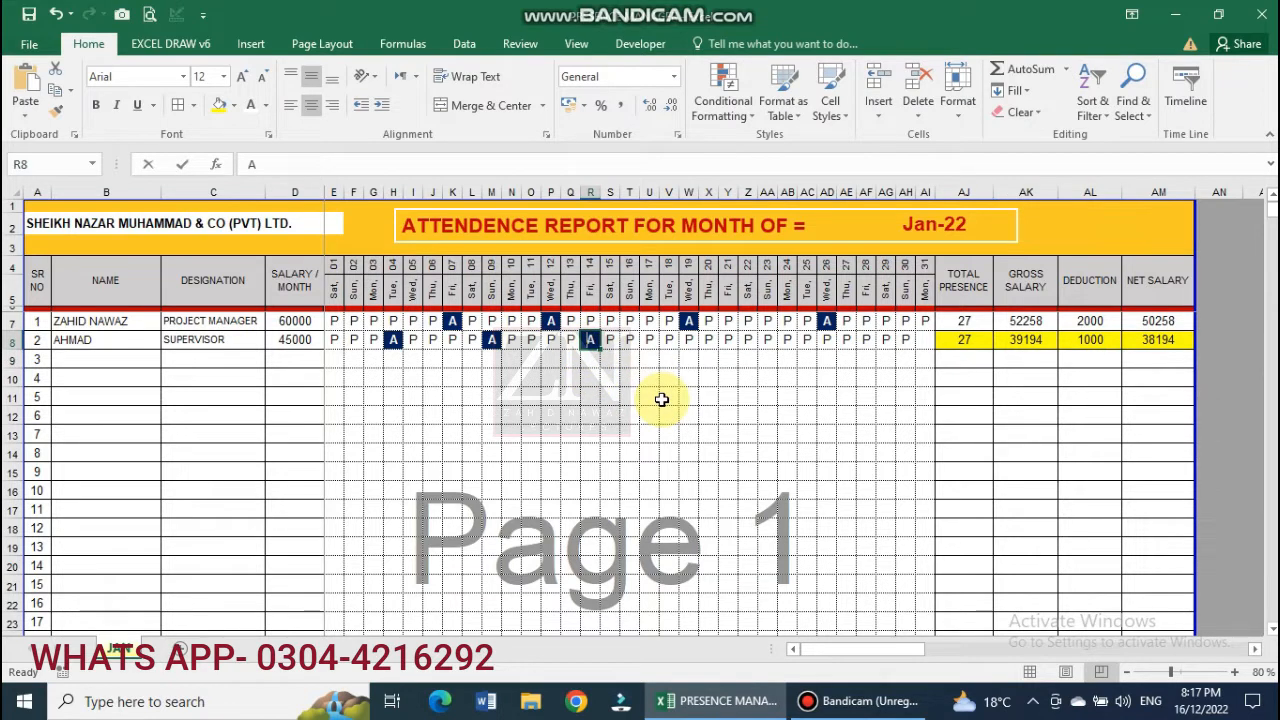
Change the A entries in R8, M8 and H8 to P, and mark day 31 (AI8) P.
{"action": "type", "text": "P"}
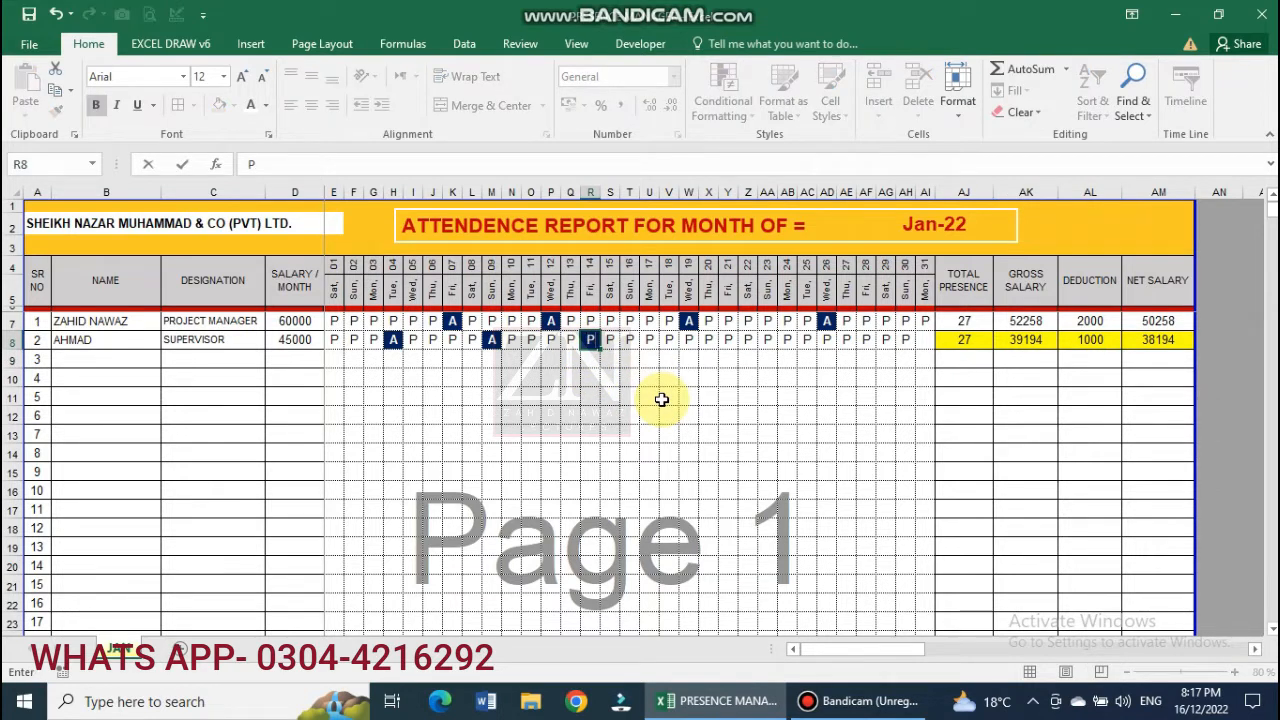
{"action": "key", "text": "Left"}
{"action": "key", "text": "Left"}
{"action": "key", "text": "Left"}
{"action": "key", "text": "Left"}
{"action": "key", "text": "Left"}
{"action": "type", "text": "P"}
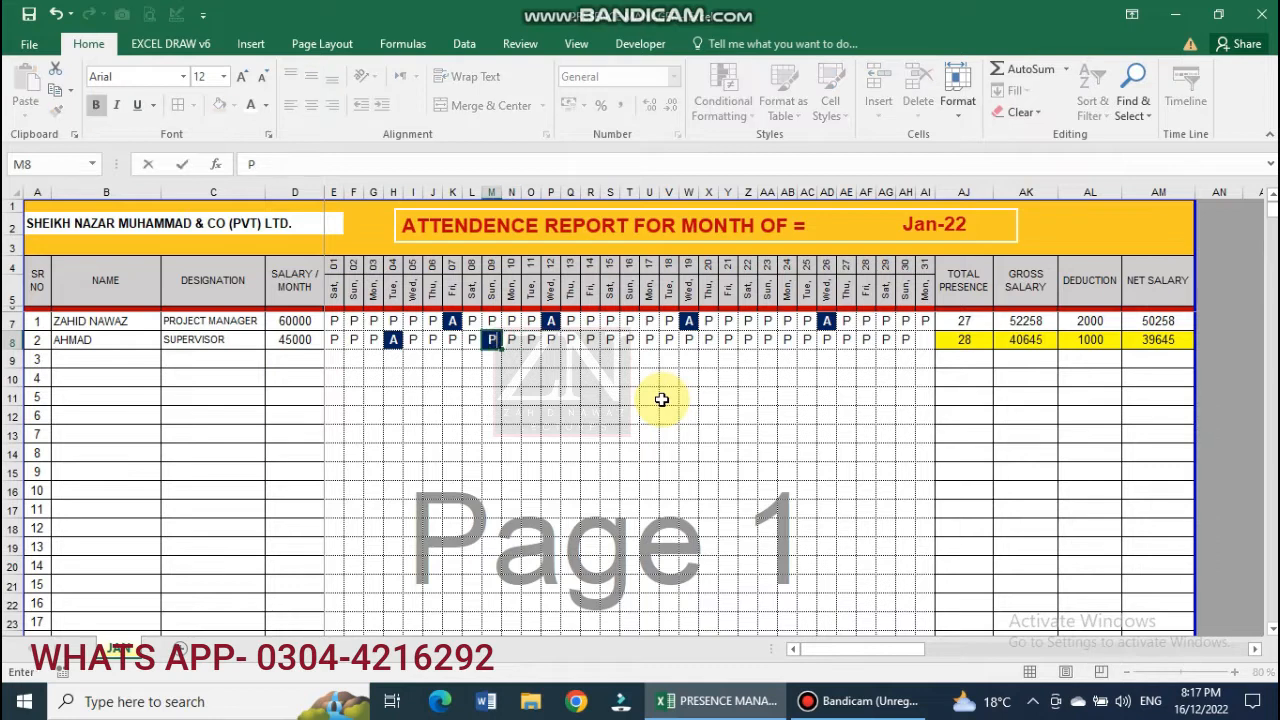
{"action": "key", "text": "Left"}
{"action": "key", "text": "Left"}
{"action": "key", "text": "Left"}
{"action": "key", "text": "Left"}
{"action": "key", "text": "Left"}
{"action": "type", "text": "P"}
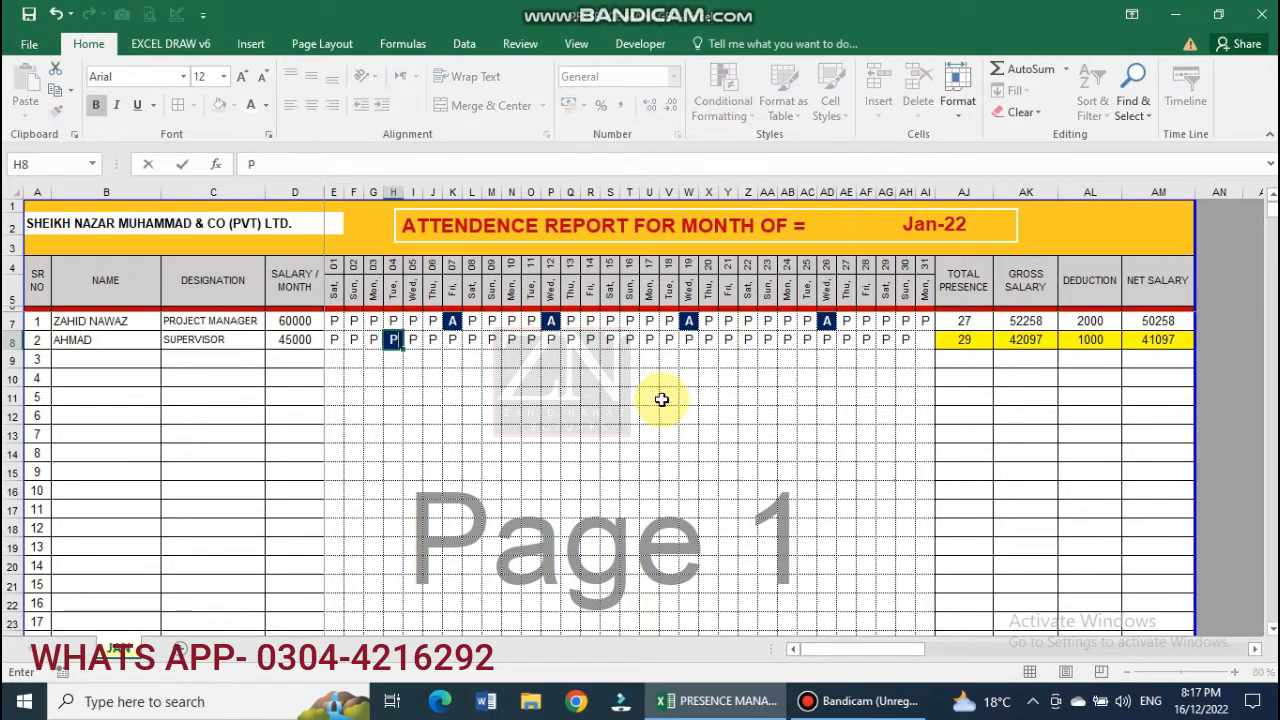
{"action": "key", "text": "Right"}
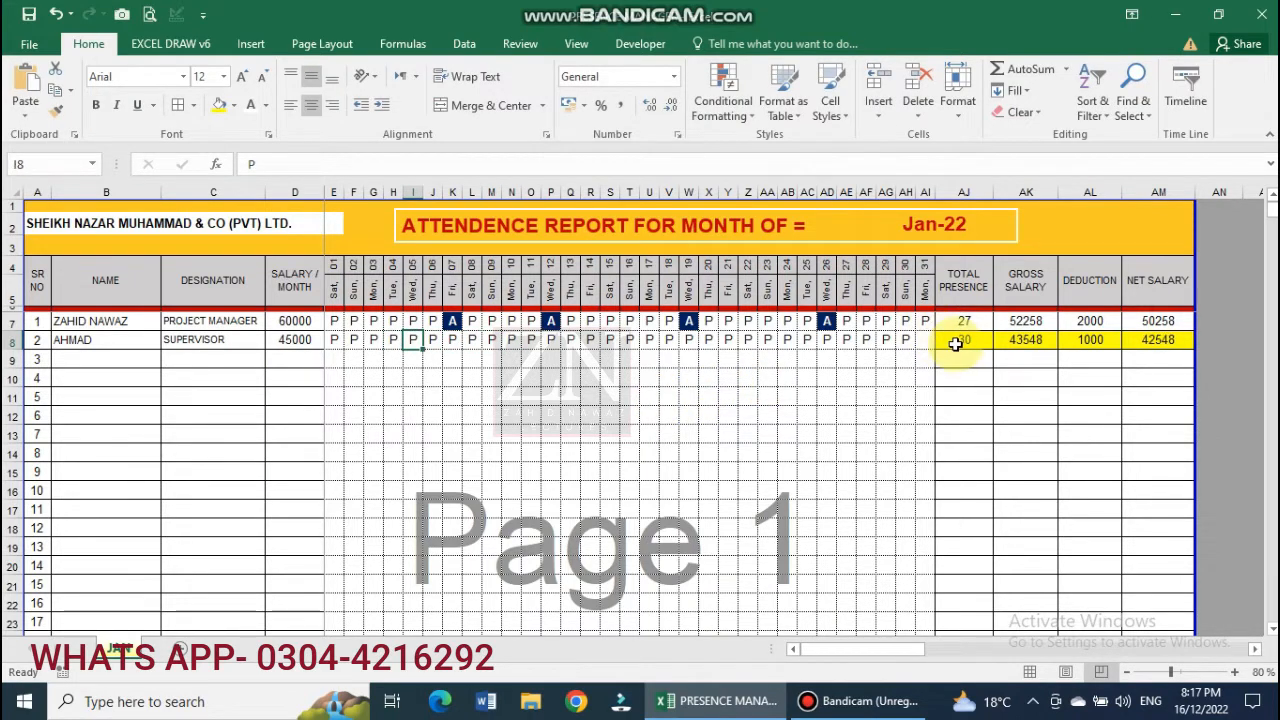
{"action": "left_click", "coordinate": [923, 340]}
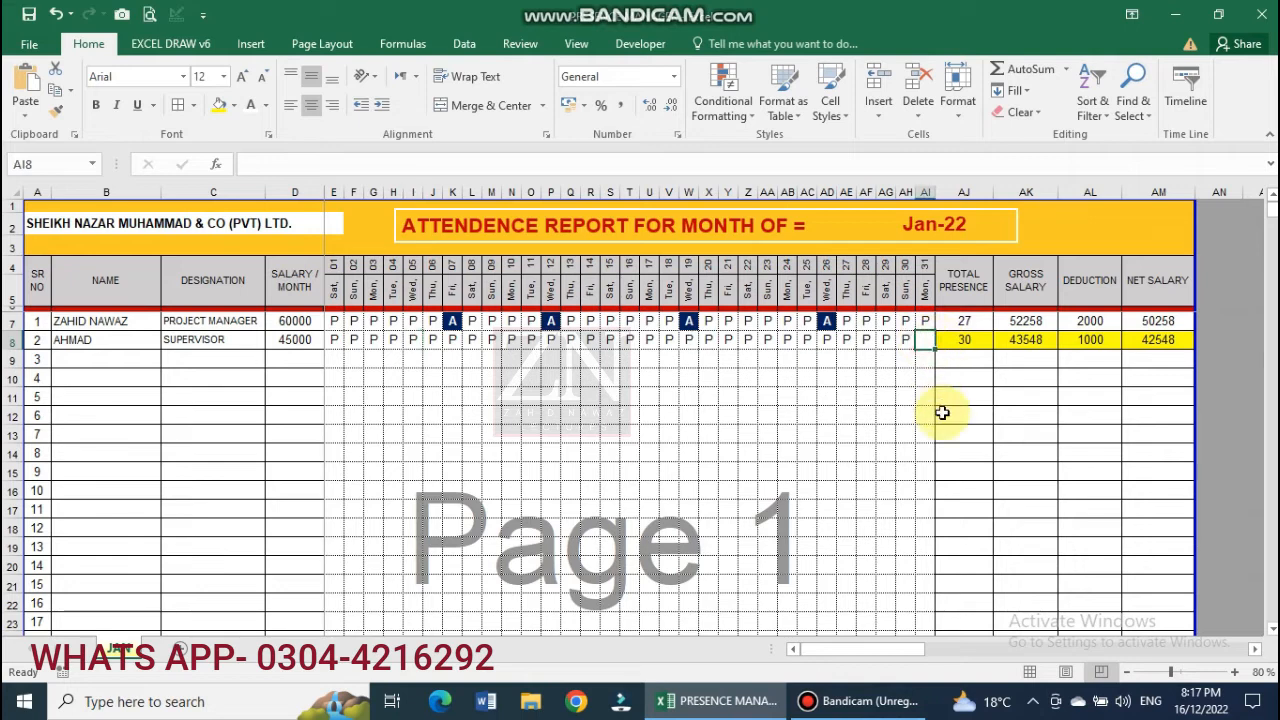
{"action": "type", "text": "P"}
{"action": "key", "text": "Return"}
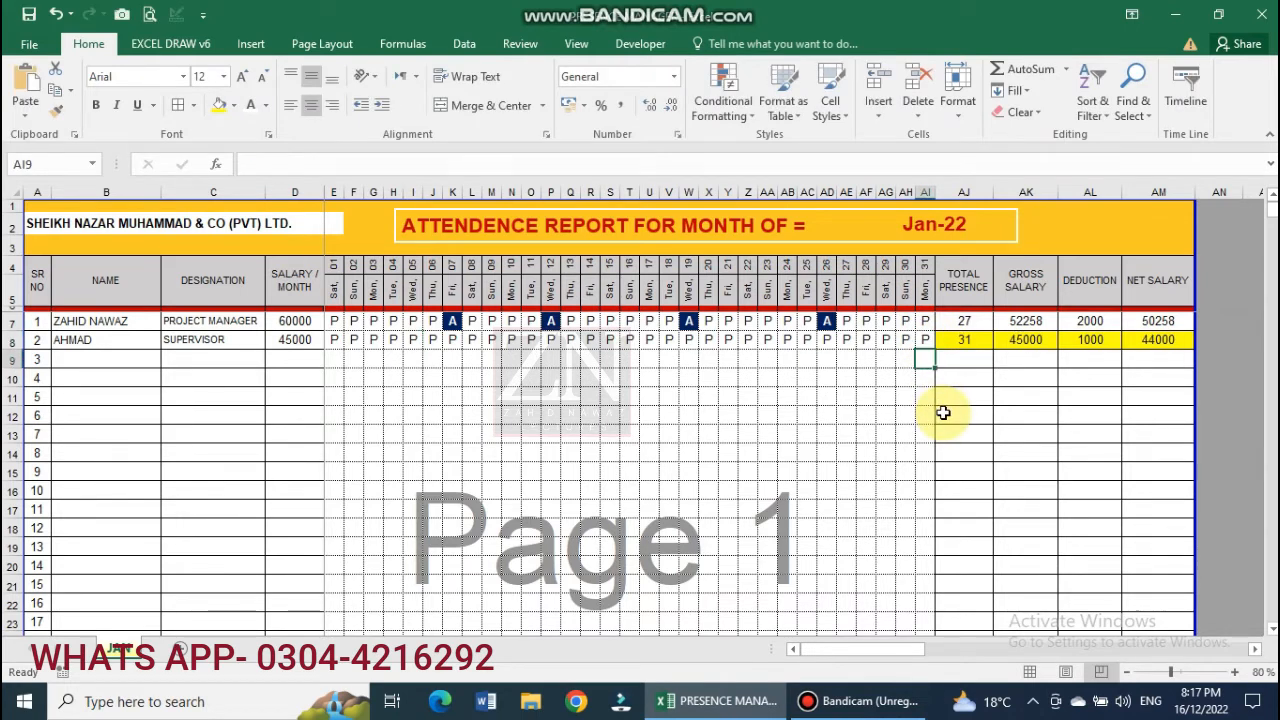
Review the salary values in AK8, D8, AL8 and AM8, then add a new worksheet.
{"action": "left_click", "coordinate": [1025, 341]}
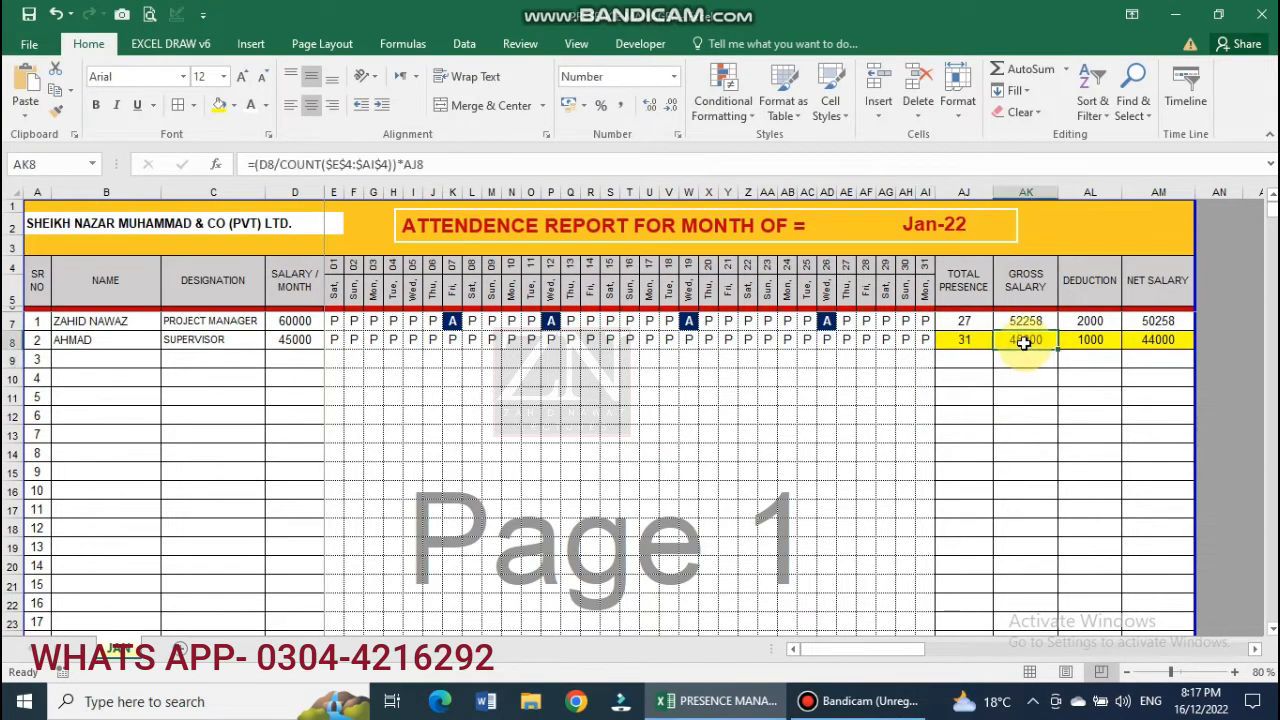
{"action": "left_click", "coordinate": [295, 340]}
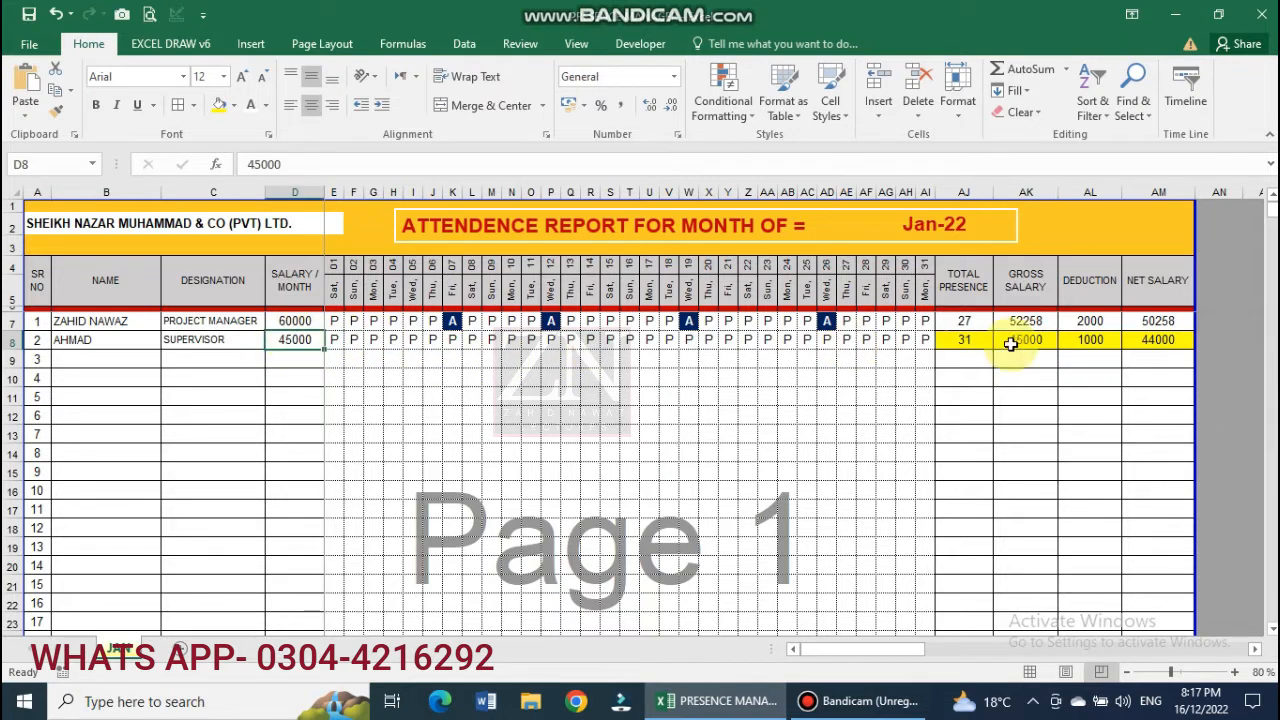
{"action": "left_click", "coordinate": [1100, 340]}
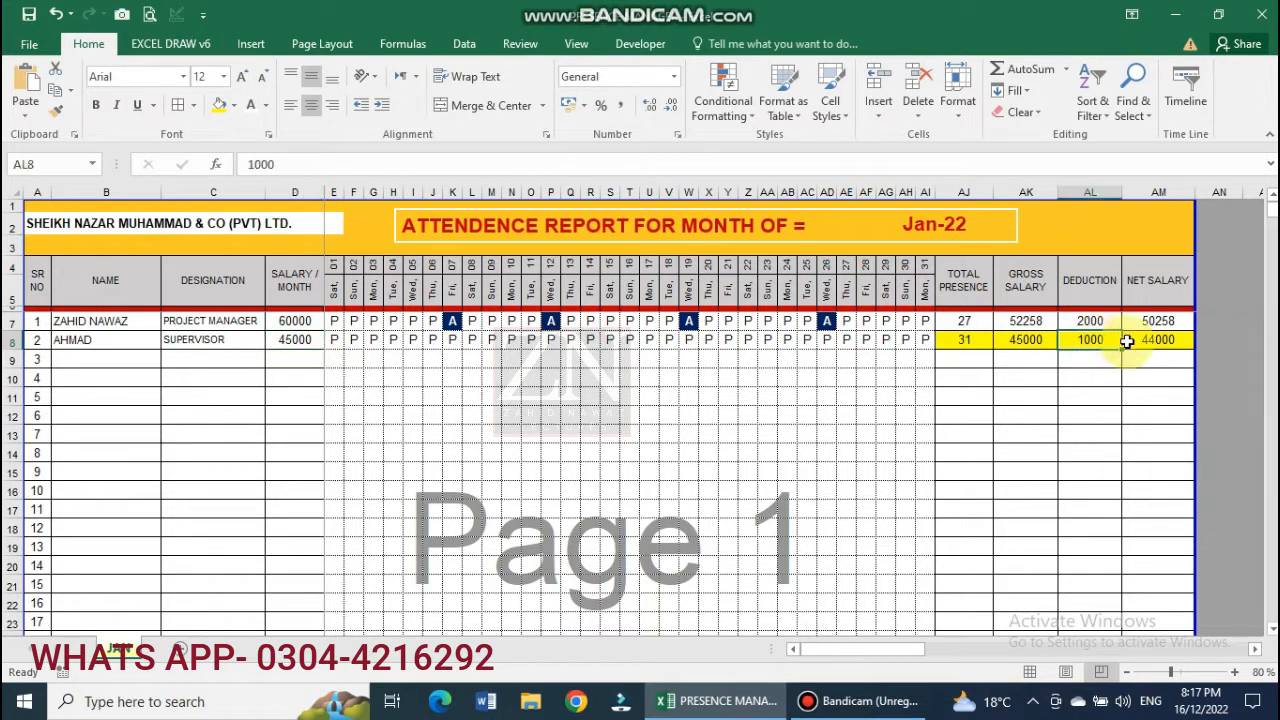
{"action": "left_click", "coordinate": [1155, 340]}
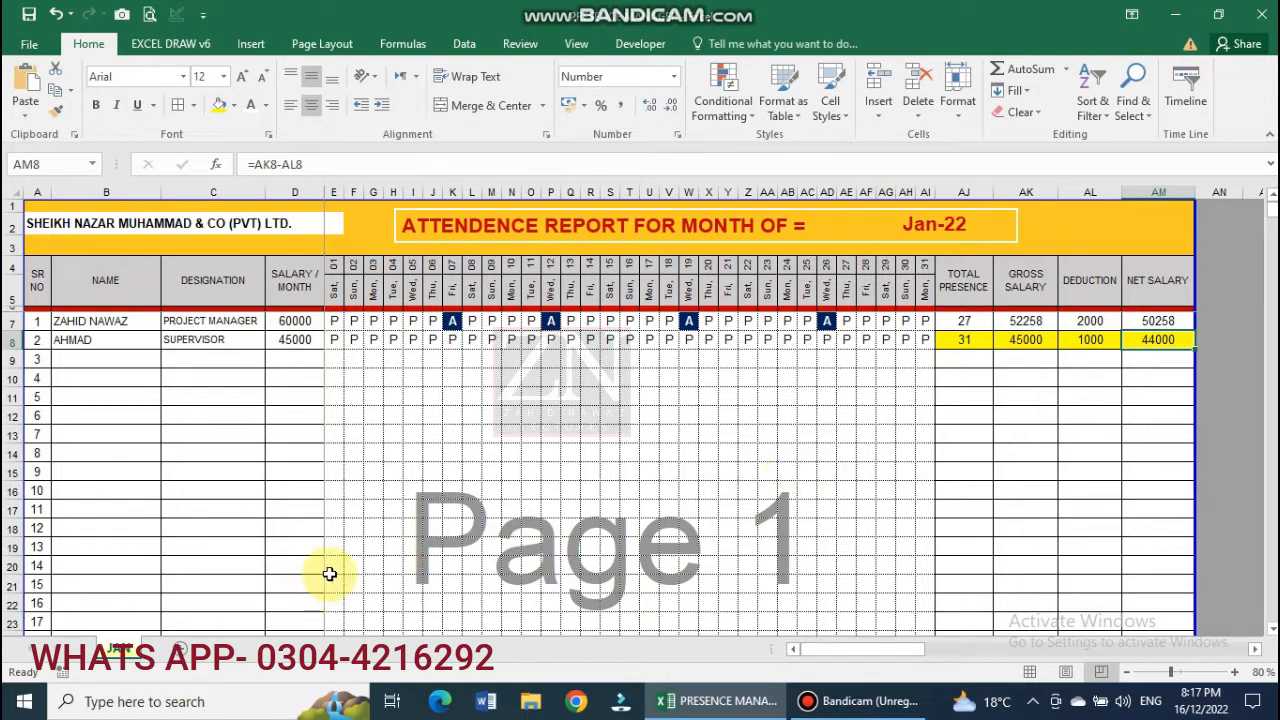
{"action": "left_click", "coordinate": [181, 649]}
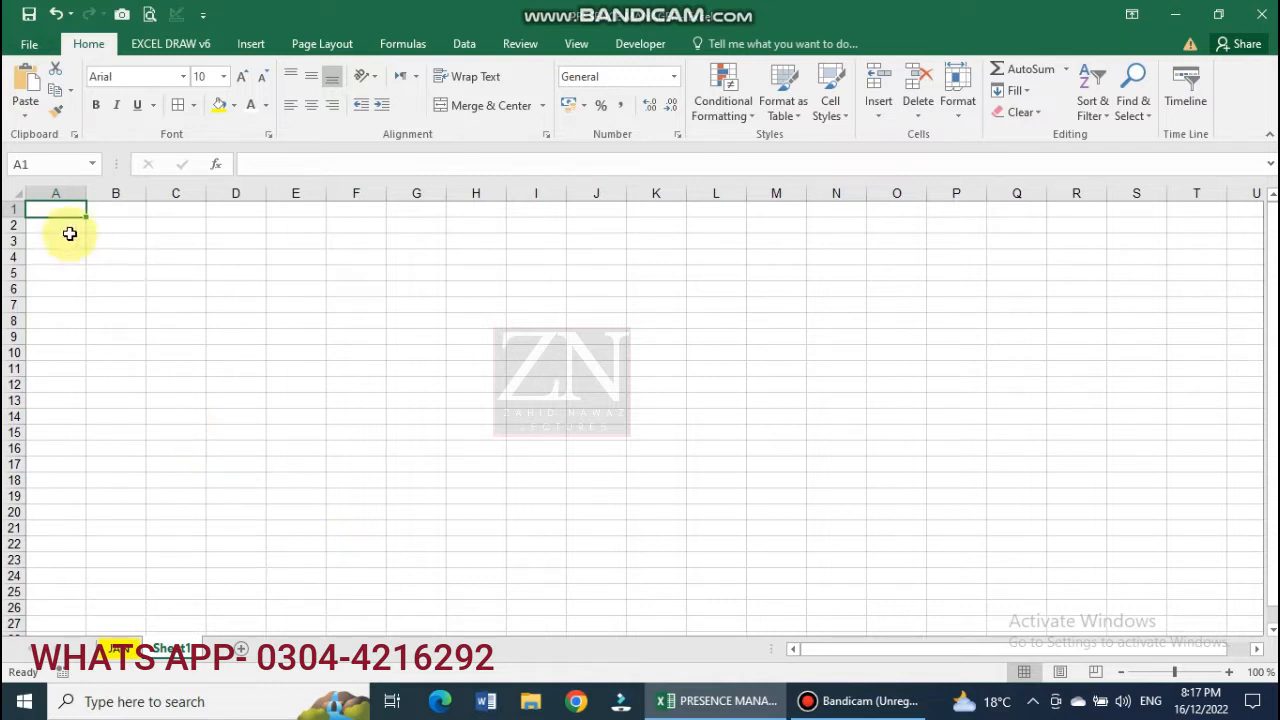
Fill rows 1–3 gold across to column AM and raise row 2's height to 30.
{"action": "left_click_drag", "start_coordinate": [54, 208], "coordinate": [722, 243]}
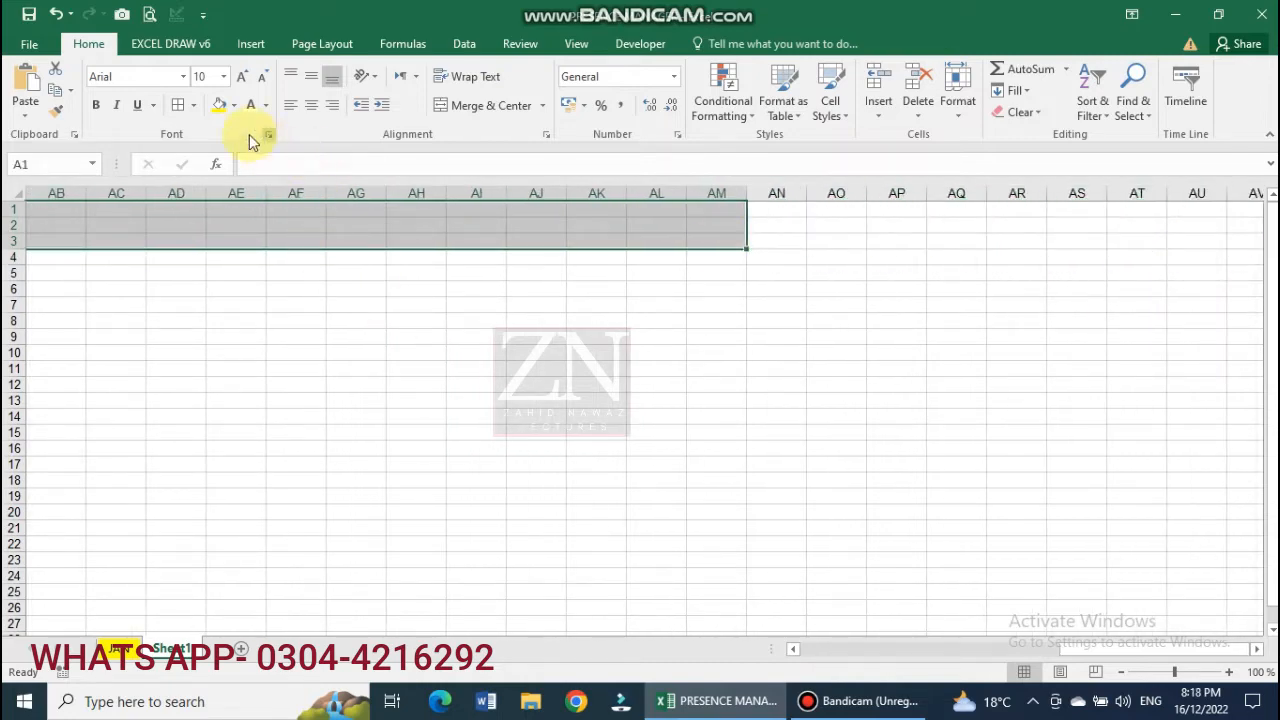
{"action": "left_click", "coordinate": [233, 106]}
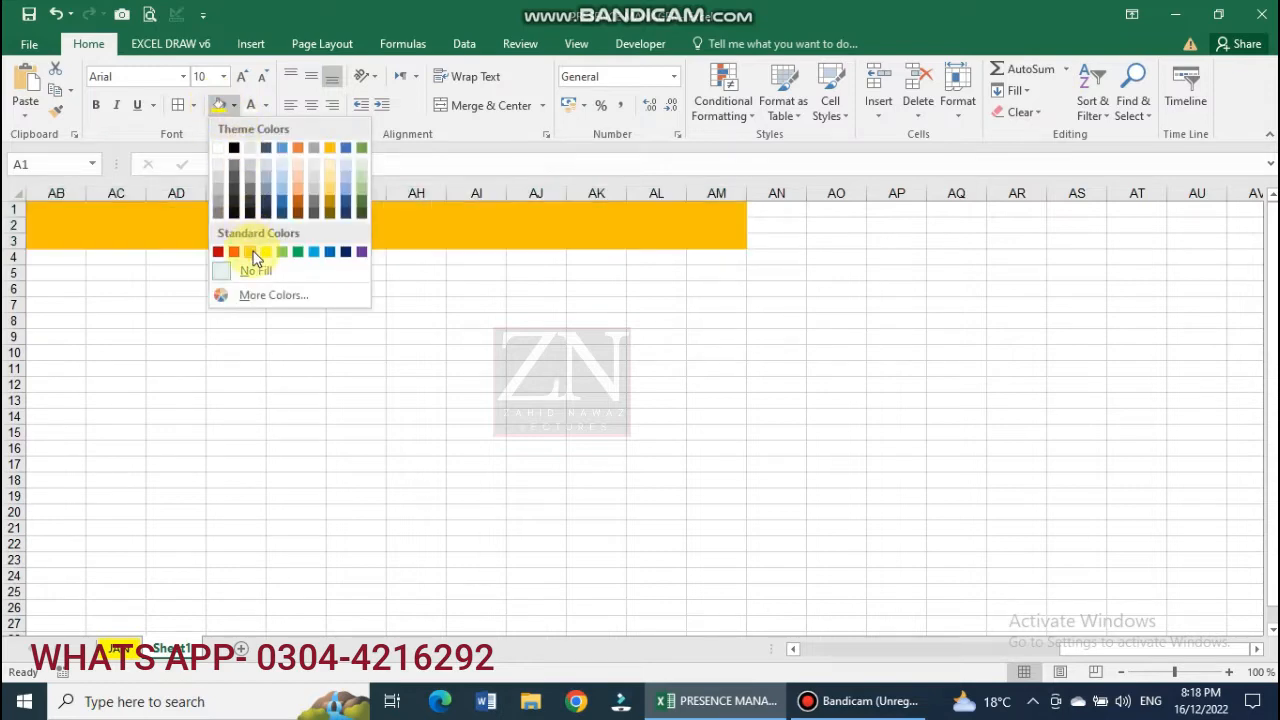
{"action": "left_click", "coordinate": [252, 253]}
{"action": "left_click_drag", "start_coordinate": [1060, 648], "coordinate": [707, 651]}
{"action": "left_click", "coordinate": [417, 513]}
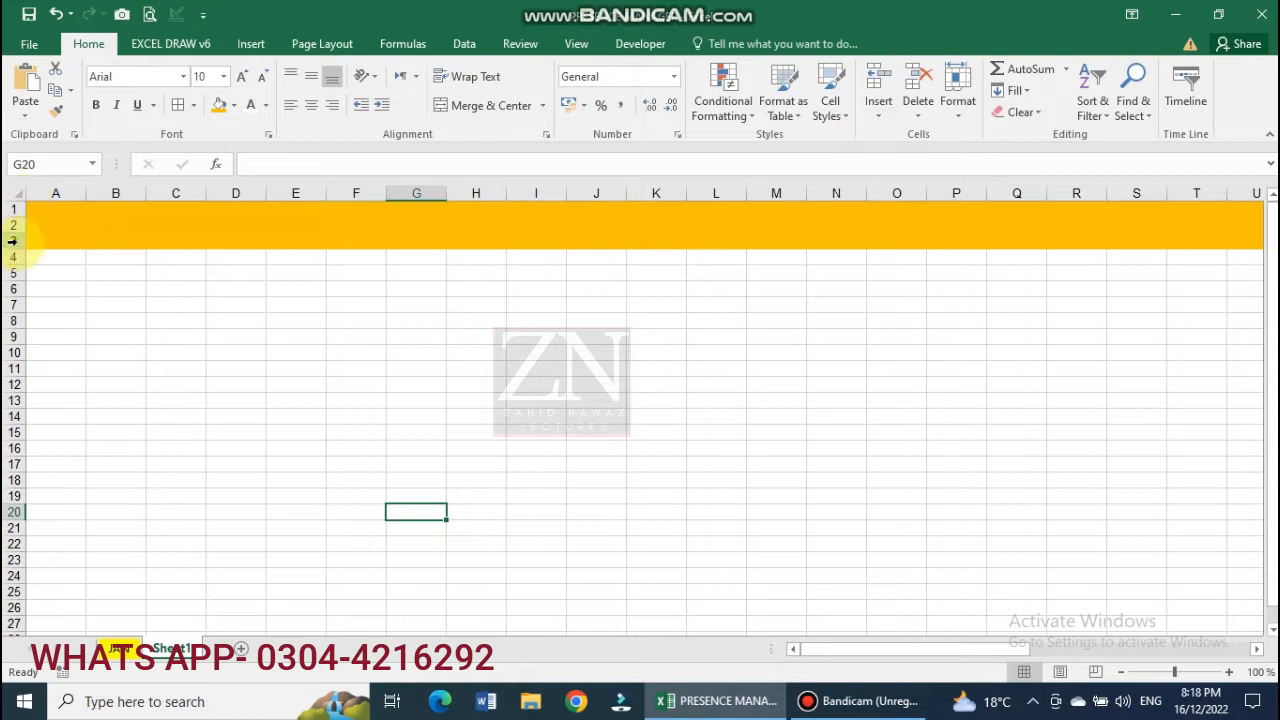
{"action": "left_click_drag", "start_coordinate": [12, 233], "coordinate": [434, 236]}
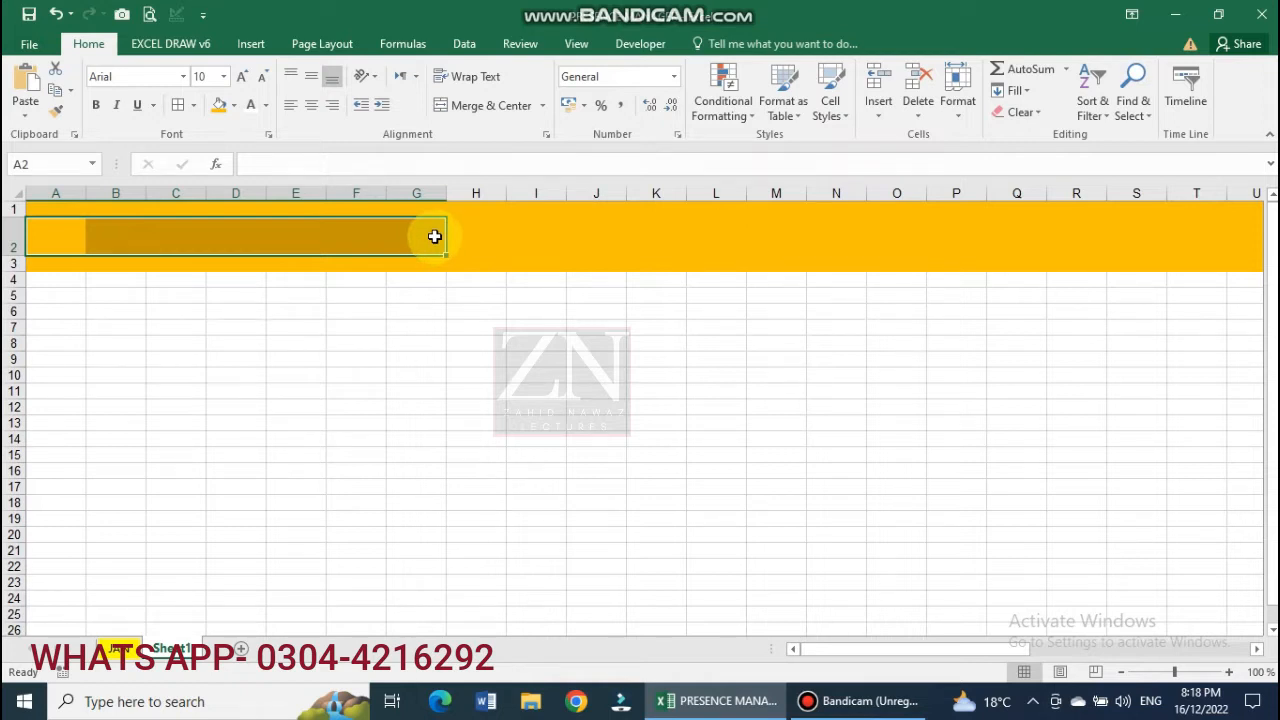
Merge A2:D2 into one cell and remove its gold fill.
{"action": "left_click_drag", "start_coordinate": [60, 252], "coordinate": [237, 245]}
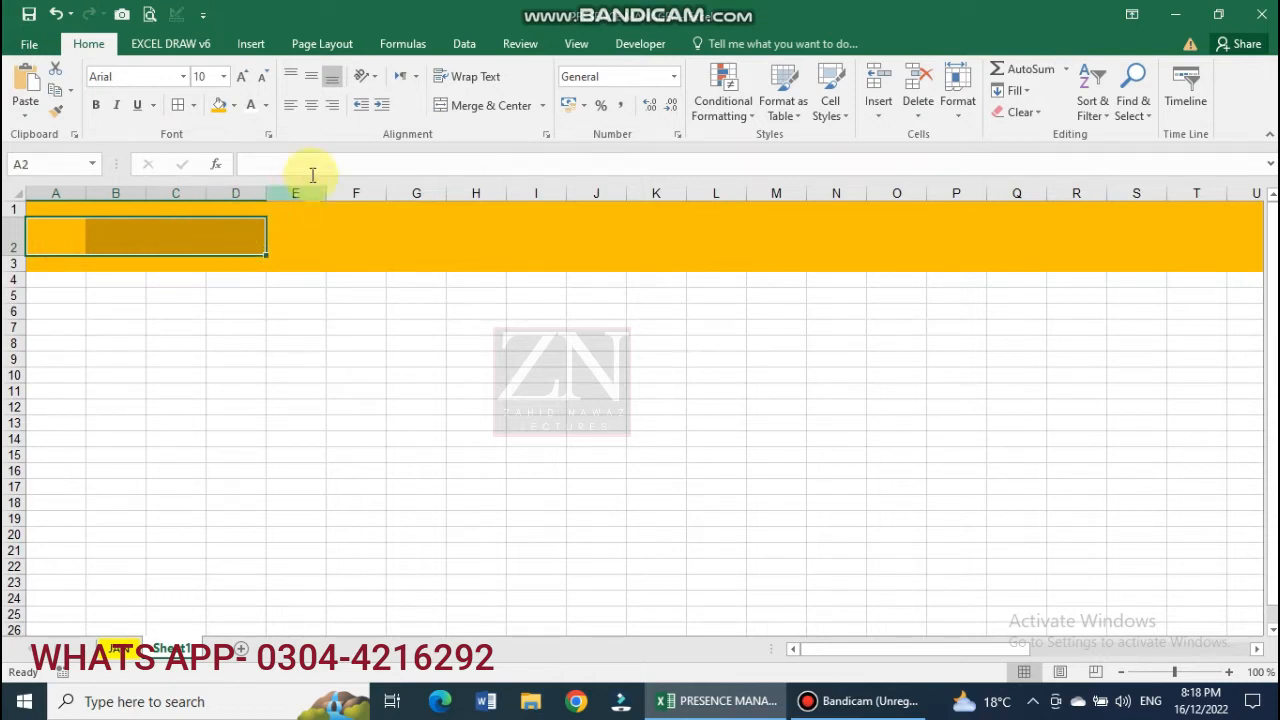
{"action": "left_click", "coordinate": [465, 108]}
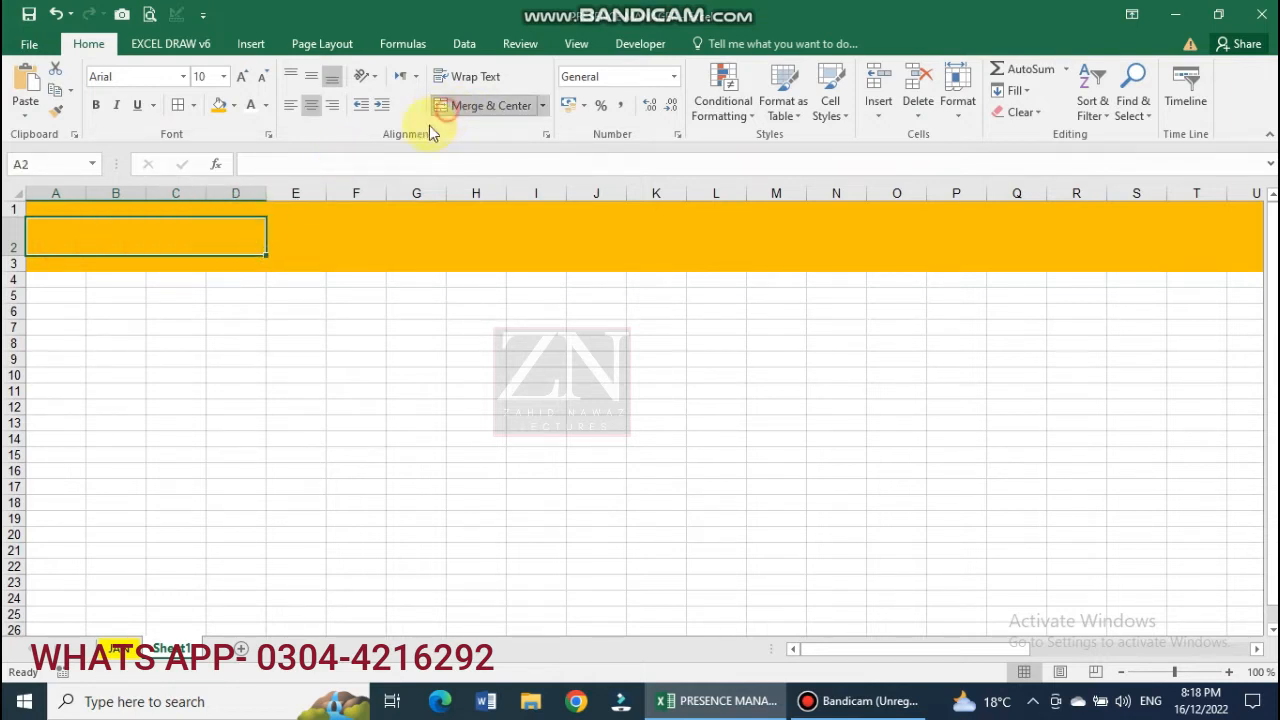
{"action": "left_click", "coordinate": [234, 105]}
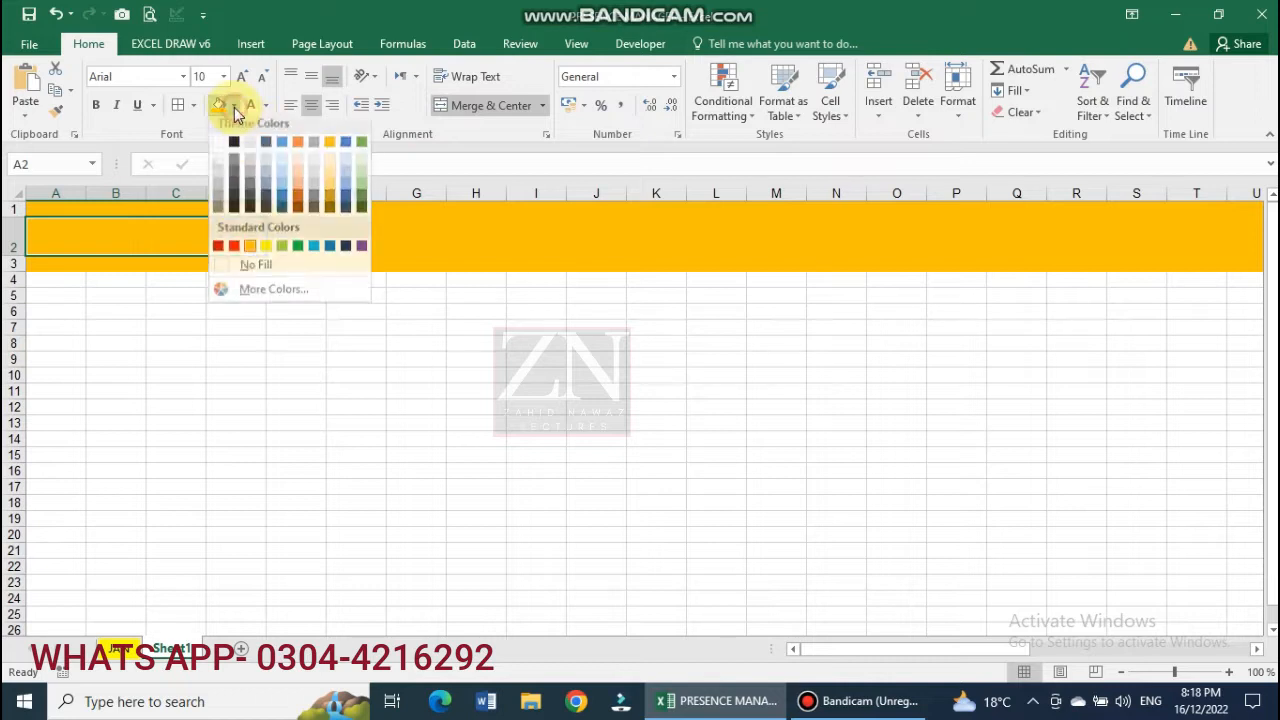
{"action": "left_click", "coordinate": [278, 271]}
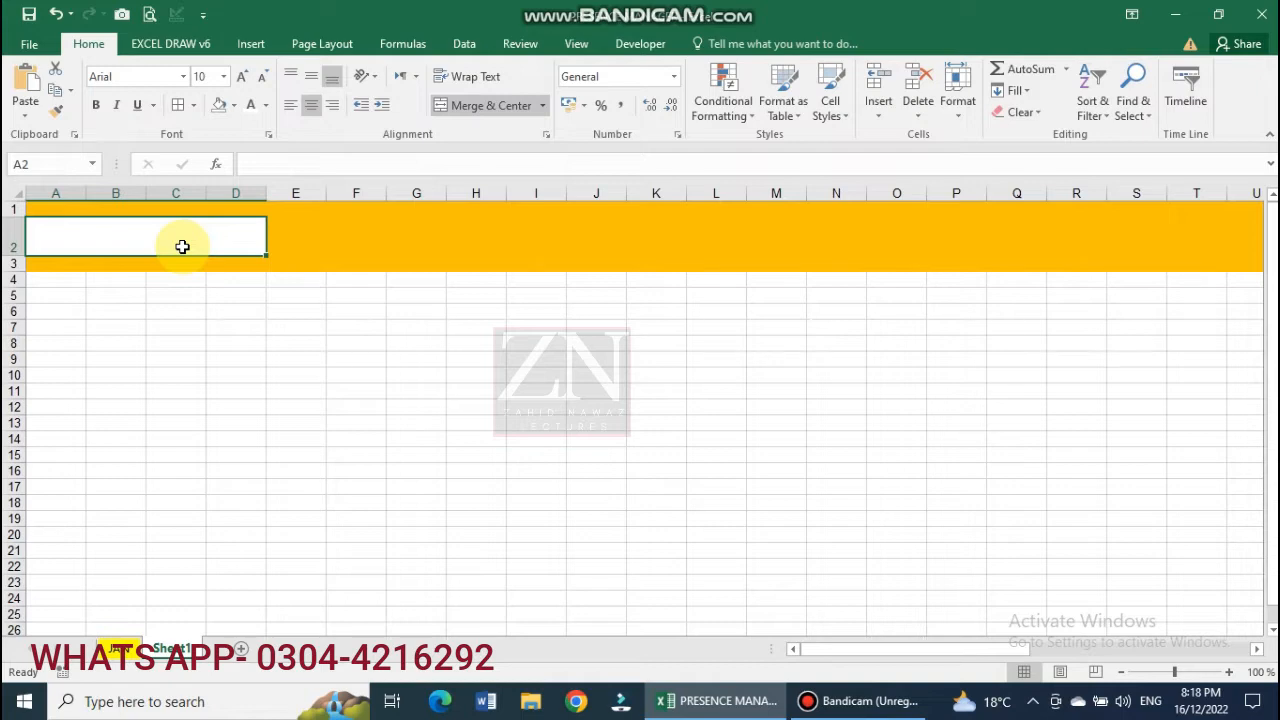
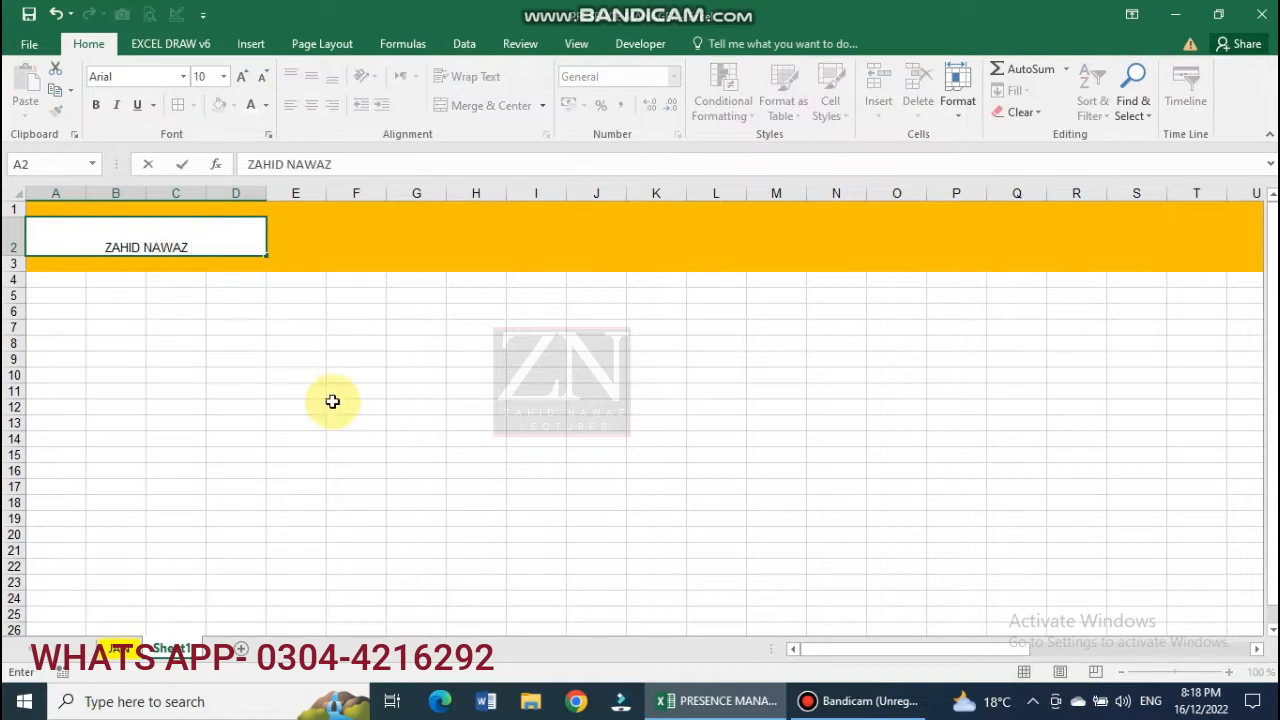
Enter the company title ending in '& CO' and centre it vertically.
{"action": "type", "text": " PUBLIC "}
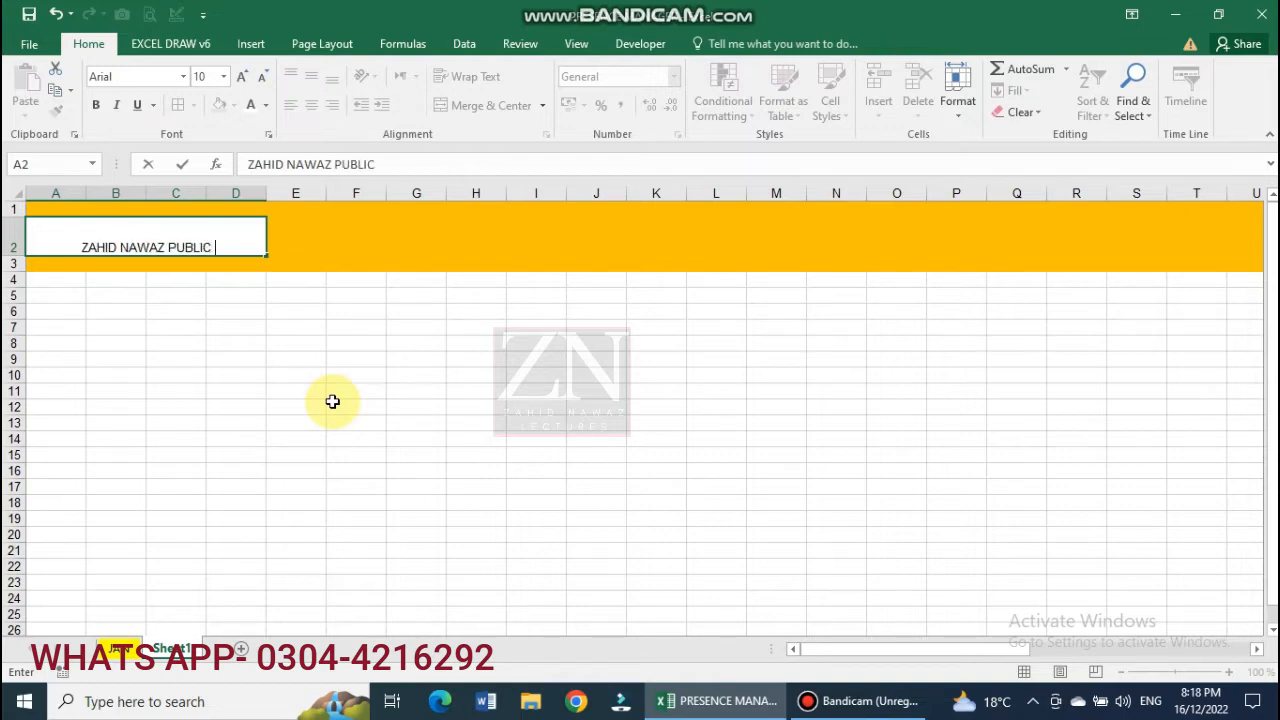
{"action": "type", "text": "SHCH"}
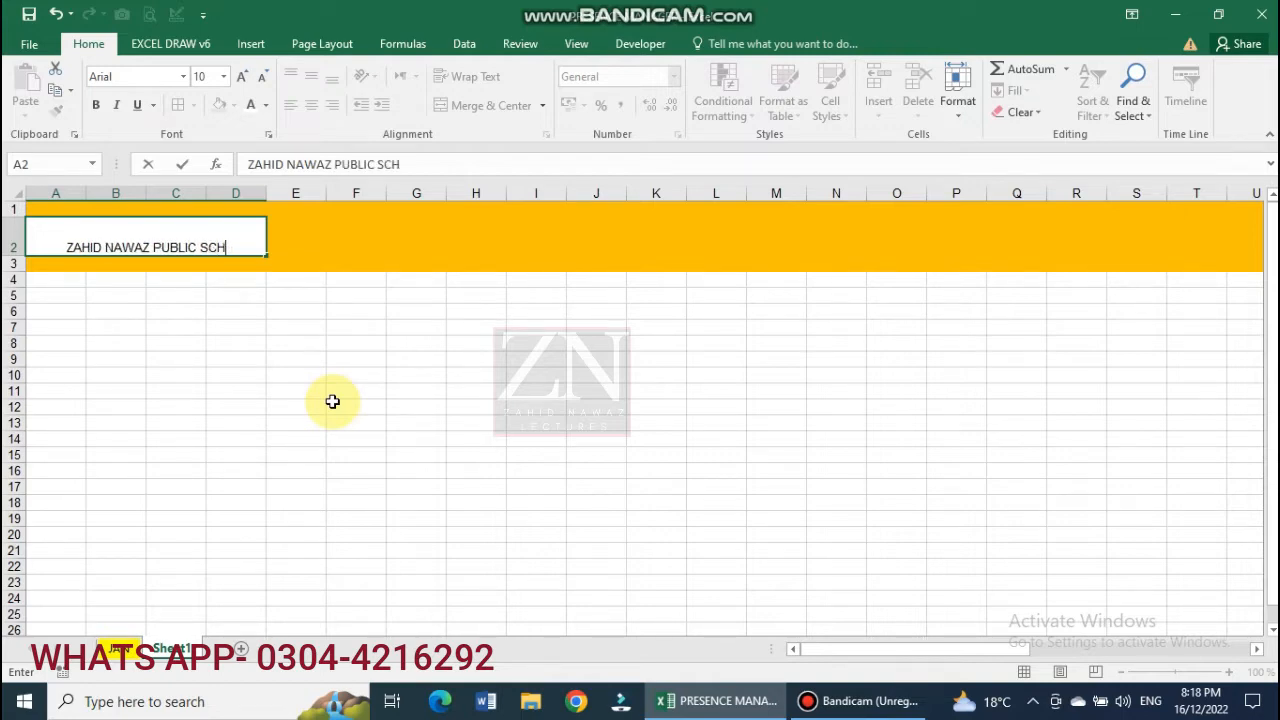
{"action": "key", "text": "BackSpace"}
{"action": "key", "text": "BackSpace"}
{"action": "key", "text": "BackSpace"}
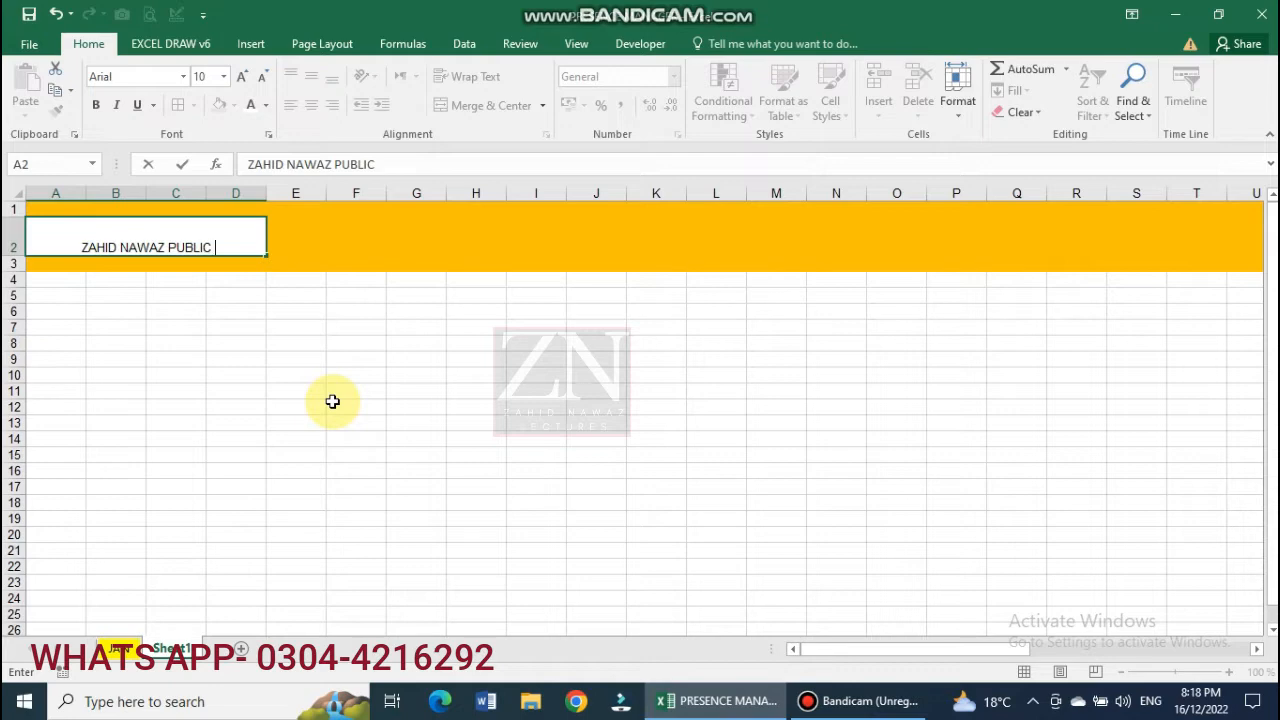
{"action": "key", "text": "BackSpace"}
{"action": "key", "text": "BackSpace"}
{"action": "key", "text": "BackSpace"}
{"action": "key", "text": "BackSpace"}
{"action": "key", "text": "BackSpace"}
{"action": "key", "text": "BackSpace"}
{"action": "key", "text": "BackSpace"}
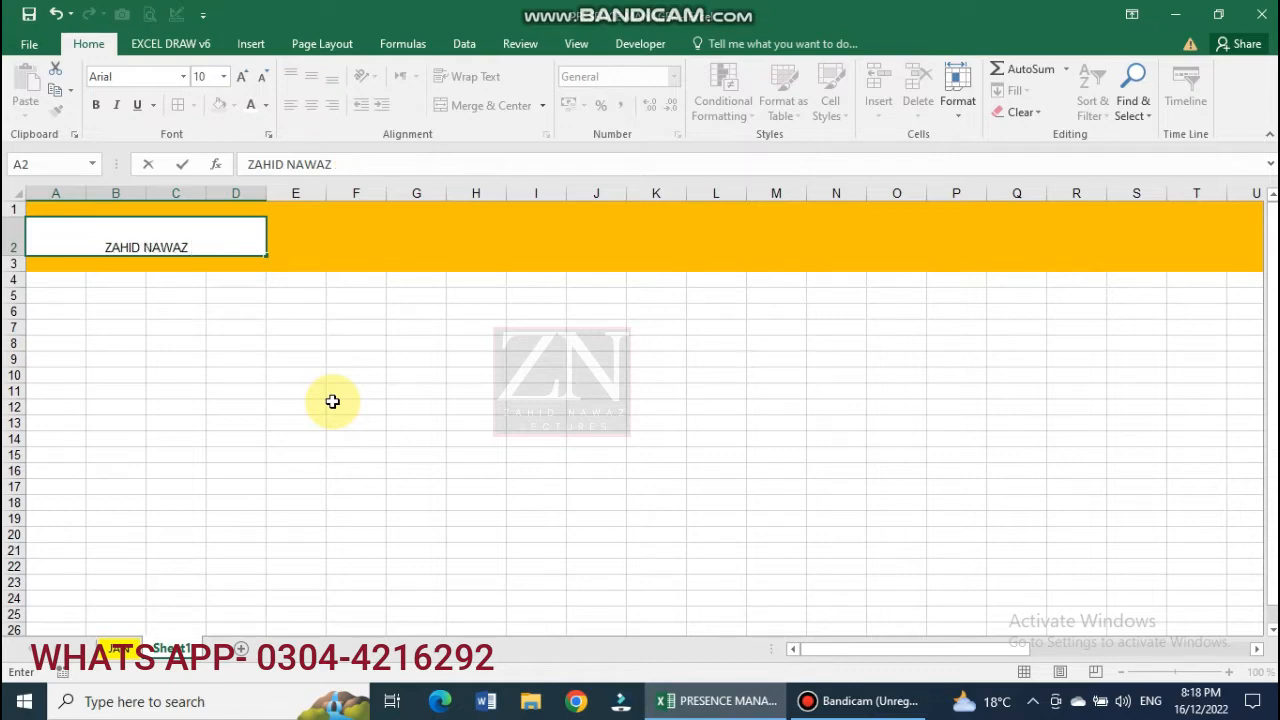
{"action": "type", "text": "& CO"}
{"action": "left_click", "coordinate": [323, 401]}
{"action": "left_click", "coordinate": [137, 235]}
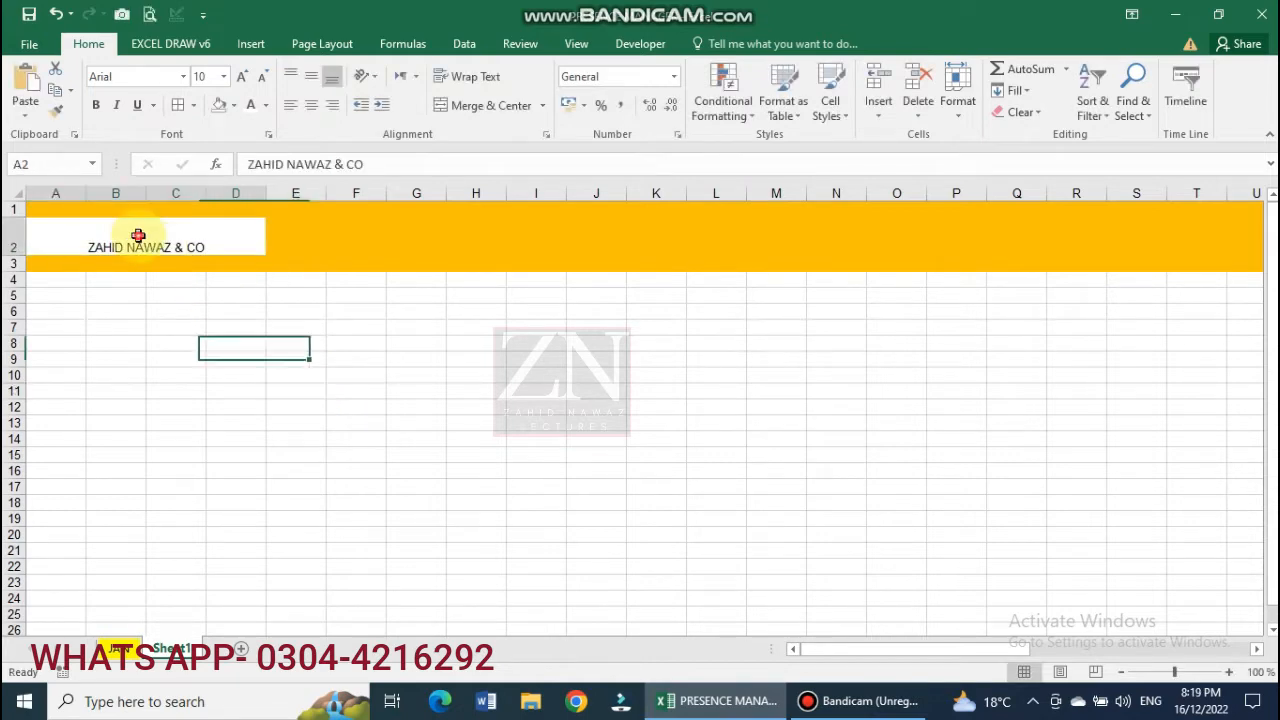
{"action": "left_click", "coordinate": [312, 79]}
Replace the title's '& CO' ending with 'CONSTRUCTION COMPANY'.
{"action": "double_click", "coordinate": [182, 252]}
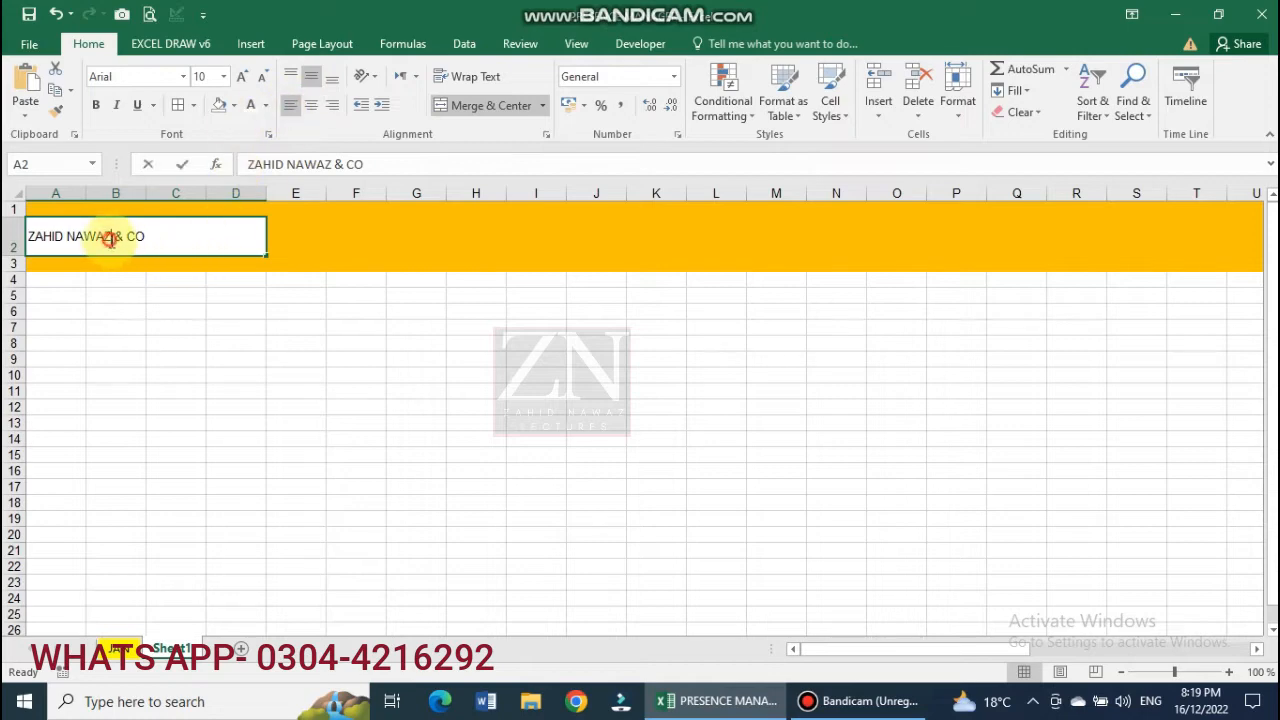
{"action": "left_click_drag", "start_coordinate": [111, 239], "coordinate": [194, 236]}
{"action": "type", "text": "CO"}
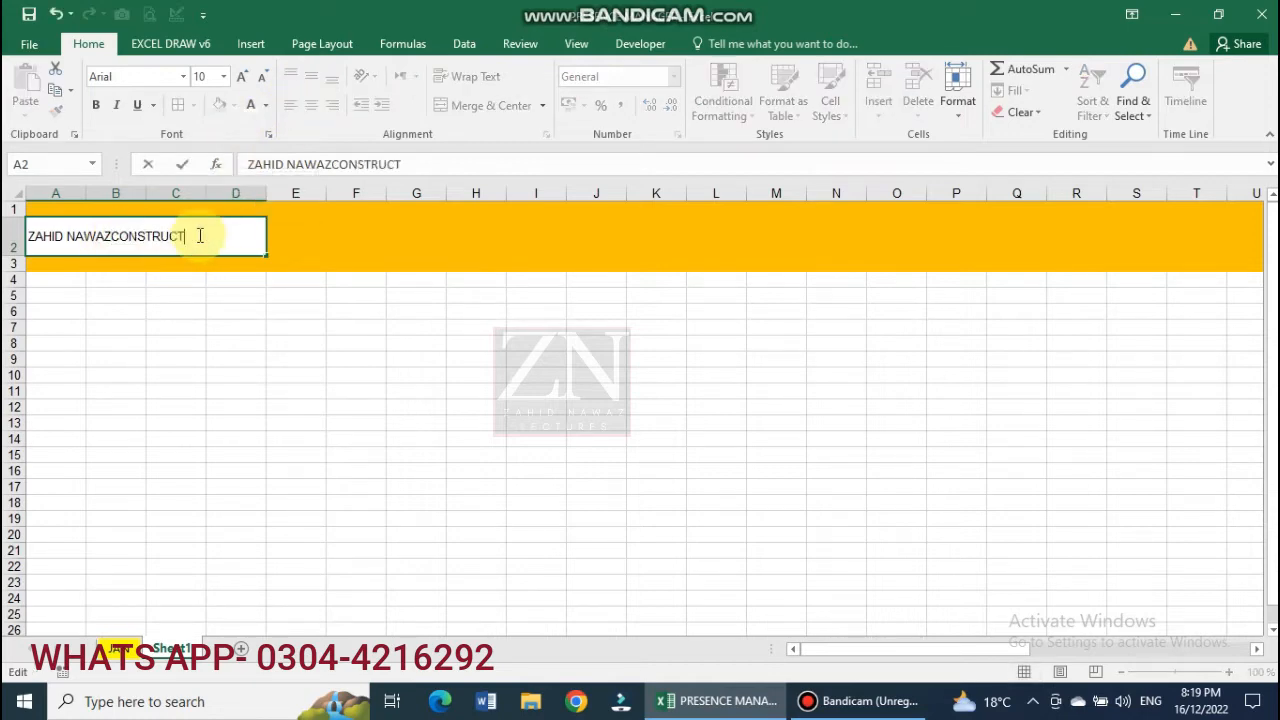
{"action": "type", "text": "NSTRUCT"}
{"action": "left_click", "coordinate": [111, 237]}
{"action": "left_click", "coordinate": [191, 250]}
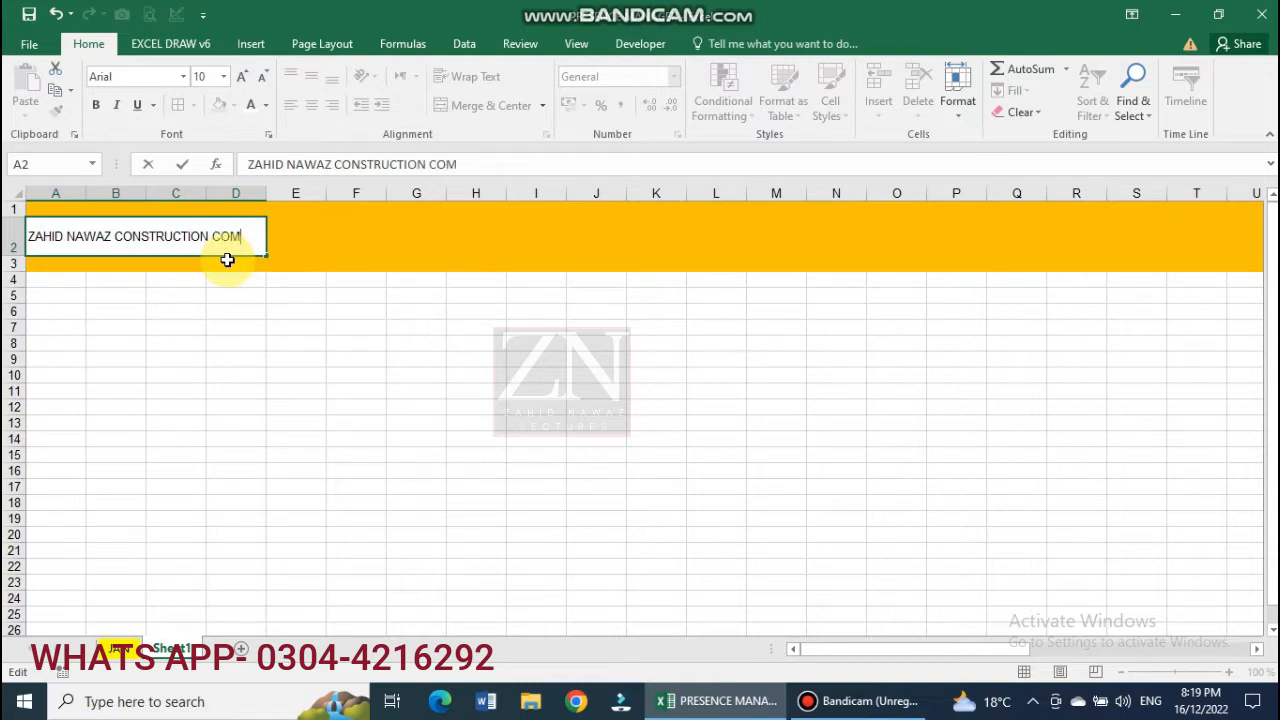
{"action": "type", "text": "ION COMPANY"}
{"action": "left_click", "coordinate": [296, 374]}
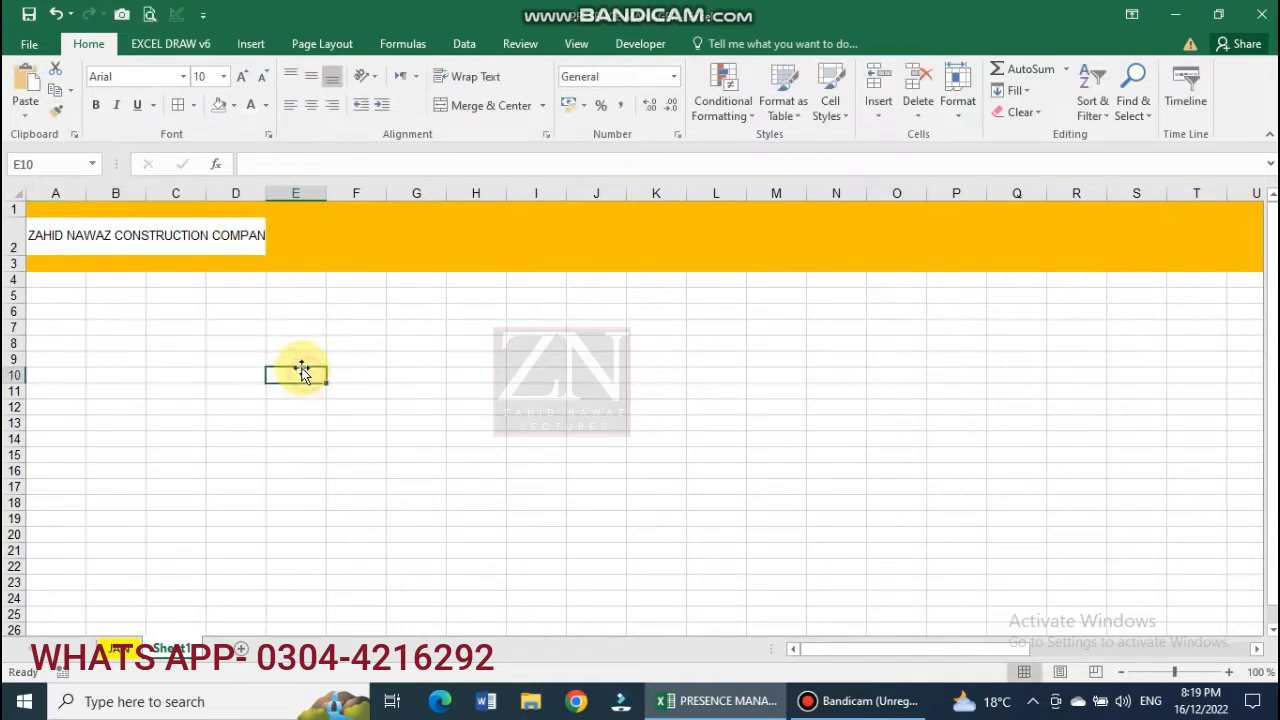
Narrow column A, merge A4:A5, and enter the SR NO header, filling it across.
{"action": "mouse_move", "coordinate": [86, 193]}
{"action": "left_mouse_down"}
{"action": "mouse_move", "coordinate": [71, 191]}
{"action": "mouse_move", "coordinate": [67, 207]}
{"action": "left_mouse_up"}
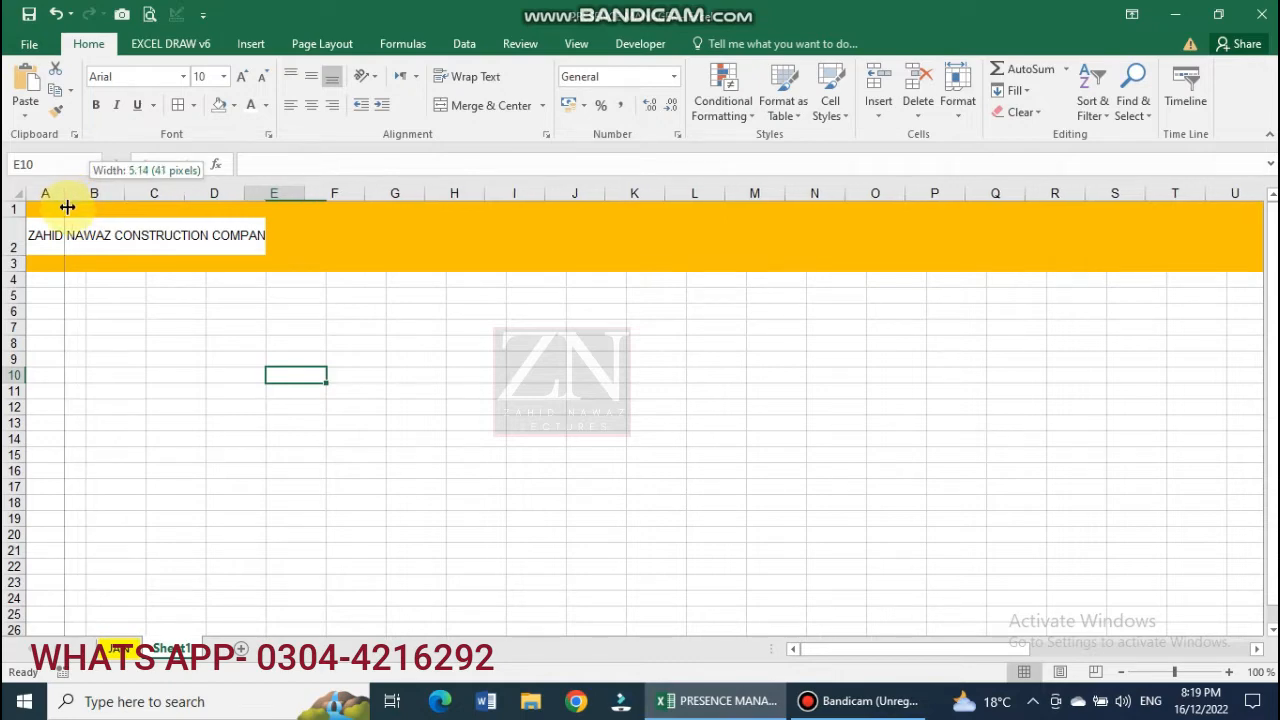
{"action": "left_click_drag", "start_coordinate": [67, 207], "coordinate": [66, 208]}
{"action": "left_click_drag", "start_coordinate": [18, 280], "coordinate": [49, 309]}
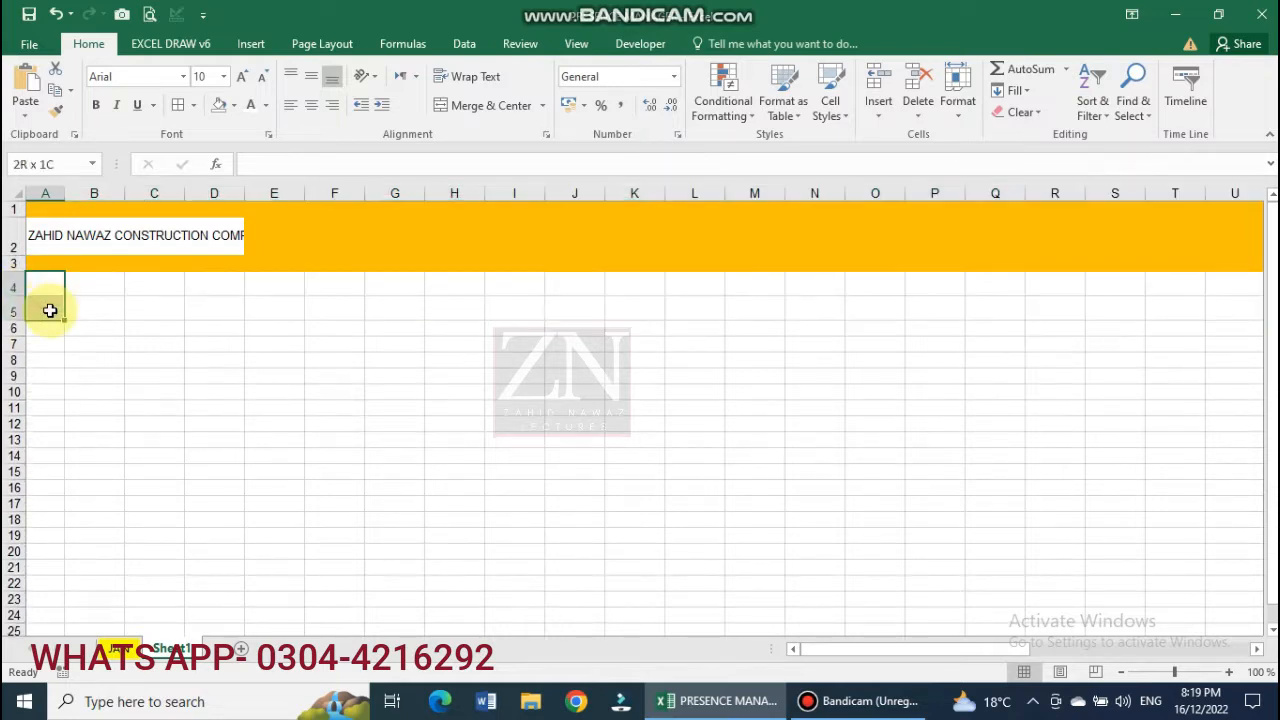
{"action": "left_click", "coordinate": [443, 108]}
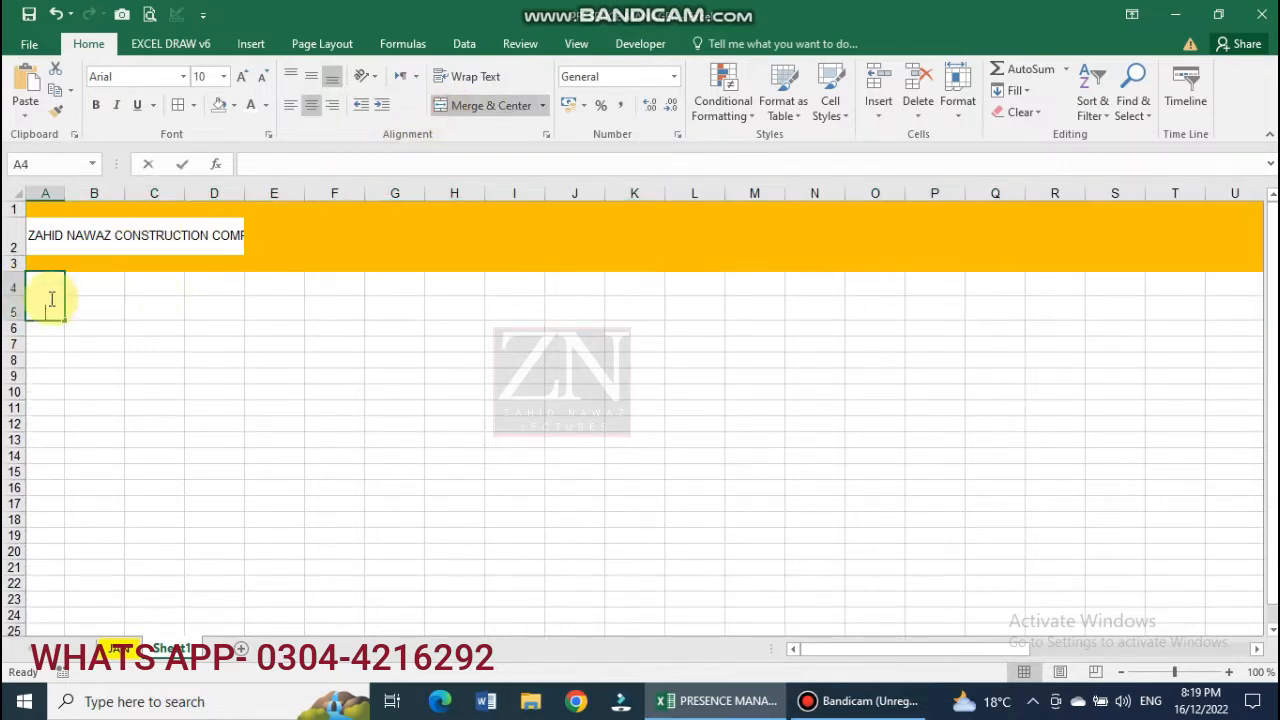
{"action": "type", "text": "SR"}
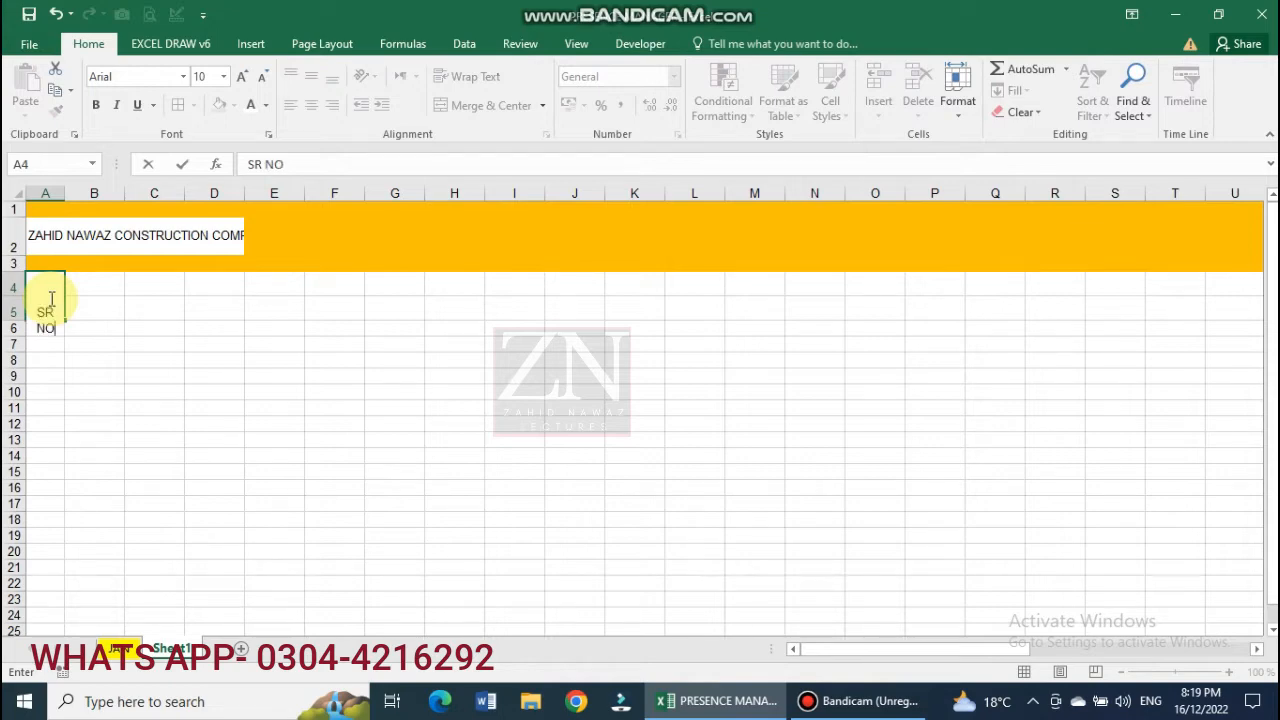
{"action": "type", "text": " NO"}
{"action": "left_click", "coordinate": [157, 356]}
{"action": "left_click", "coordinate": [51, 305]}
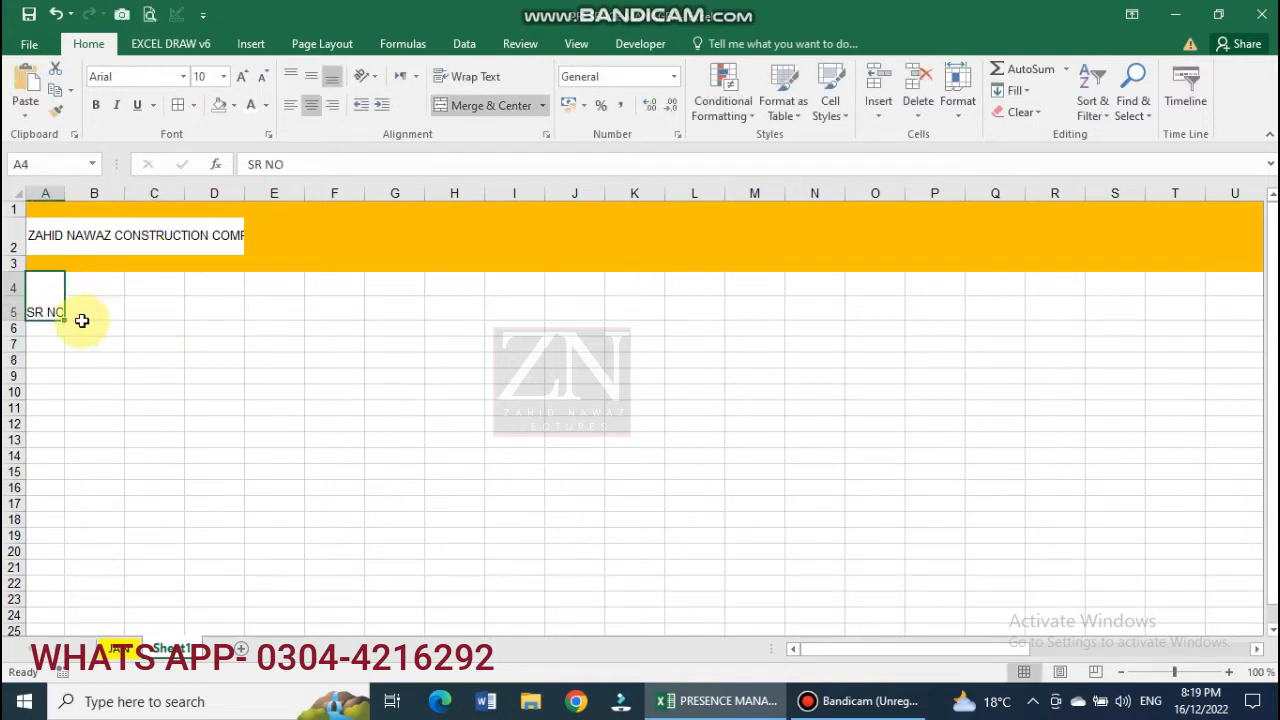
{"action": "left_click_drag", "start_coordinate": [65, 319], "coordinate": [160, 318]}
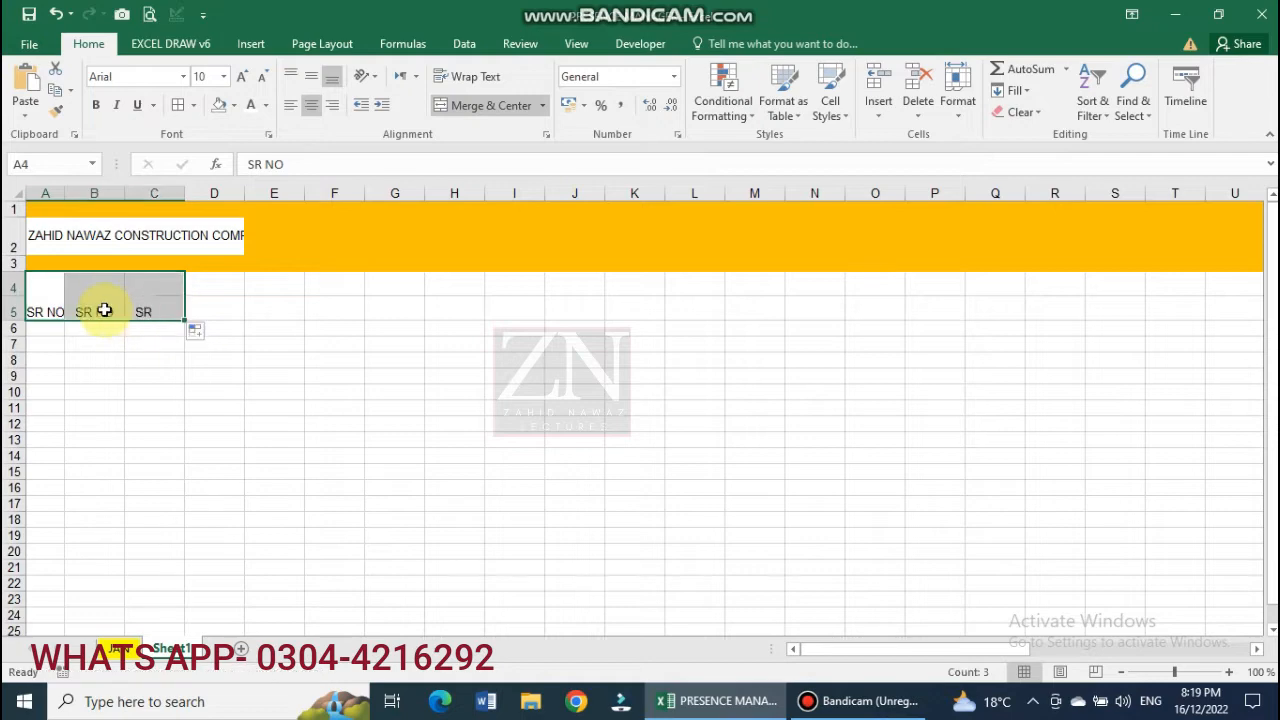
Enter the NAME, DESIGNATION and SALARY / MONTH headers in B4, C4 and D4.
{"action": "left_click", "coordinate": [104, 310]}
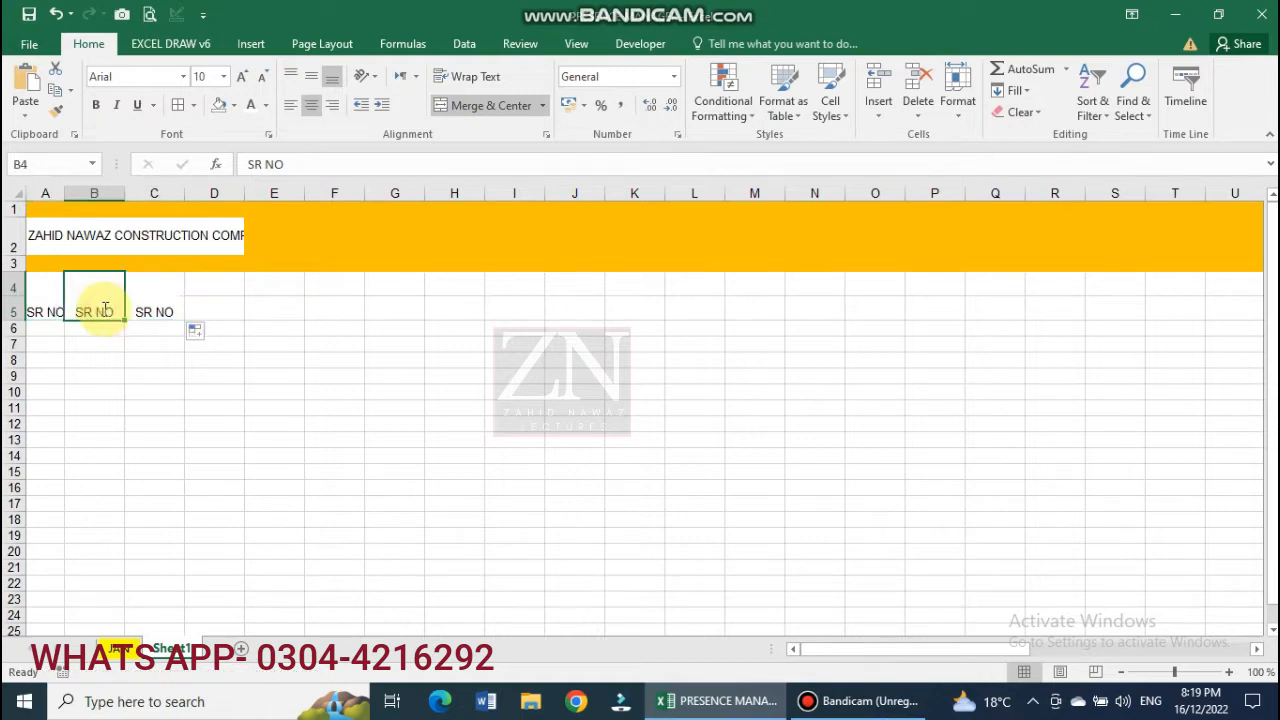
{"action": "type", "text": "NAME"}
{"action": "key", "text": "Tab"}
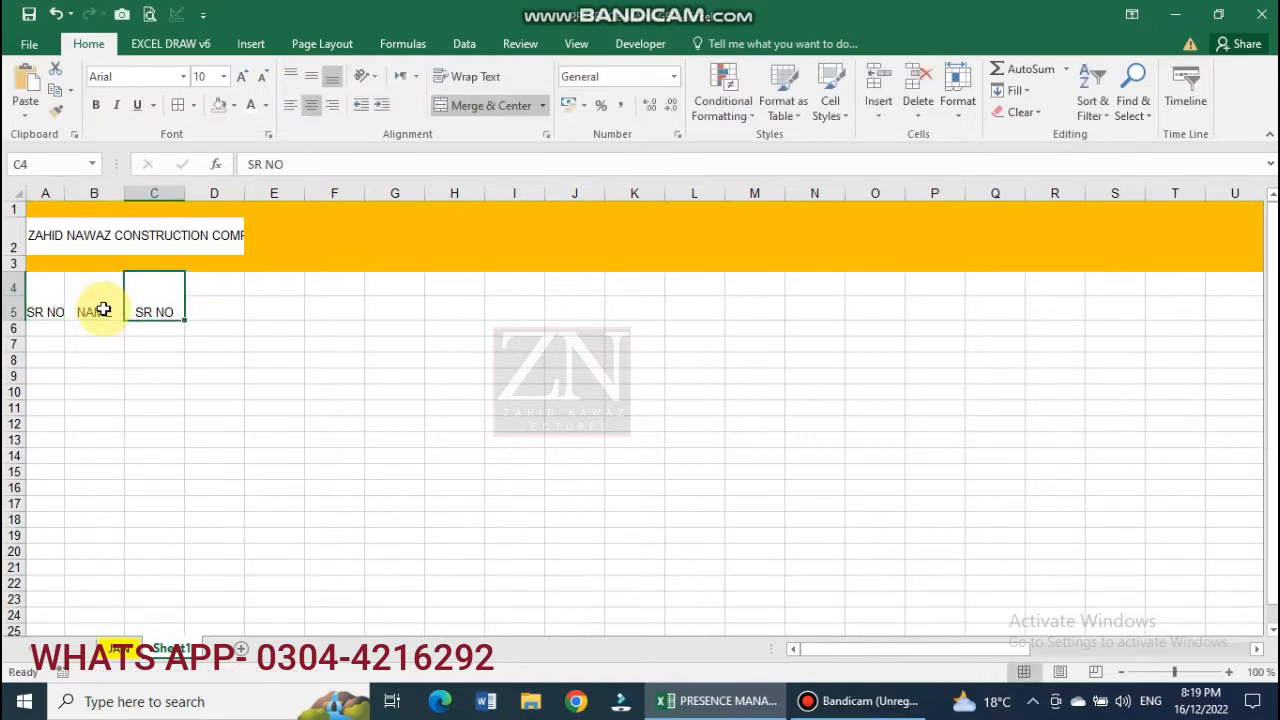
{"action": "type", "text": "DESIGNATION"}
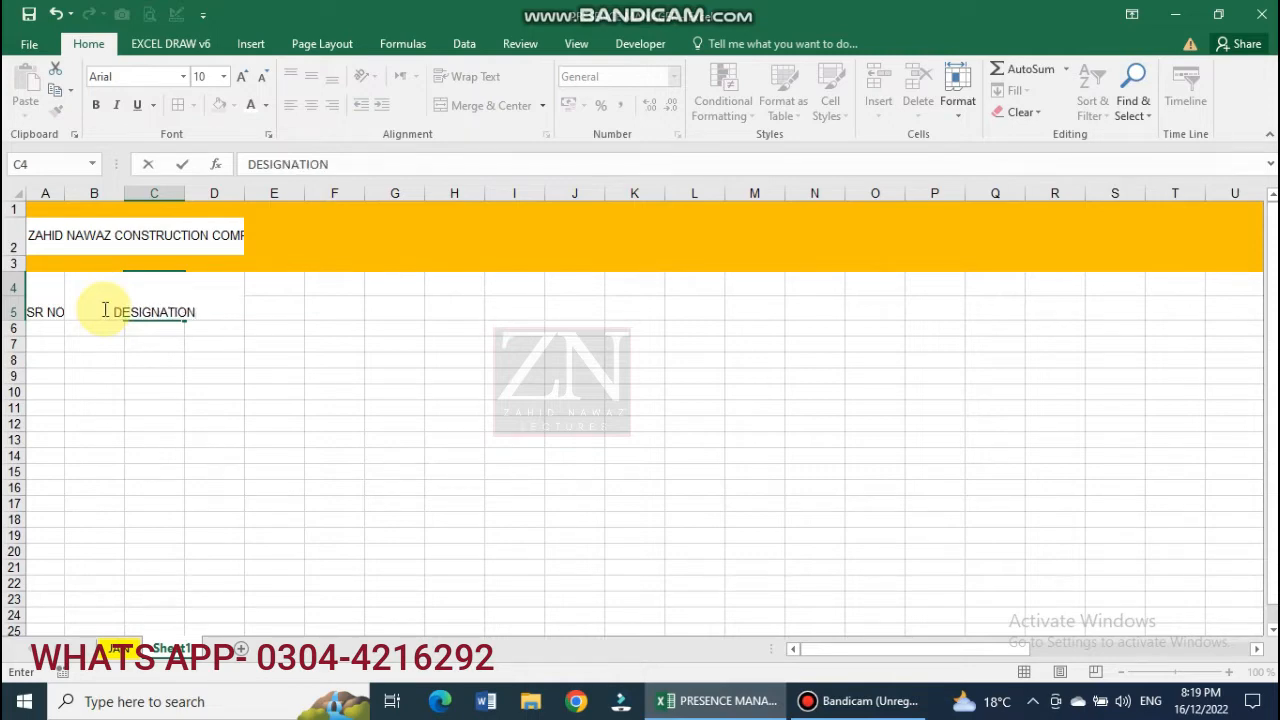
{"action": "left_click", "coordinate": [189, 343]}
{"action": "left_click", "coordinate": [163, 303]}
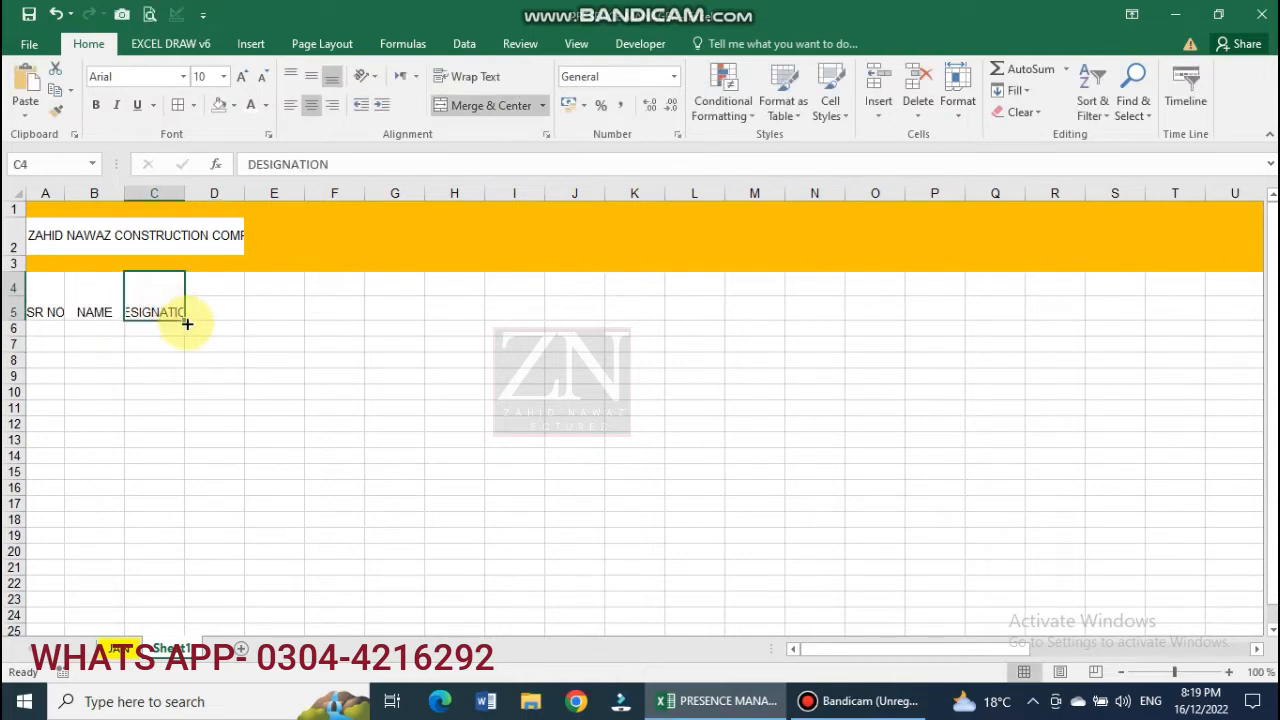
{"action": "left_click_drag", "start_coordinate": [187, 324], "coordinate": [214, 330]}
{"action": "left_click", "coordinate": [229, 313]}
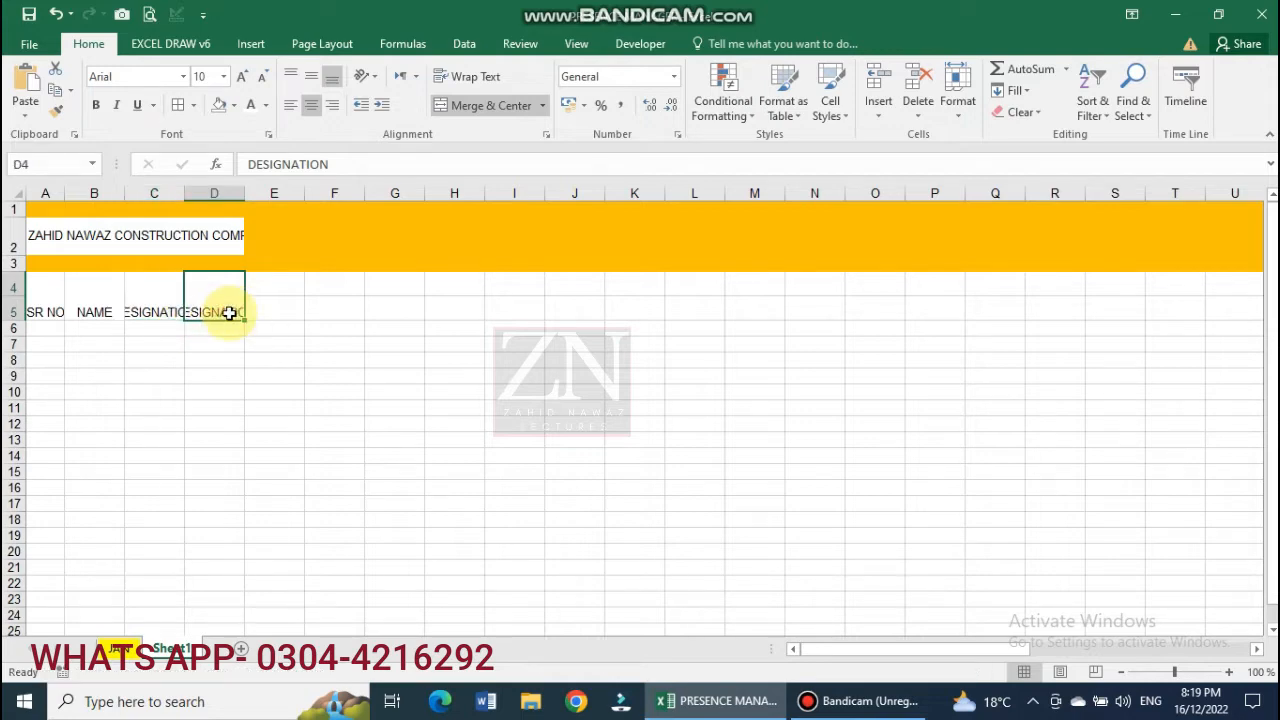
{"action": "type", "text": "SALARY / MONTH"}
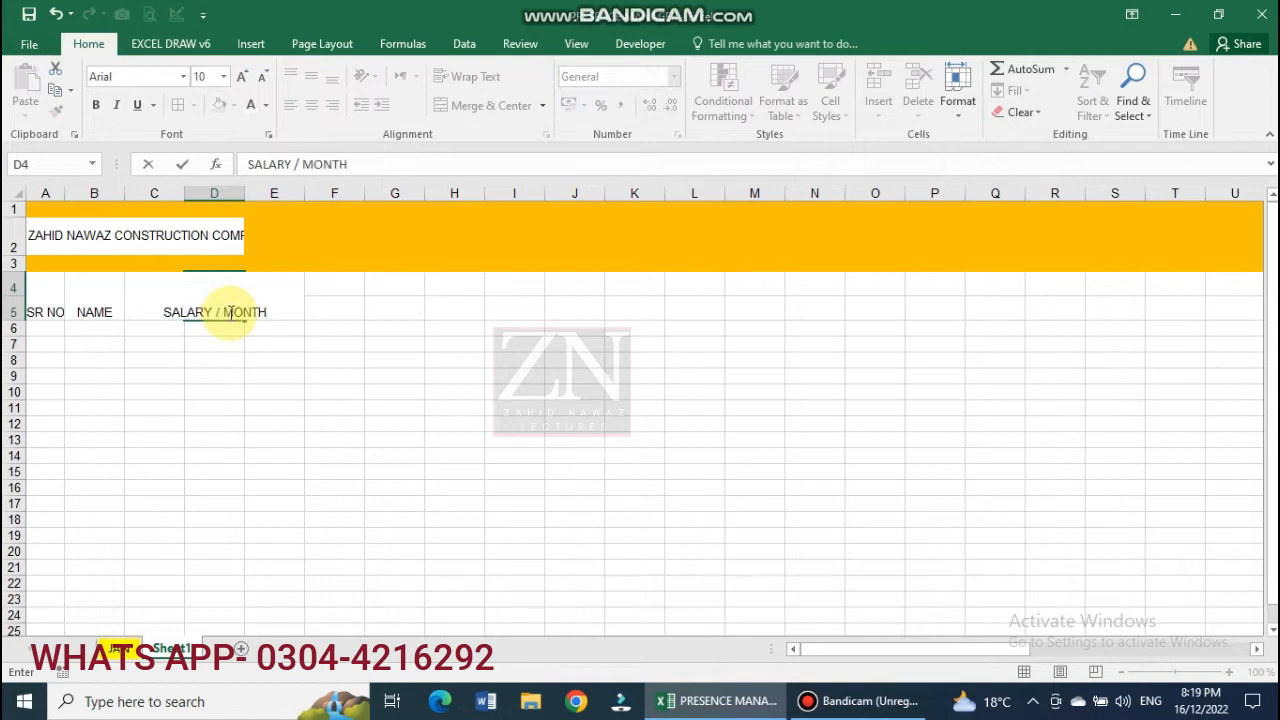
{"action": "left_click", "coordinate": [329, 440]}
Enlarge the company title's font in A2.
{"action": "left_click", "coordinate": [47, 307]}
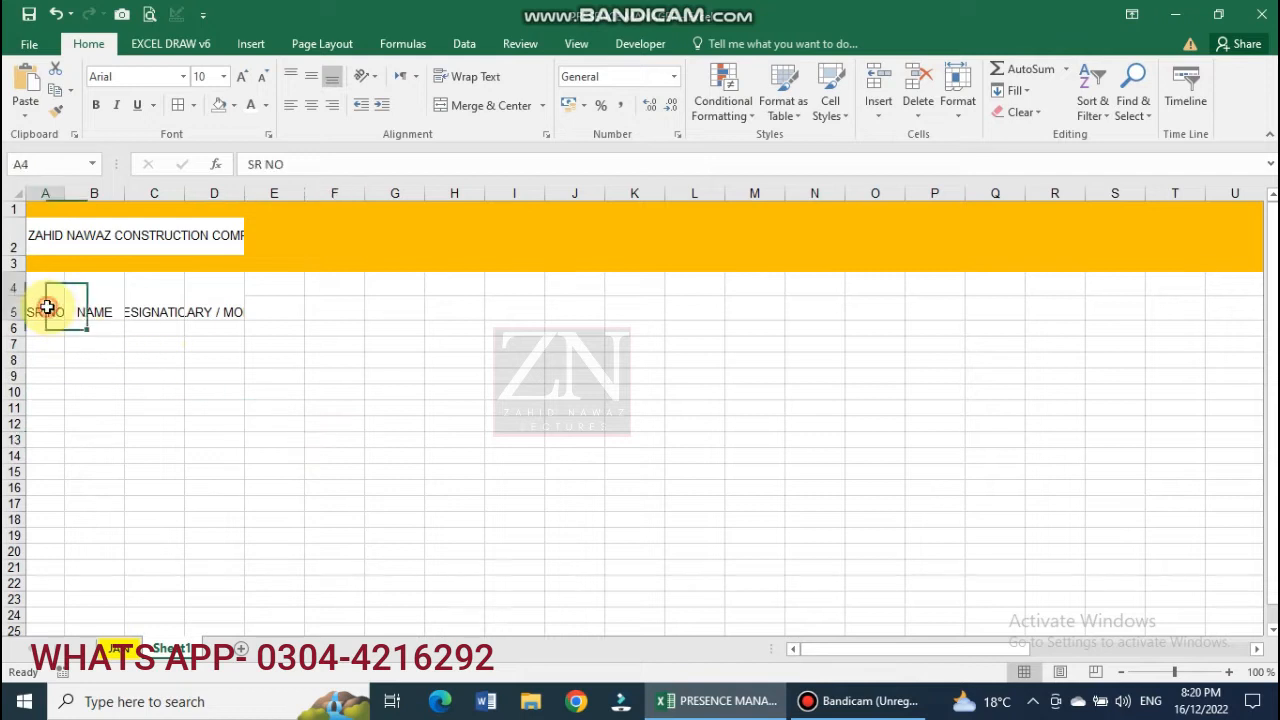
{"action": "left_click_drag", "start_coordinate": [47, 307], "coordinate": [200, 303]}
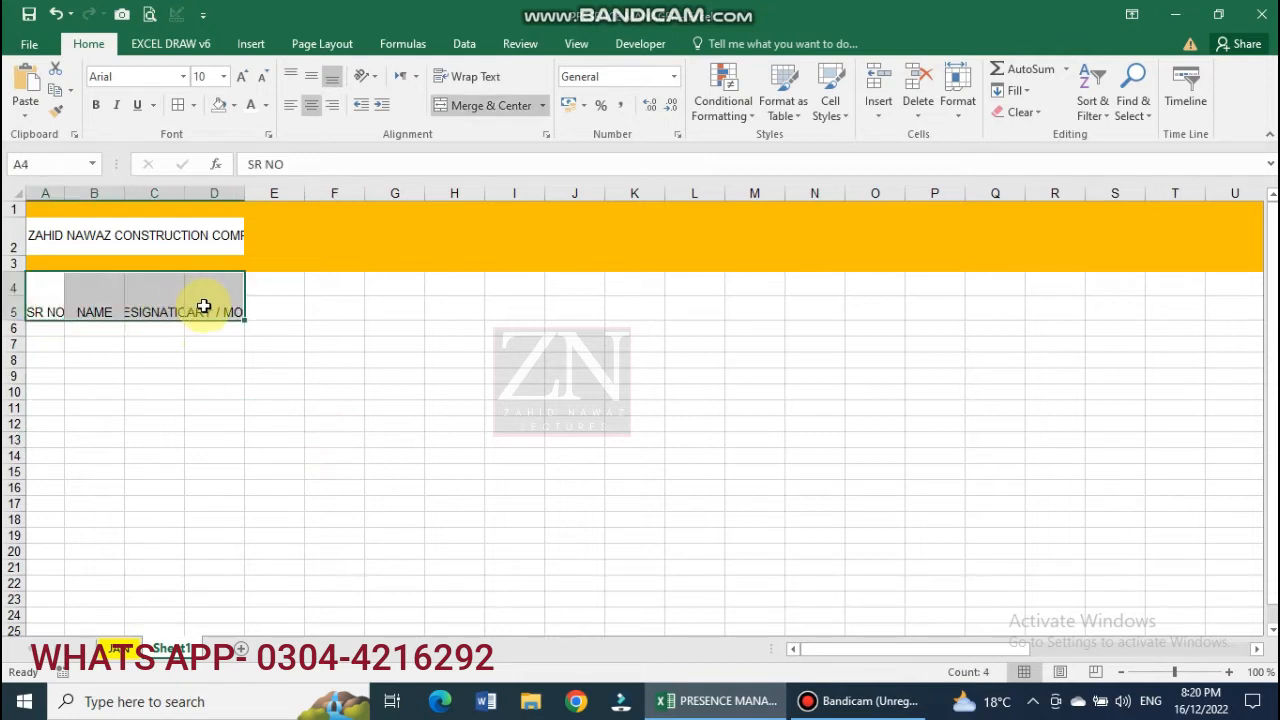
{"action": "left_click", "coordinate": [63, 238]}
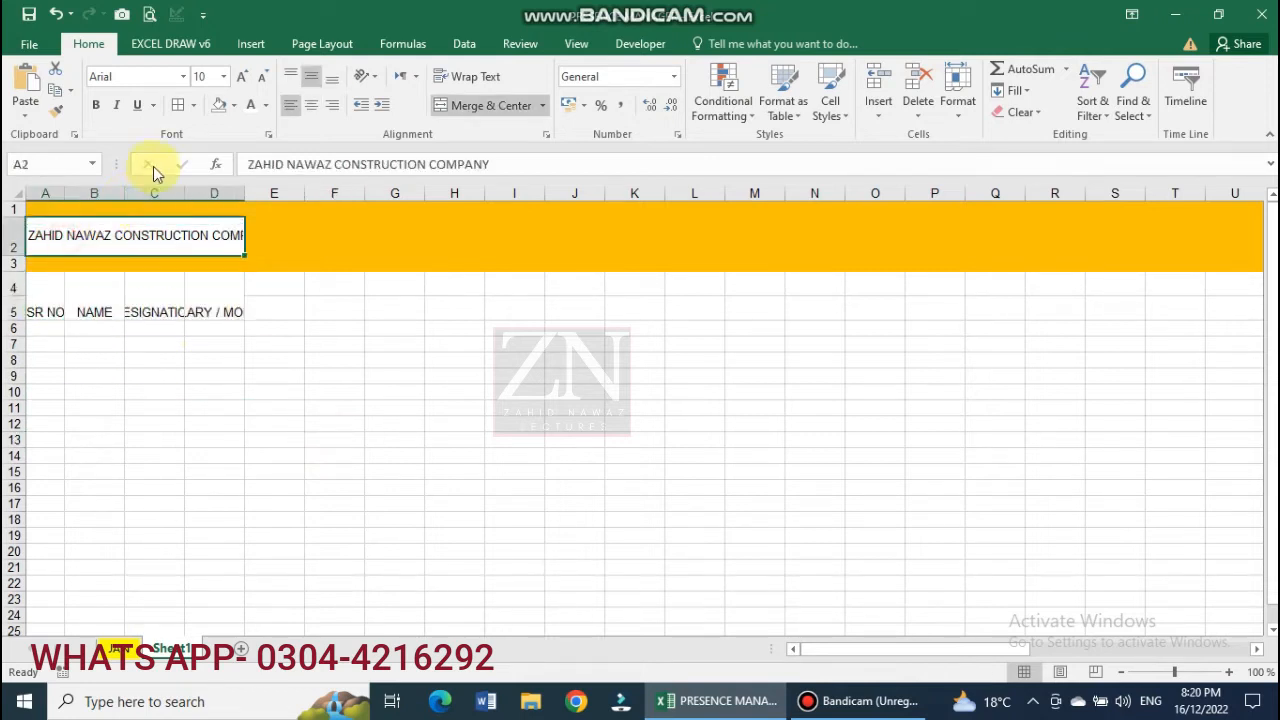
{"action": "left_click", "coordinate": [243, 78]}
{"action": "left_click", "coordinate": [92, 342]}
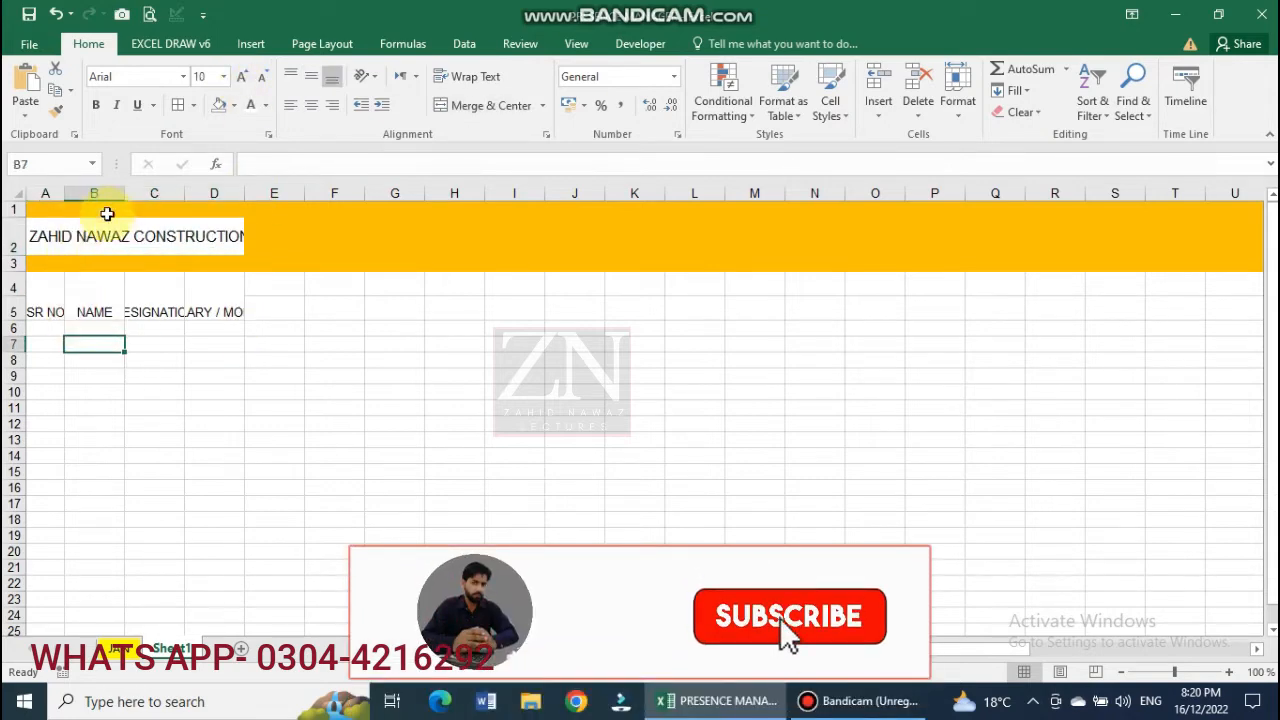
Widen the NAME and SALARY / MONTH columns and wrap the header text.
{"action": "left_click_drag", "start_coordinate": [125, 193], "coordinate": [364, 193]}
{"action": "left_click_drag", "start_coordinate": [37, 294], "coordinate": [326, 296]}
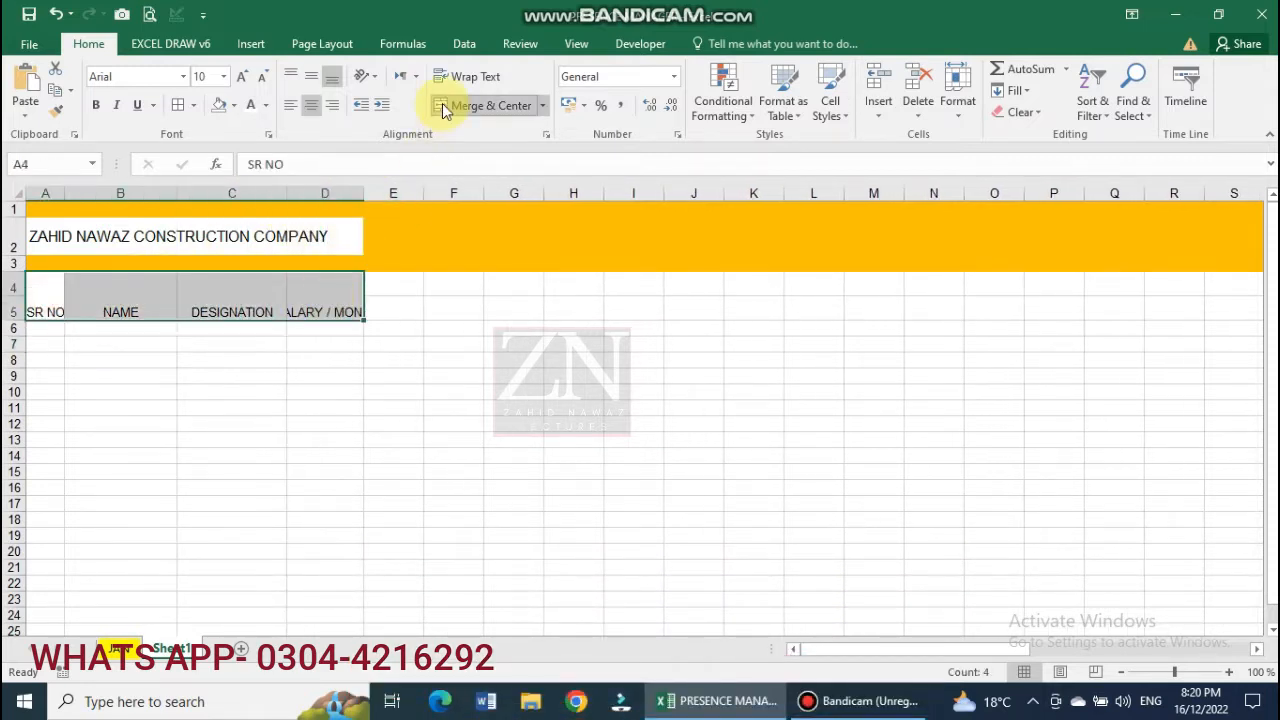
{"action": "left_click", "coordinate": [458, 77]}
Middle-align the SR NO, NAME, DESIGNATION and SALARY / MONTH headers across rows 4–5.
{"action": "left_click", "coordinate": [229, 290]}
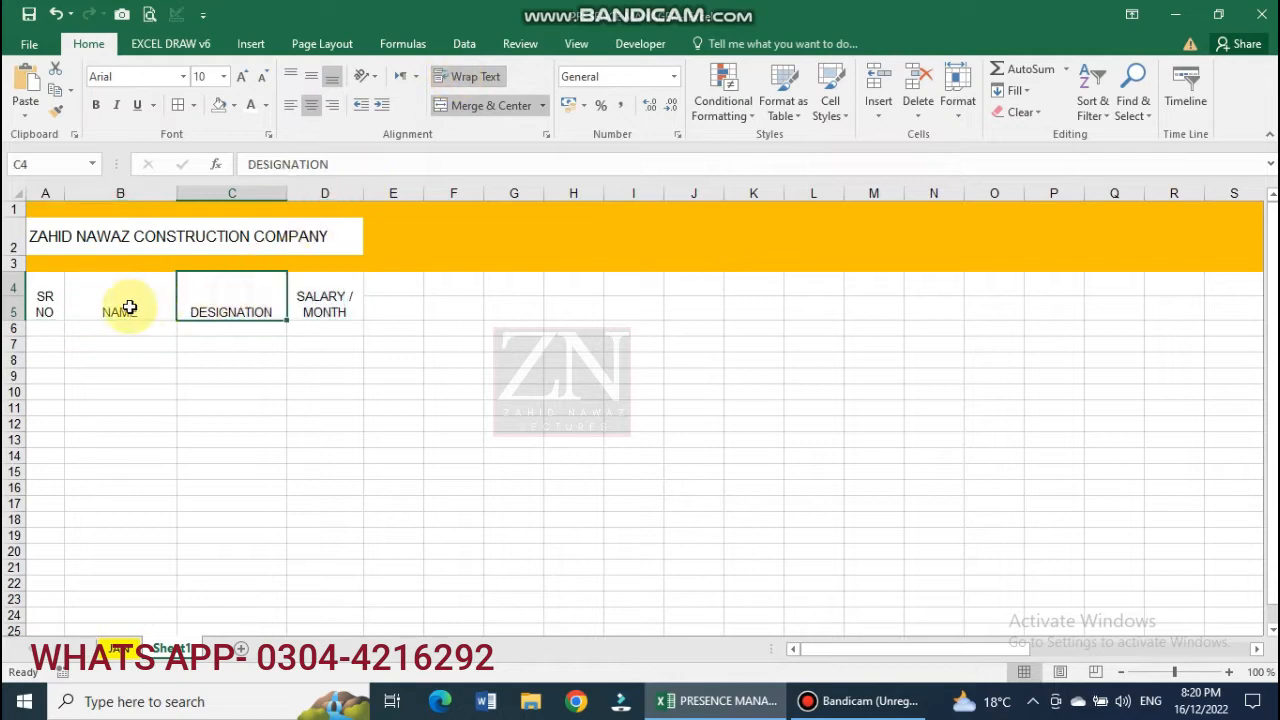
{"action": "left_click_drag", "start_coordinate": [129, 307], "coordinate": [231, 266]}
{"action": "left_click", "coordinate": [309, 82]}
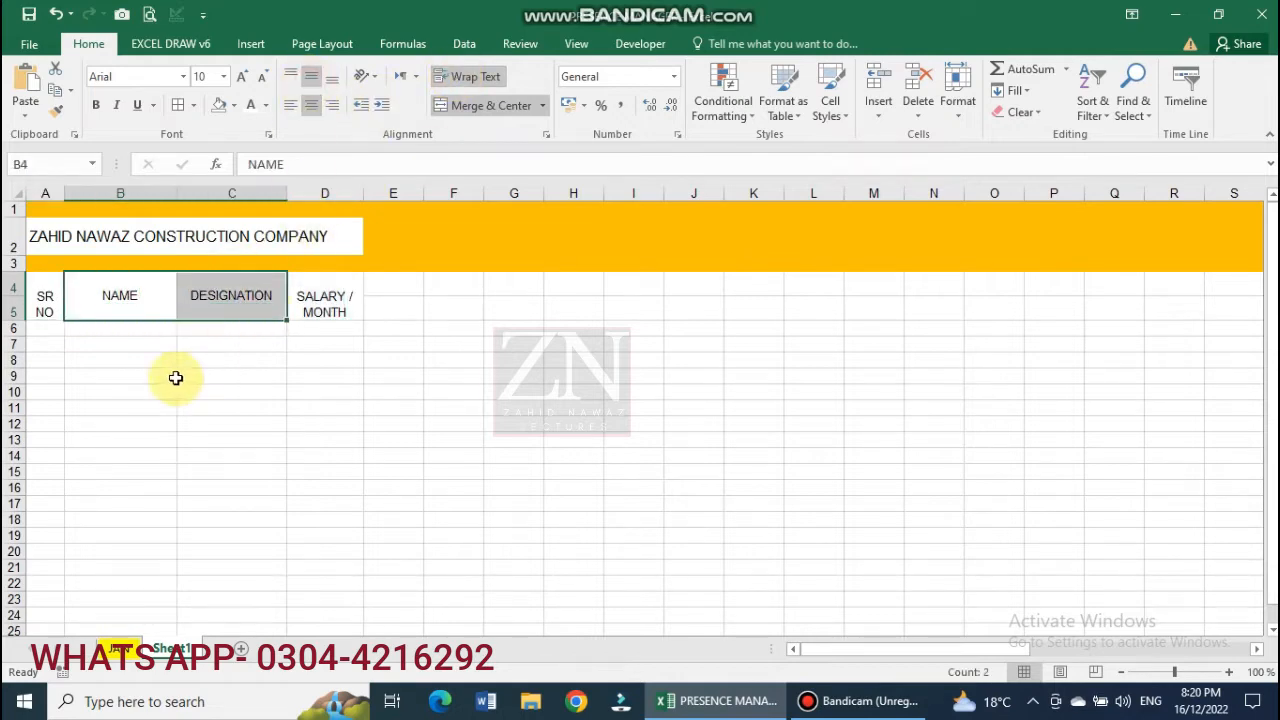
{"action": "left_click", "coordinate": [50, 299]}
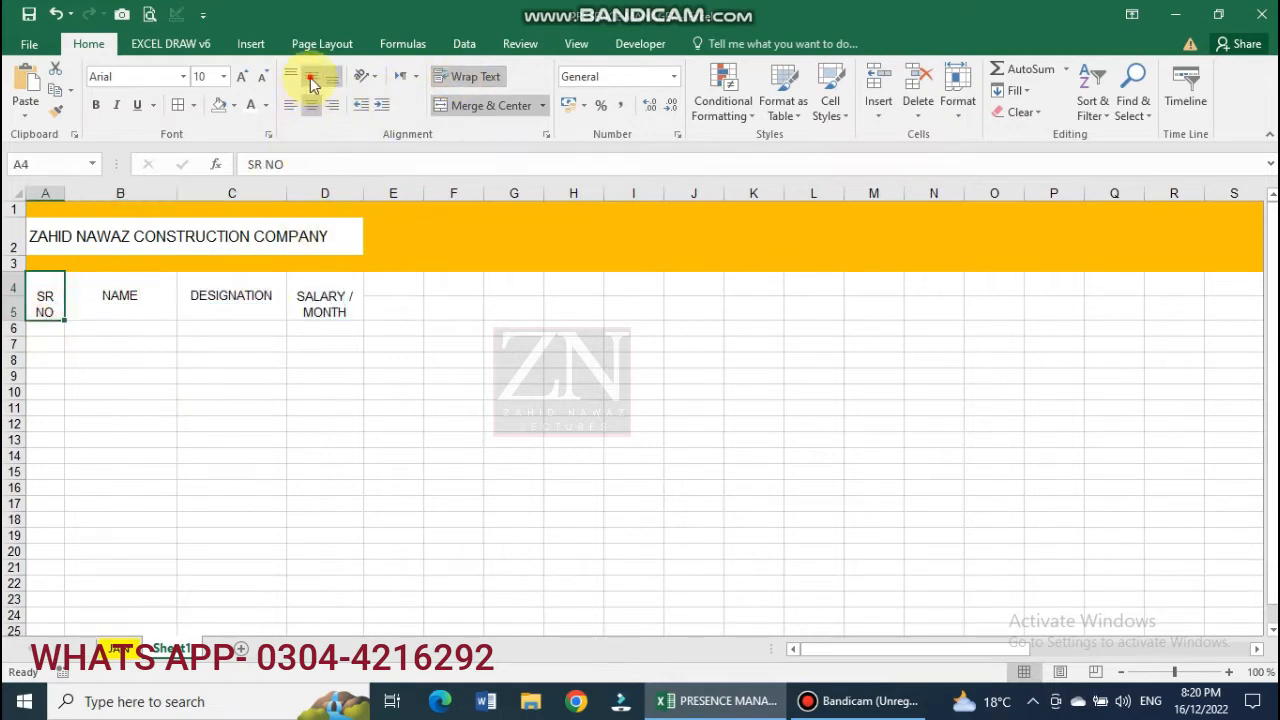
{"action": "left_click", "coordinate": [310, 82]}
{"action": "left_click", "coordinate": [322, 300]}
{"action": "left_click", "coordinate": [314, 82]}
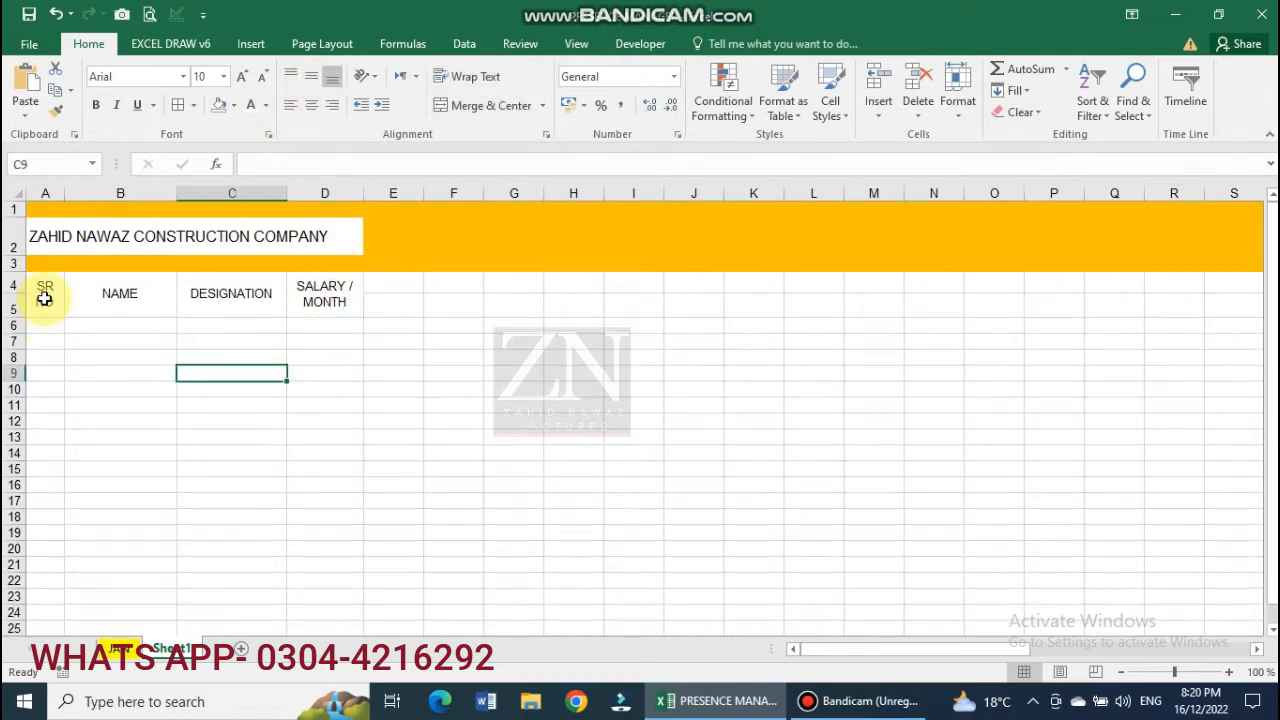
{"action": "left_click_drag", "start_coordinate": [44, 298], "coordinate": [665, 300]}
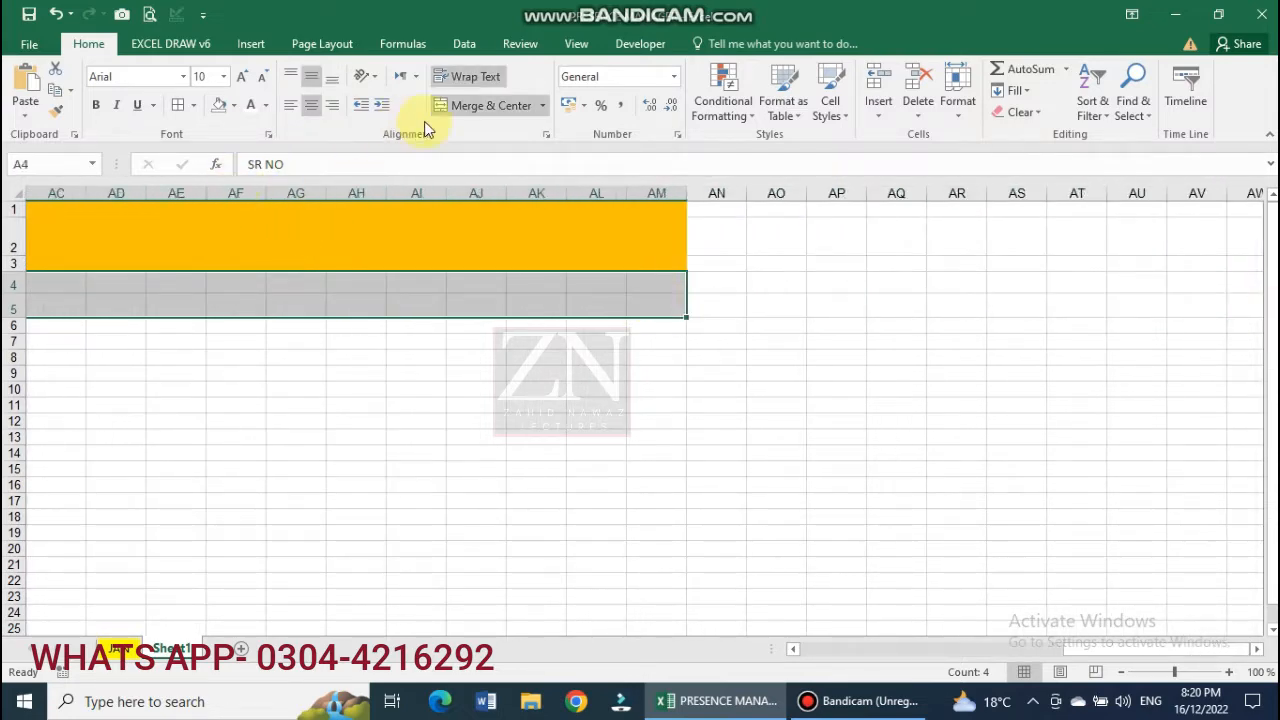
{"action": "left_click", "coordinate": [230, 112]}
Apply All Borders to header rows 4–5 and adjust row 5's height.
{"action": "left_click", "coordinate": [194, 105]}
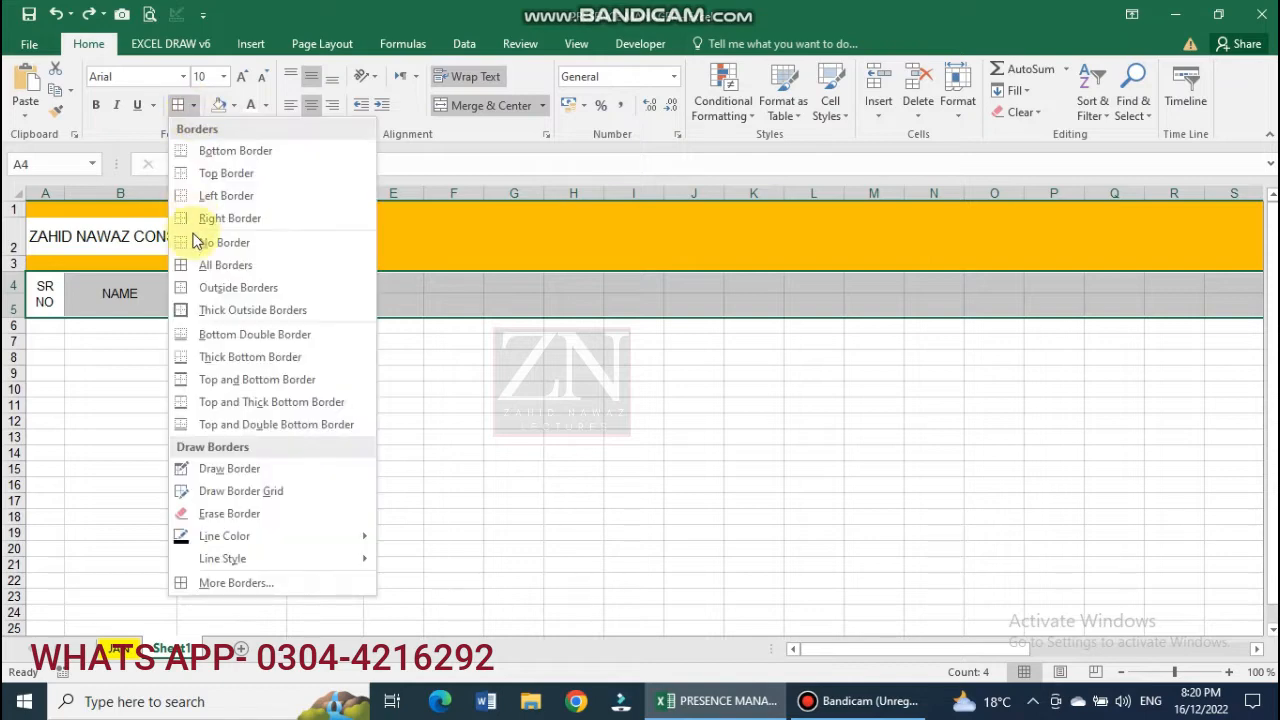
{"action": "left_click", "coordinate": [192, 263]}
{"action": "left_click", "coordinate": [390, 468]}
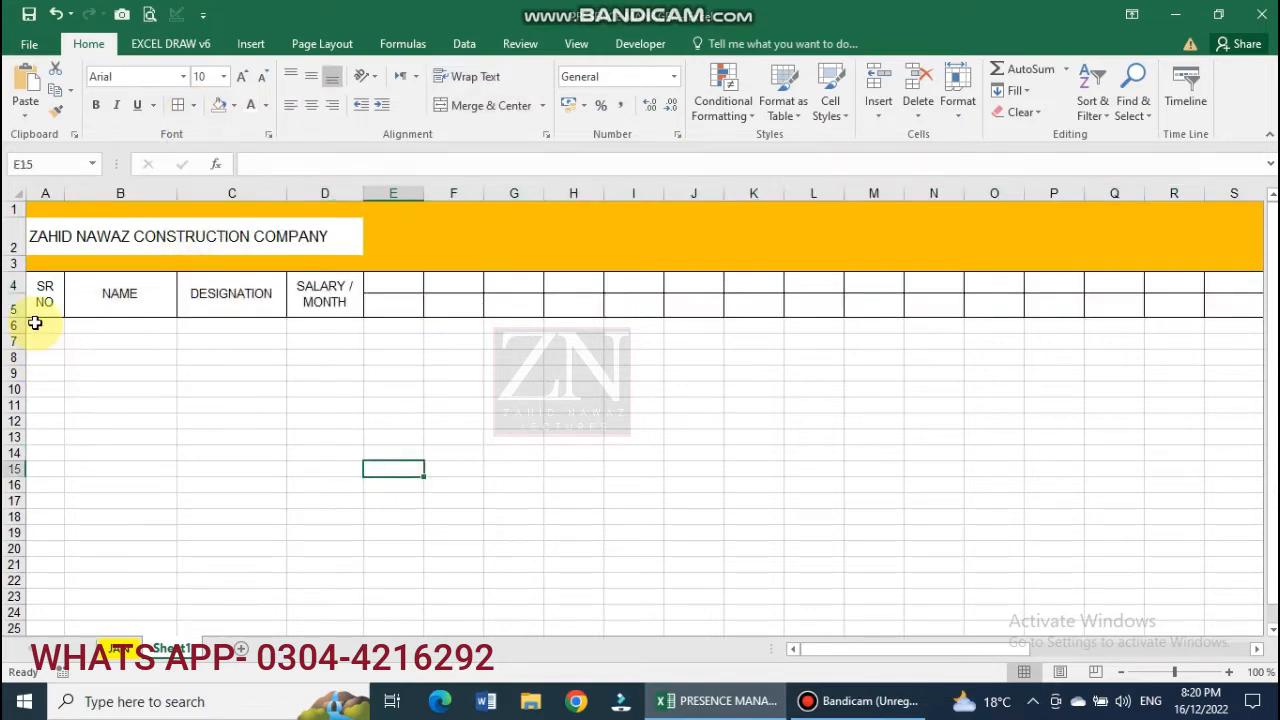
{"action": "left_click_drag", "start_coordinate": [19, 318], "coordinate": [316, 595]}
{"action": "left_click", "coordinate": [231, 404]}
Border every cell in A6:D23 and make rows 5 through 23 taller.
{"action": "left_click", "coordinate": [177, 108]}
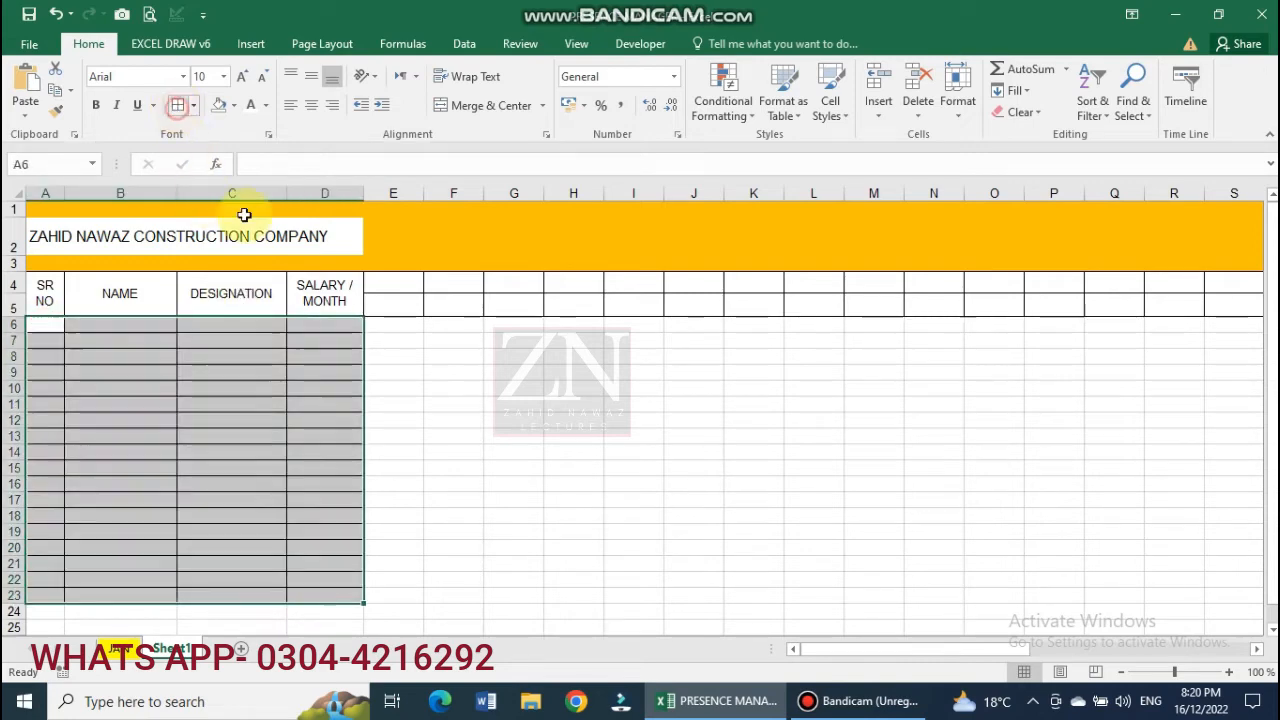
{"action": "left_click", "coordinate": [393, 483]}
{"action": "left_click_drag", "start_coordinate": [18, 319], "coordinate": [17, 608]}
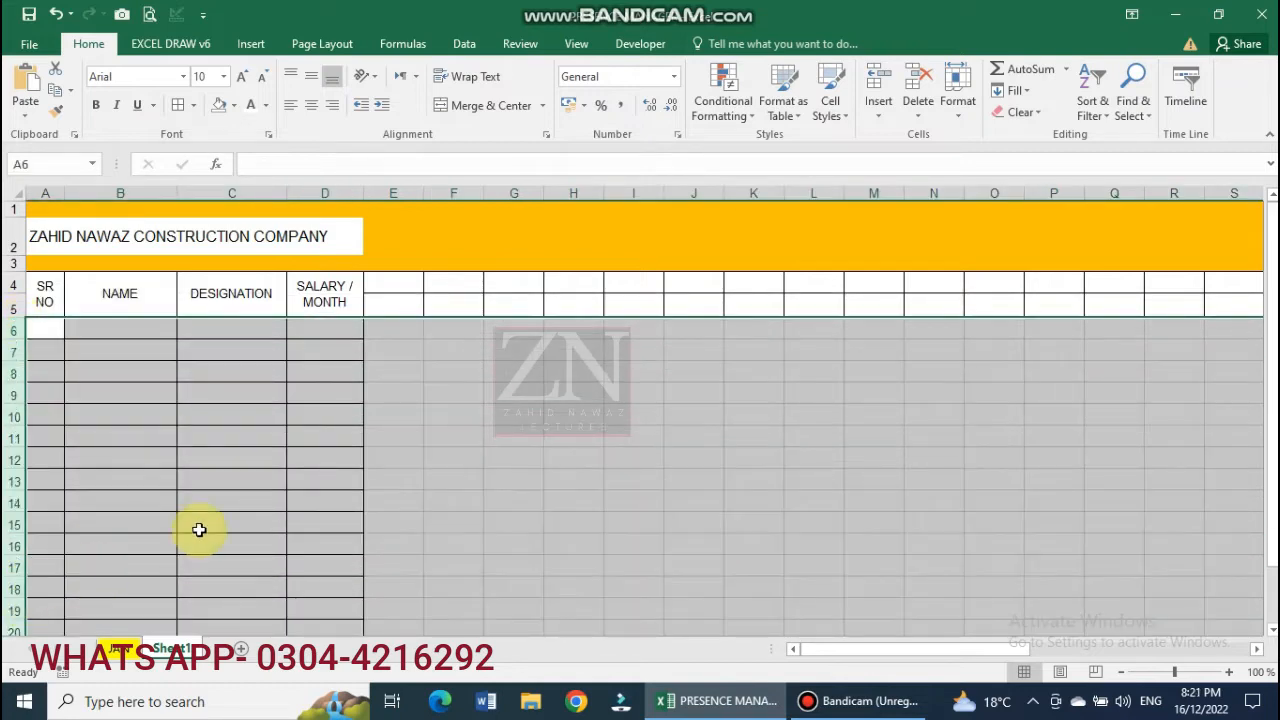
{"action": "left_click", "coordinate": [200, 528]}
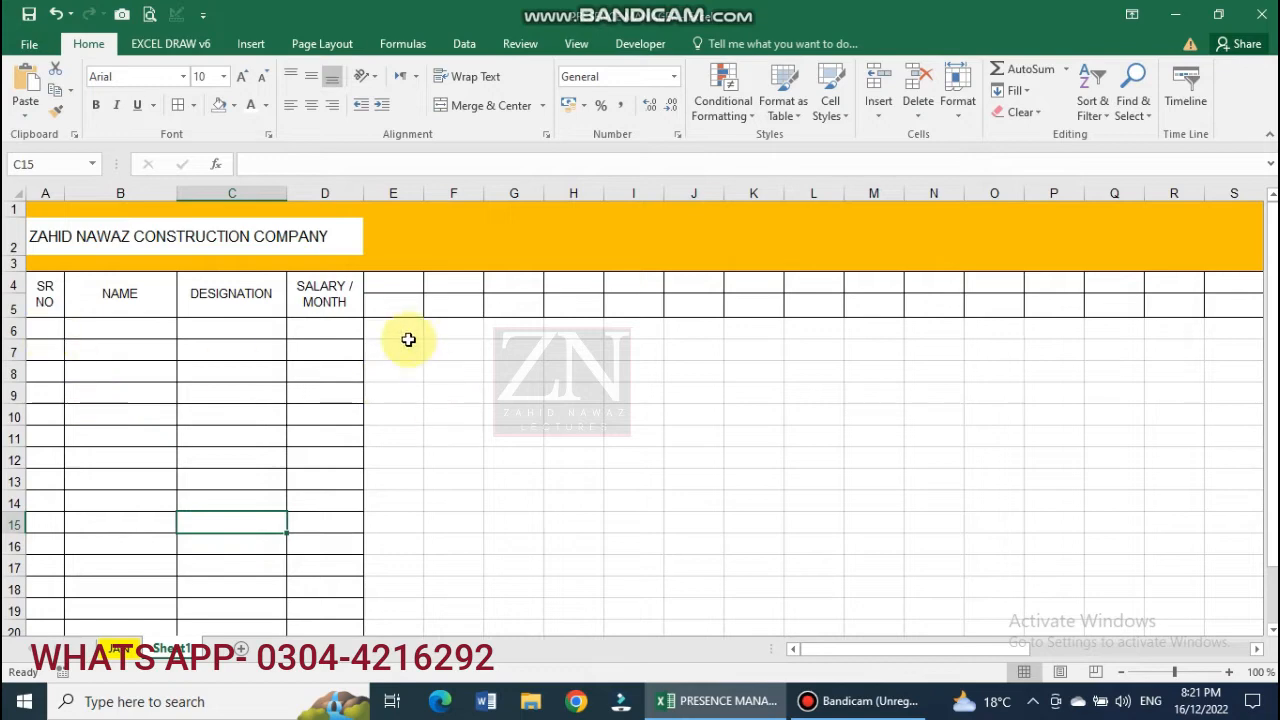
Apply All Borders to the attendance area from E6 out to column AL.
{"action": "left_click_drag", "start_coordinate": [399, 334], "coordinate": [1150, 562]}
{"action": "left_click_drag", "start_coordinate": [1276, 552], "coordinate": [1086, 545]}
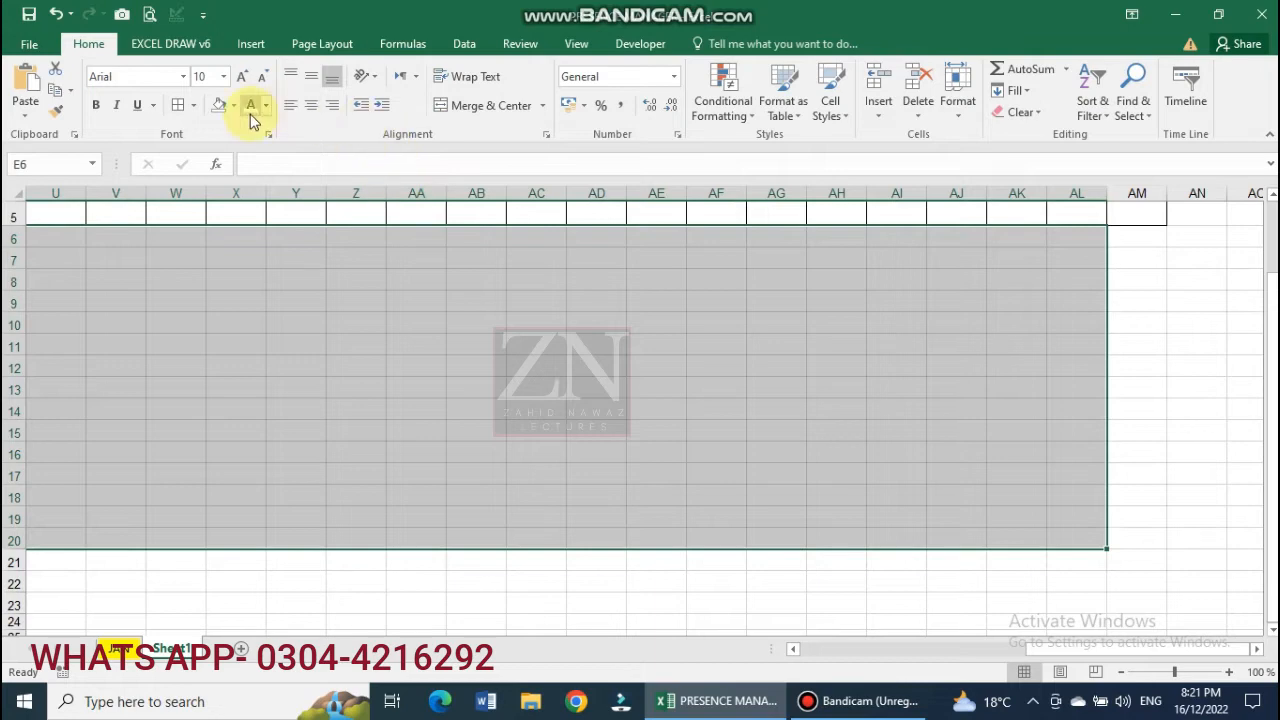
{"action": "left_click", "coordinate": [183, 107]}
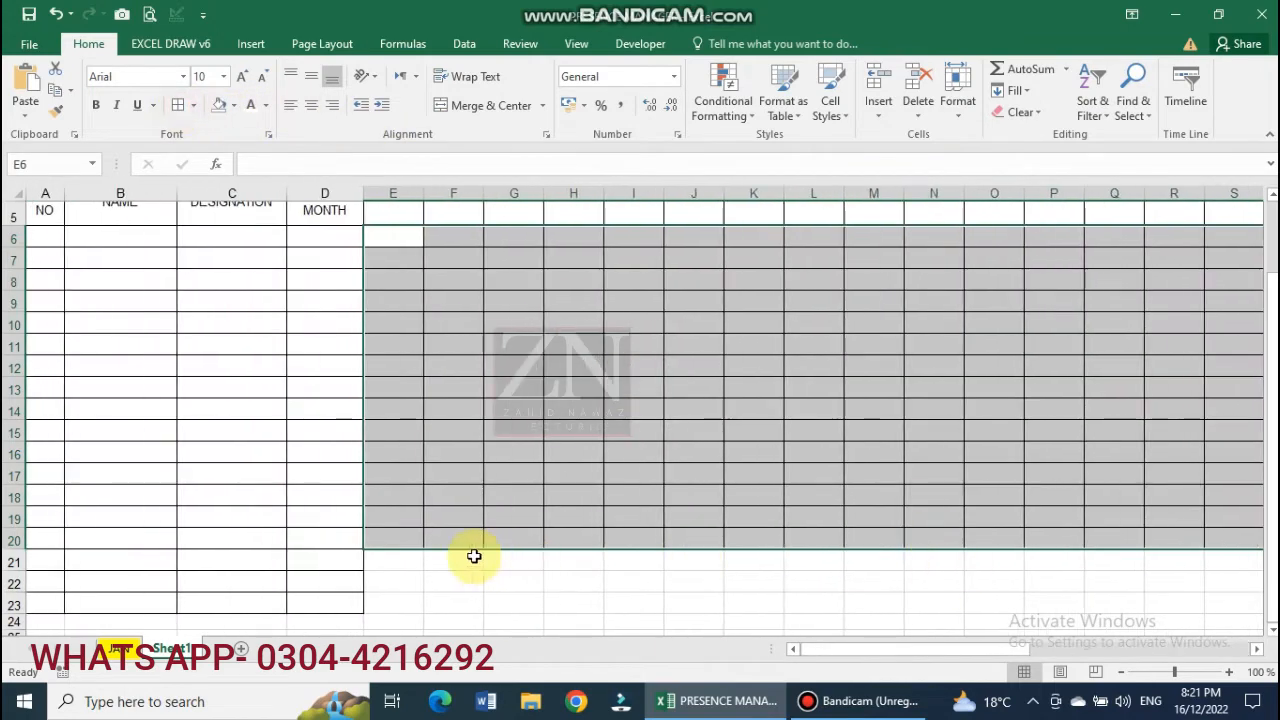
{"action": "left_click", "coordinate": [392, 559]}
Add borders to the remaining rows below the attendance grid, down to row 24.
{"action": "left_click_drag", "start_coordinate": [413, 592], "coordinate": [1063, 615]}
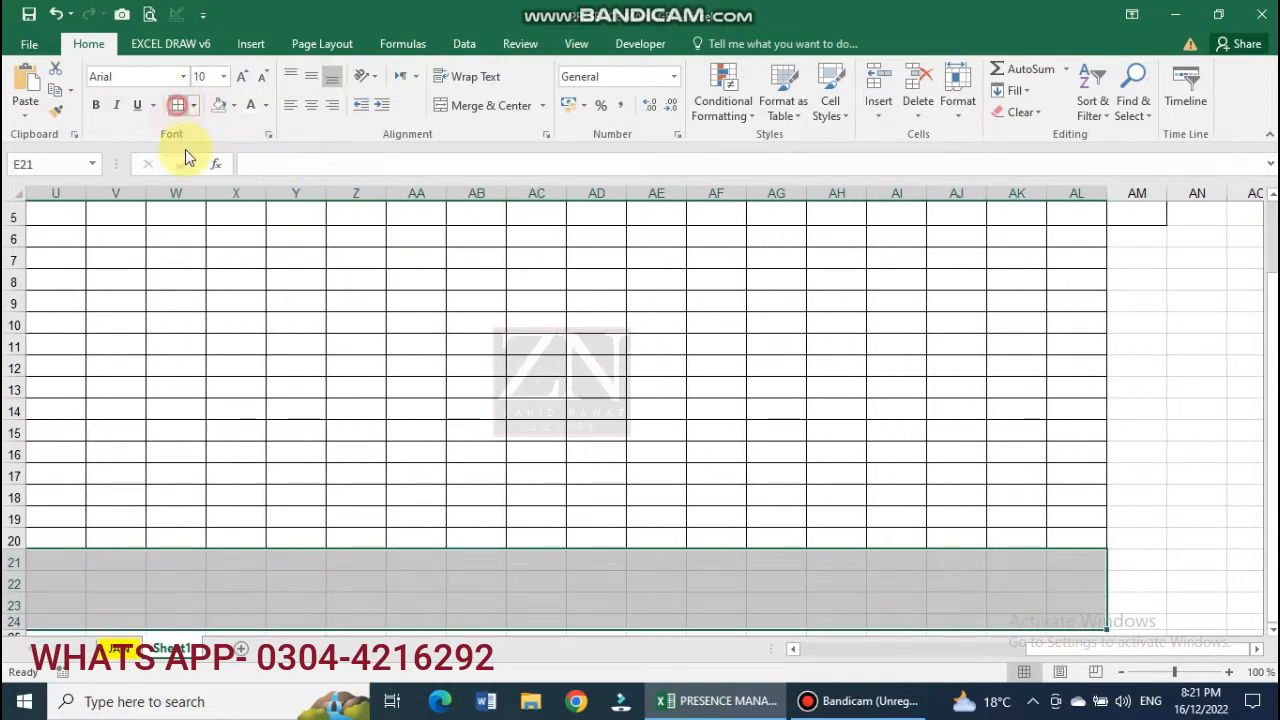
{"action": "left_click", "coordinate": [183, 105]}
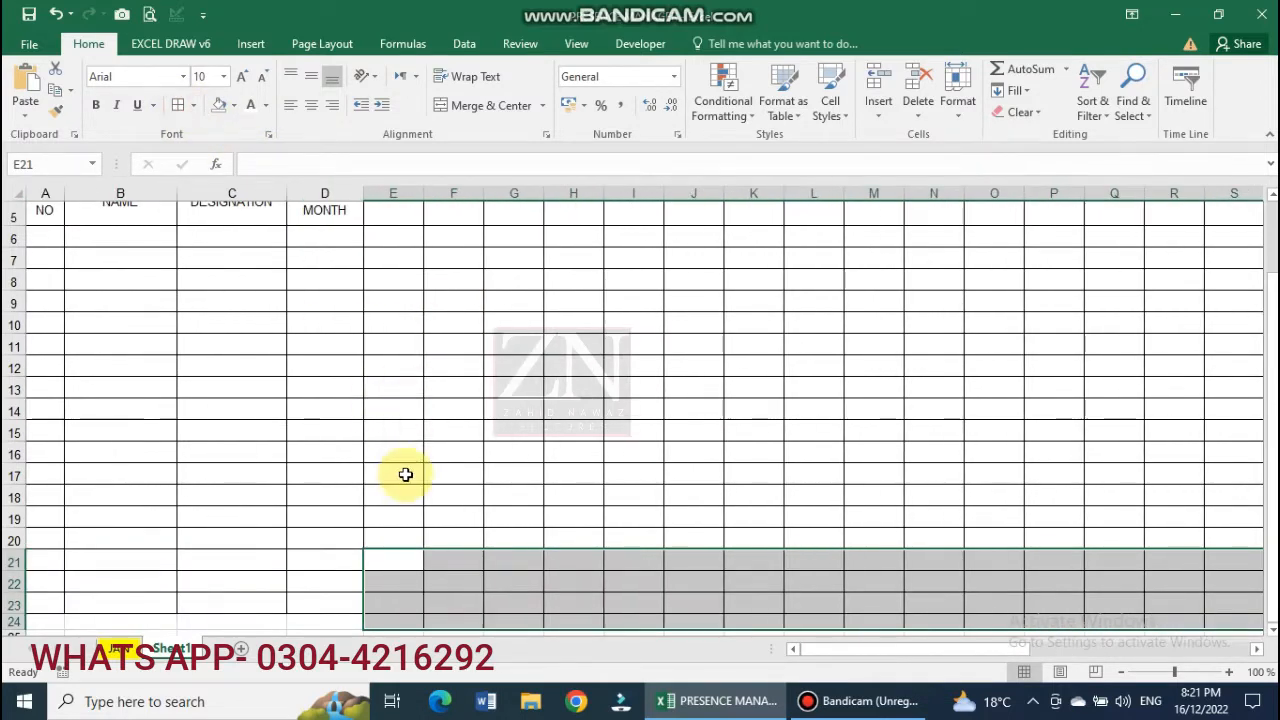
{"action": "left_click", "coordinate": [400, 471]}
{"action": "scroll", "coordinate": [411, 474], "scroll_direction": "down", "scroll_amount": 2}
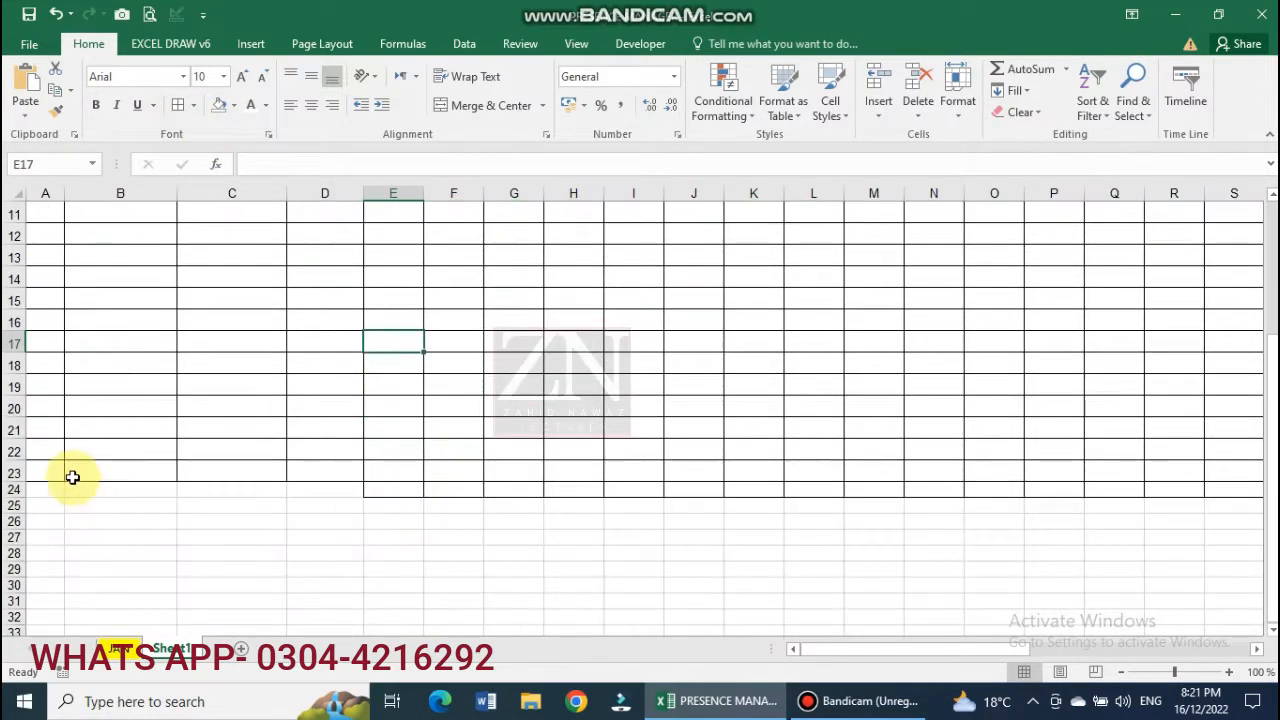
{"action": "left_click", "coordinate": [14, 489]}
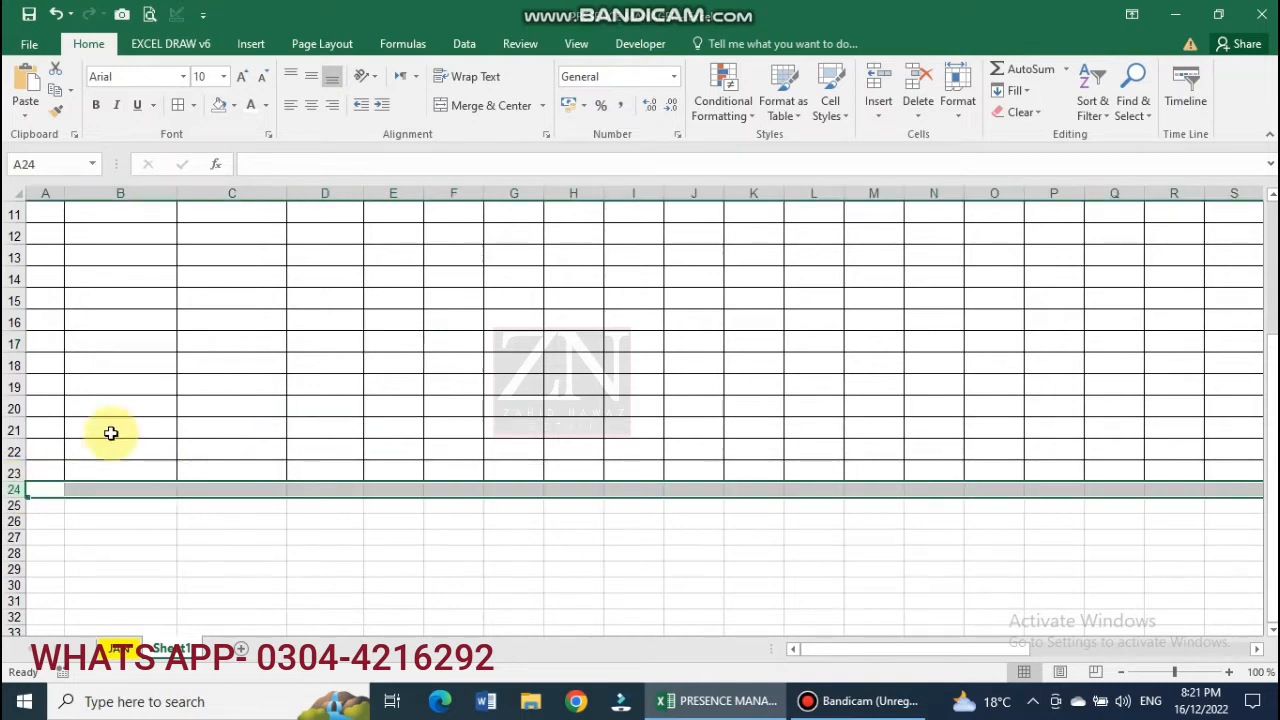
{"action": "scroll", "coordinate": [110, 433], "scroll_direction": "up", "scroll_amount": 4}
{"action": "left_click_drag", "start_coordinate": [394, 190], "coordinate": [955, 211]}
Give the day columns through Y one equal narrow width.
{"action": "left_click", "coordinate": [460, 418]}
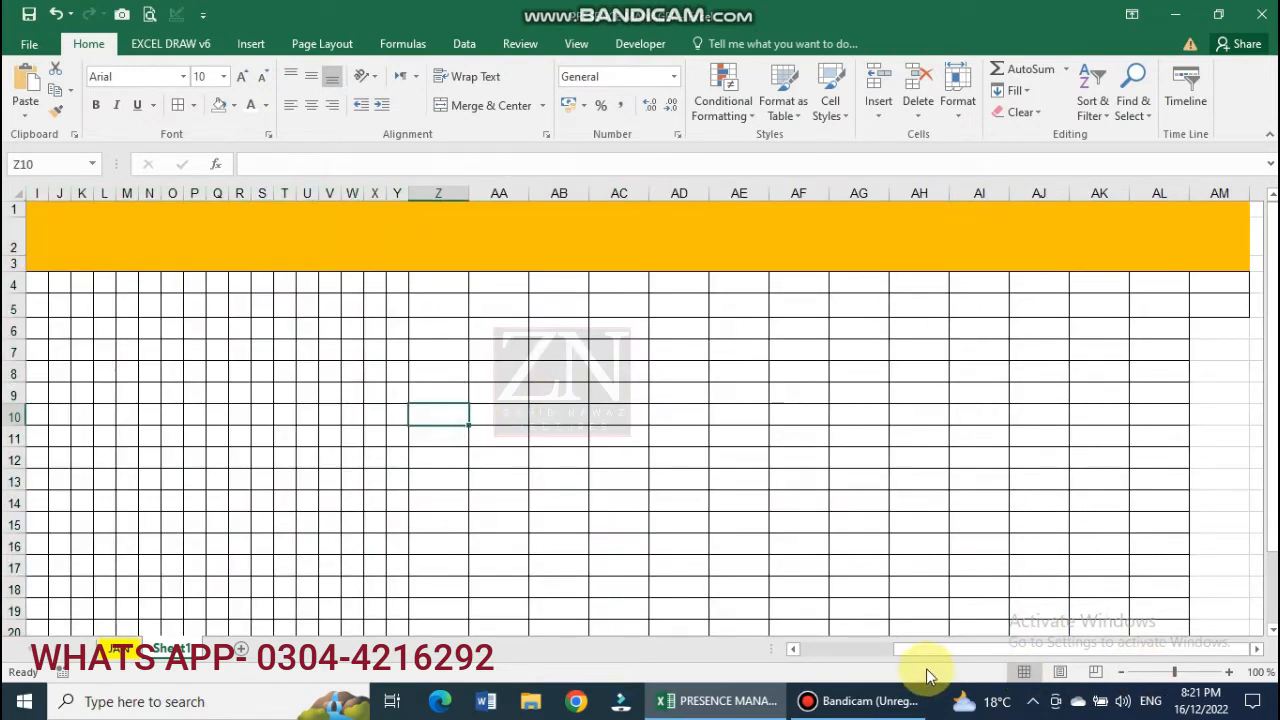
{"action": "left_click_drag", "start_coordinate": [919, 648], "coordinate": [820, 651]}
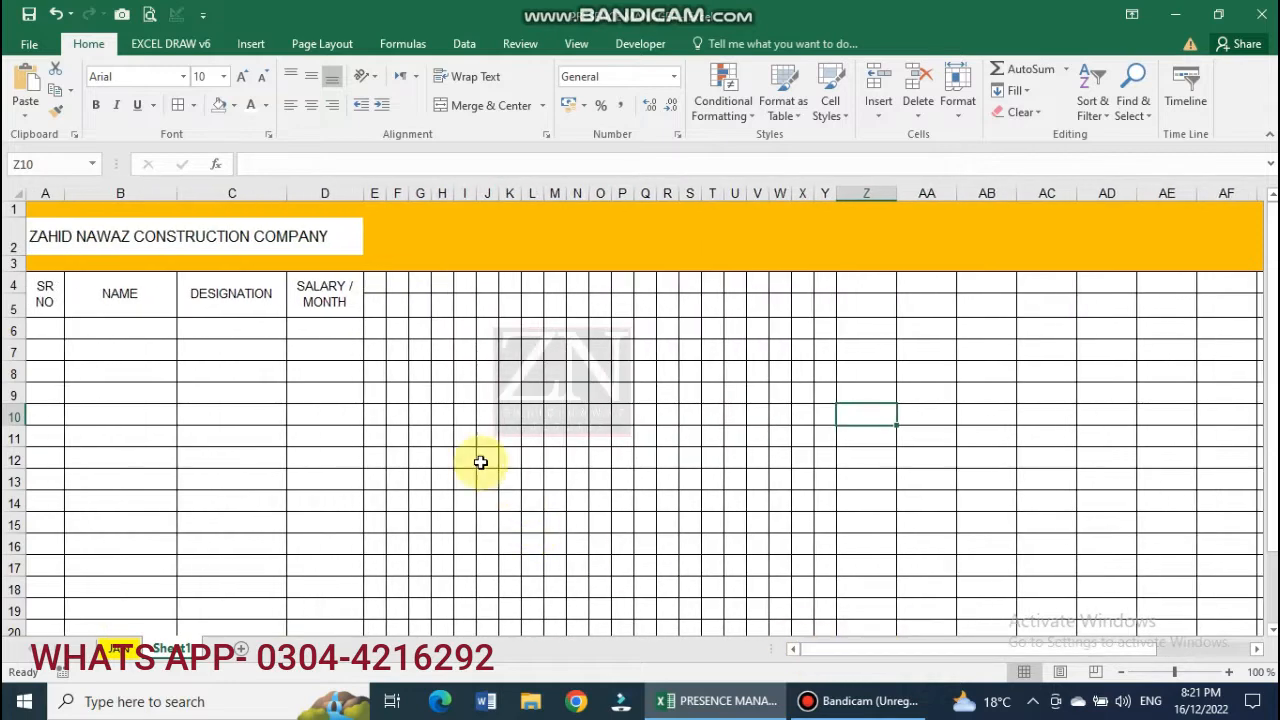
{"action": "left_click_drag", "start_coordinate": [13, 291], "coordinate": [12, 289]}
Enter day numbers 1 and 2 in E4 and F4, and centre E4:G4.
{"action": "left_click", "coordinate": [372, 283]}
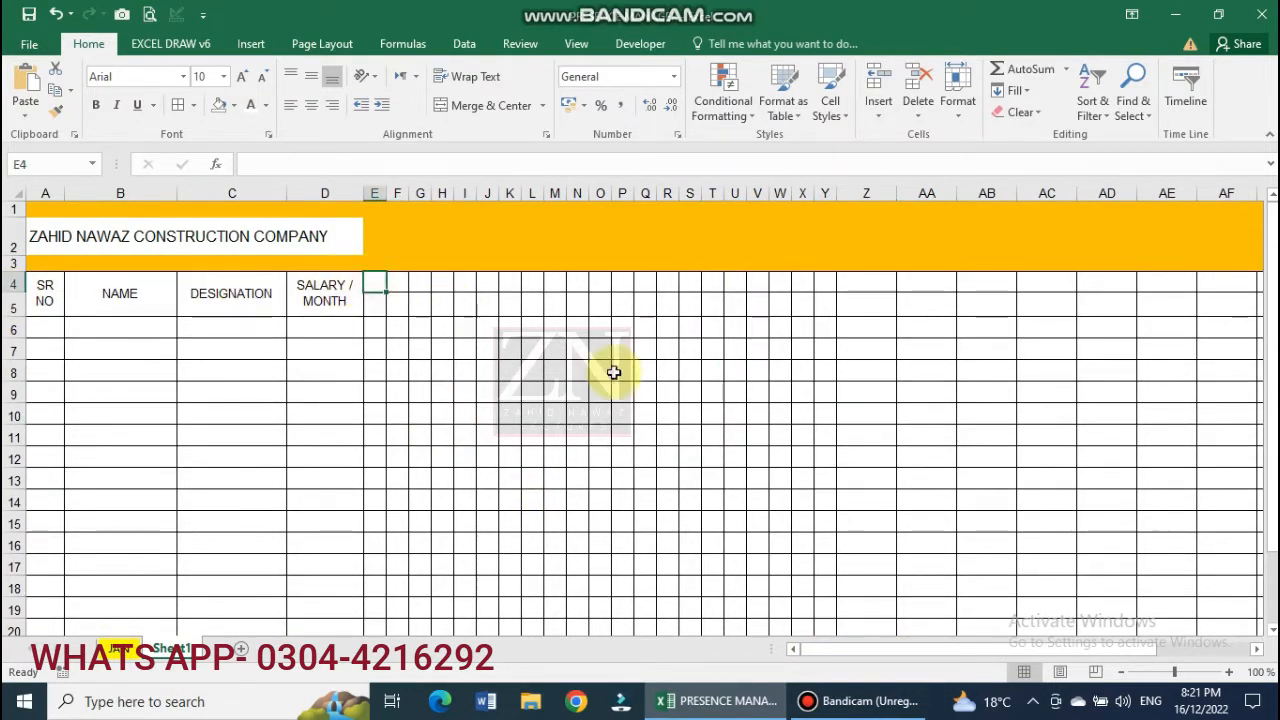
{"action": "type", "text": "1"}
{"action": "key", "text": "Tab"}
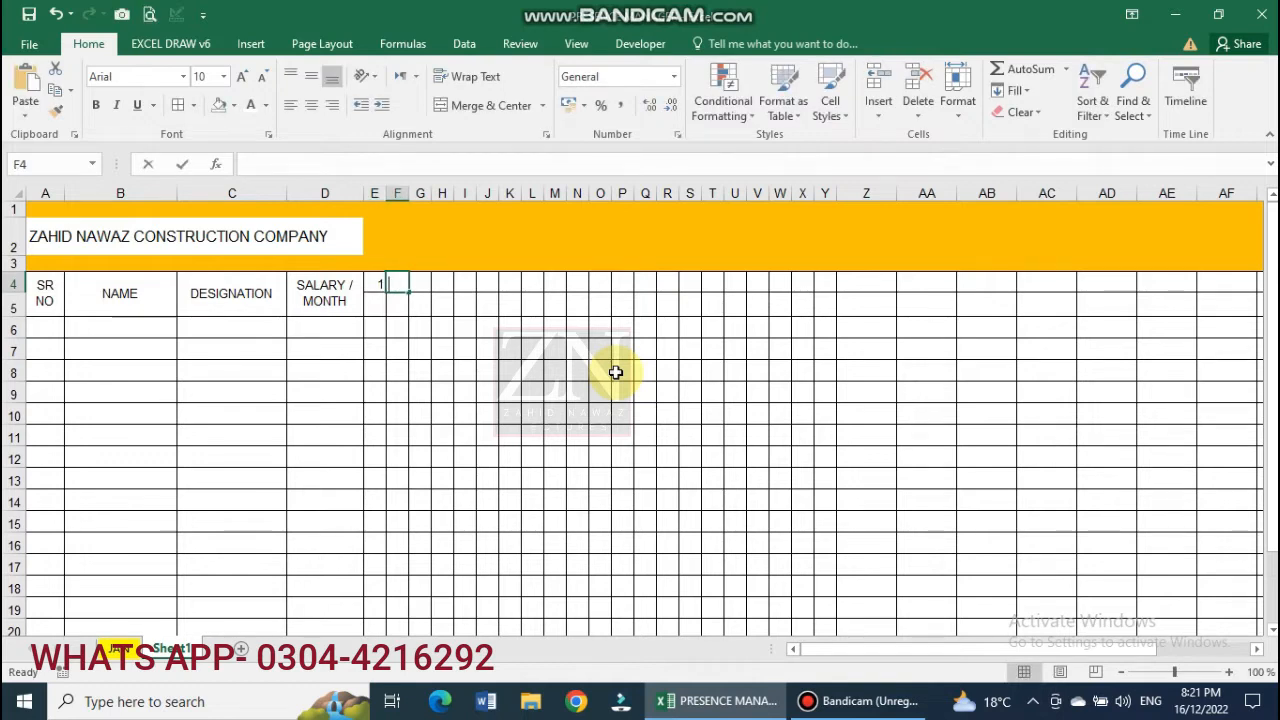
{"action": "type", "text": "2"}
{"action": "key", "text": "Tab"}
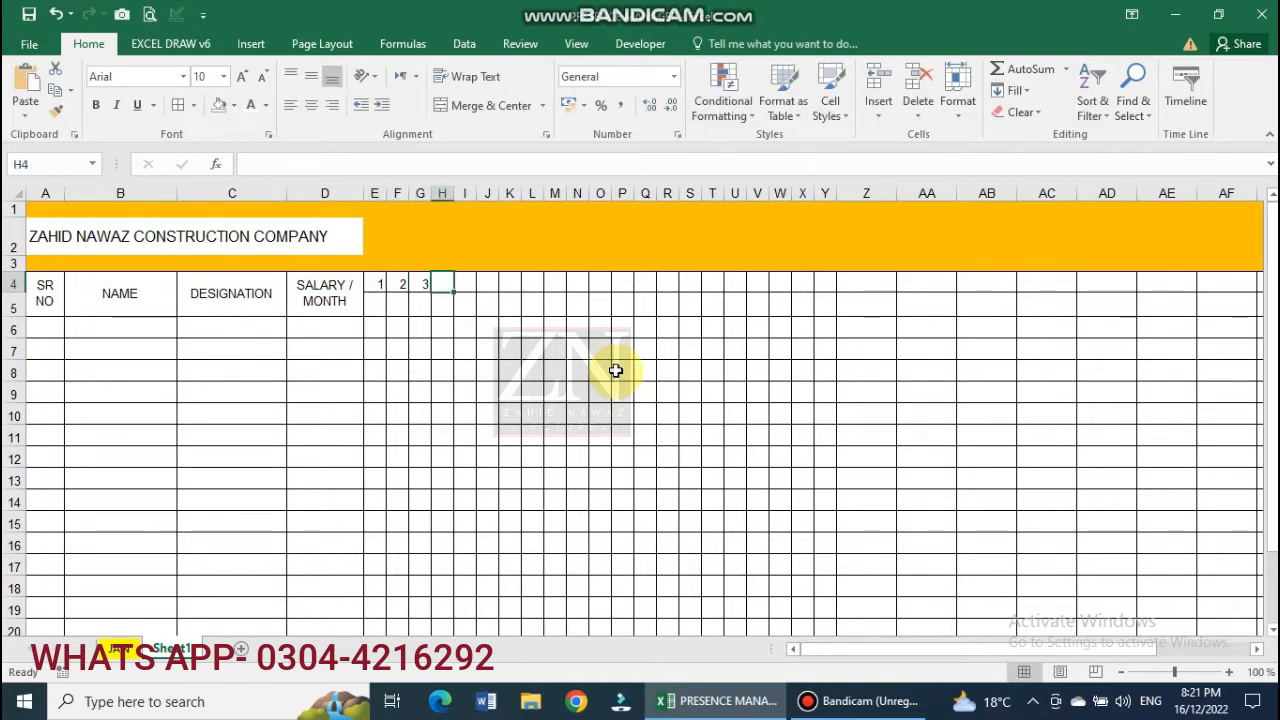
{"action": "left_click_drag", "start_coordinate": [373, 284], "coordinate": [840, 292]}
{"action": "left_click", "coordinate": [311, 106]}
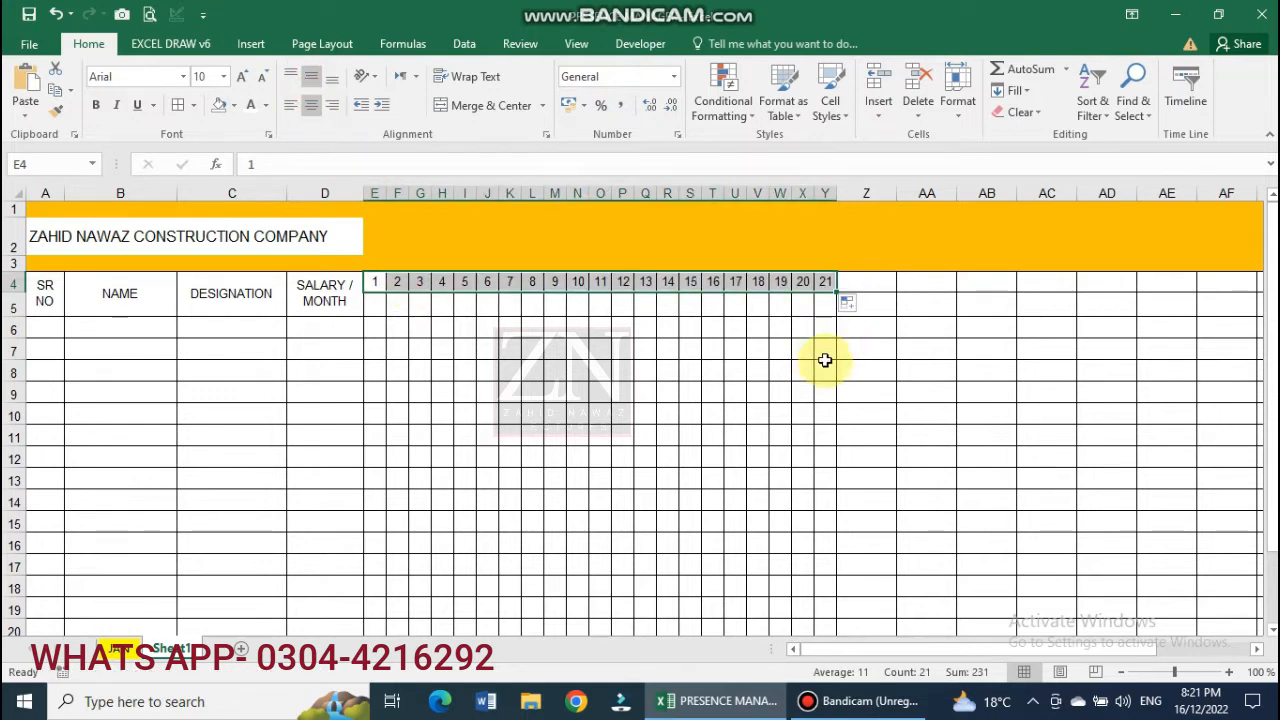
Extend the day series to 31 in AI4 and narrow columns E–AI to one width.
{"action": "left_click_drag", "start_coordinate": [880, 187], "coordinate": [1099, 205]}
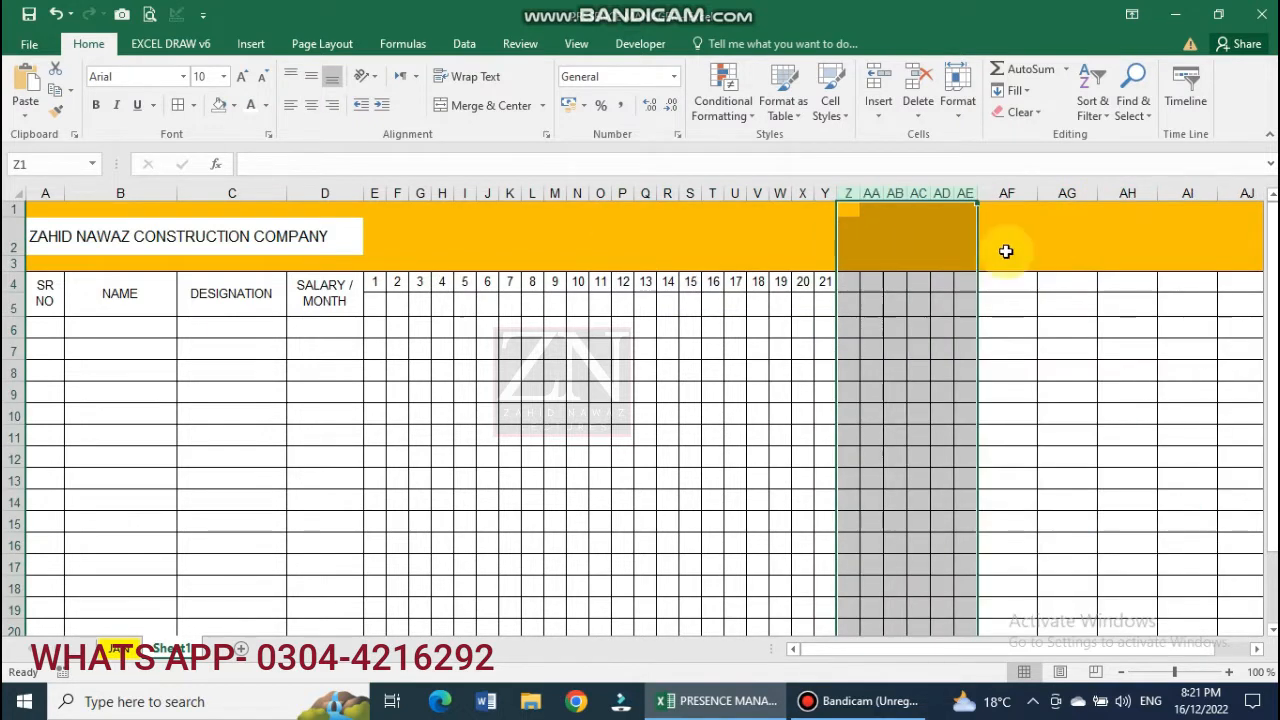
{"action": "left_click_drag", "start_coordinate": [809, 283], "coordinate": [1190, 295]}
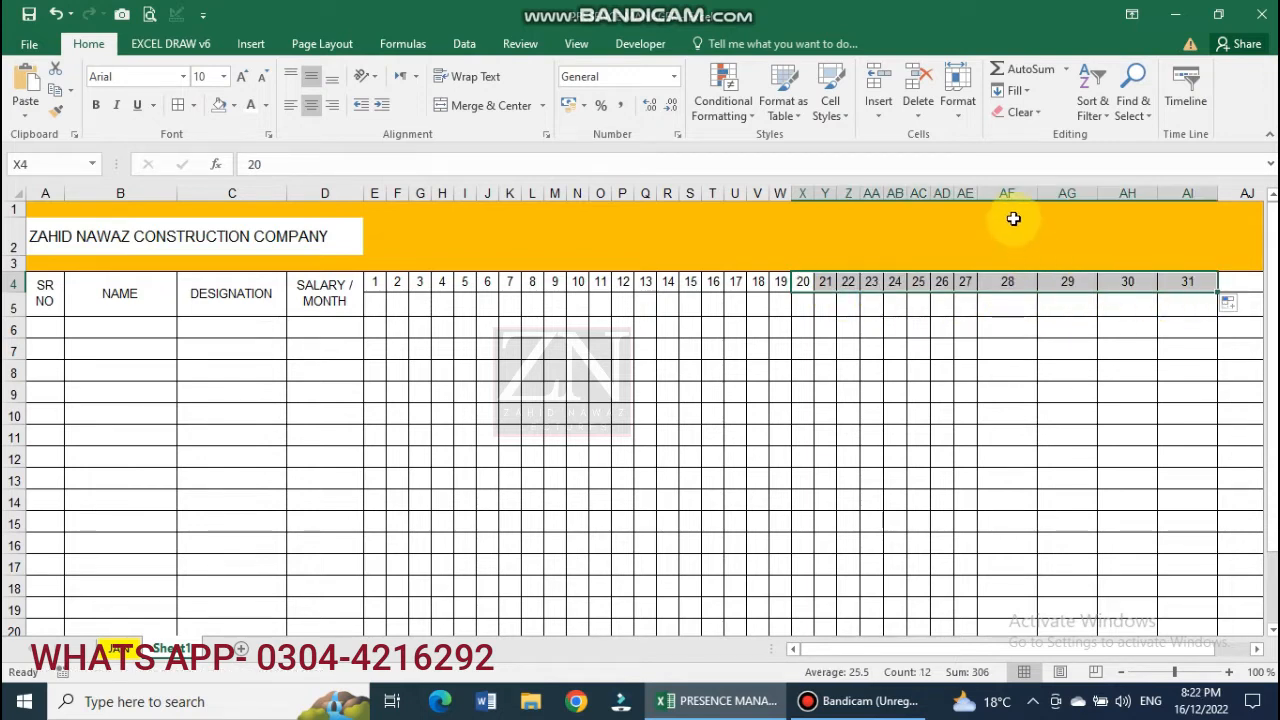
{"action": "left_click_drag", "start_coordinate": [1194, 190], "coordinate": [437, 193]}
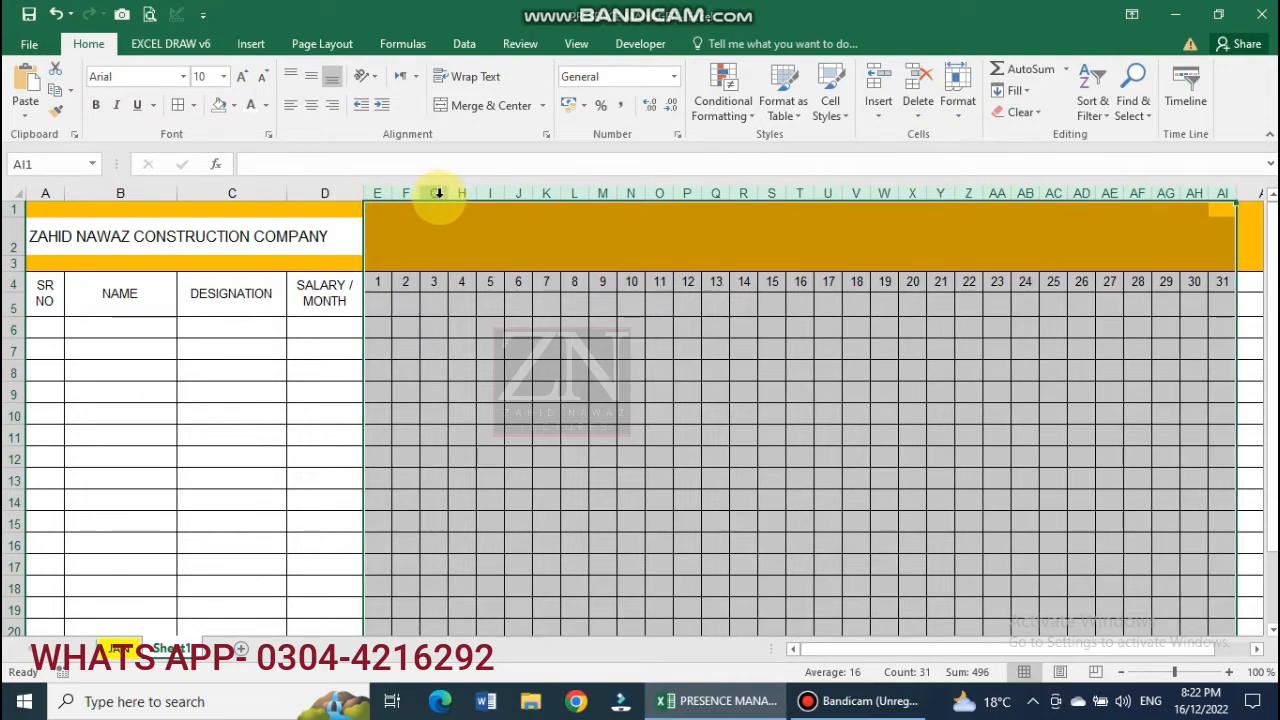
{"action": "left_click_drag", "start_coordinate": [447, 192], "coordinate": [443, 192]}
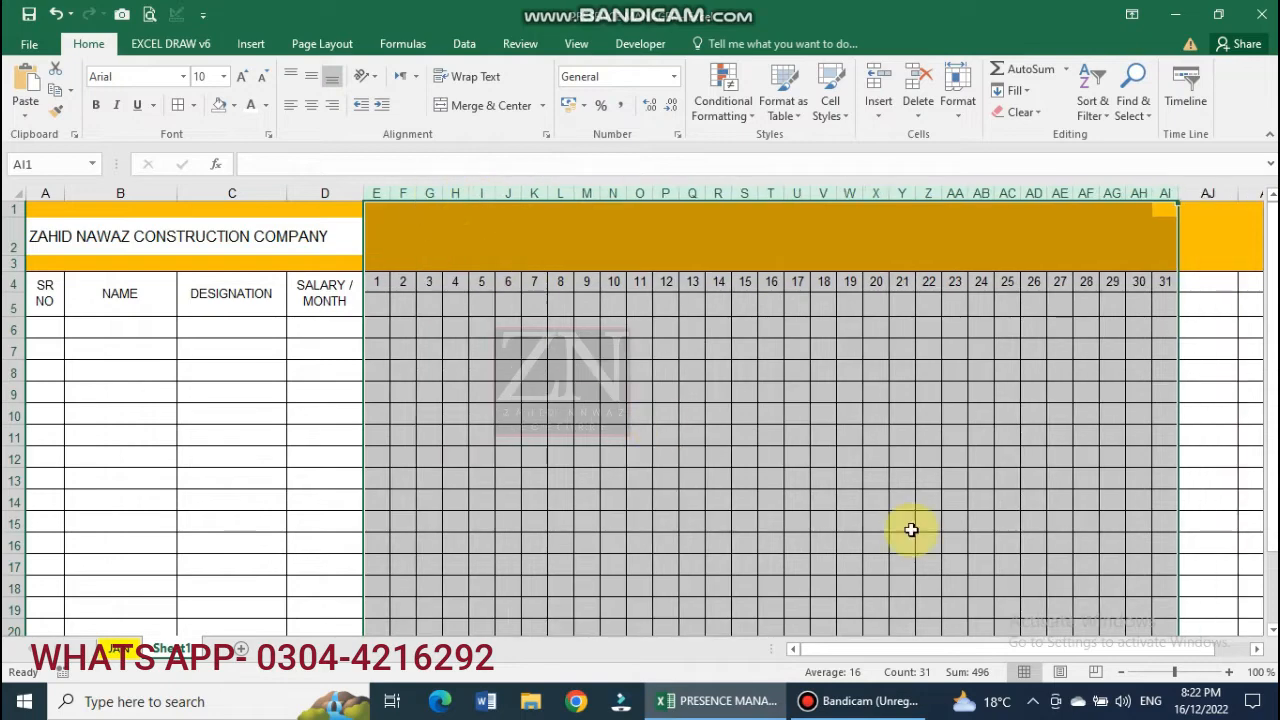
Copy the SALARY / MONTH heading from D4 into AJ4, AK4, AL4 and AM4.
{"action": "left_click", "coordinate": [1125, 674]}
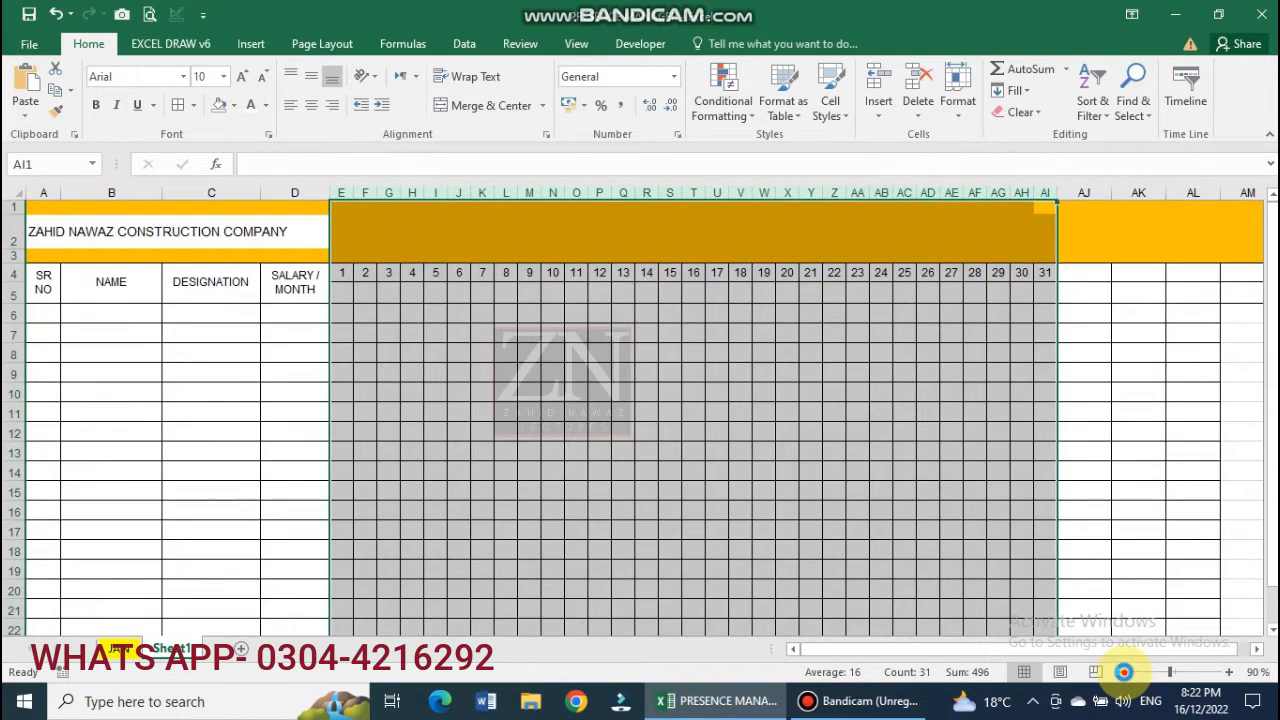
{"action": "left_click", "coordinate": [1125, 674]}
{"action": "left_click", "coordinate": [533, 453]}
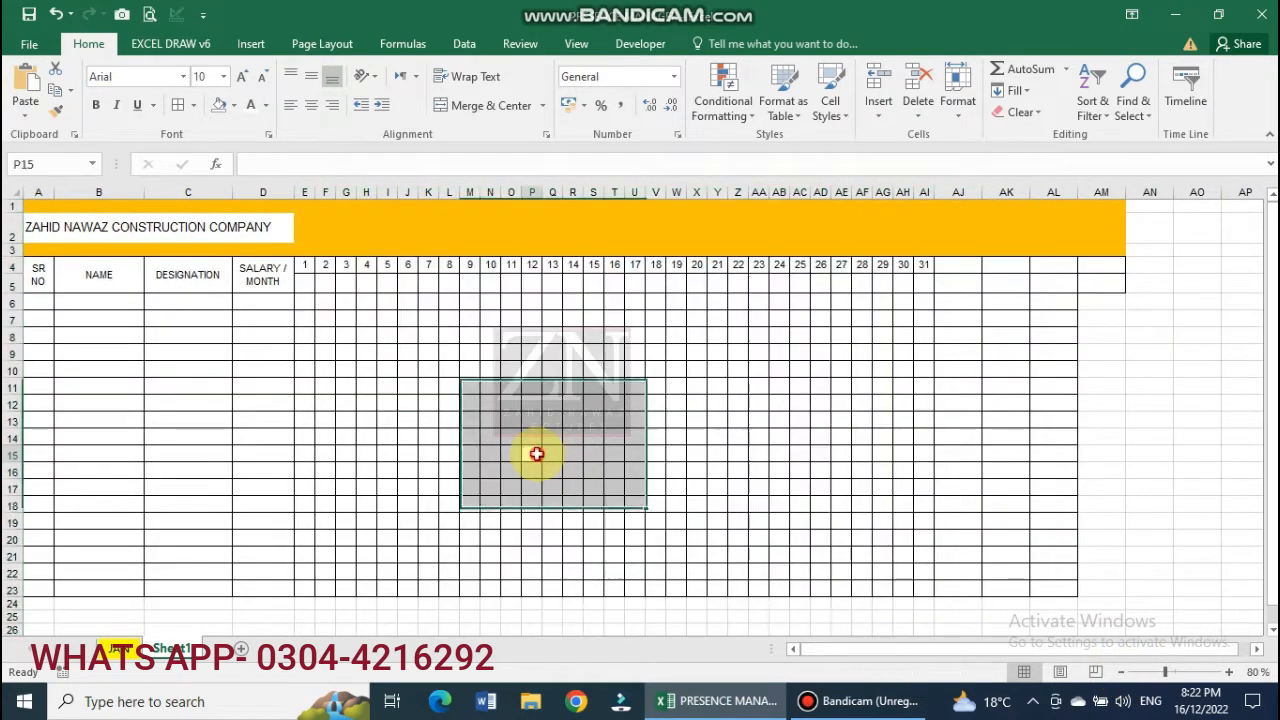
{"action": "left_click", "coordinate": [262, 281]}
{"action": "key", "text": "ctrl+c"}
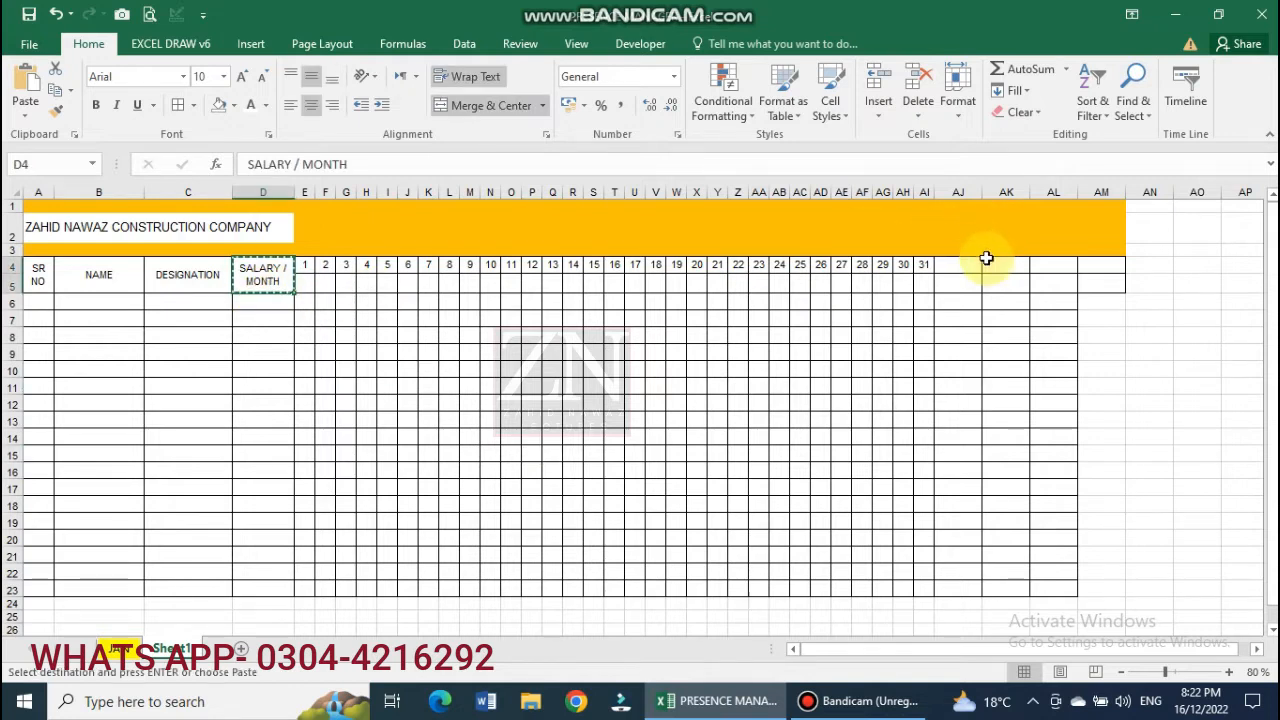
{"action": "left_click", "coordinate": [963, 266]}
{"action": "key", "text": "ctrl+v"}
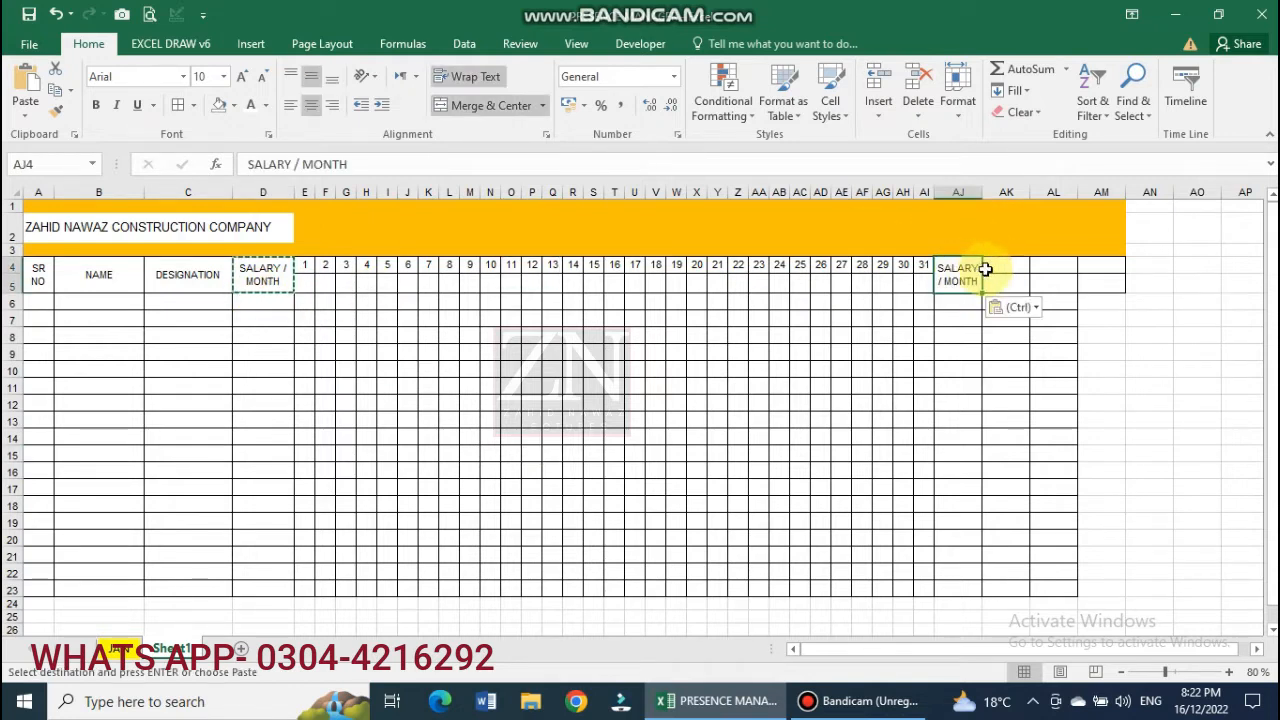
{"action": "left_click", "coordinate": [1008, 278]}
{"action": "key", "text": "ctrl+v"}
{"action": "left_click", "coordinate": [1042, 268]}
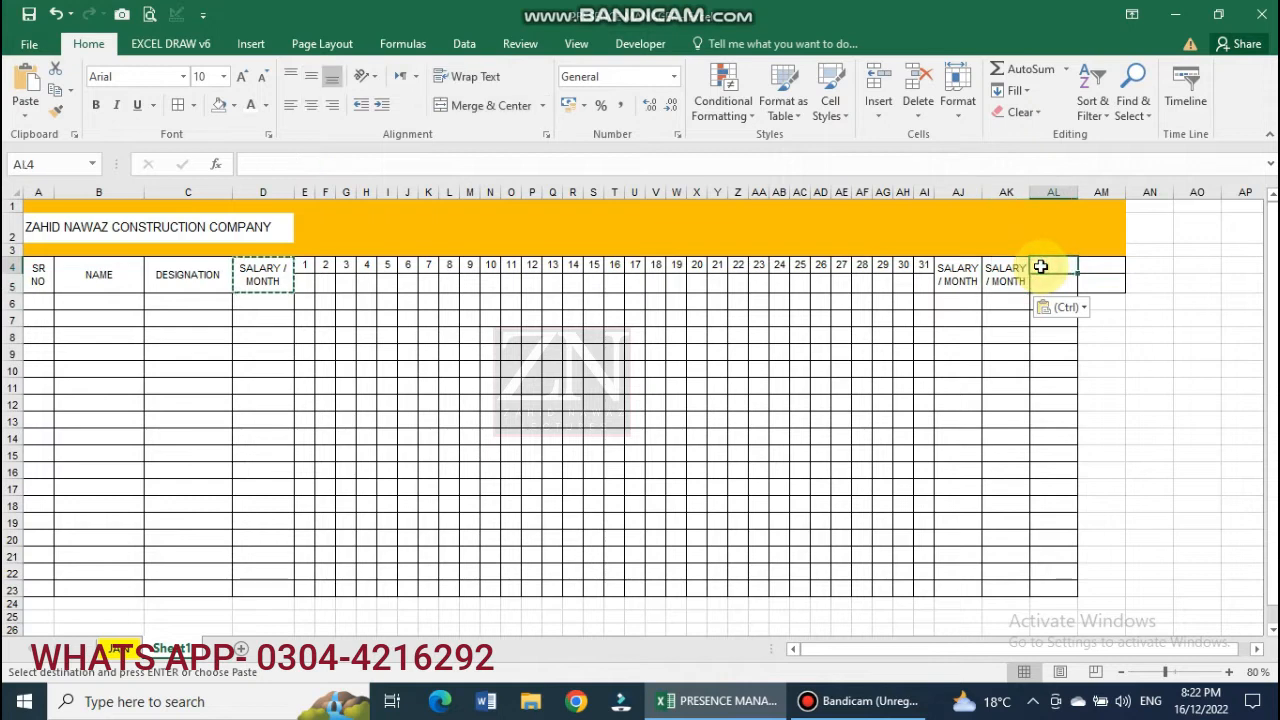
{"action": "key", "text": "ctrl+v"}
{"action": "left_click", "coordinate": [1094, 267]}
{"action": "key", "text": "ctrl+v"}
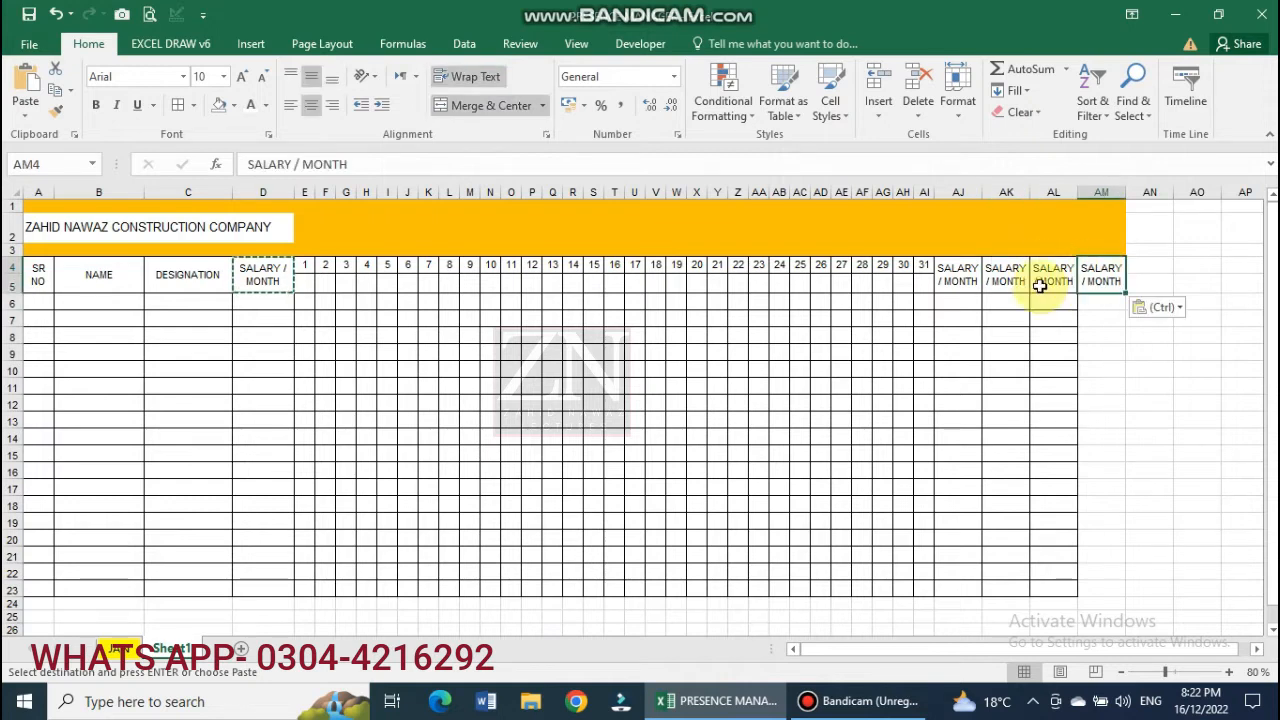
Rename AJ4 to TOTAL ATTENDANCE and AK4 to GROSS SALARY.
{"action": "left_click", "coordinate": [955, 277]}
{"action": "type", "text": "TOTAL ATTENDE"}
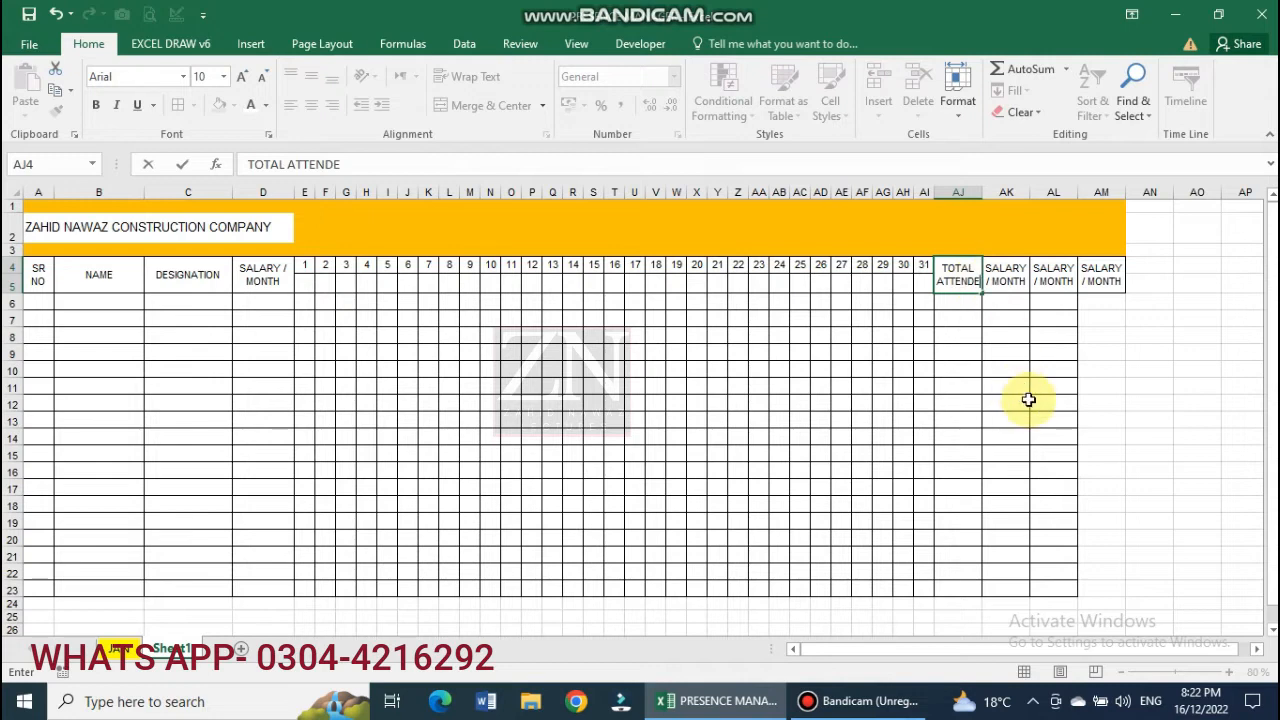
{"action": "left_click", "coordinate": [1020, 274]}
{"action": "type", "text": "GROSS SALARY"}
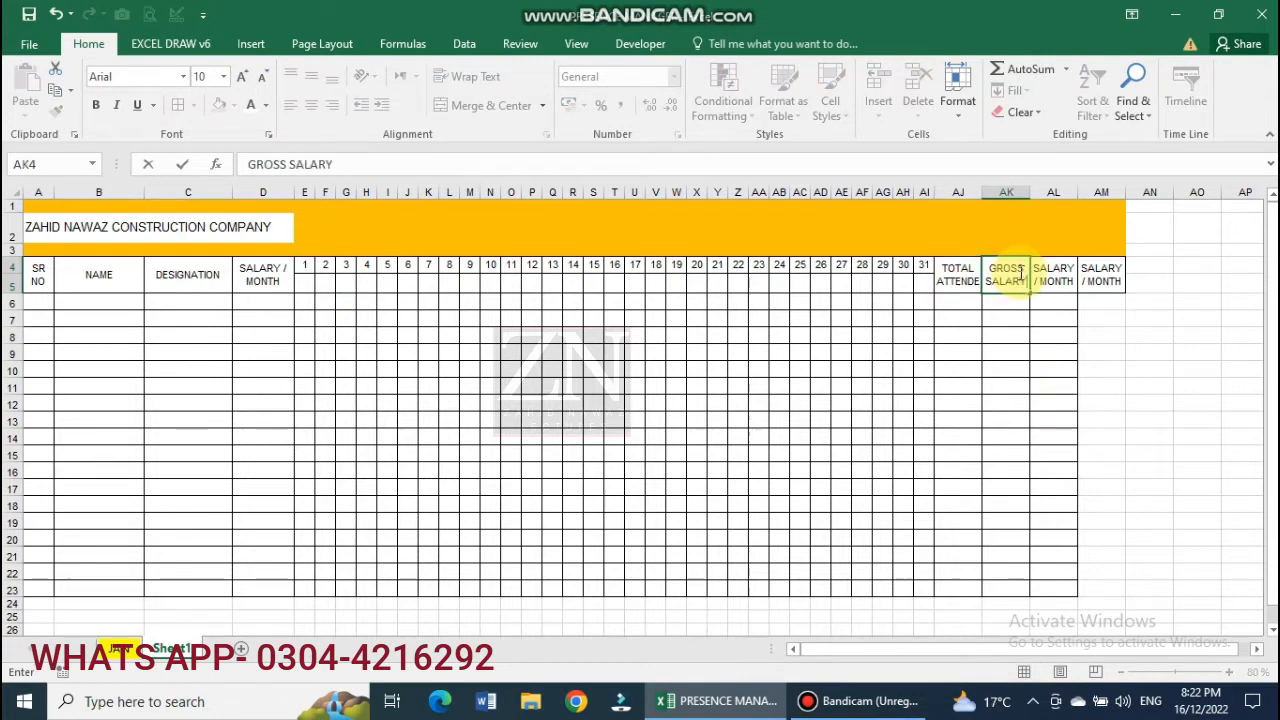
{"action": "left_click", "coordinate": [1056, 270]}
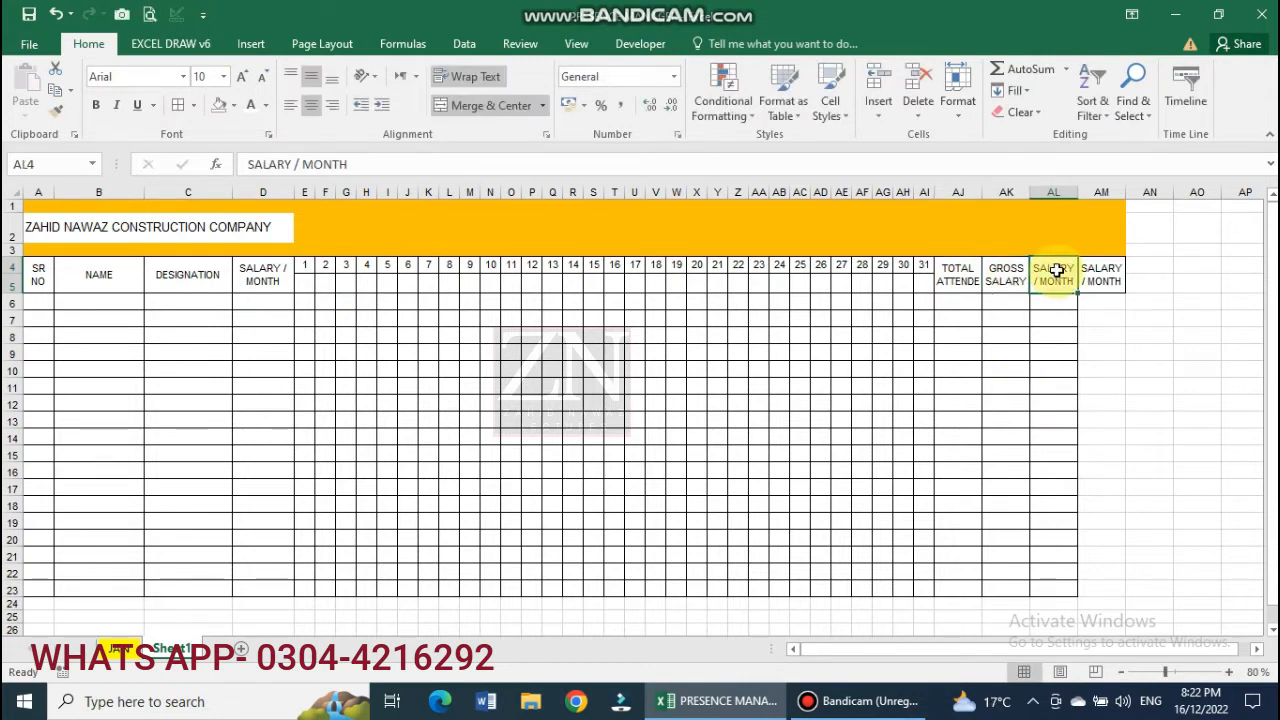
Rename AL4 to DEDUCTION and widen column AL so it fits.
{"action": "left_click", "coordinate": [1229, 673]}
{"action": "left_click", "coordinate": [1229, 673]}
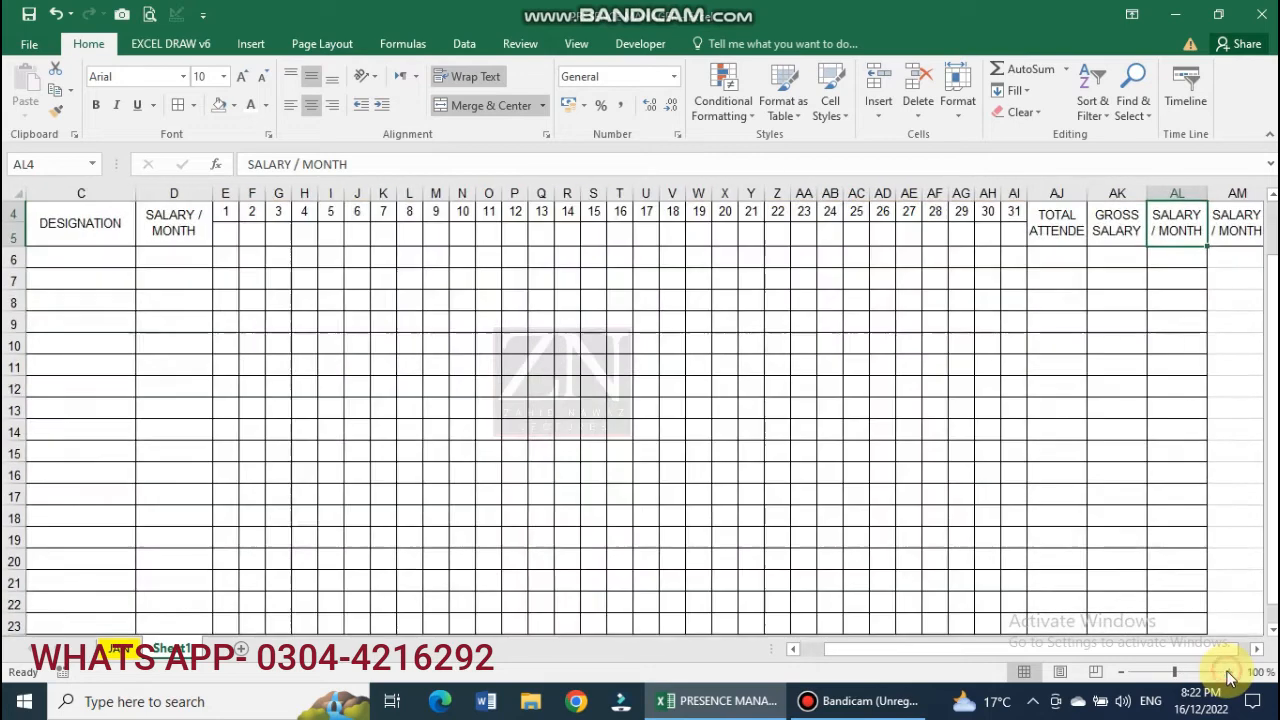
{"action": "left_click", "coordinate": [1229, 673]}
{"action": "left_click_drag", "start_coordinate": [949, 651], "coordinate": [968, 651]}
{"action": "scroll", "coordinate": [1109, 444], "scroll_direction": "up", "scroll_amount": 1}
{"action": "scroll", "coordinate": [1109, 444], "scroll_direction": "up", "scroll_amount": 1}
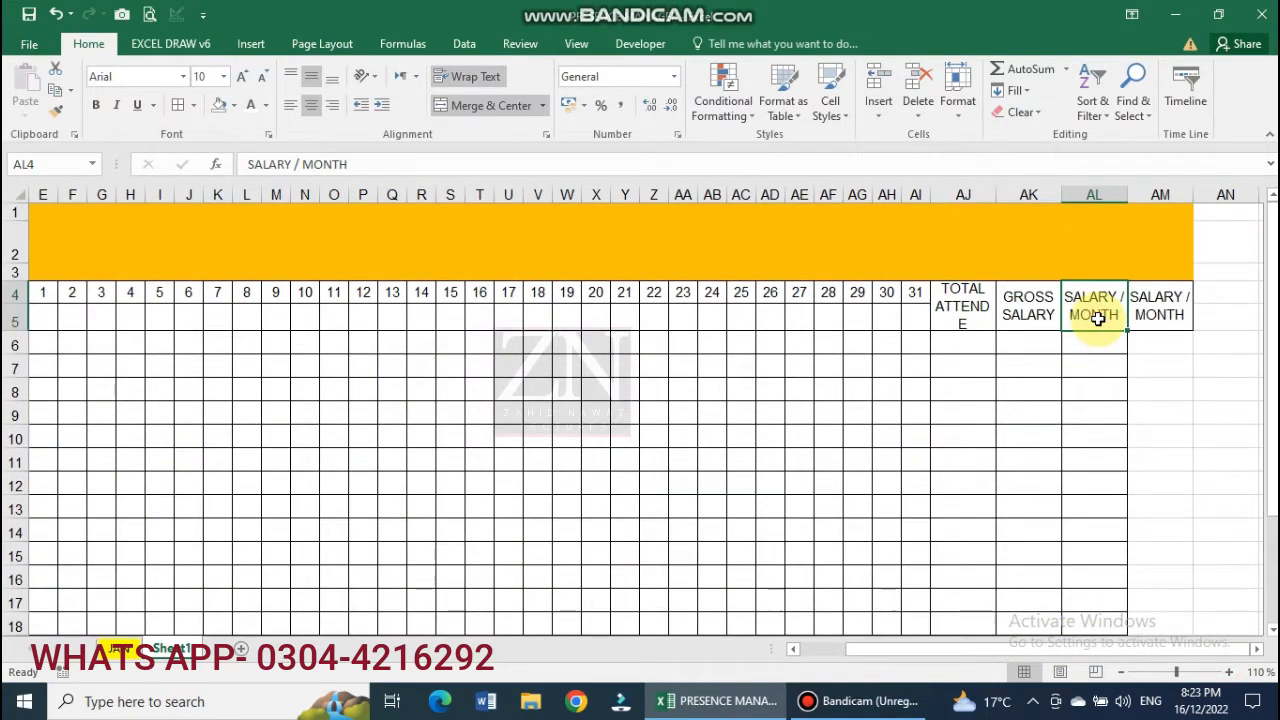
{"action": "type", "text": "DEDUCTION"}
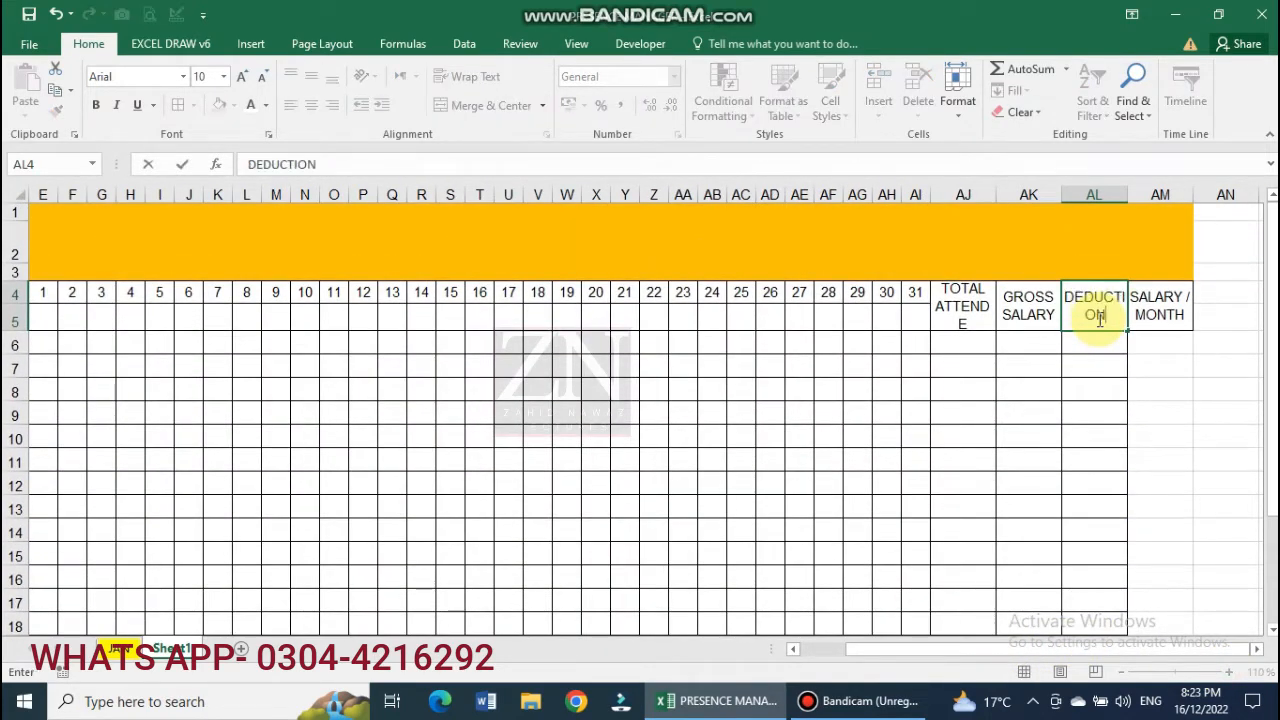
{"action": "left_click", "coordinate": [1149, 321]}
{"action": "left_click", "coordinate": [1103, 318]}
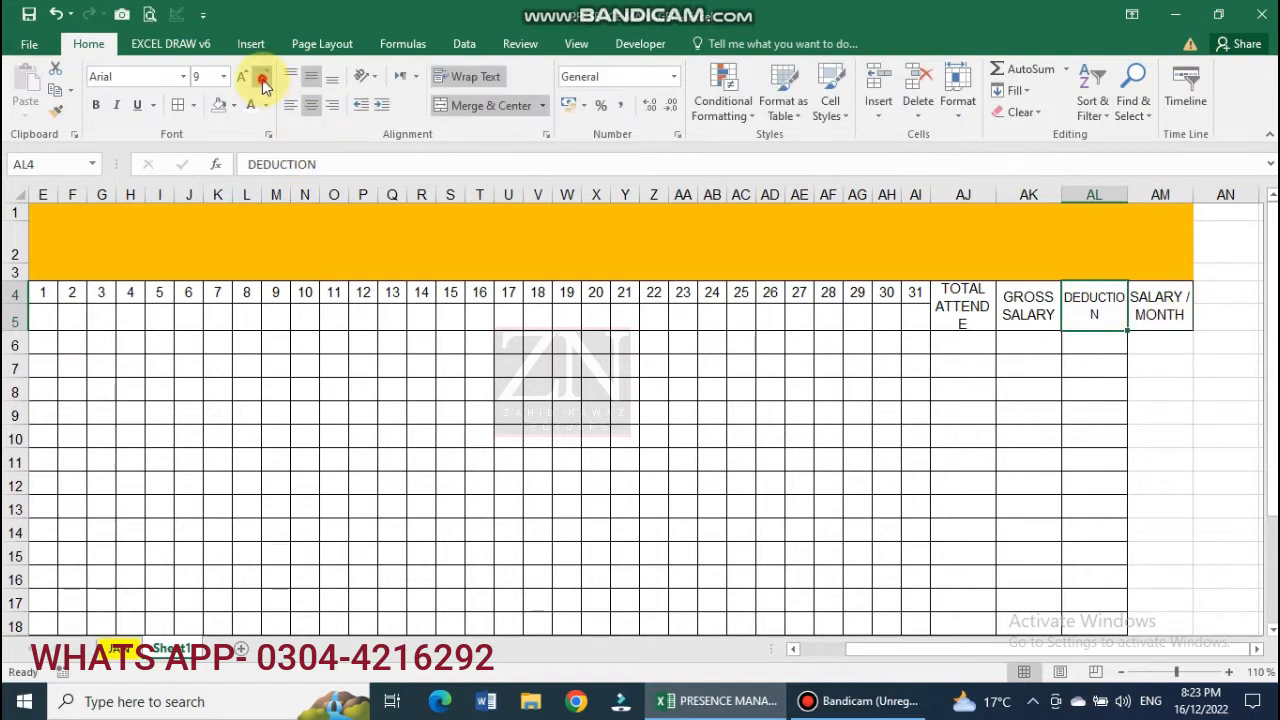
{"action": "left_click_drag", "start_coordinate": [1129, 195], "coordinate": [1142, 196]}
Rename AM4 to NET SALARY and select heading rows 4–5 across the table.
{"action": "left_click", "coordinate": [1164, 297]}
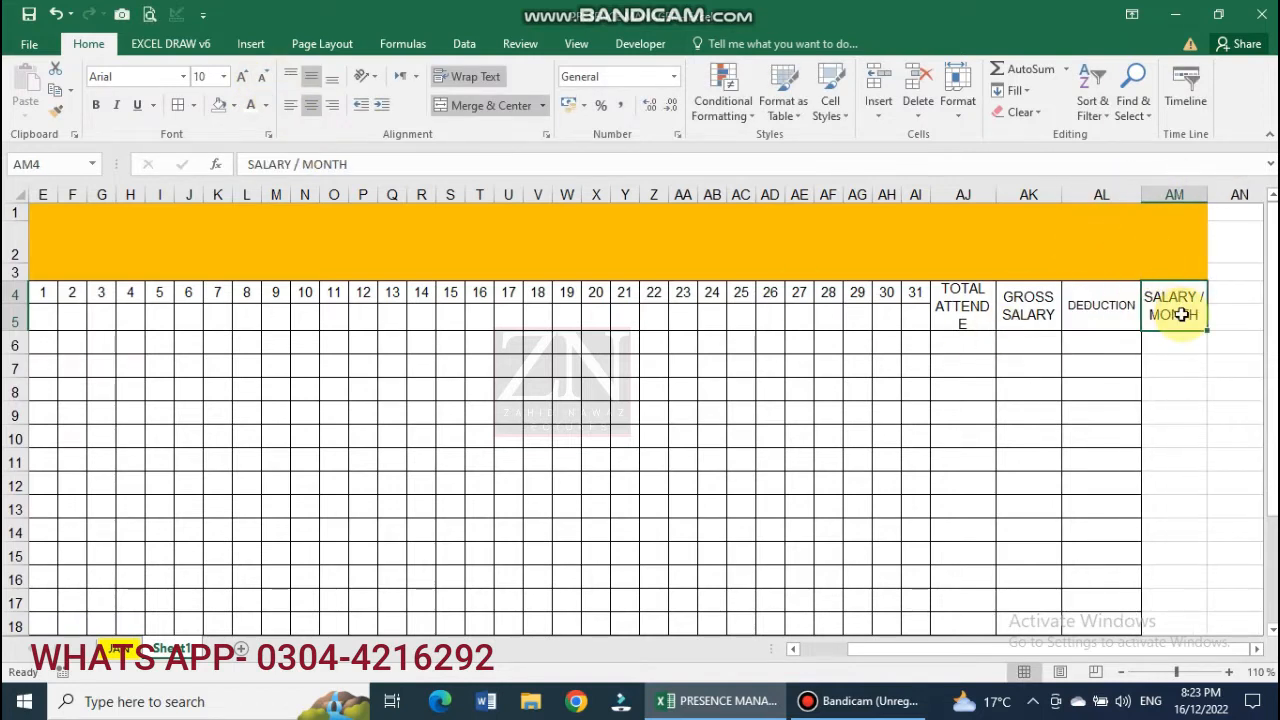
{"action": "type", "text": "NET SALARY"}
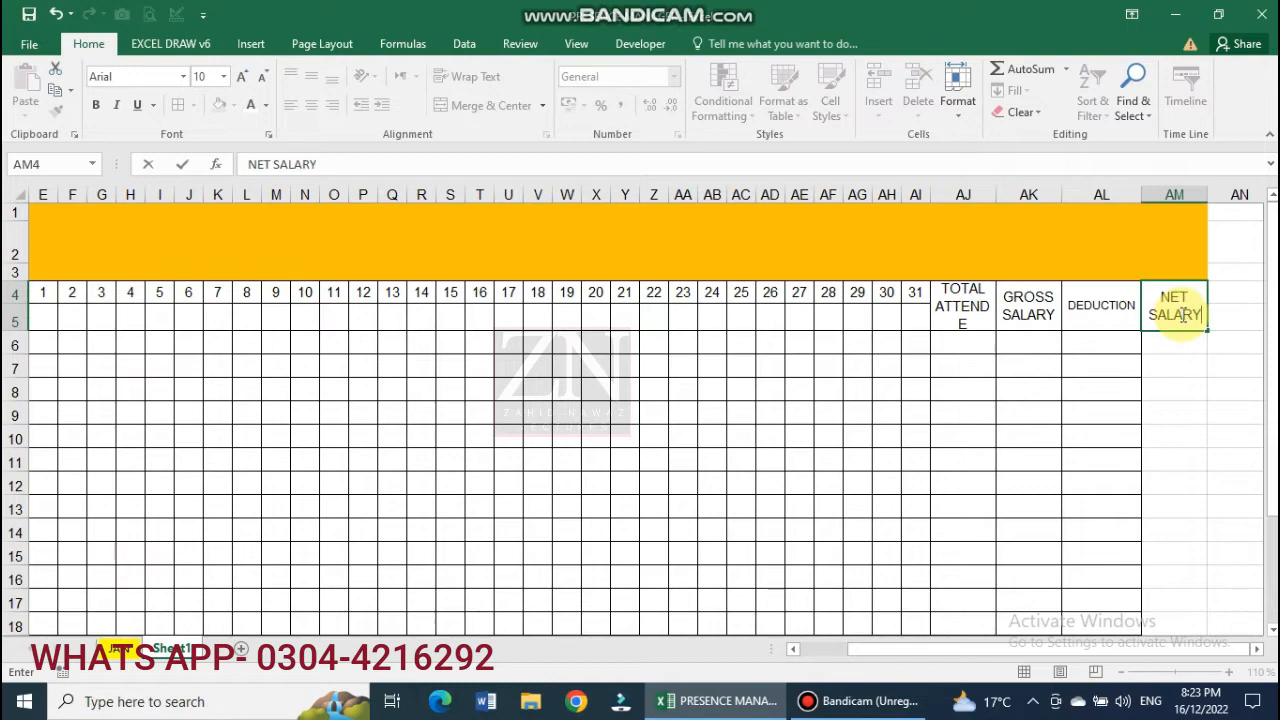
{"action": "key", "text": "Return"}
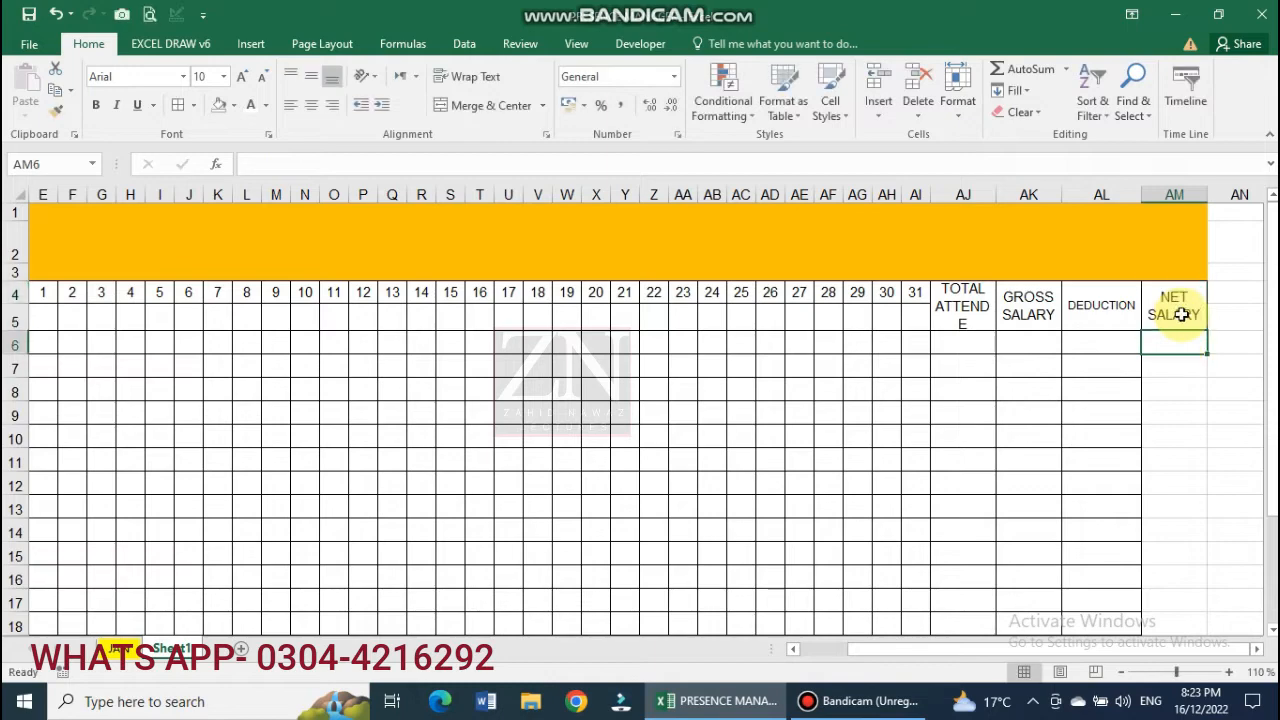
{"action": "left_click", "coordinate": [1123, 672]}
{"action": "left_click", "coordinate": [1123, 672]}
{"action": "left_click", "coordinate": [1123, 672]}
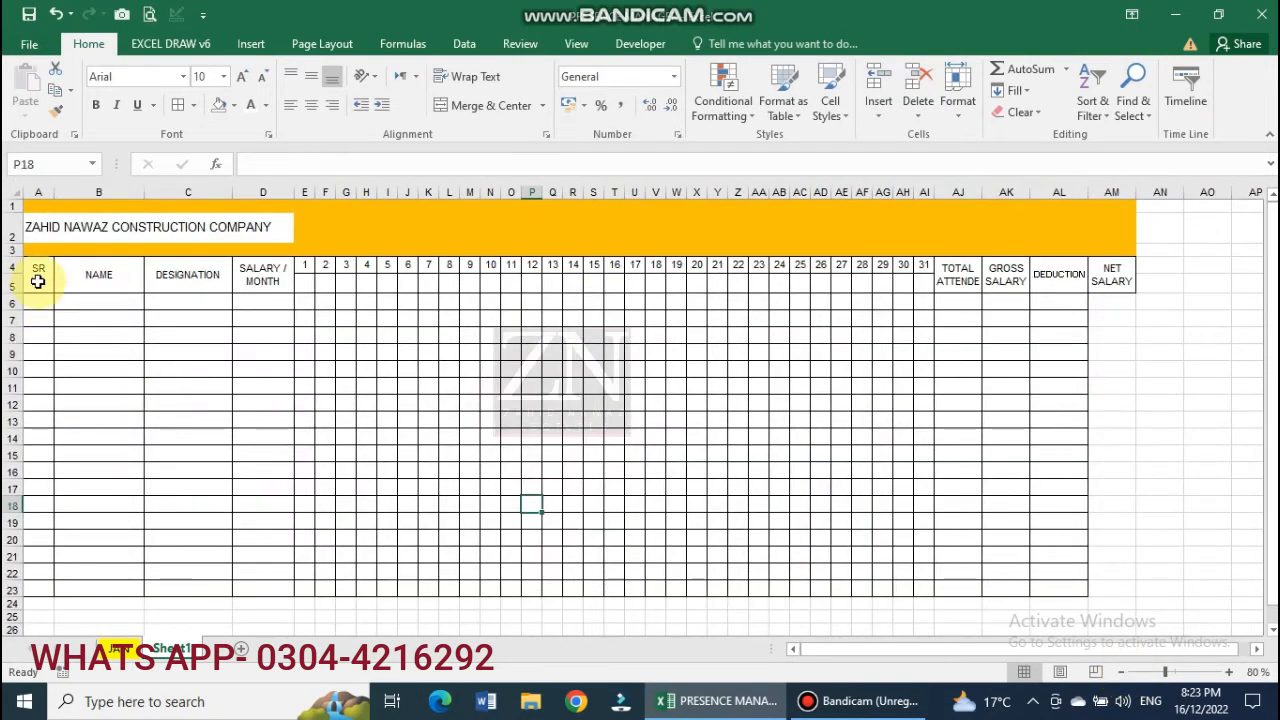
{"action": "left_click_drag", "start_coordinate": [34, 277], "coordinate": [1112, 280]}
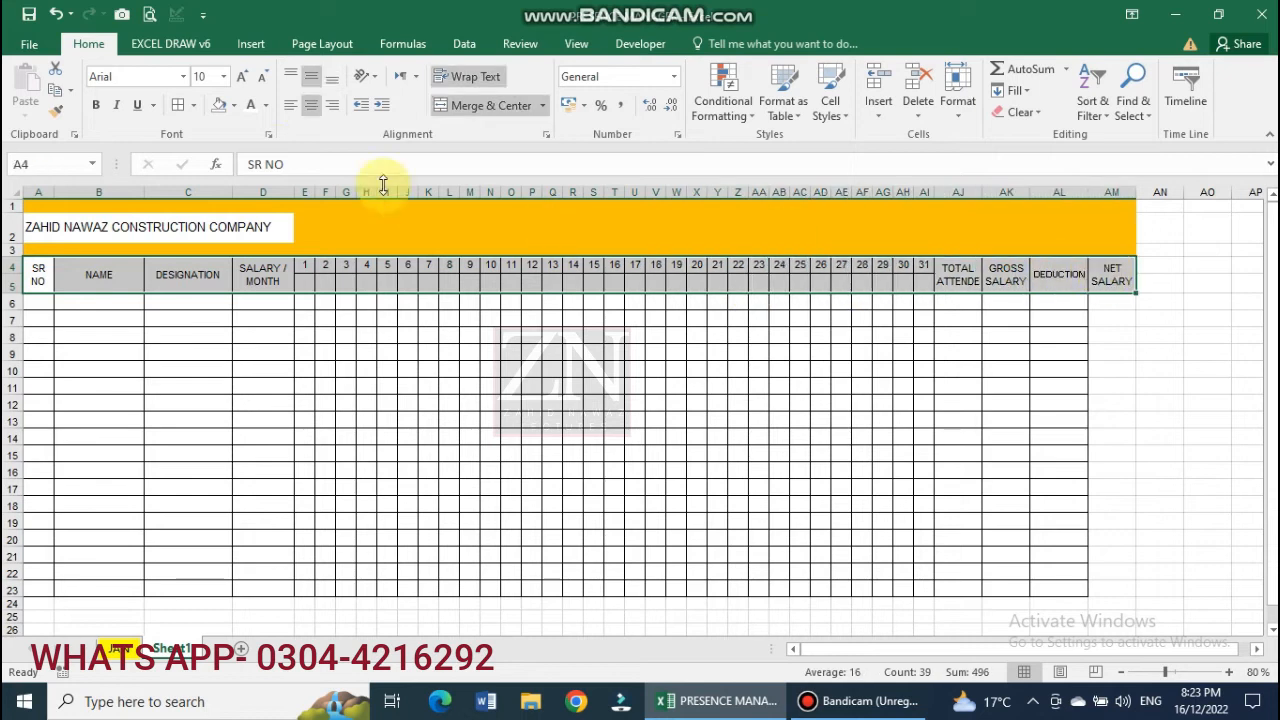
Shade header rows 4–5 with a light grey fill.
{"action": "left_click", "coordinate": [232, 106]}
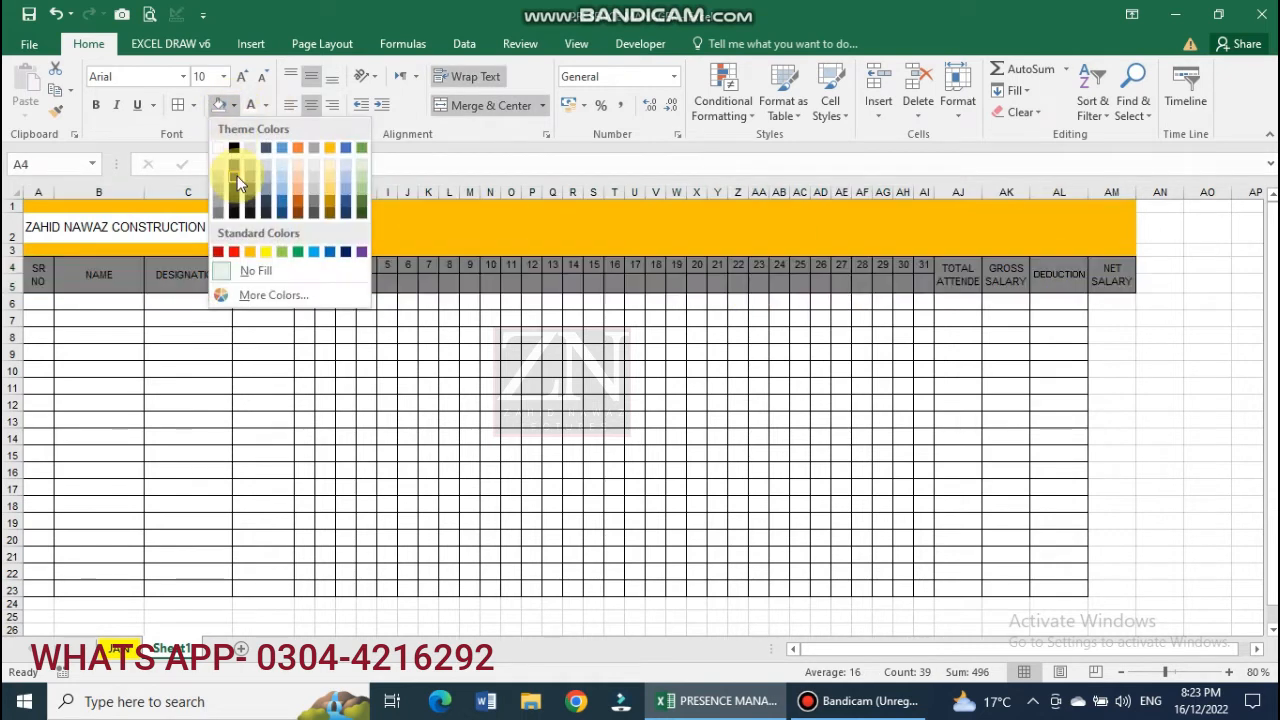
{"action": "left_click", "coordinate": [220, 177]}
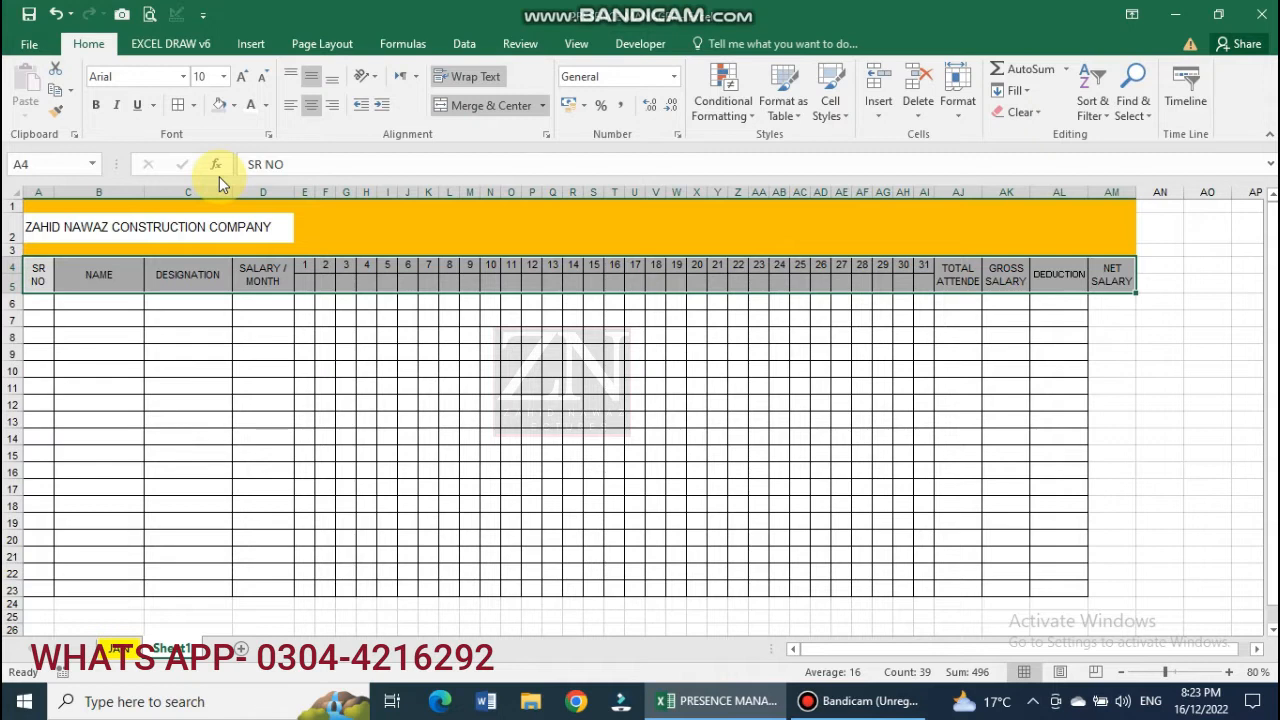
{"action": "left_click", "coordinate": [288, 417]}
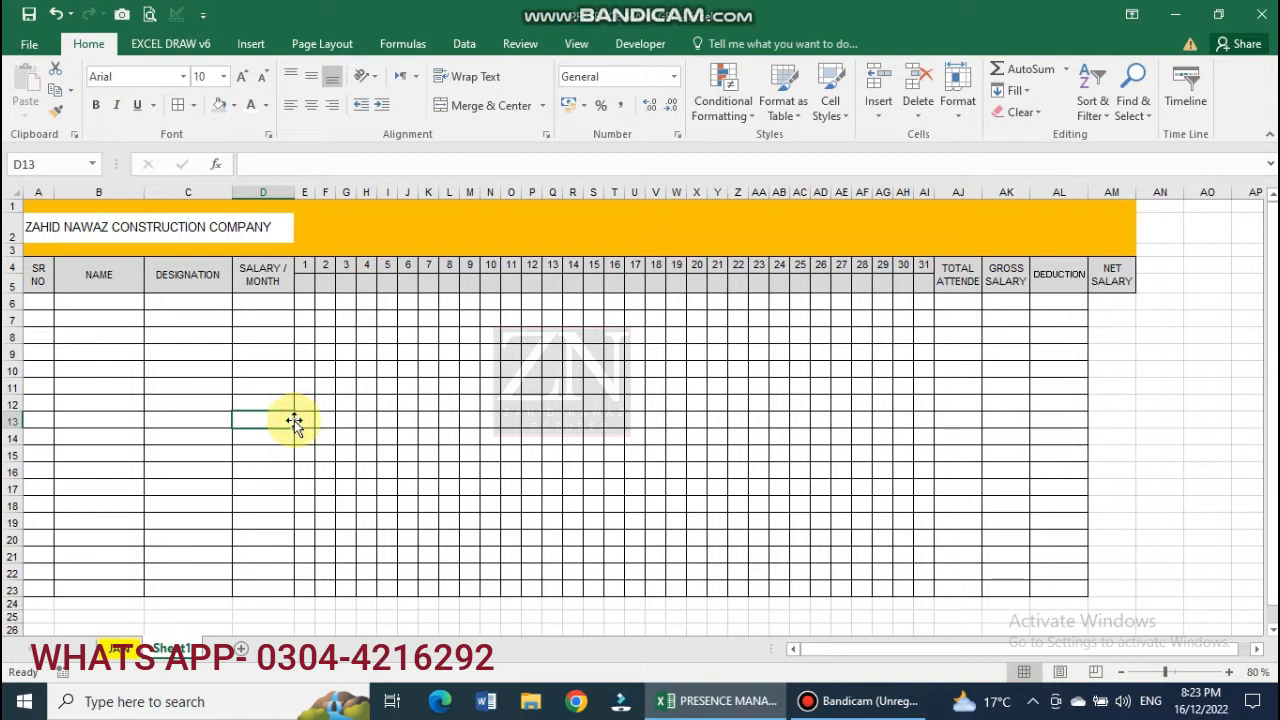
Apply All Borders to the NET SALARY cells AM6:AM23.
{"action": "left_click_drag", "start_coordinate": [1117, 303], "coordinate": [1114, 583]}
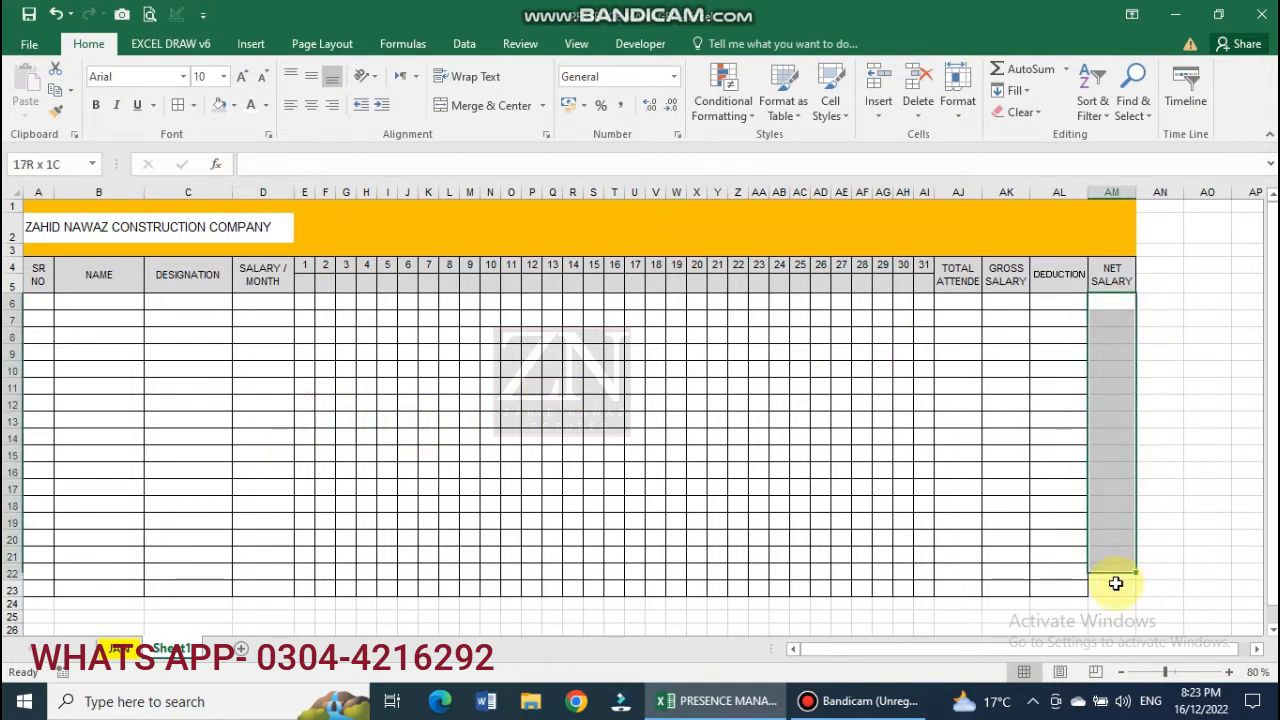
{"action": "left_click", "coordinate": [176, 106]}
{"action": "left_click", "coordinate": [657, 437]}
{"action": "left_click", "coordinate": [412, 230]}
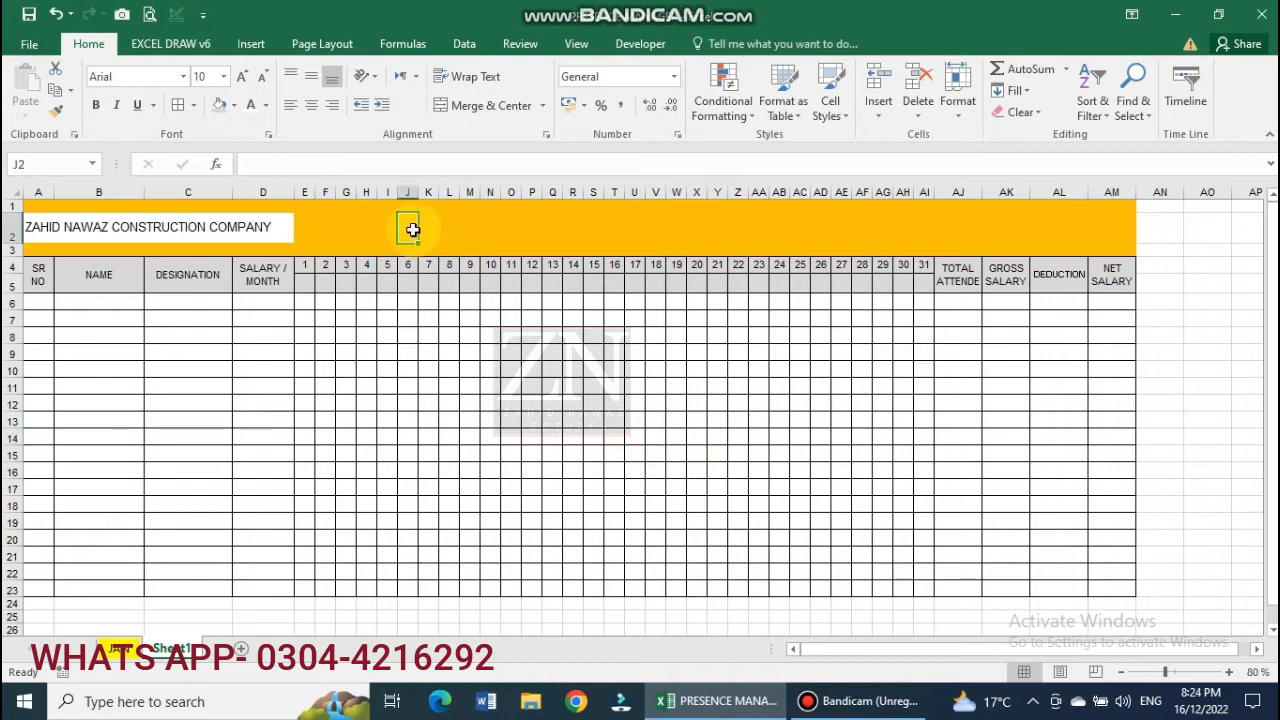
Merge J2:AE2 and enter the title ATTENDANCE REPORT FOR THE MONTH OF =.
{"action": "left_click_drag", "start_coordinate": [412, 230], "coordinate": [832, 228]}
{"action": "left_click", "coordinate": [491, 105]}
{"action": "type", "text": "ATTENDANCE REPORT"}
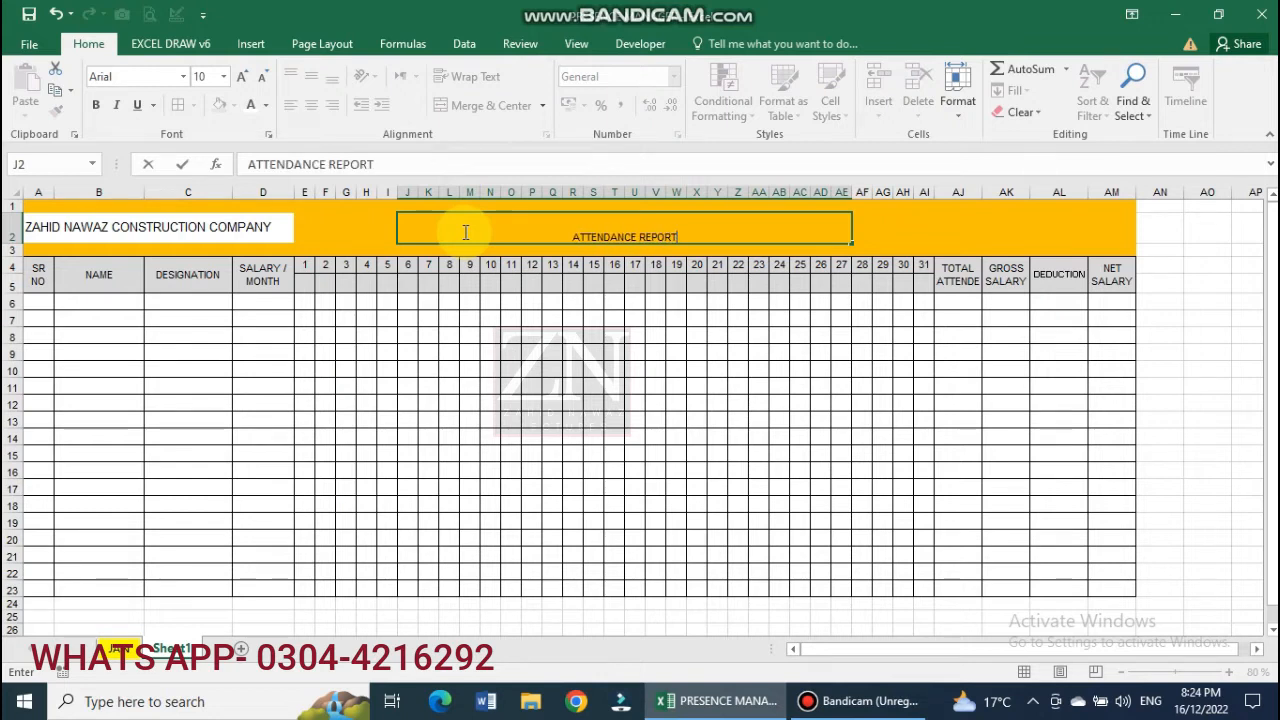
{"action": "type", "text": "MONT"}
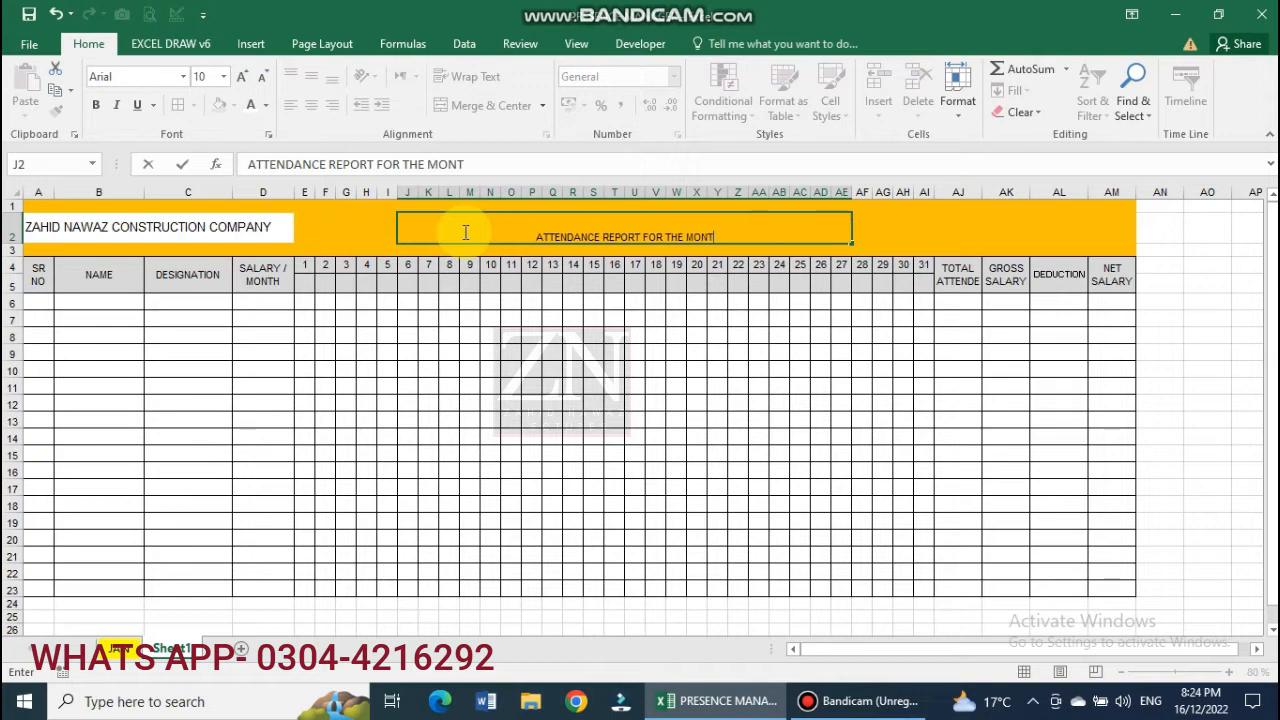
{"action": "type", "text": "H OF ="}
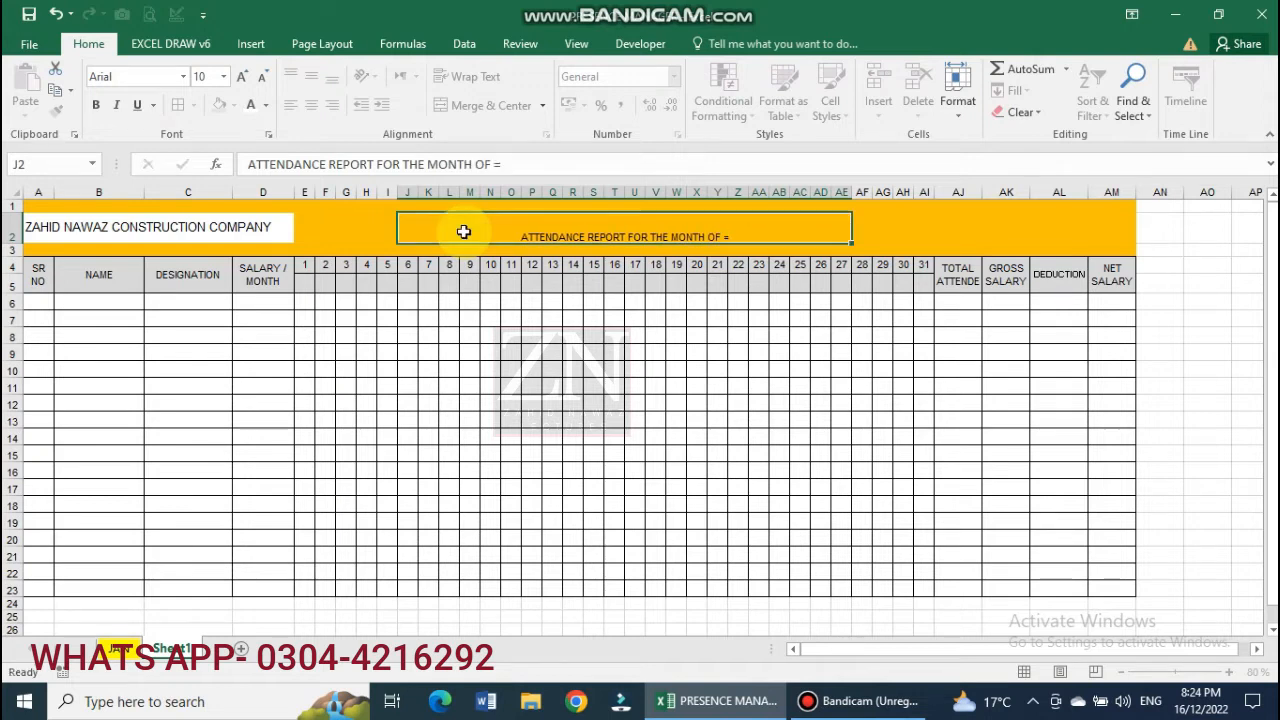
{"action": "key", "text": "Return"}
Format the title as bold red 18-point text.
{"action": "left_click", "coordinate": [643, 229]}
{"action": "left_click", "coordinate": [143, 75]}
{"action": "left_click", "coordinate": [241, 79]}
{"action": "left_click", "coordinate": [241, 79]}
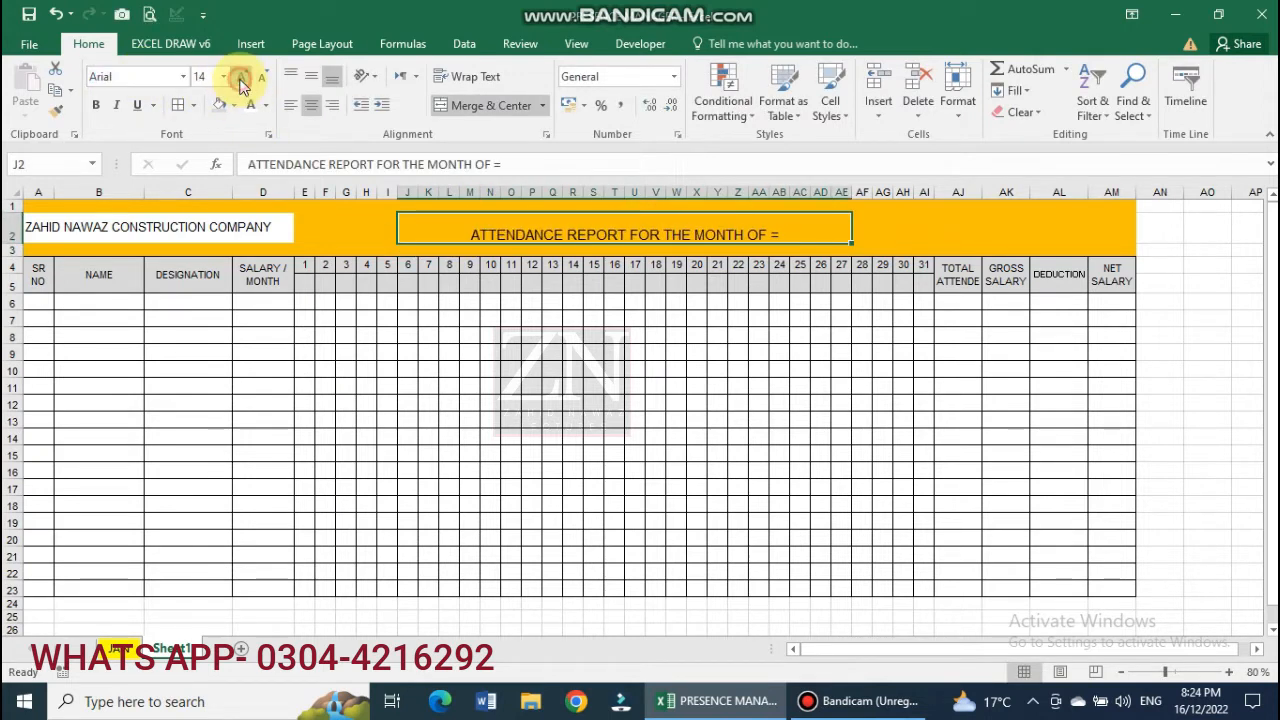
{"action": "left_click", "coordinate": [241, 79]}
{"action": "left_click", "coordinate": [241, 79]}
{"action": "left_click", "coordinate": [241, 79]}
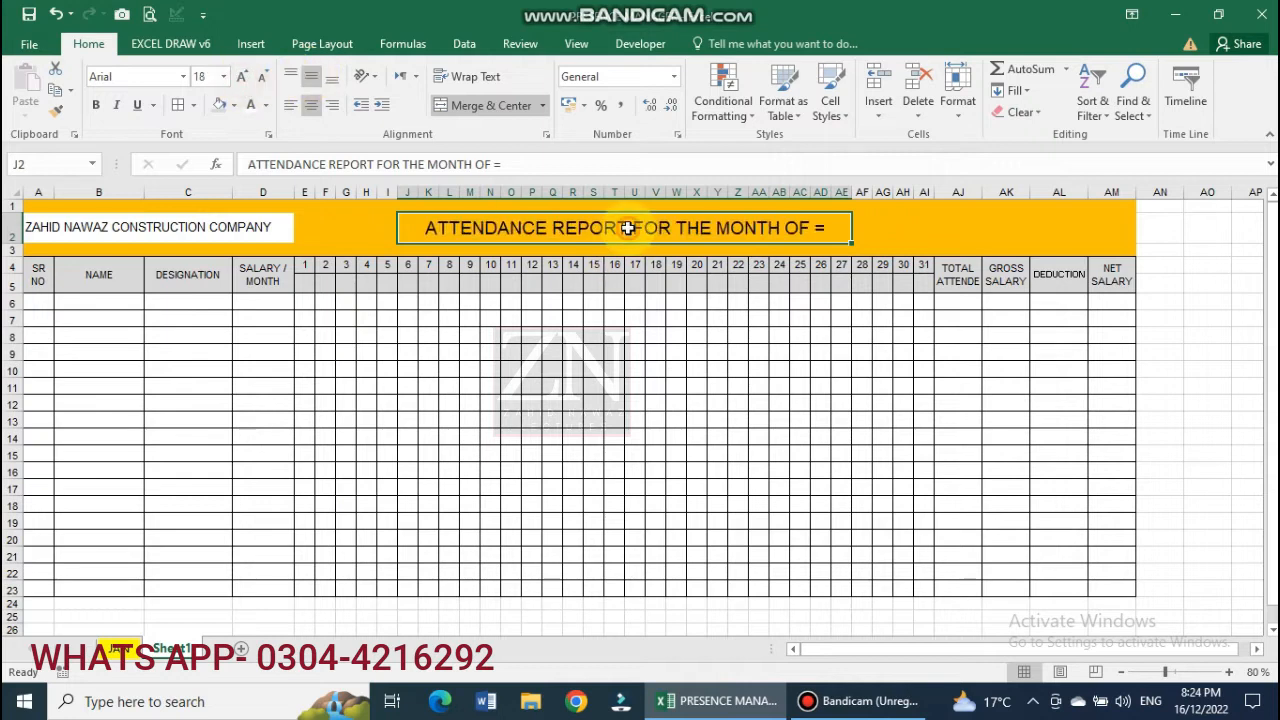
{"action": "key", "text": "ctrl+b"}
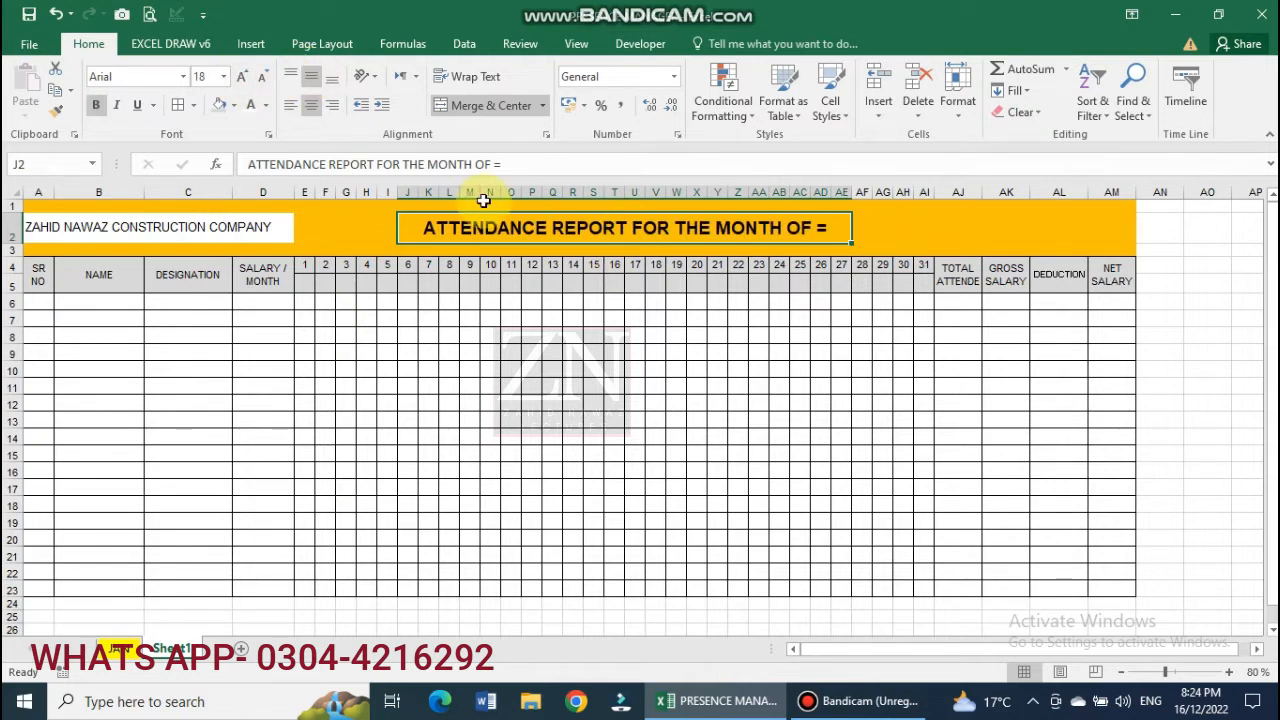
{"action": "left_click", "coordinate": [267, 110]}
{"action": "left_click", "coordinate": [251, 273]}
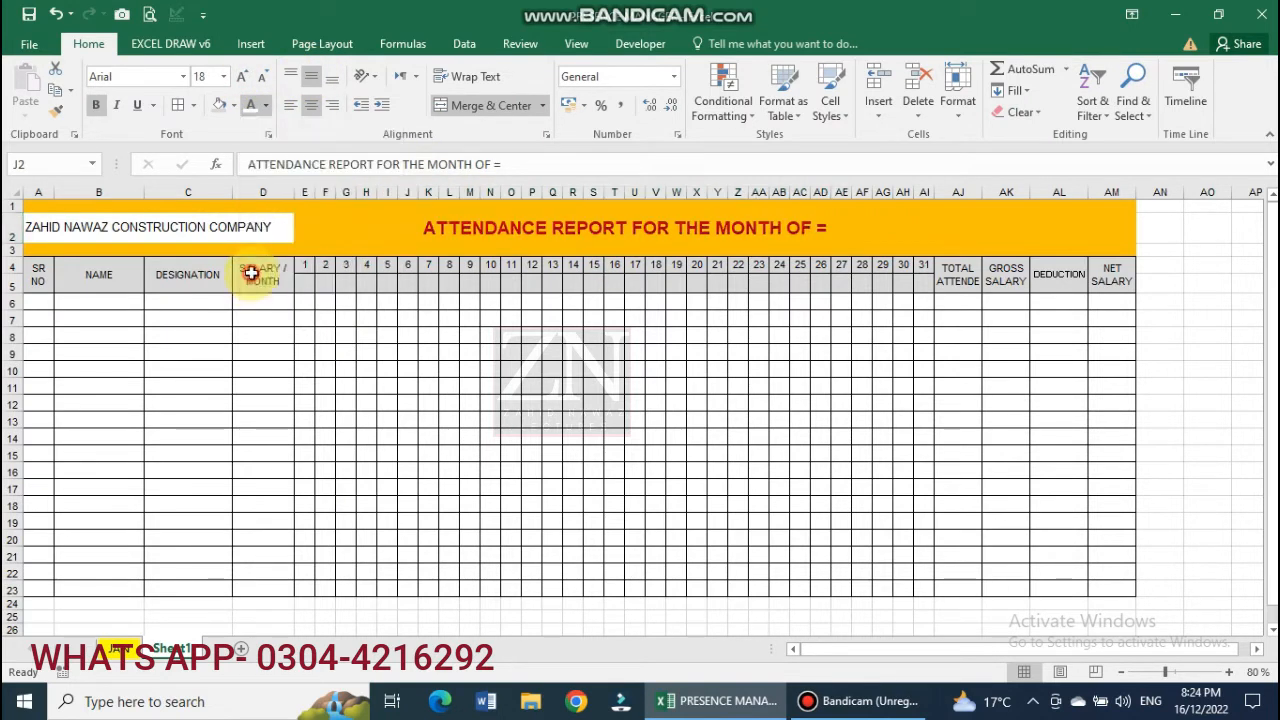
{"action": "left_click", "coordinate": [884, 231]}
{"action": "left_click", "coordinate": [850, 232]}
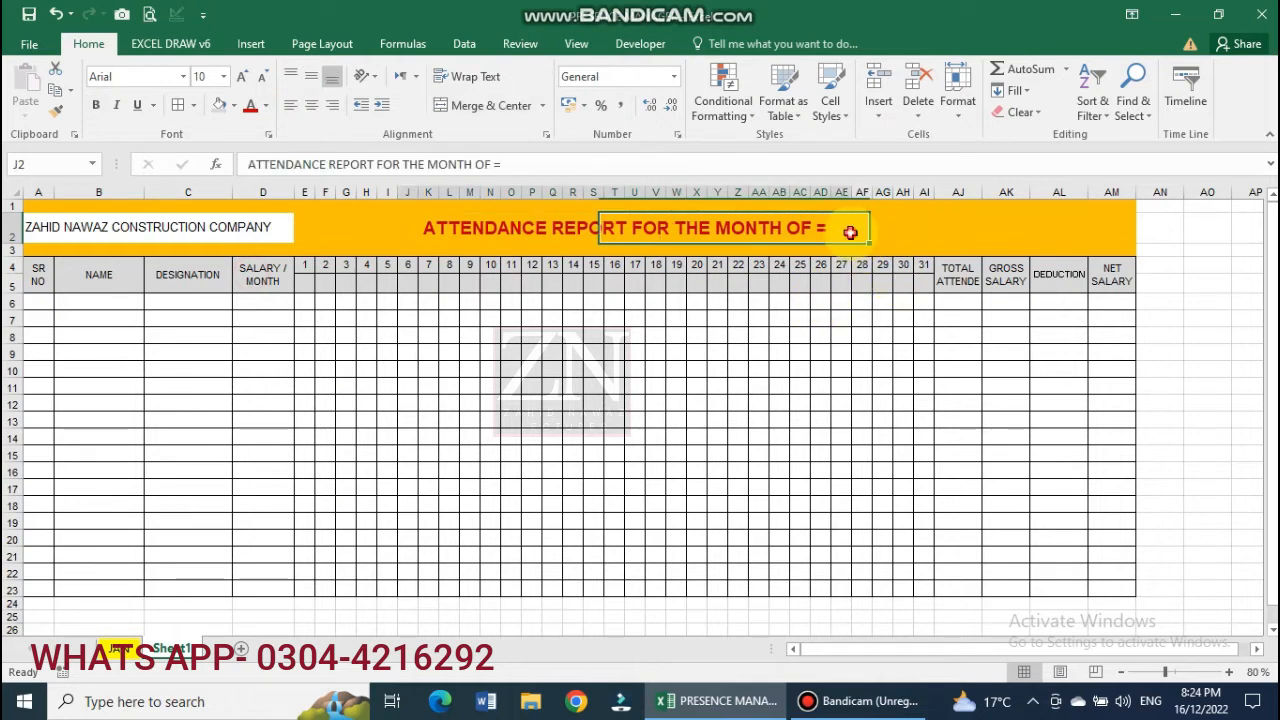
Merge AF2:AJ2 and enter the date 01/01/2022.
{"action": "left_click_drag", "start_coordinate": [857, 229], "coordinate": [958, 231]}
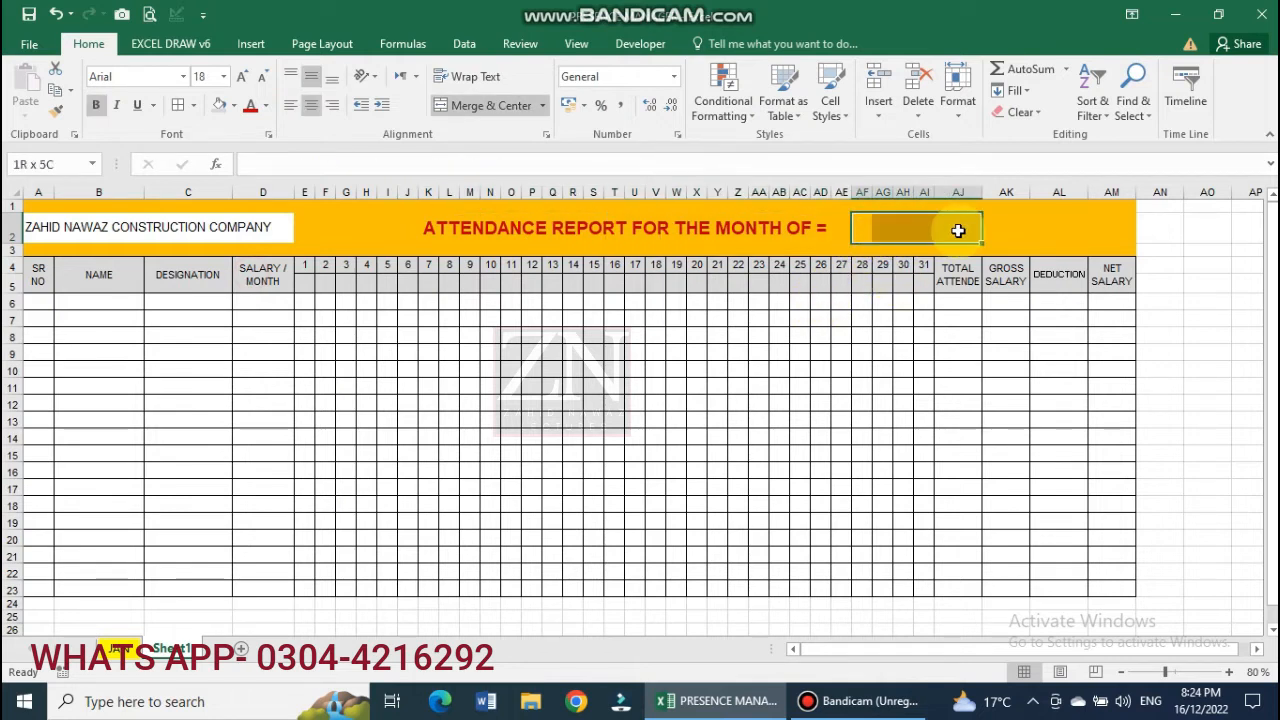
{"action": "left_click", "coordinate": [484, 105]}
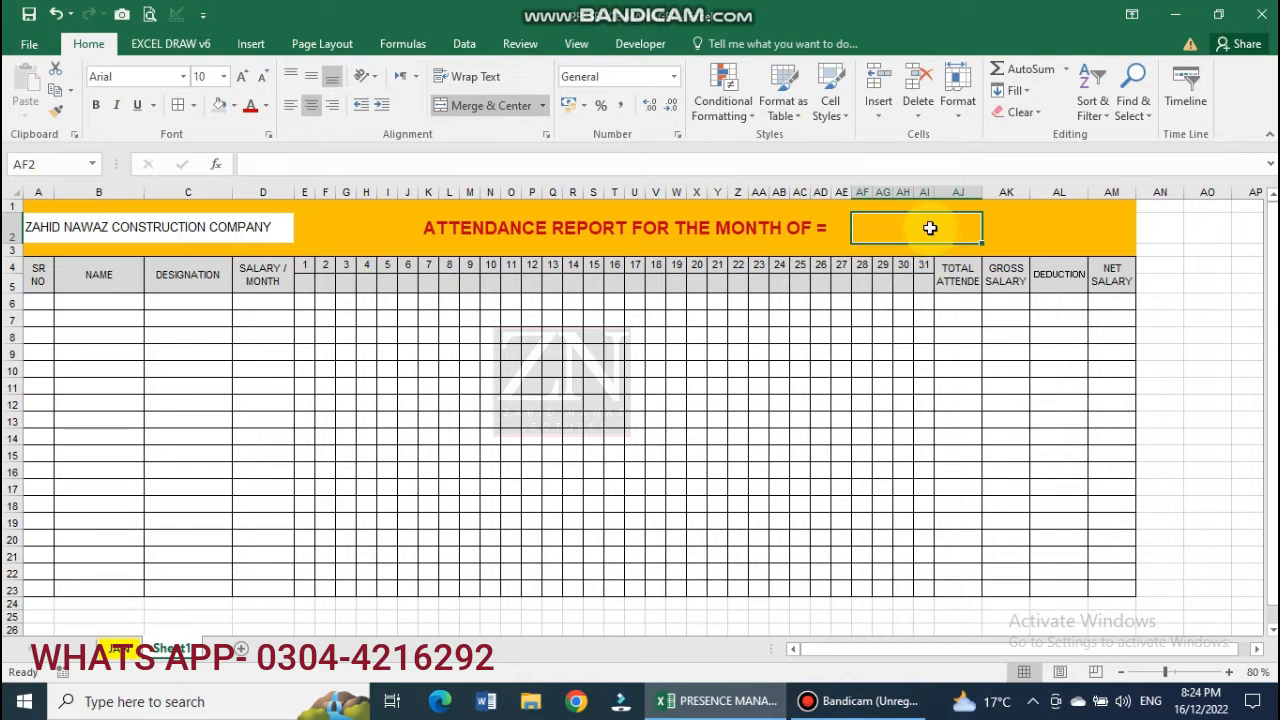
{"action": "type", "text": "01/01/2022"}
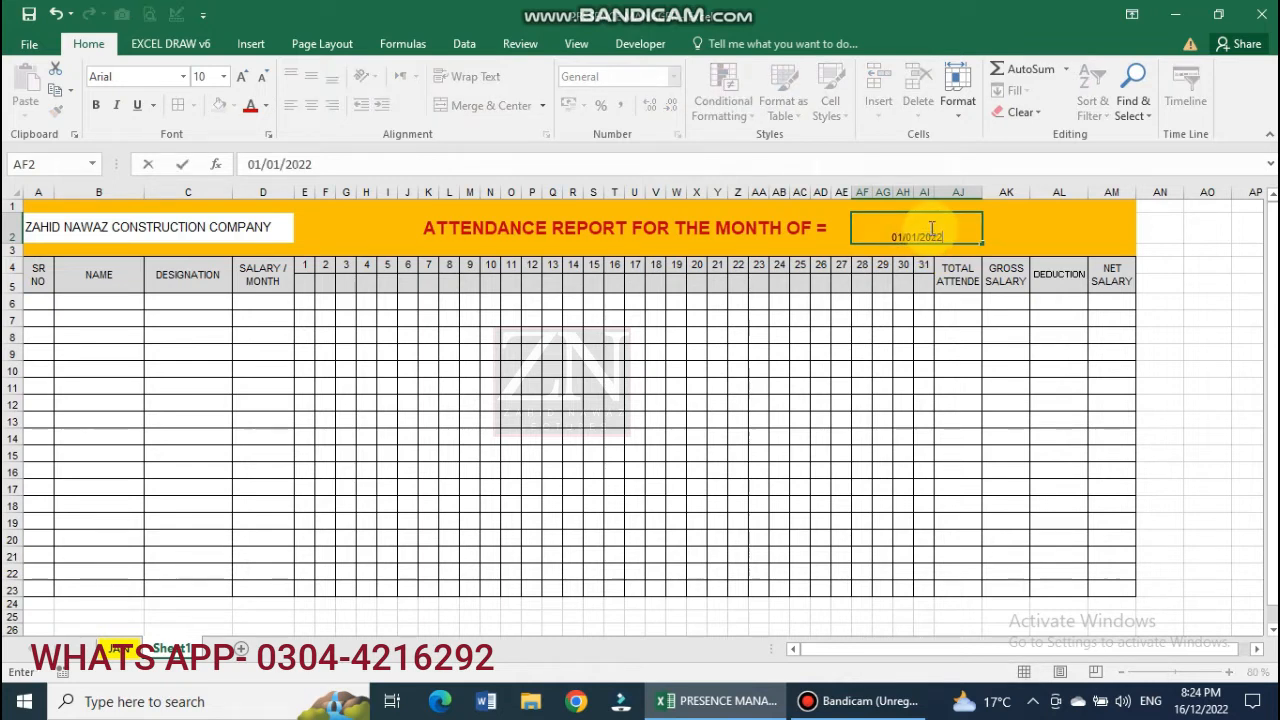
{"action": "key", "text": "Return"}
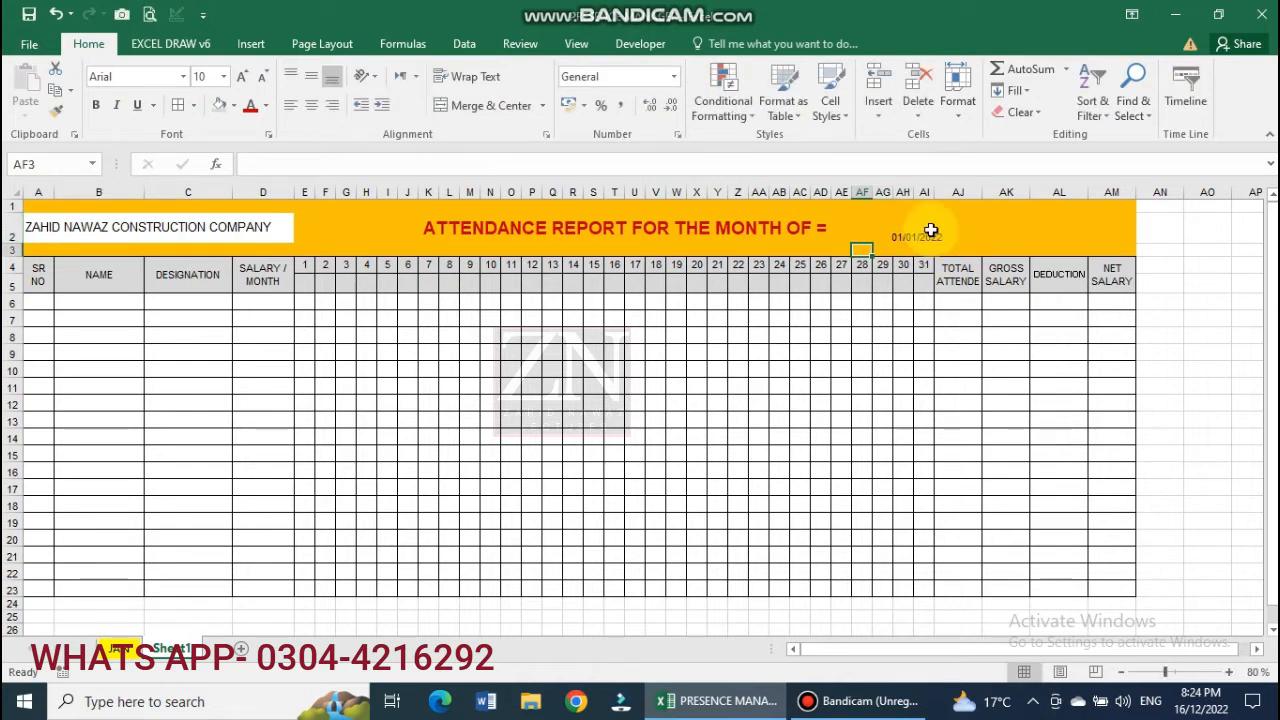
Enlarge the date, centre it vertically, and colour it red.
{"action": "left_click", "coordinate": [930, 230]}
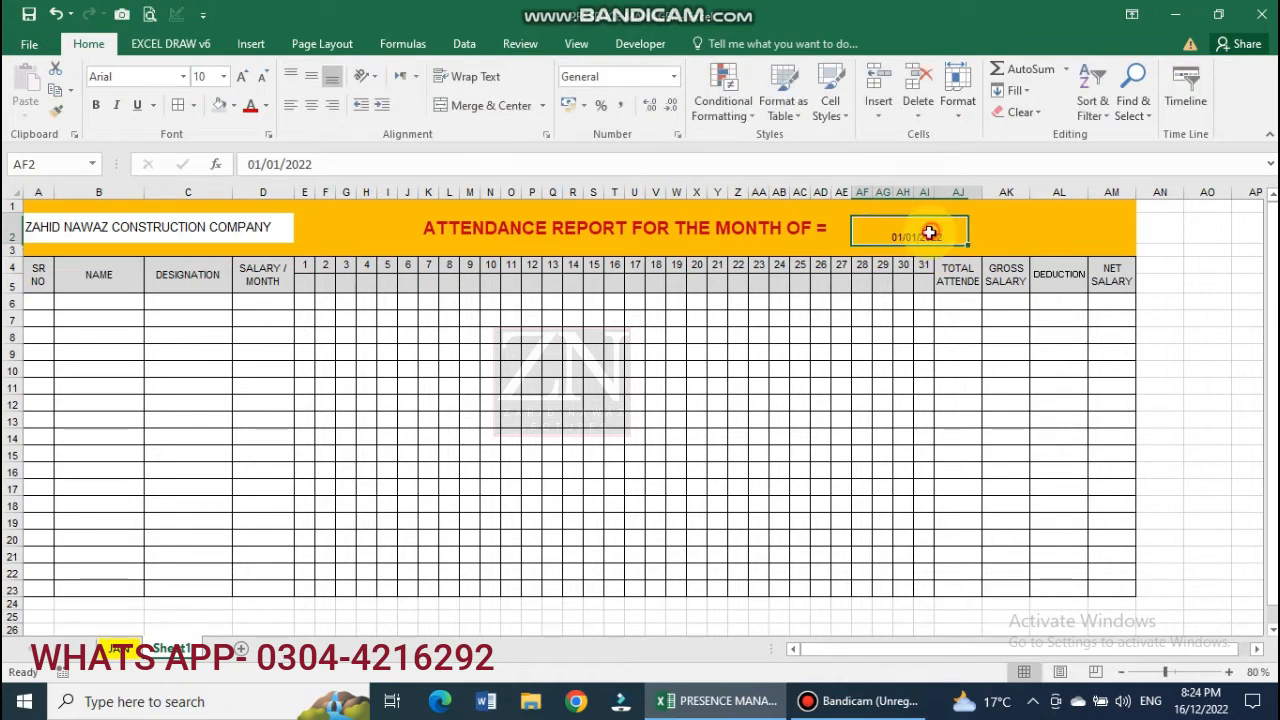
{"action": "left_click", "coordinate": [241, 79]}
{"action": "left_click", "coordinate": [241, 79]}
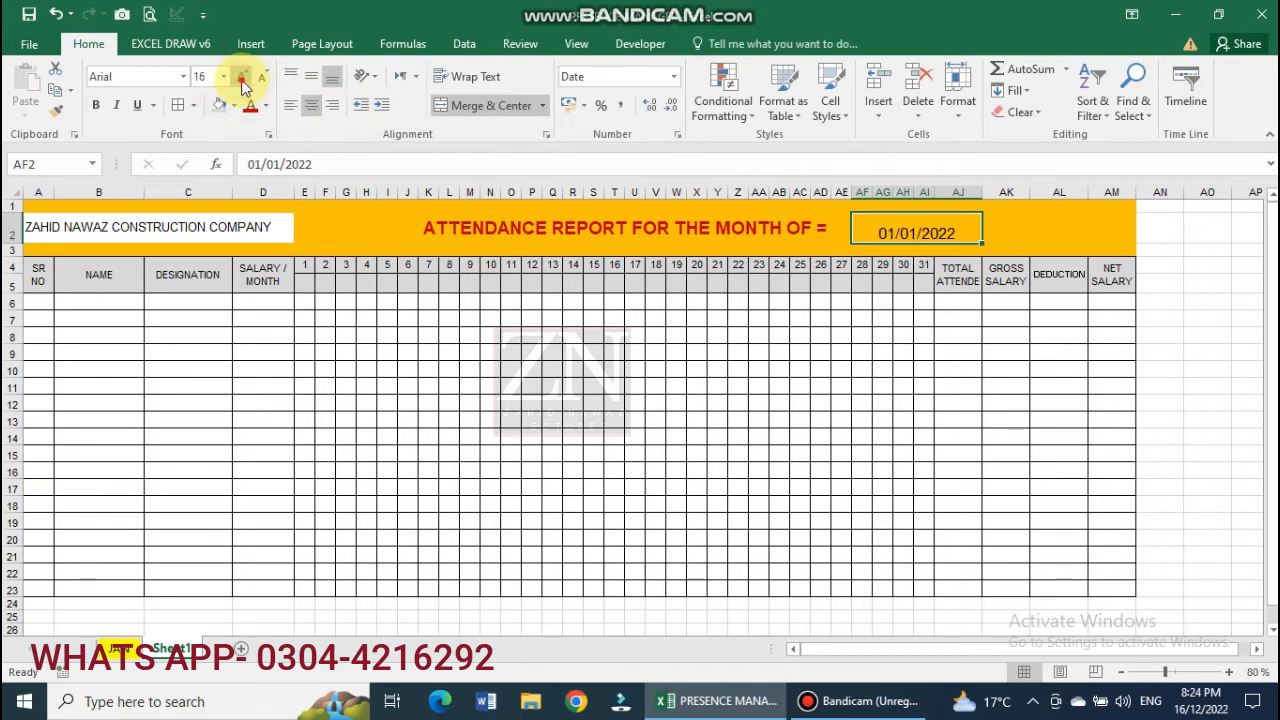
{"action": "left_click", "coordinate": [241, 79]}
{"action": "left_click", "coordinate": [440, 222]}
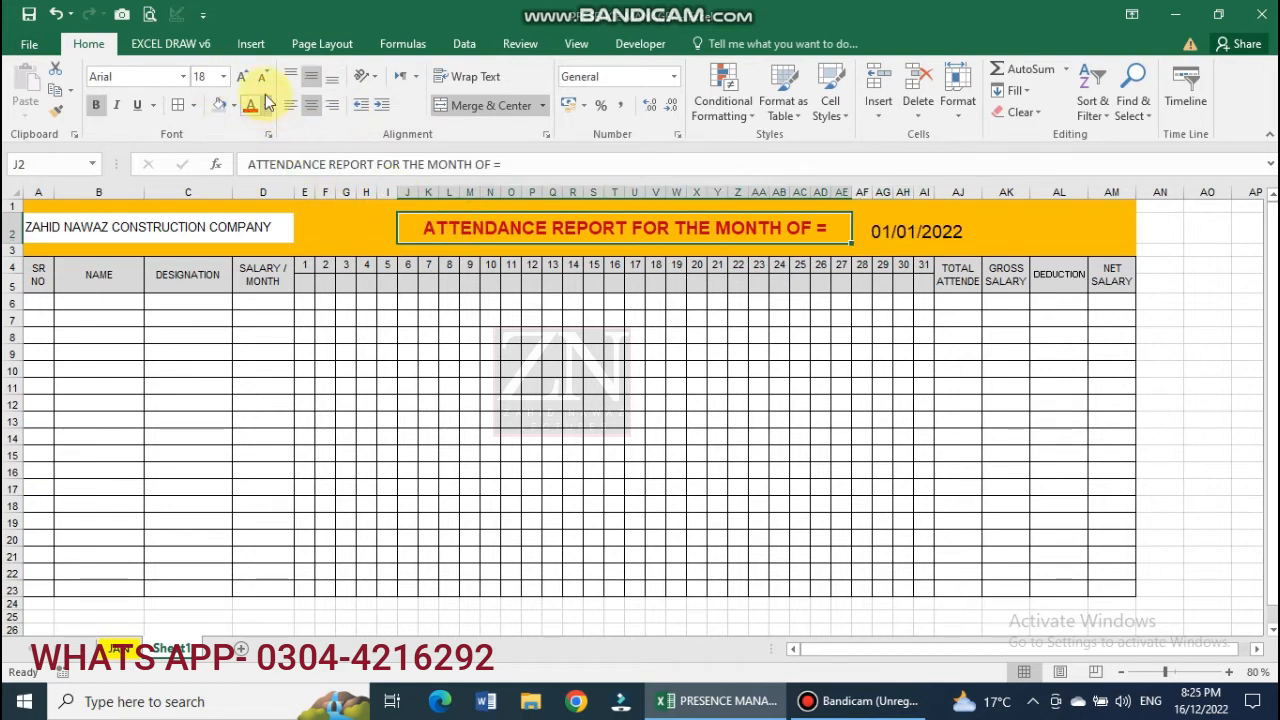
{"action": "left_click", "coordinate": [920, 231]}
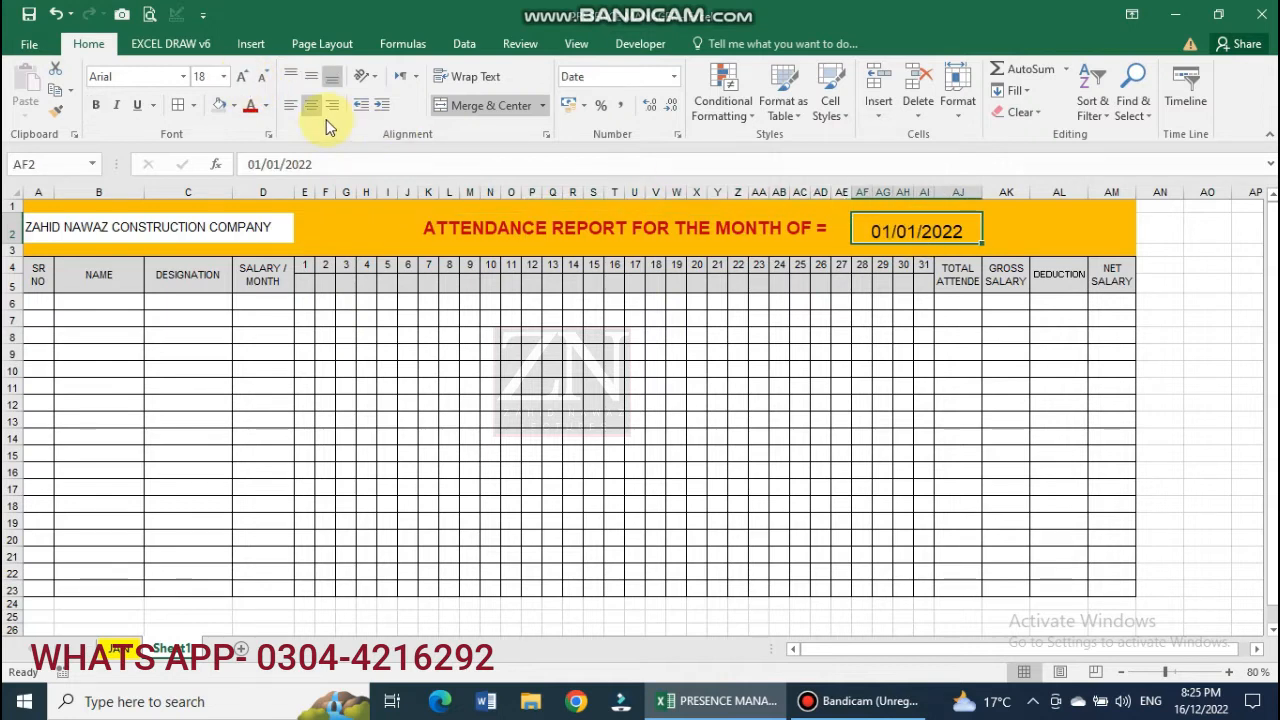
{"action": "left_click", "coordinate": [316, 80]}
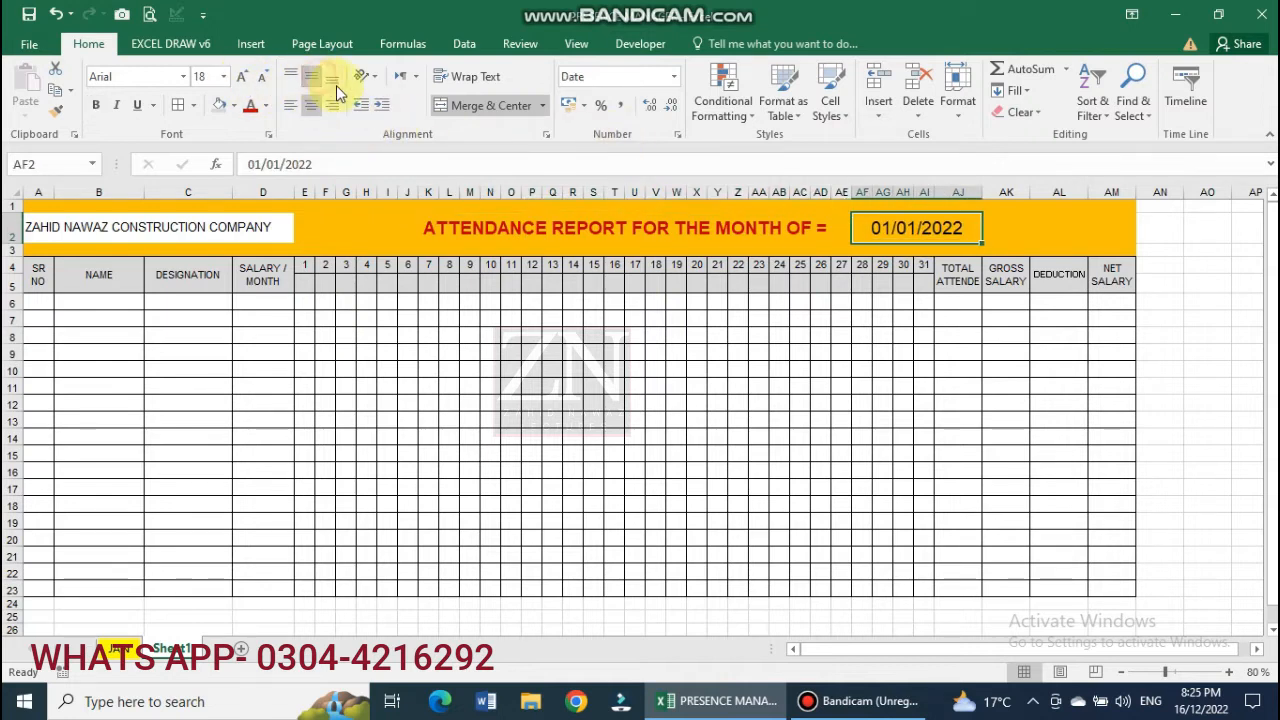
{"action": "left_click", "coordinate": [251, 106]}
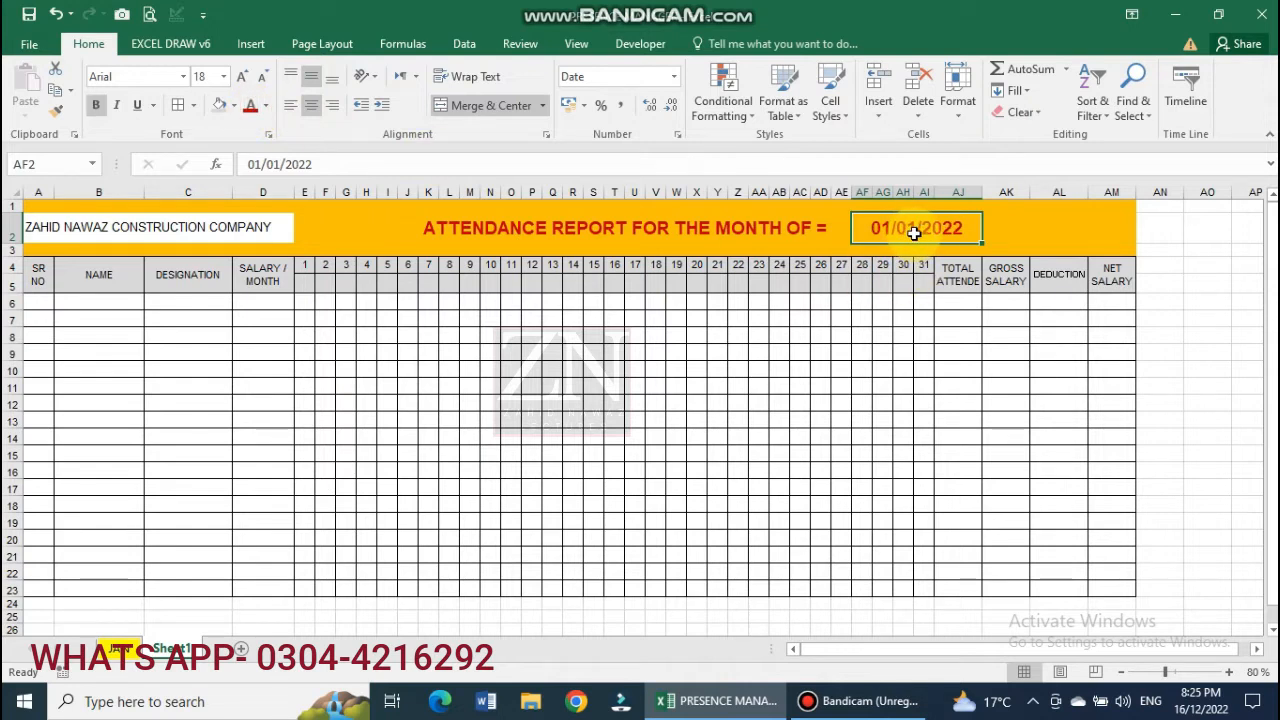
Give the date cell AF2 the custom mmm-yy format so it shows Jan-22.
{"action": "right_click", "coordinate": [913, 233]}
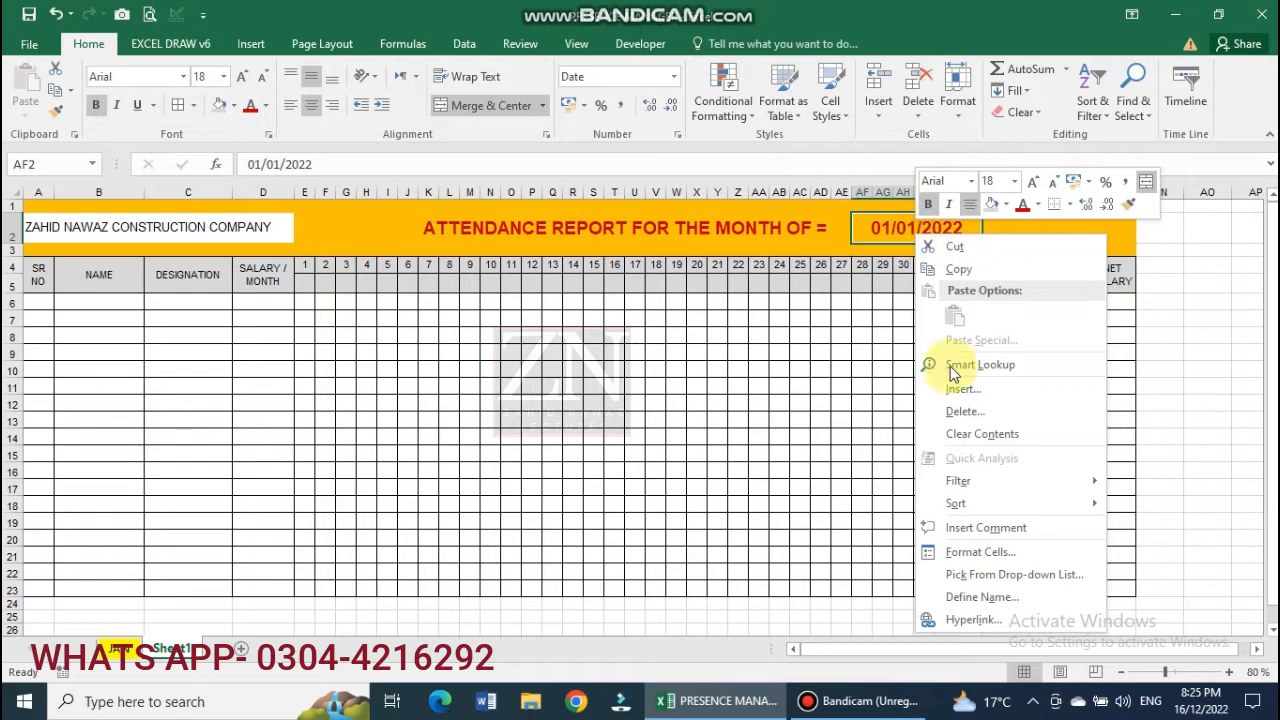
{"action": "left_click", "coordinate": [980, 550]}
{"action": "left_click", "coordinate": [777, 465]}
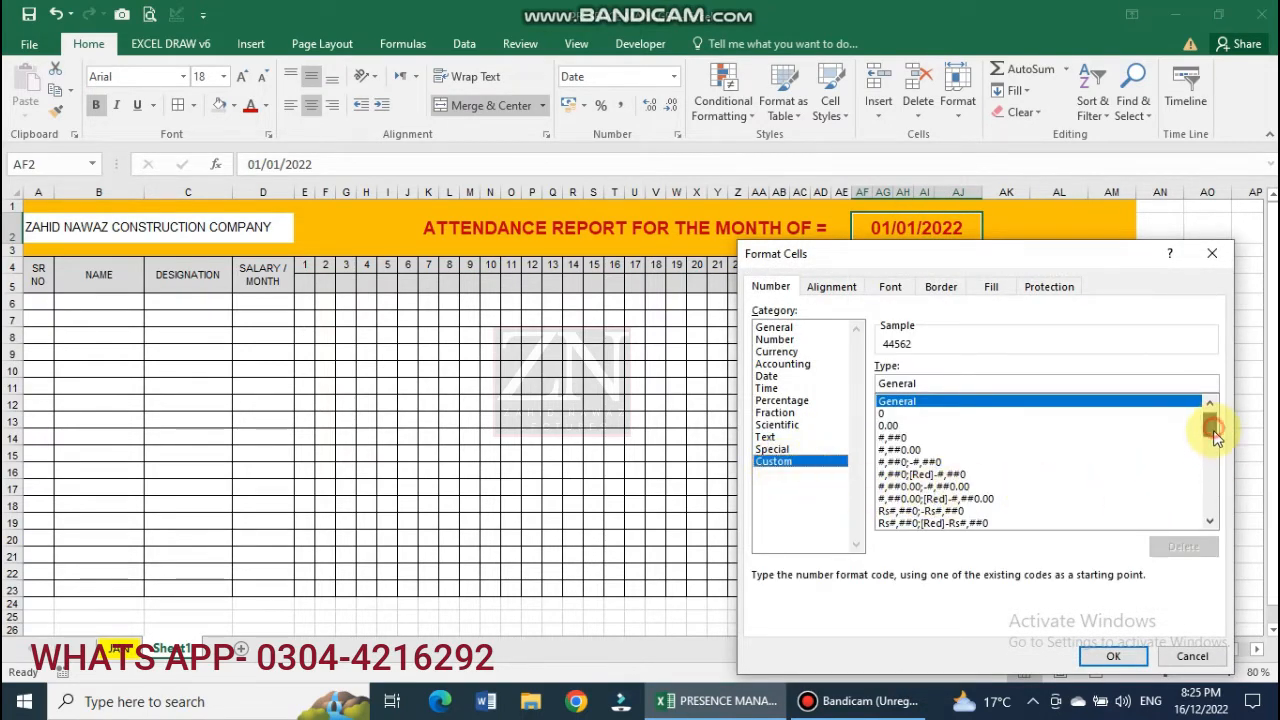
{"action": "left_click_drag", "start_coordinate": [1213, 432], "coordinate": [1216, 457]}
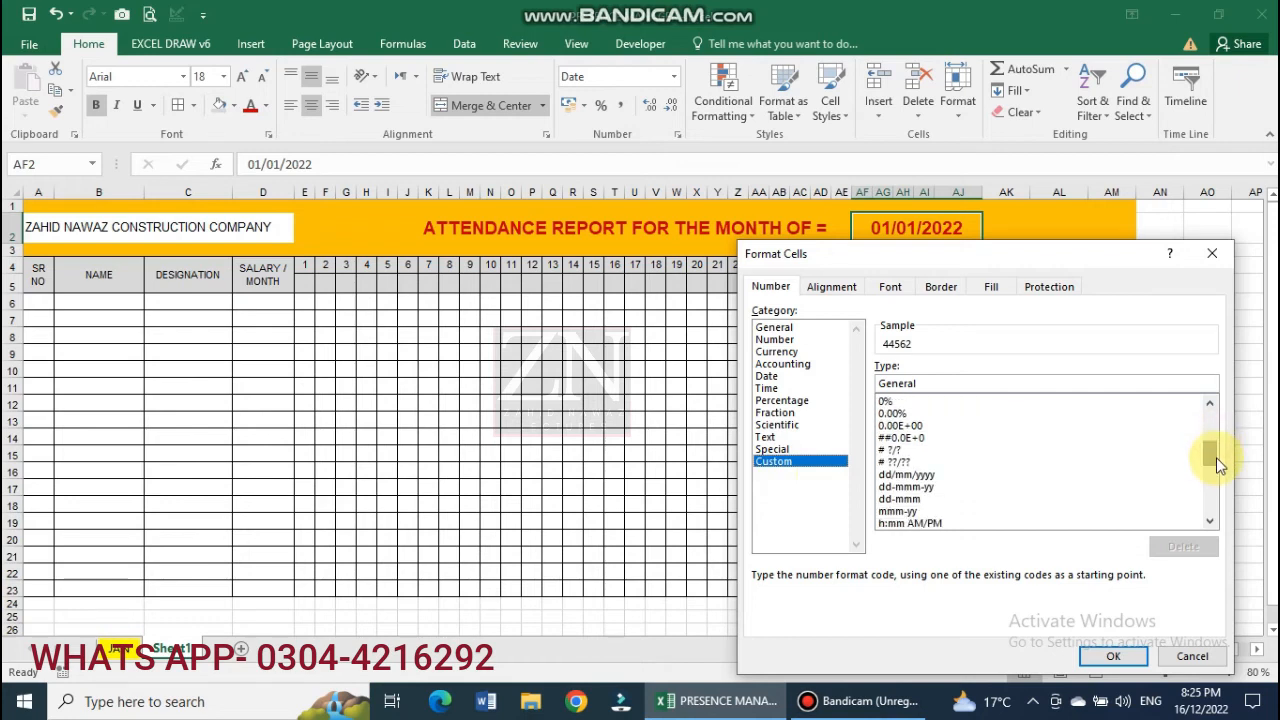
{"action": "left_click", "coordinate": [910, 502]}
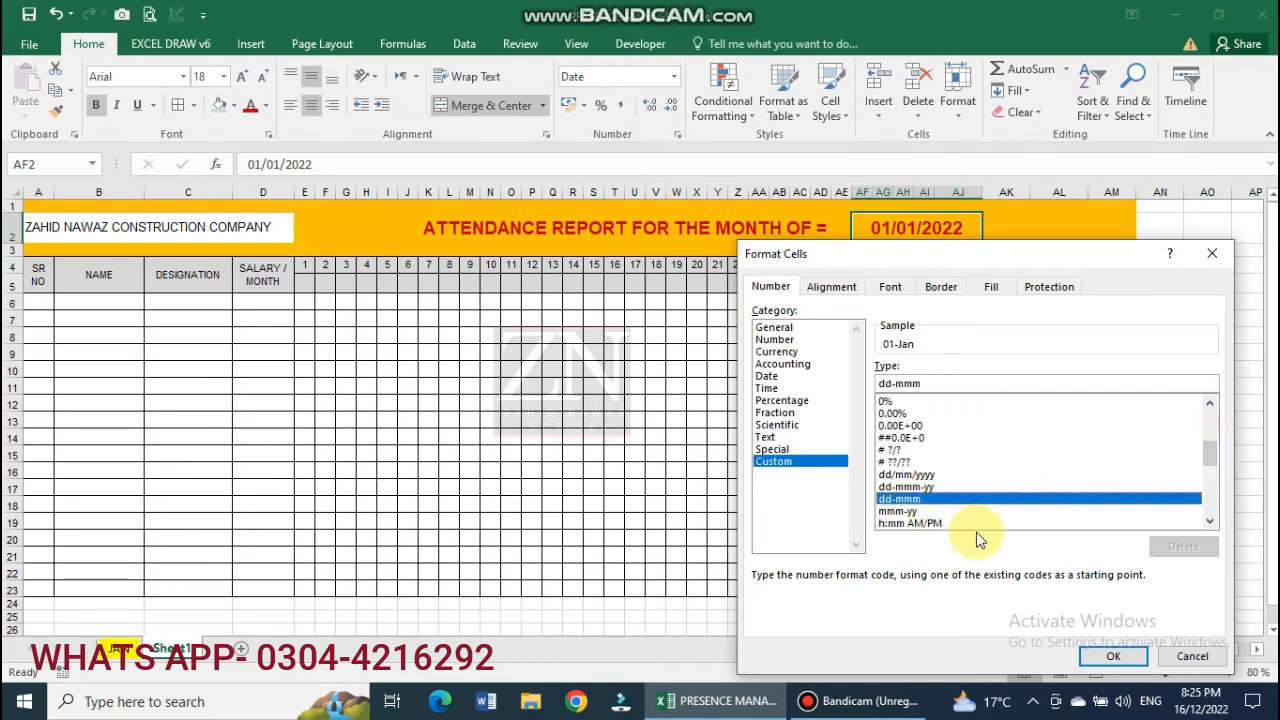
{"action": "left_click", "coordinate": [900, 511]}
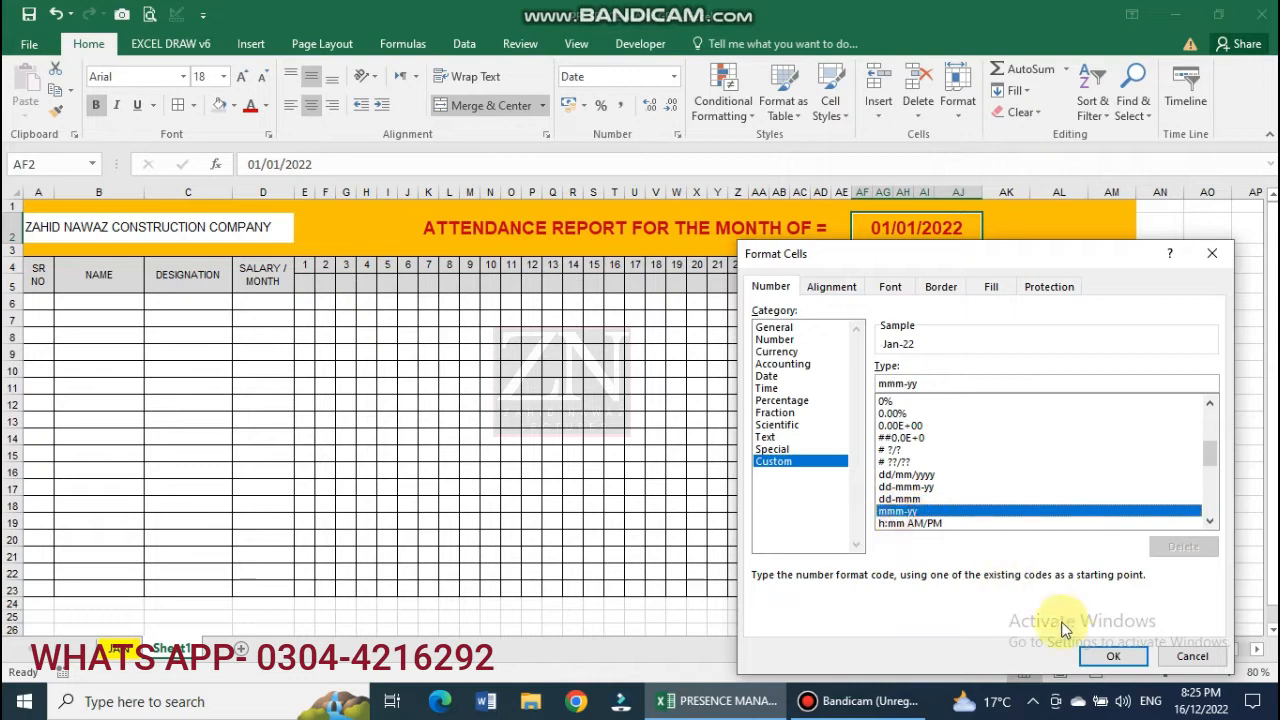
{"action": "left_click", "coordinate": [1113, 656]}
Enter serial number 1 in A6.
{"action": "left_click", "coordinate": [38, 303]}
{"action": "type", "text": "1"}
{"action": "key", "text": "Return"}
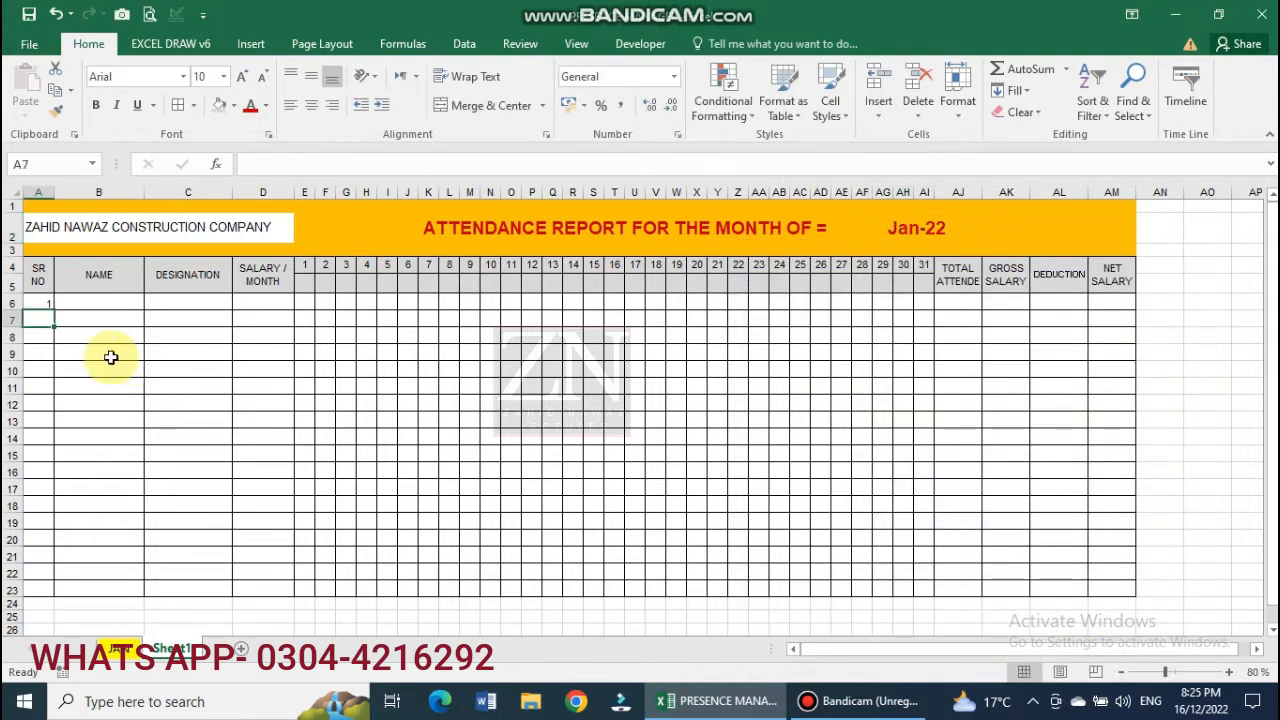
Centre the serial numbers, enter the first employee's name and PROJECT MANAGER, and widen column C.
{"action": "left_click_drag", "start_coordinate": [38, 303], "coordinate": [35, 587]}
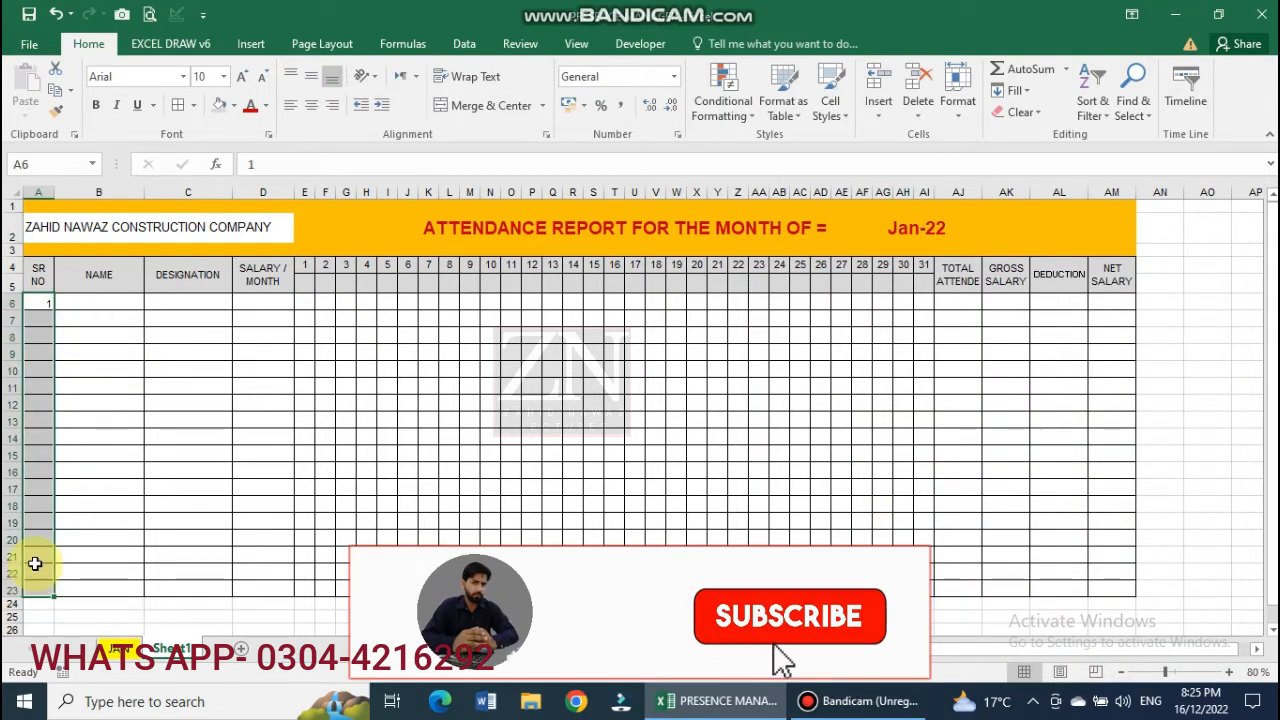
{"action": "left_click", "coordinate": [311, 104]}
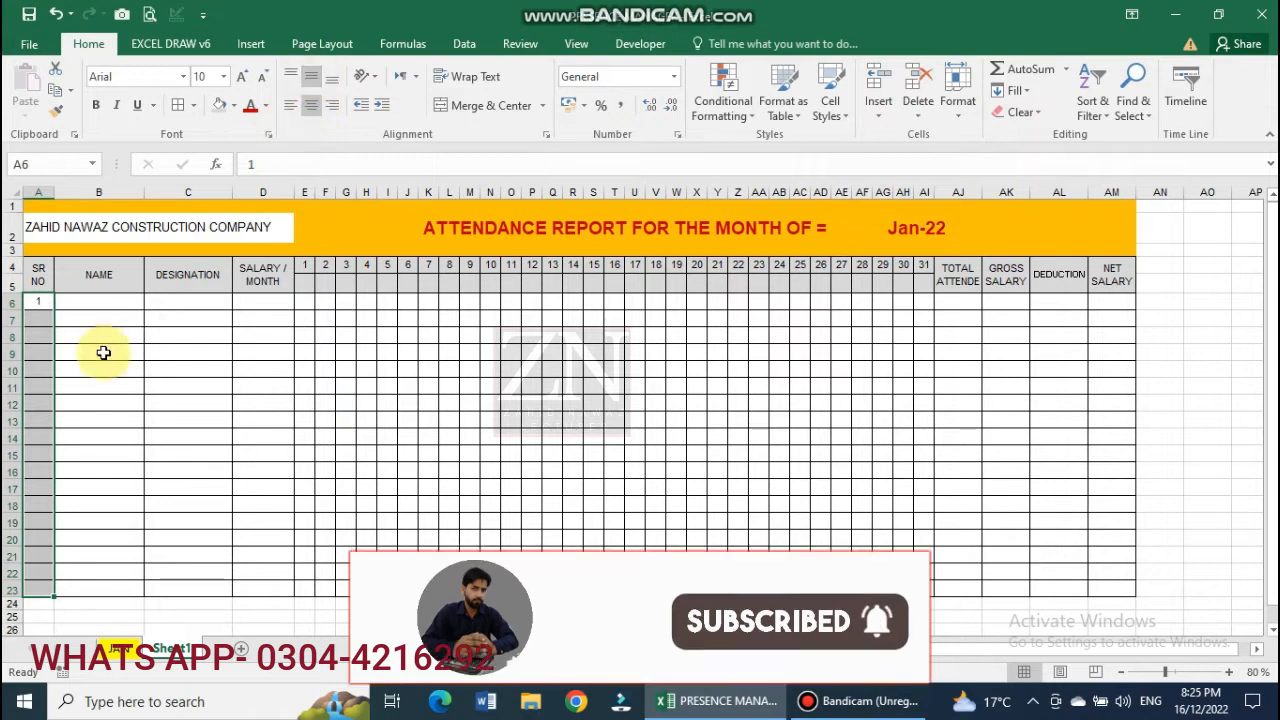
{"action": "left_click", "coordinate": [96, 303]}
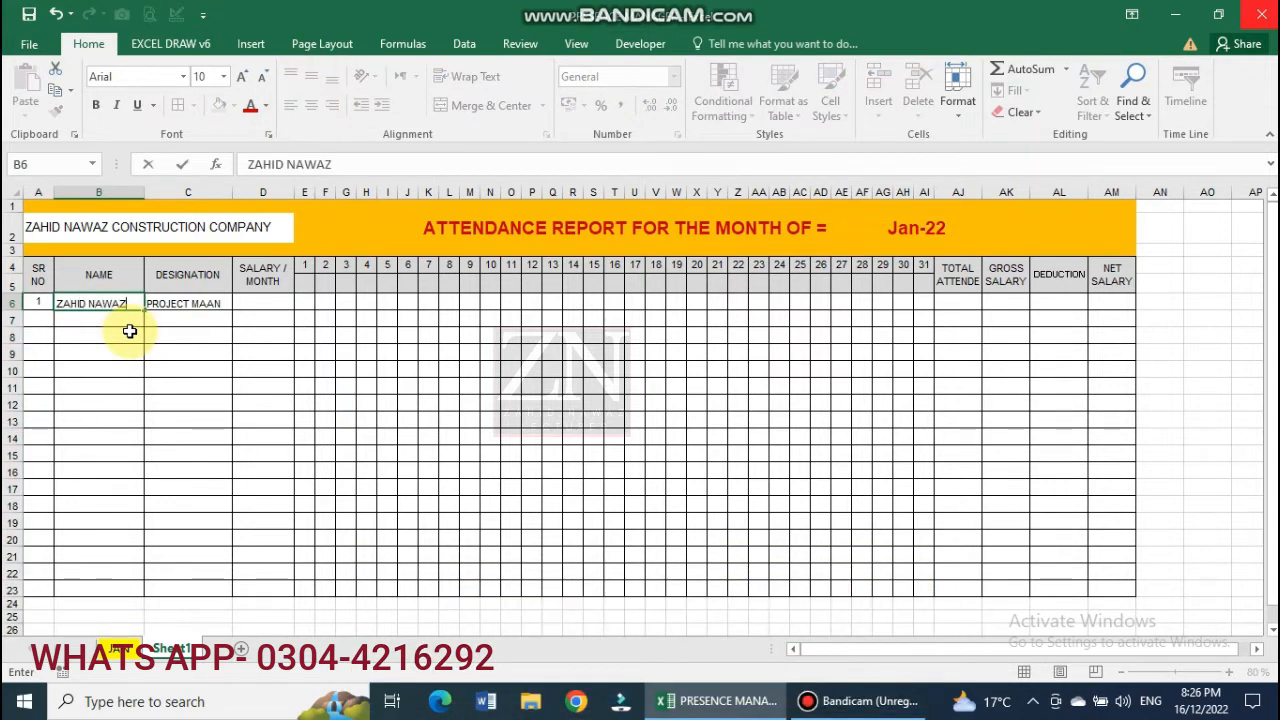
{"action": "key", "text": "Tab"}
{"action": "type", "text": "PRO"}
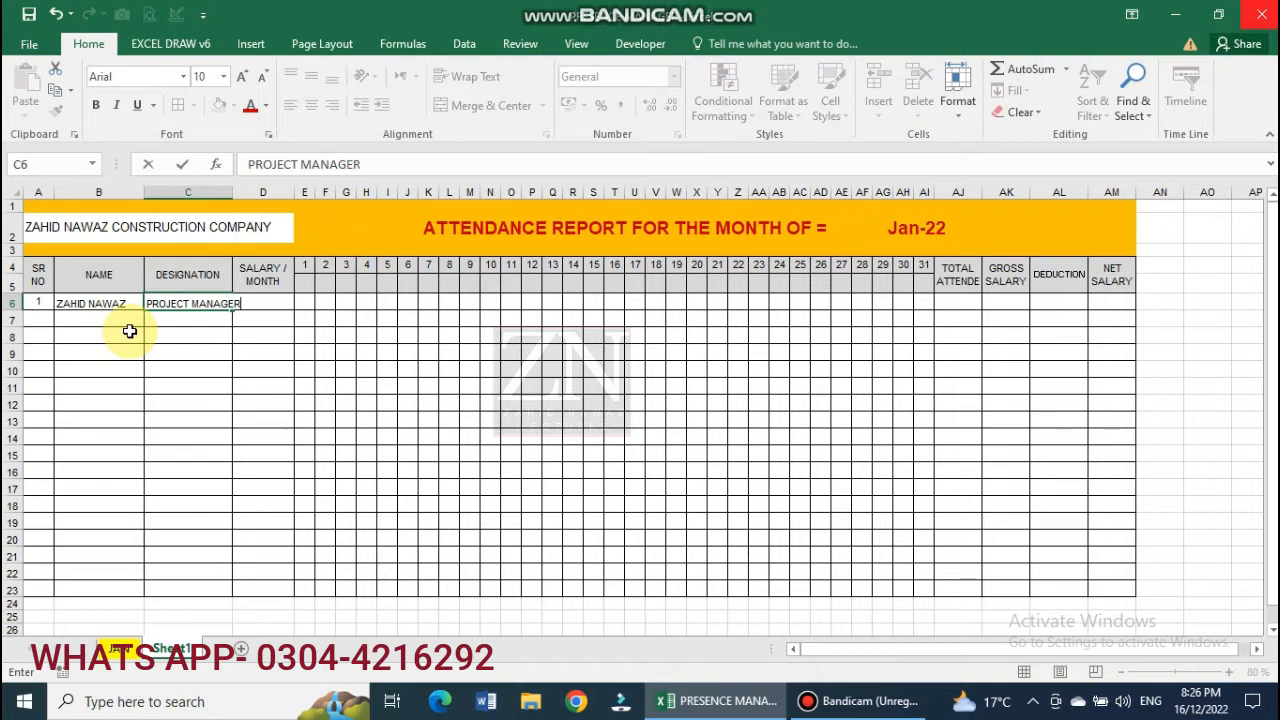
{"action": "left_click", "coordinate": [206, 400]}
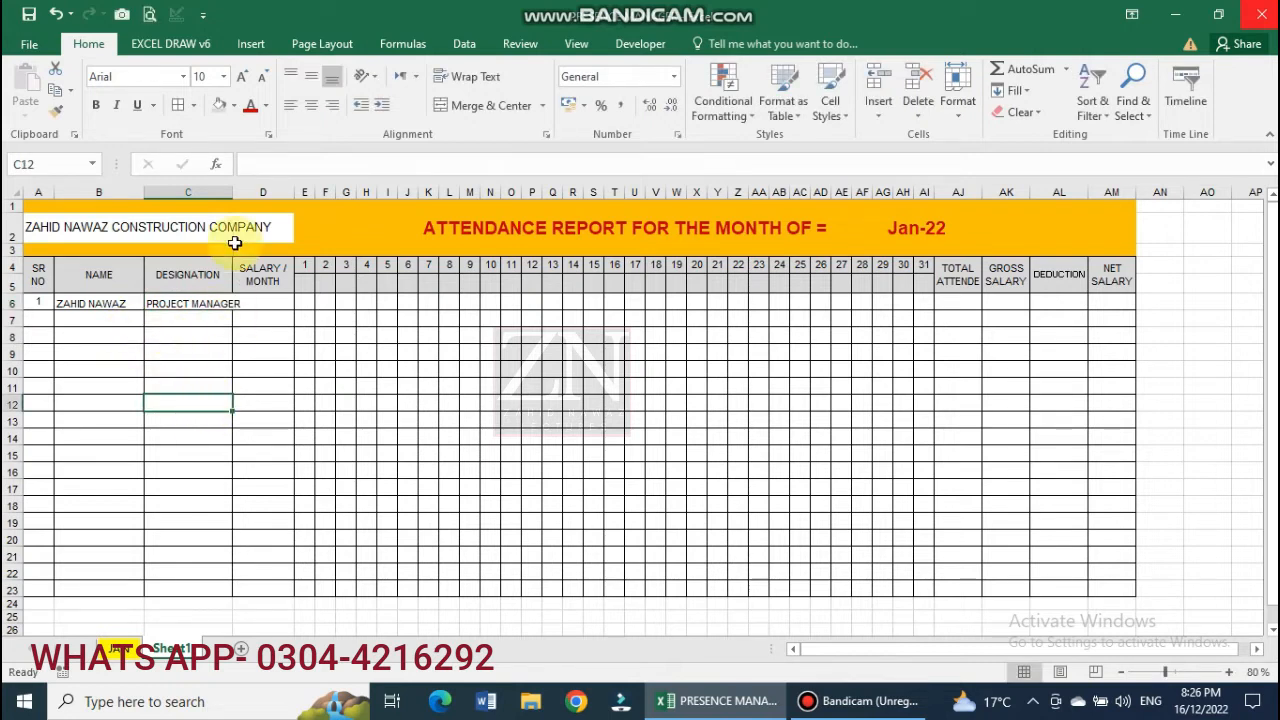
{"action": "left_click_drag", "start_coordinate": [228, 192], "coordinate": [240, 192]}
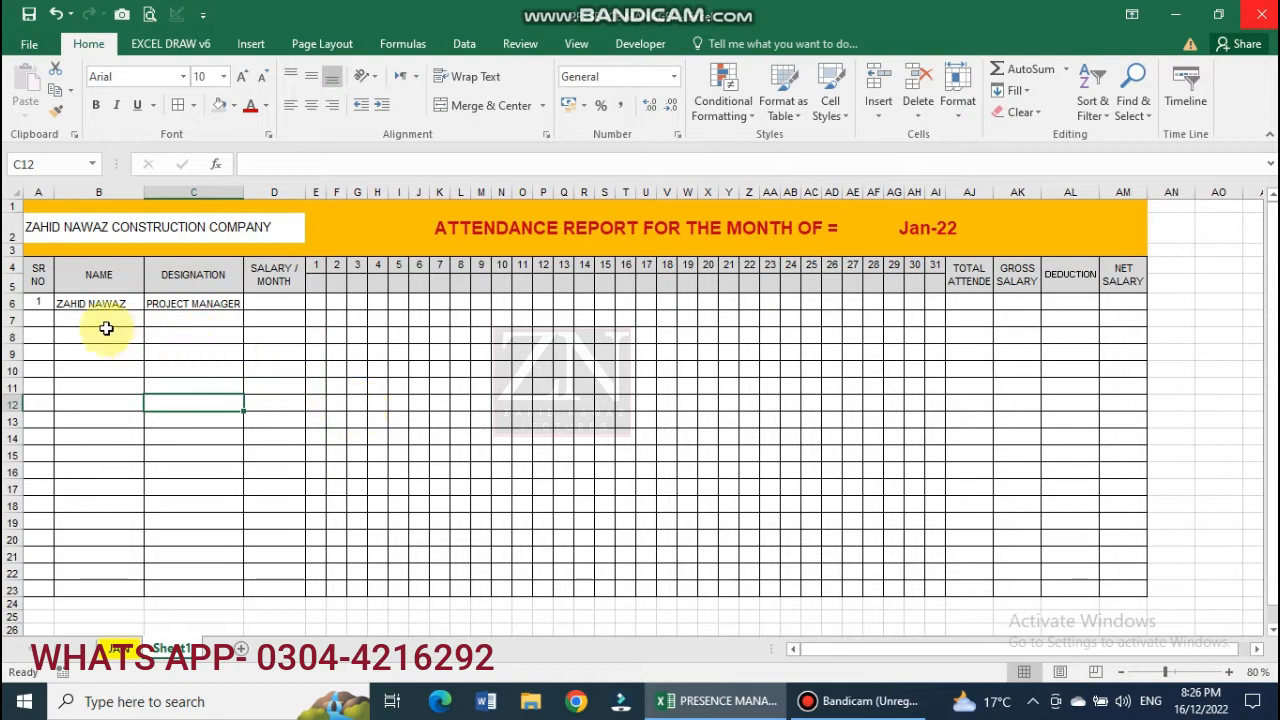
Left-align the first employee row entries in B6:D6.
{"action": "left_click_drag", "start_coordinate": [57, 310], "coordinate": [264, 310]}
{"action": "left_click", "coordinate": [315, 103]}
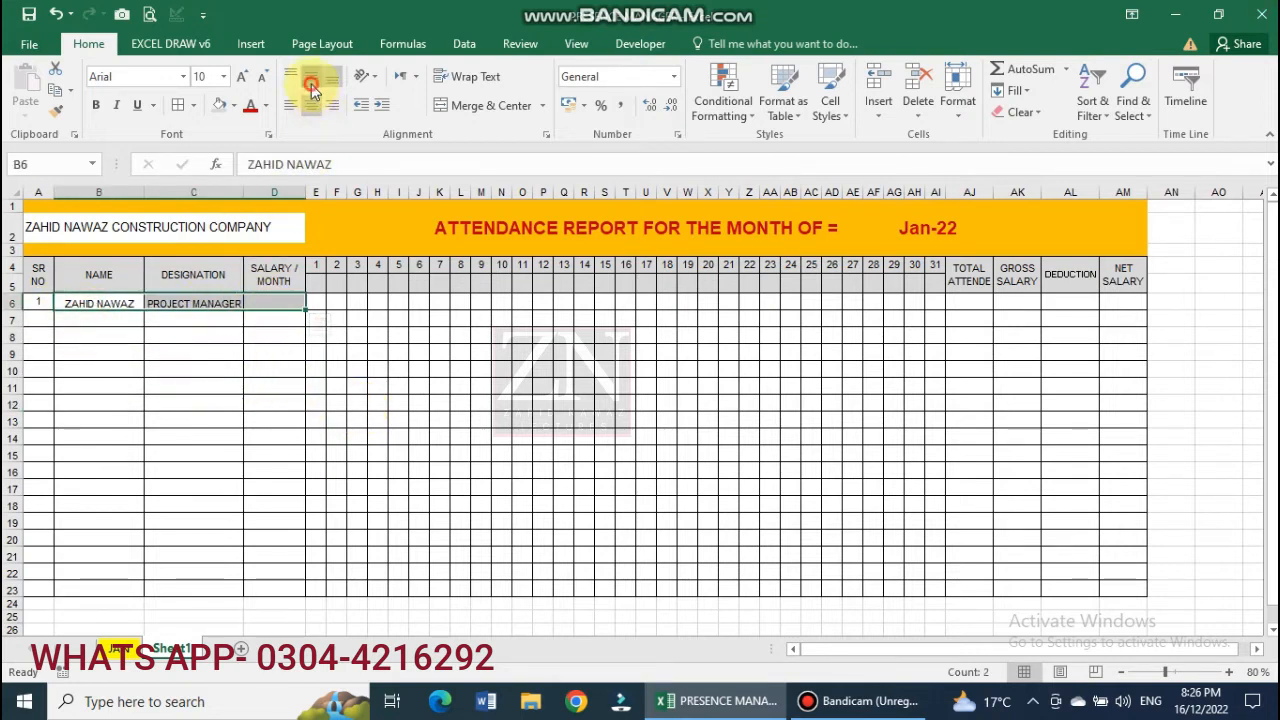
{"action": "left_click", "coordinate": [288, 105]}
{"action": "left_click", "coordinate": [208, 345]}
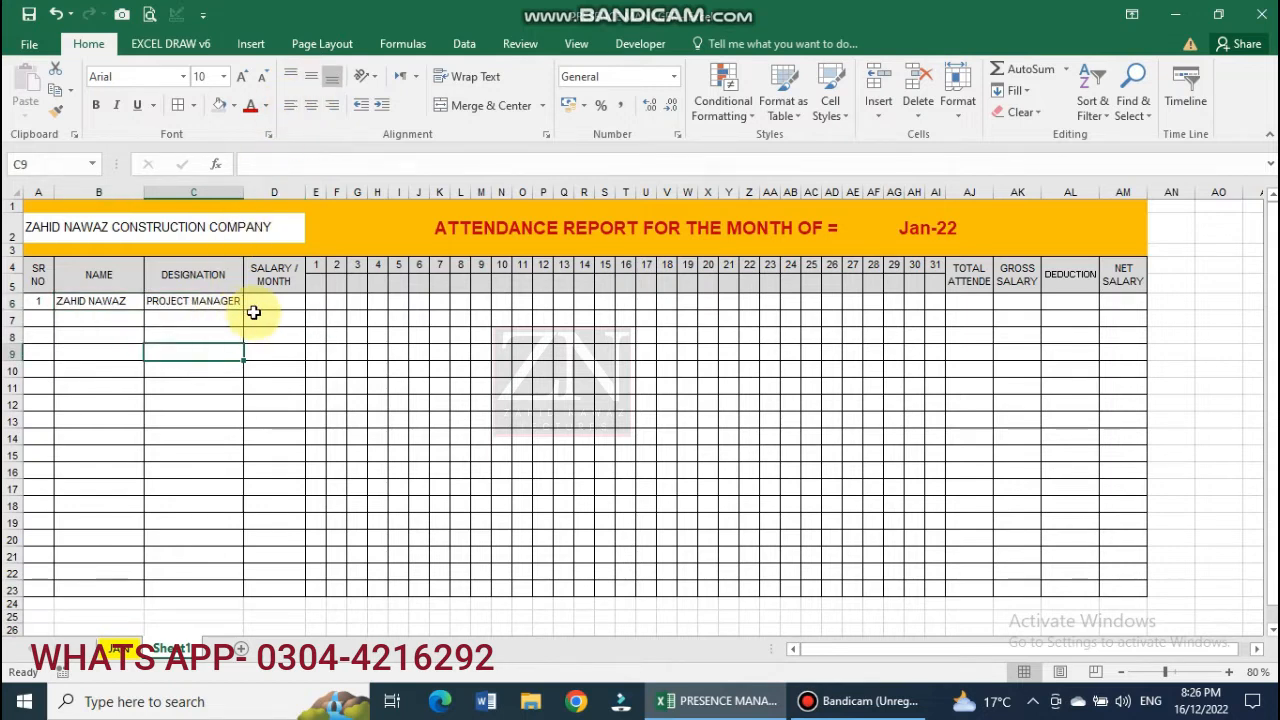
Enter a monthly salary of 50000 in D6 and centre it.
{"action": "left_click", "coordinate": [255, 304]}
{"action": "type", "text": "5"}
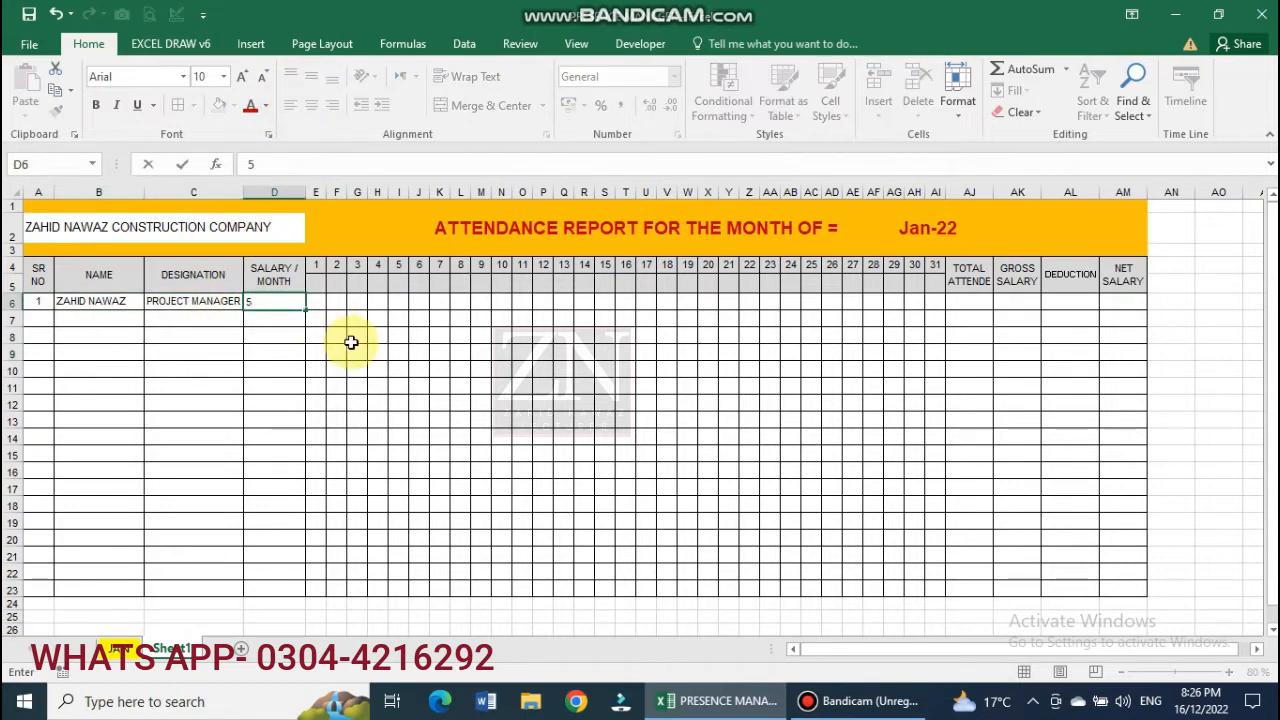
{"action": "type", "text": "0000"}
{"action": "key", "text": "Return"}
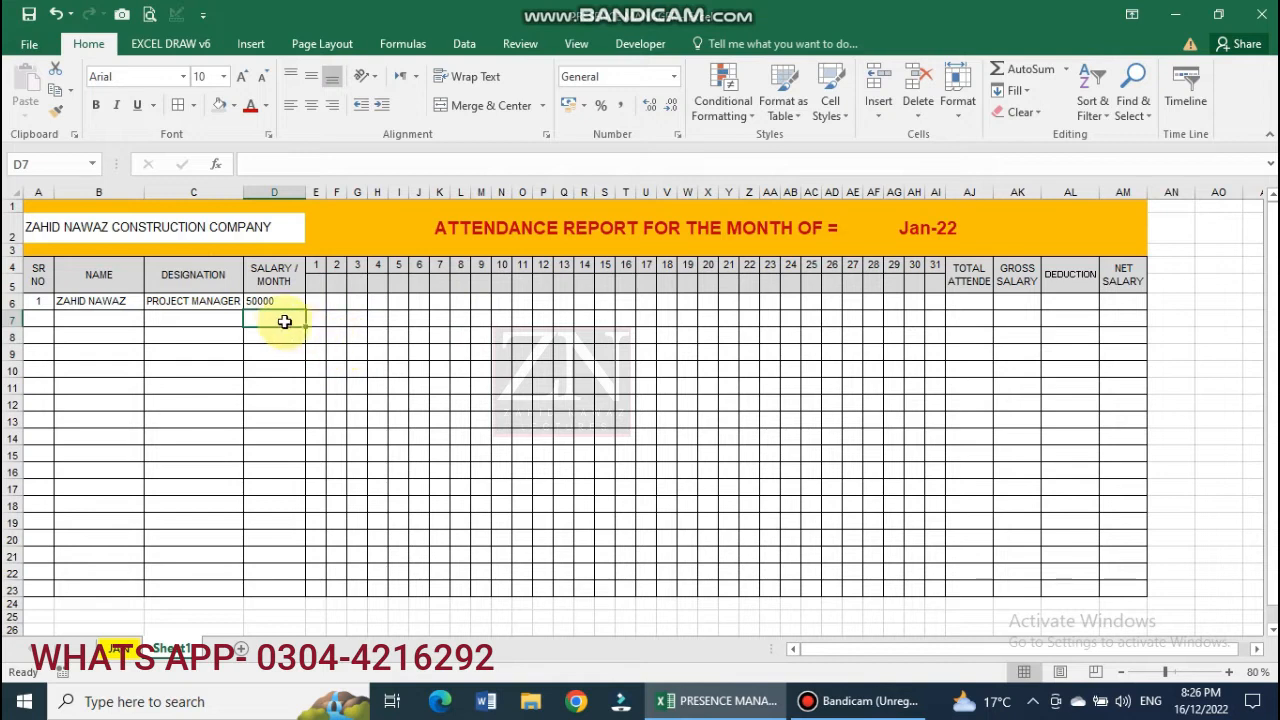
{"action": "left_click", "coordinate": [267, 302]}
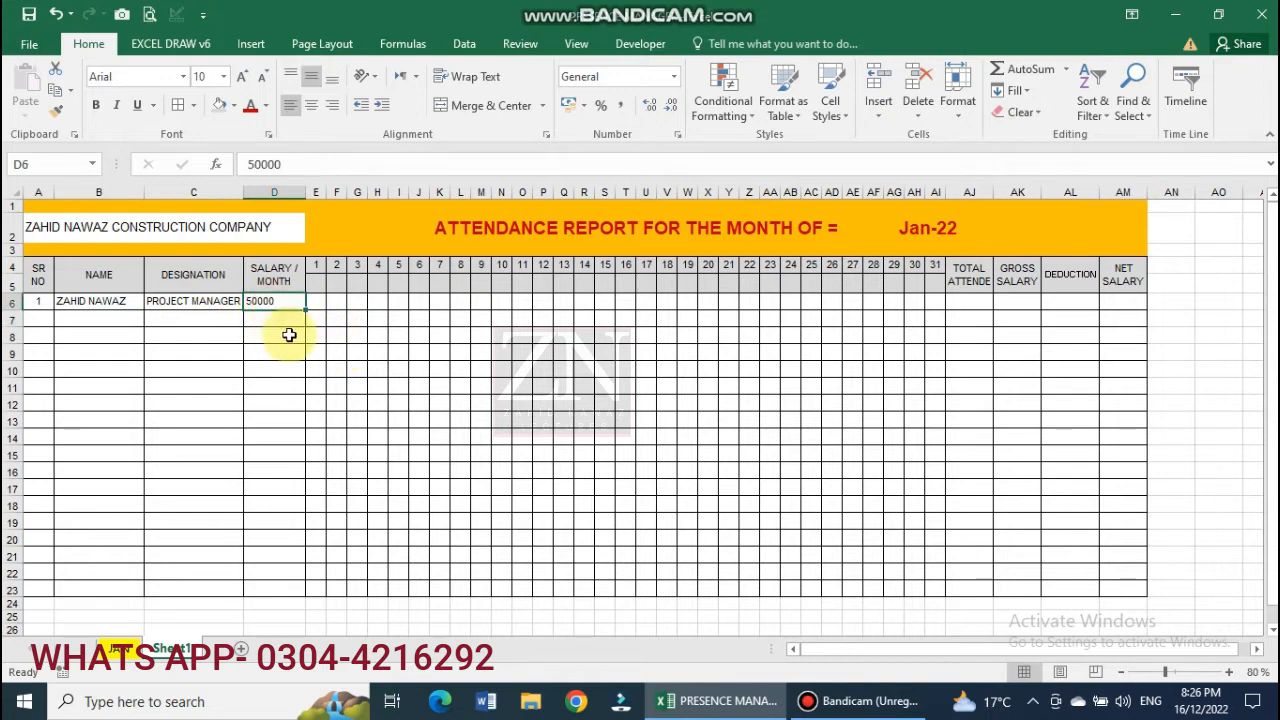
{"action": "left_click", "coordinate": [311, 104]}
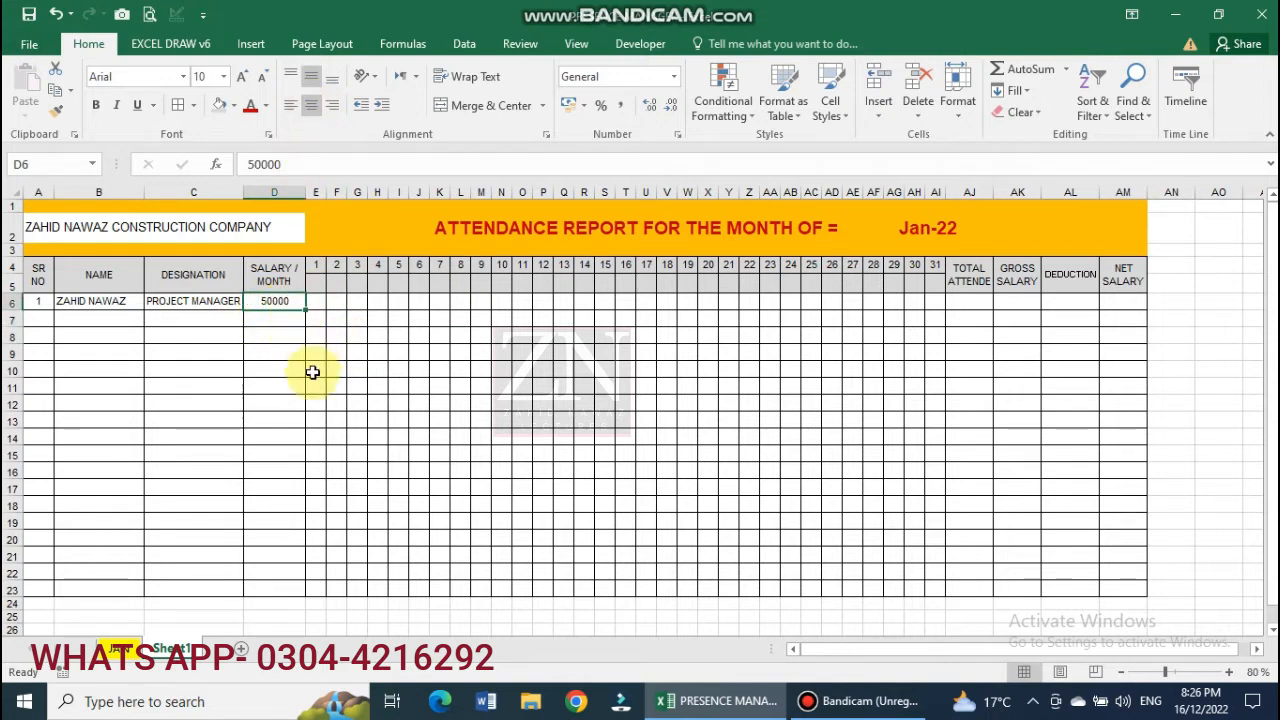
{"action": "left_click", "coordinate": [383, 450]}
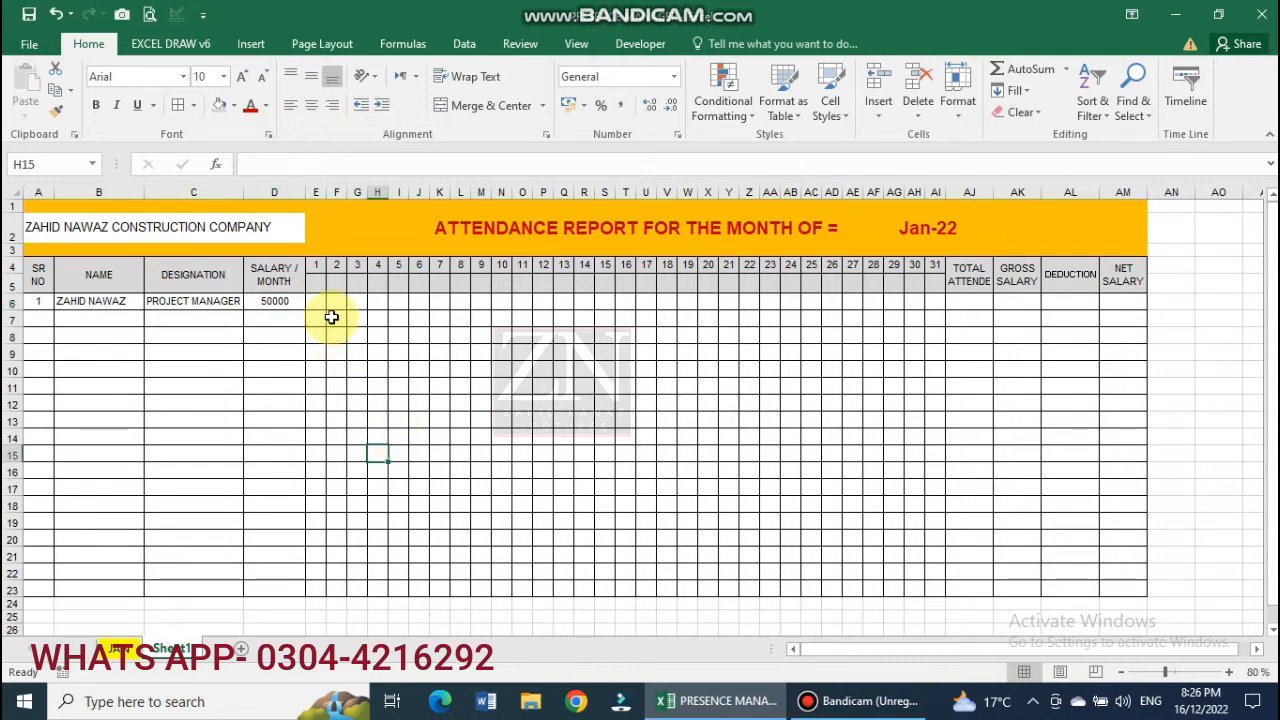
Link E4 to the report month with =AF2 and widen column E to show Jan-22.
{"action": "left_click", "coordinate": [316, 265]}
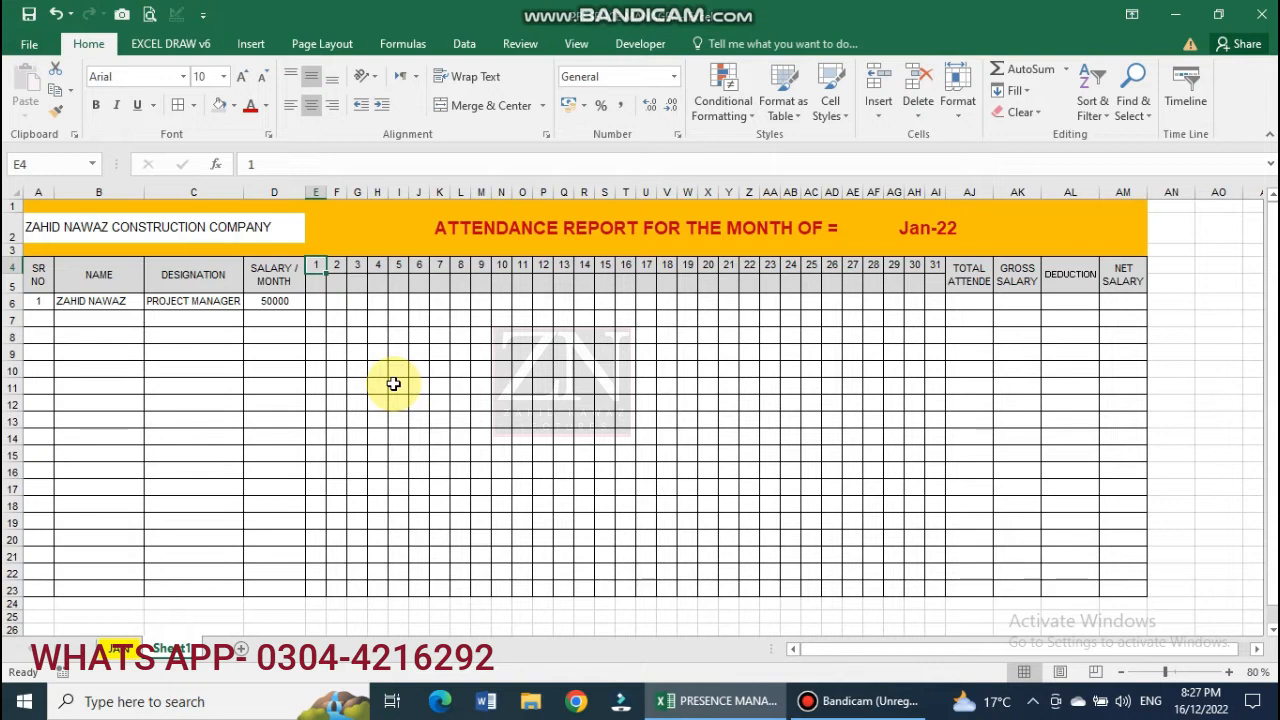
{"action": "type", "text": "="}
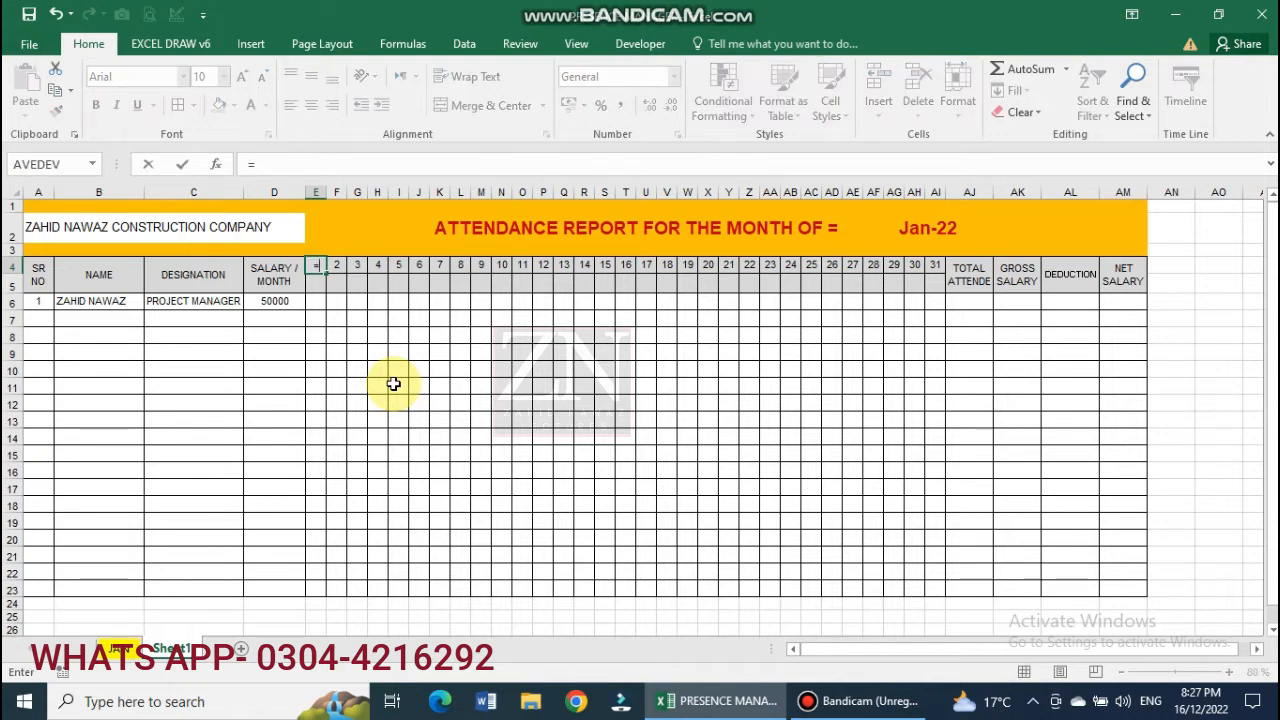
{"action": "left_click", "coordinate": [926, 230]}
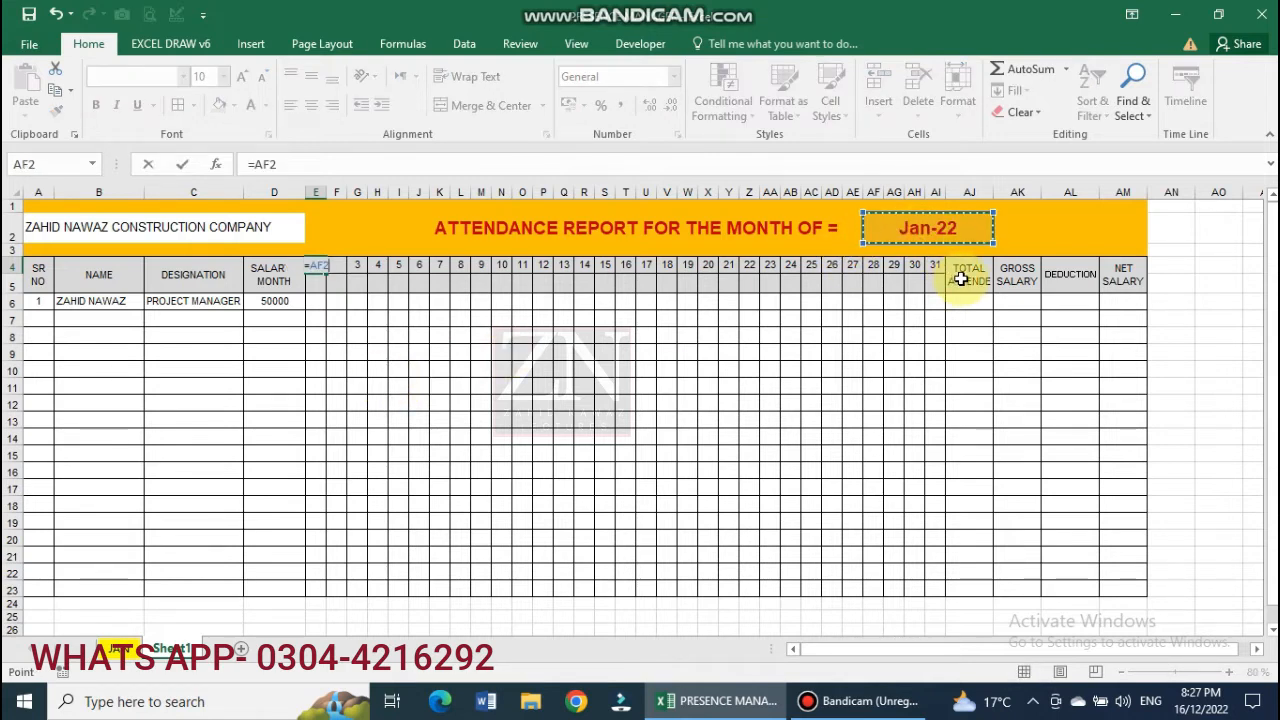
{"action": "key", "text": "Return"}
{"action": "left_click", "coordinate": [318, 265]}
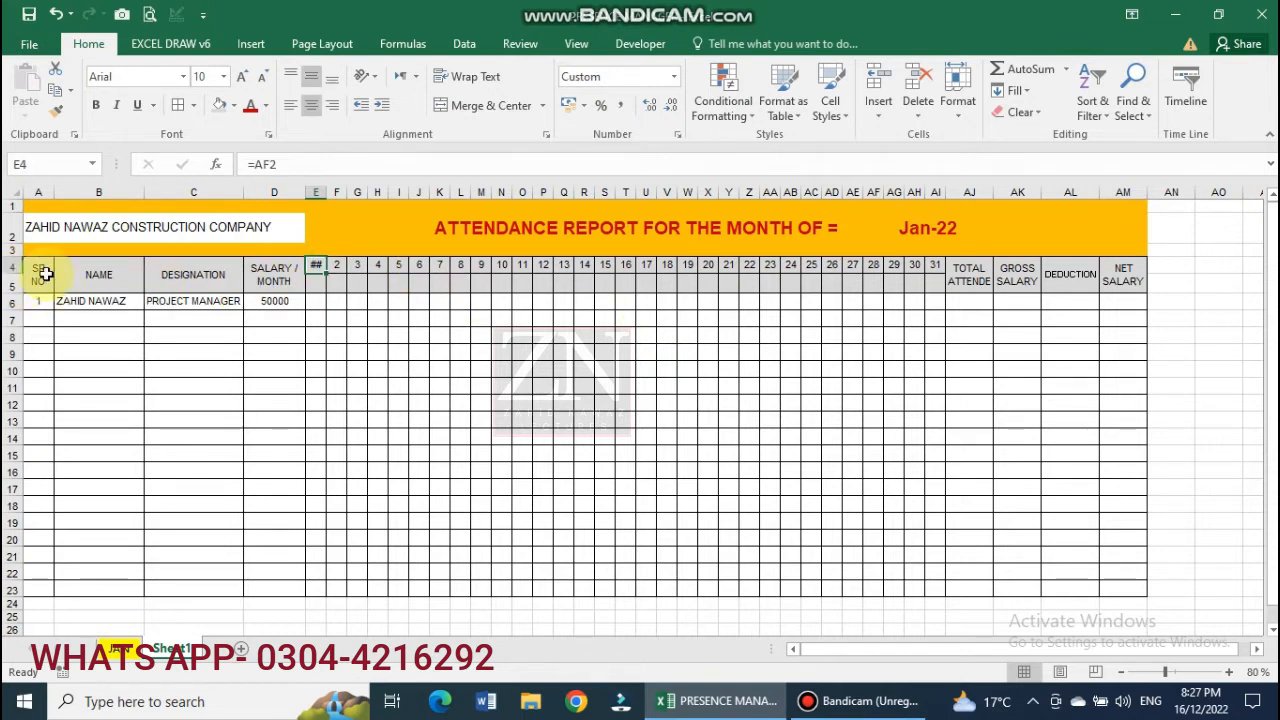
{"action": "left_click_drag", "start_coordinate": [325, 192], "coordinate": [363, 208]}
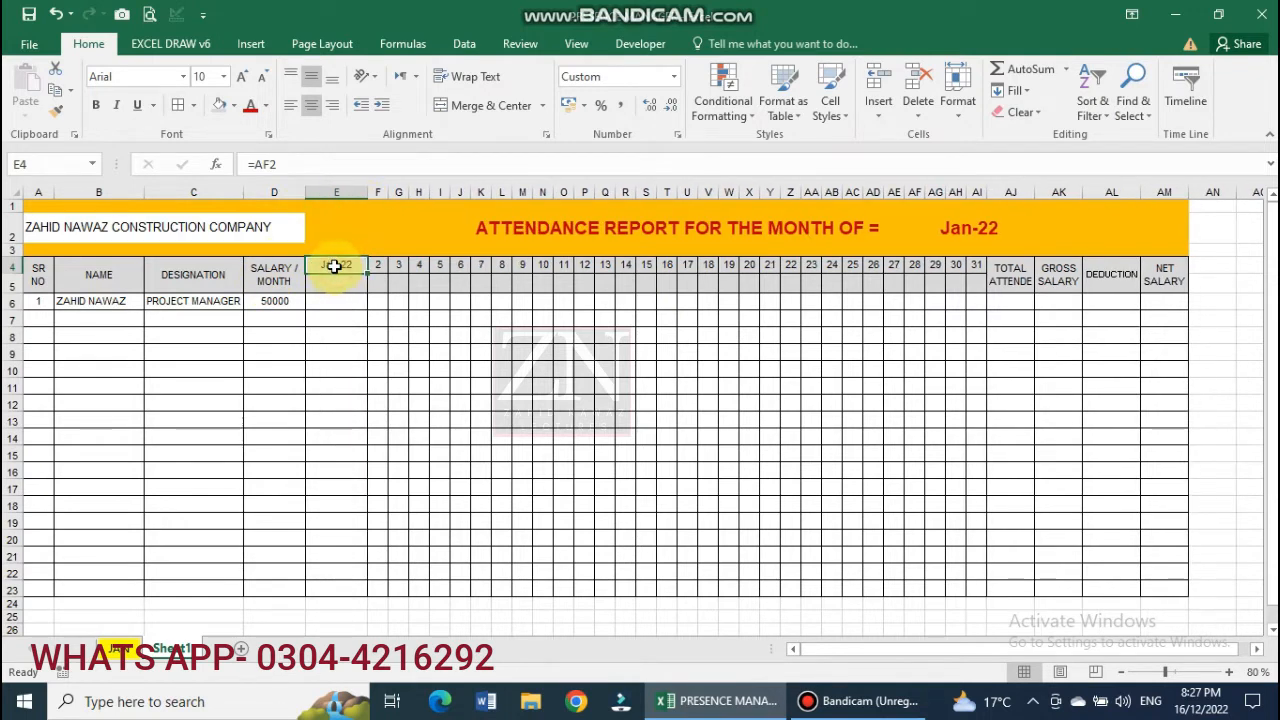
Apply a custom dd number format to E4 so it displays 01.
{"action": "right_click", "coordinate": [335, 266]}
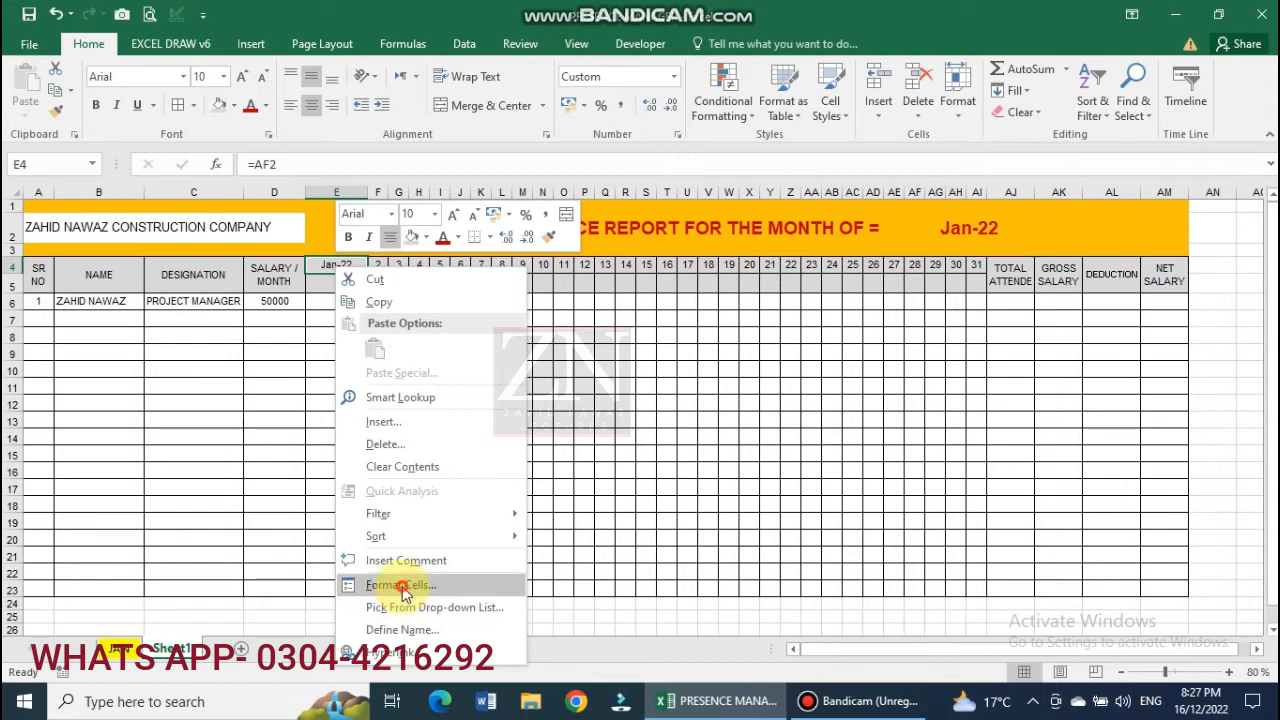
{"action": "left_click", "coordinate": [402, 587]}
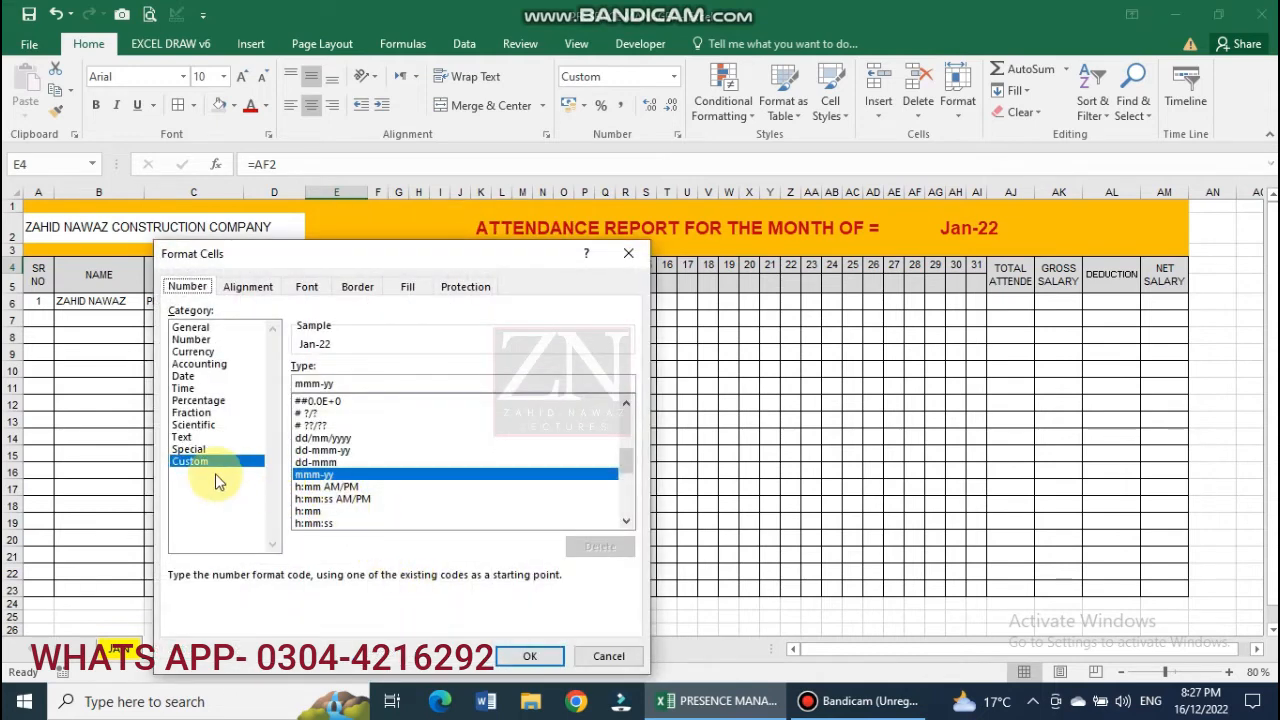
{"action": "left_click", "coordinate": [316, 463]}
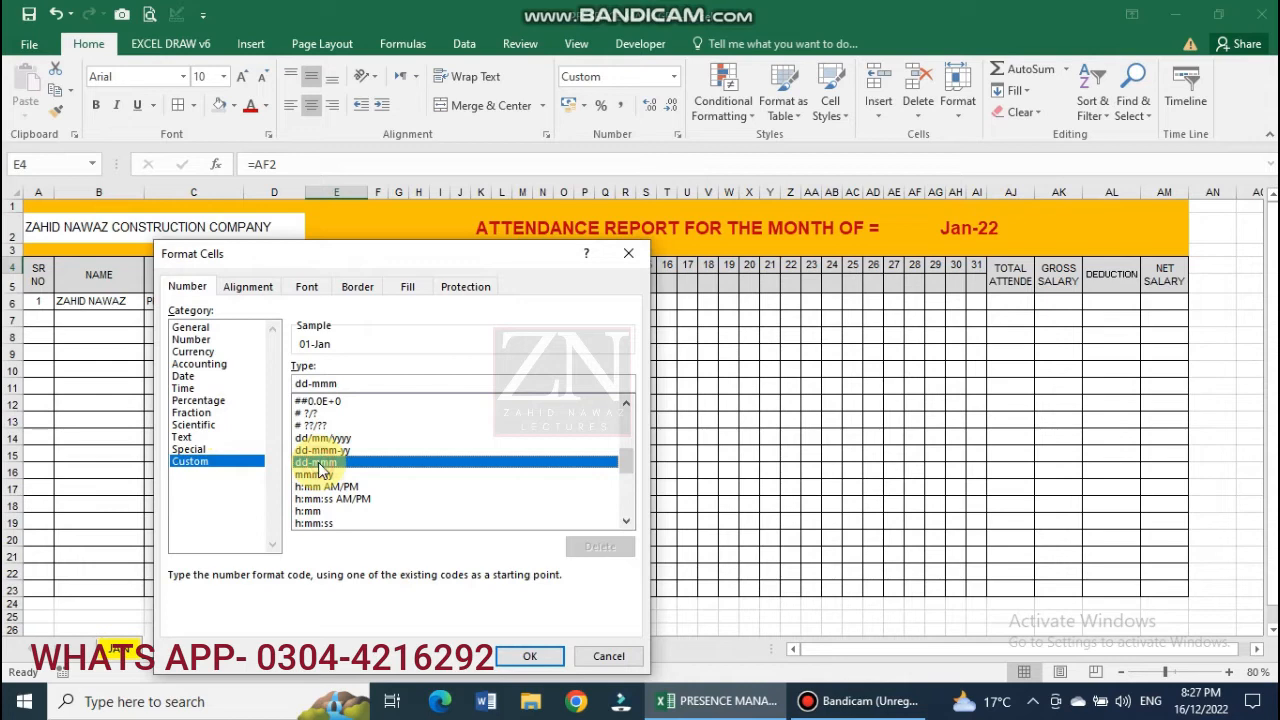
{"action": "left_click", "coordinate": [344, 383]}
{"action": "key", "text": "BackSpace"}
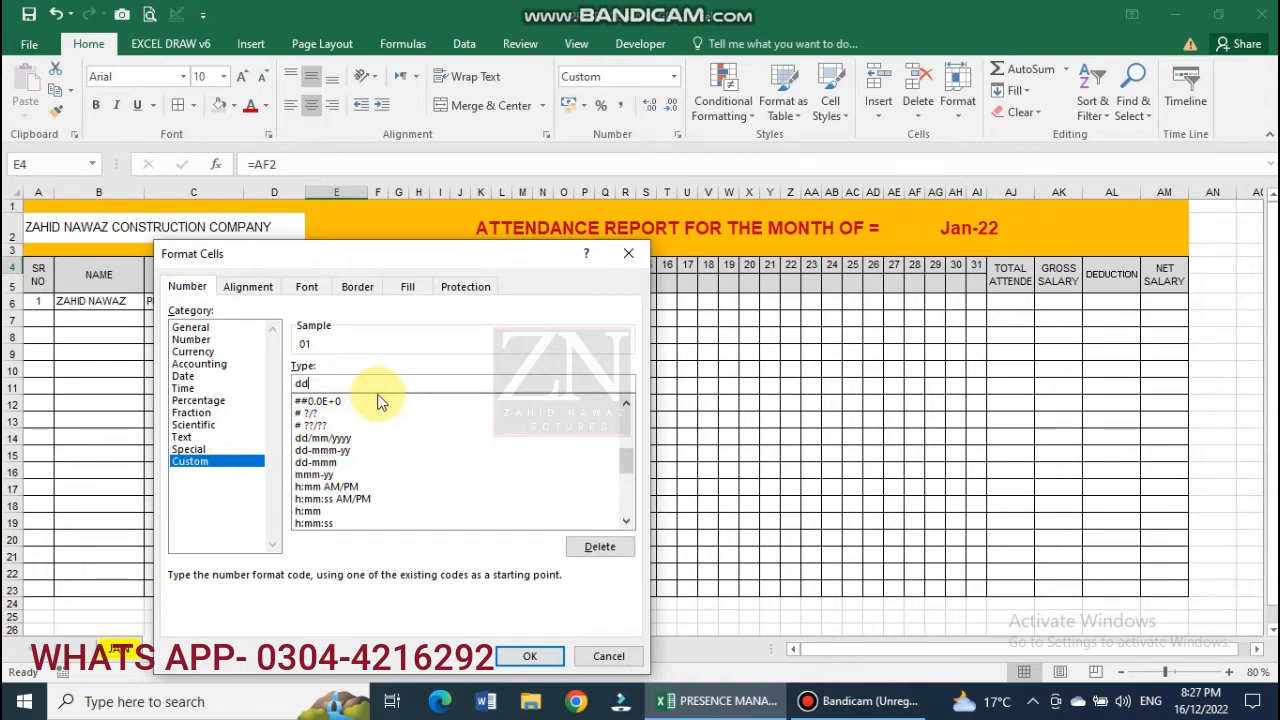
{"action": "left_click", "coordinate": [530, 656]}
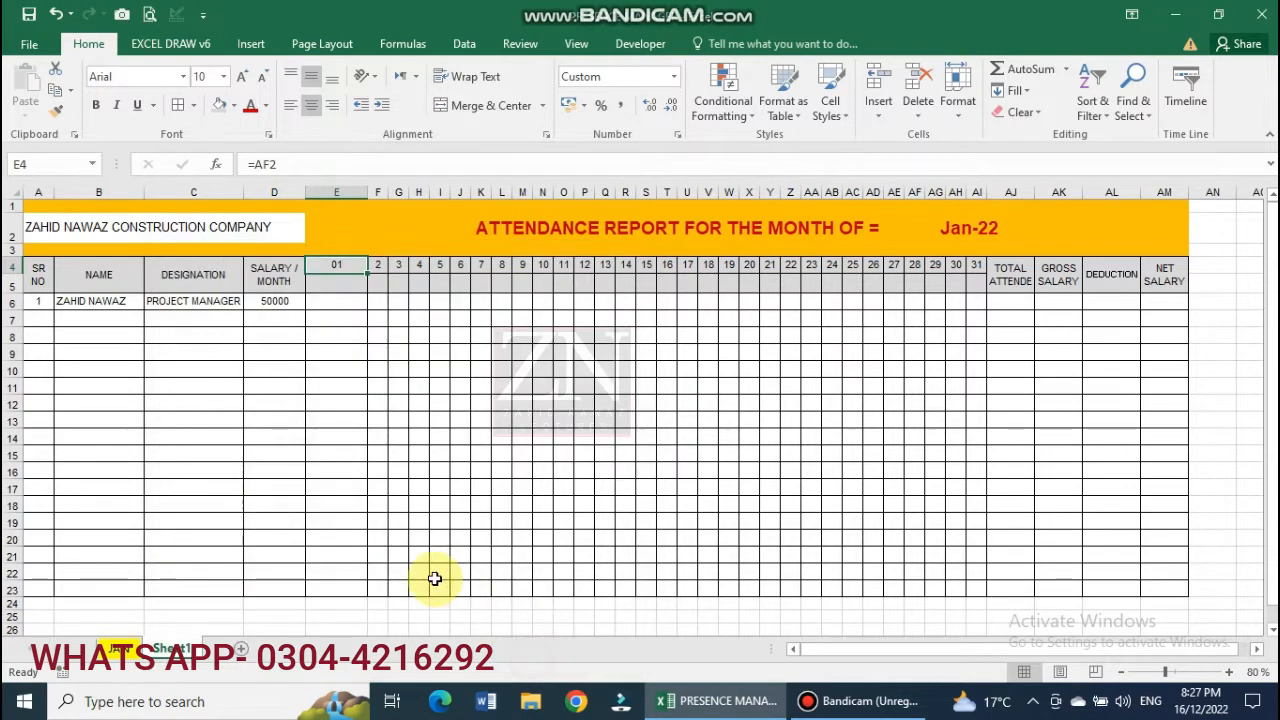
Enter =E4+1 in F4, copy E4's format onto it, and narrow column E.
{"action": "left_click", "coordinate": [381, 268]}
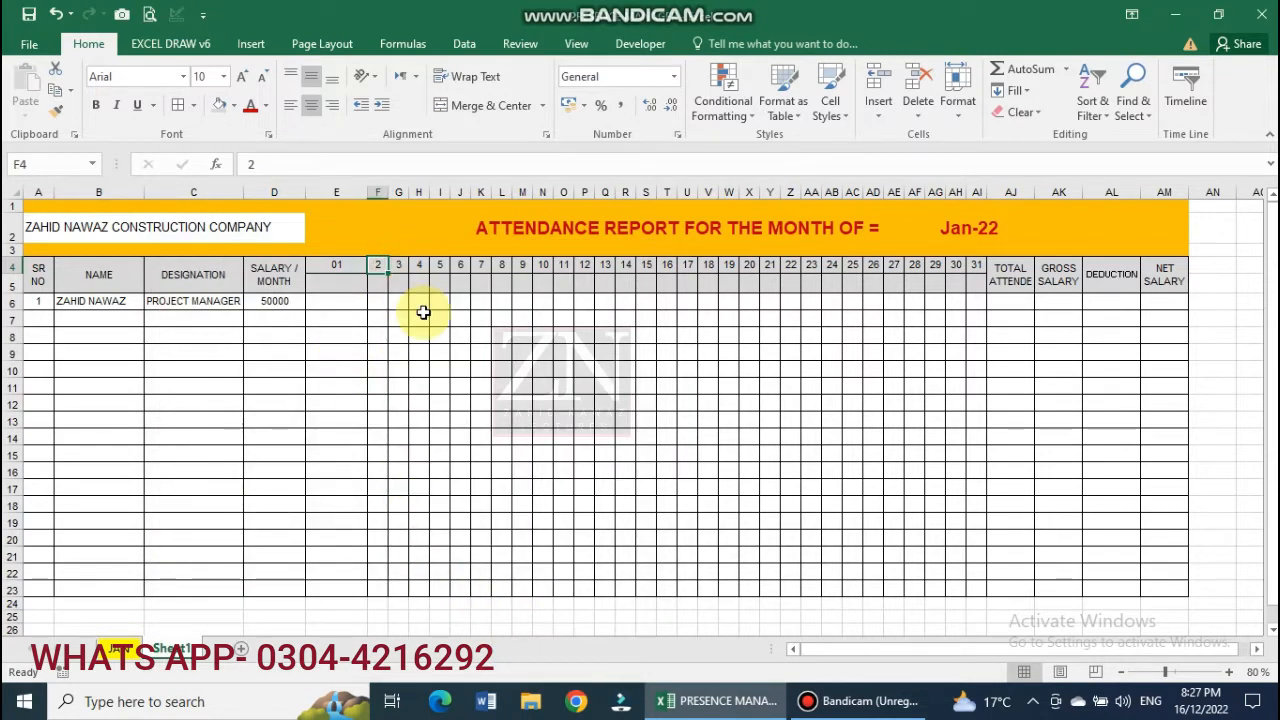
{"action": "type", "text": "="}
{"action": "left_click", "coordinate": [350, 265]}
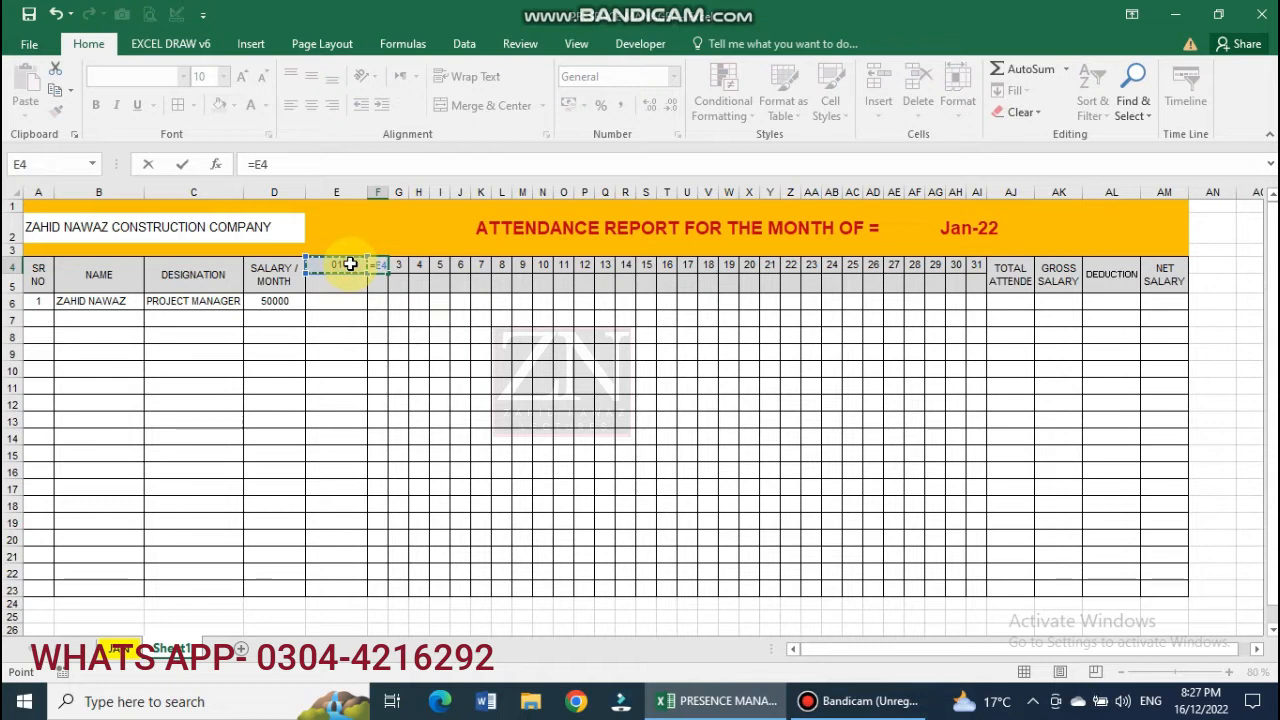
{"action": "type", "text": "+1"}
{"action": "key", "text": "Return"}
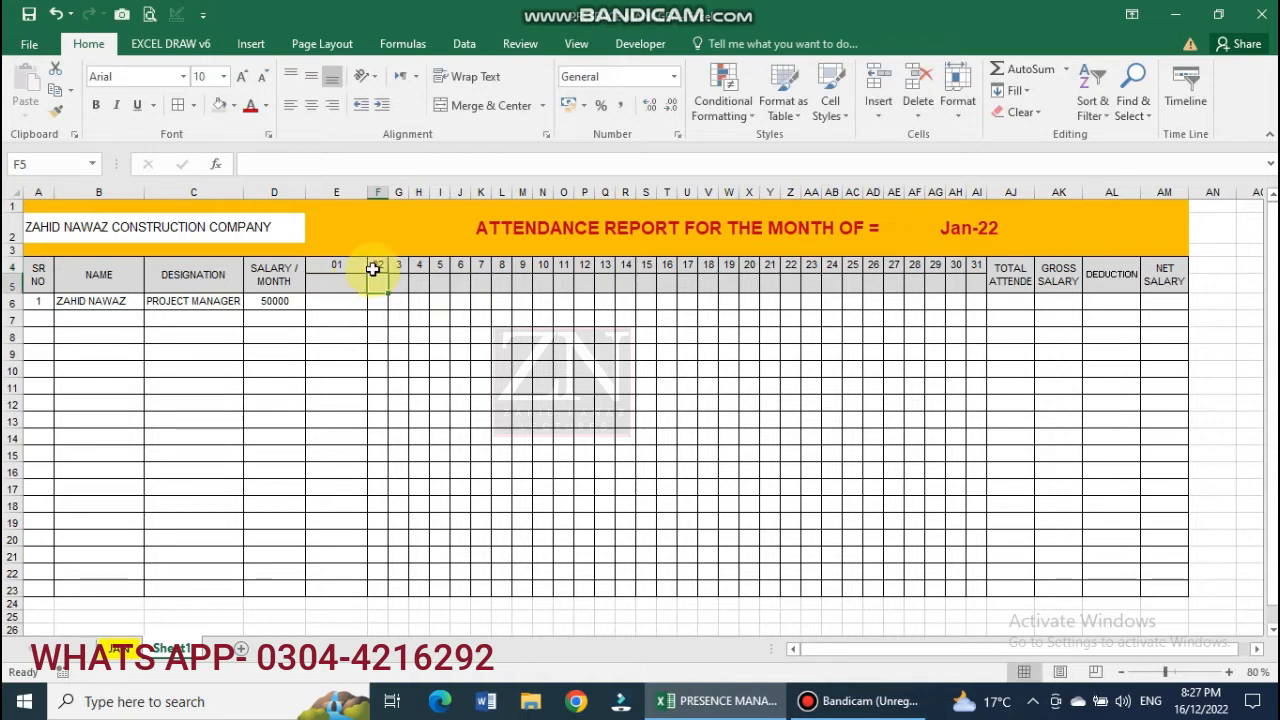
{"action": "left_click", "coordinate": [381, 265]}
{"action": "left_click", "coordinate": [346, 266]}
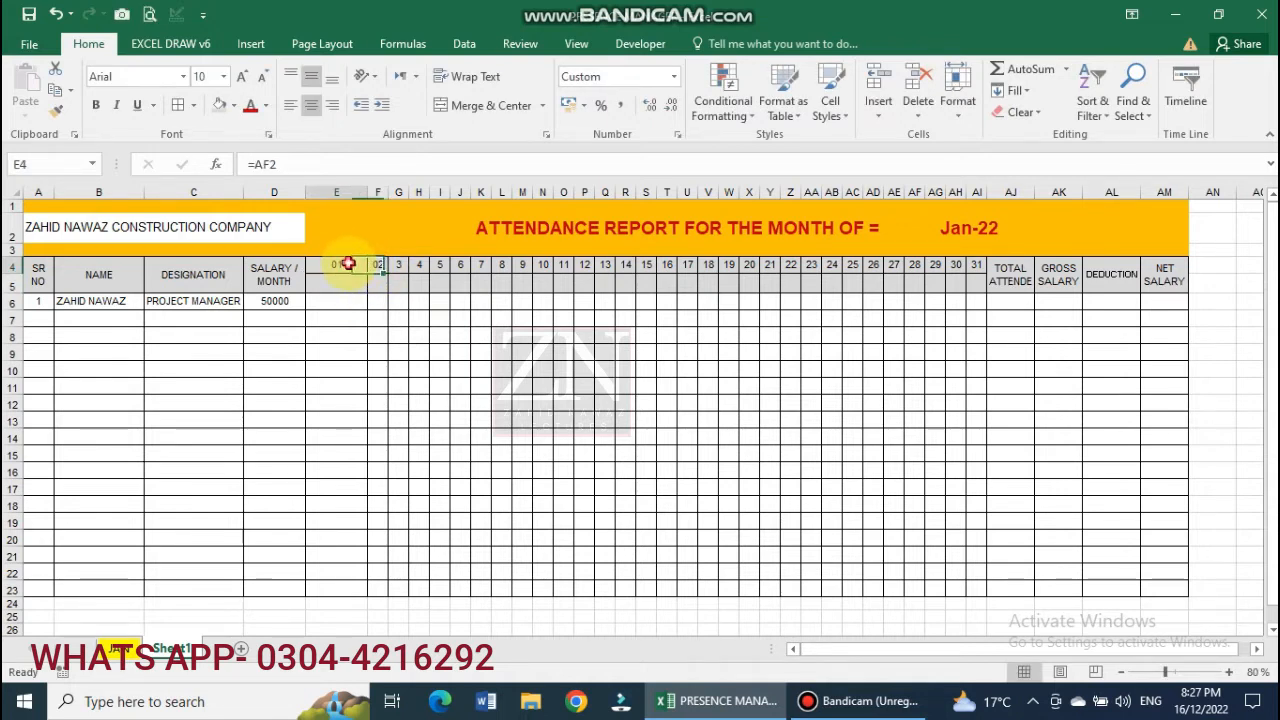
{"action": "left_click", "coordinate": [56, 110]}
{"action": "left_click", "coordinate": [380, 266]}
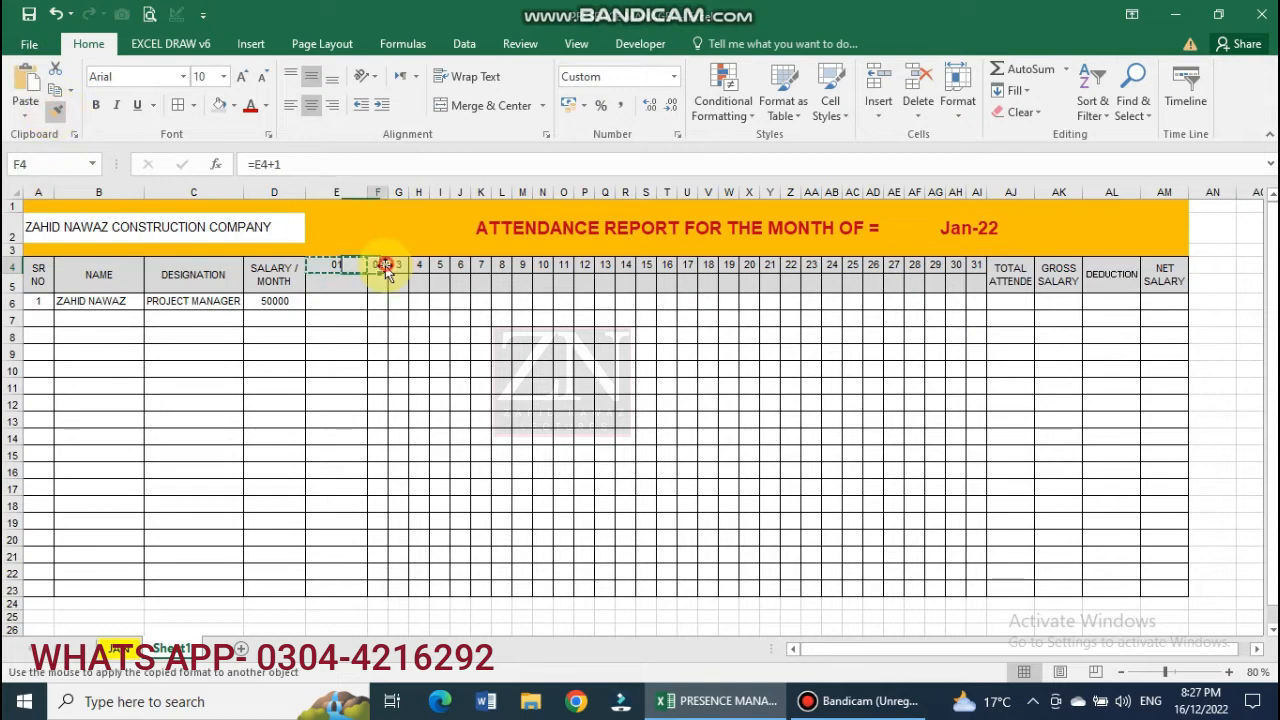
{"action": "left_click_drag", "start_coordinate": [367, 192], "coordinate": [330, 214]}
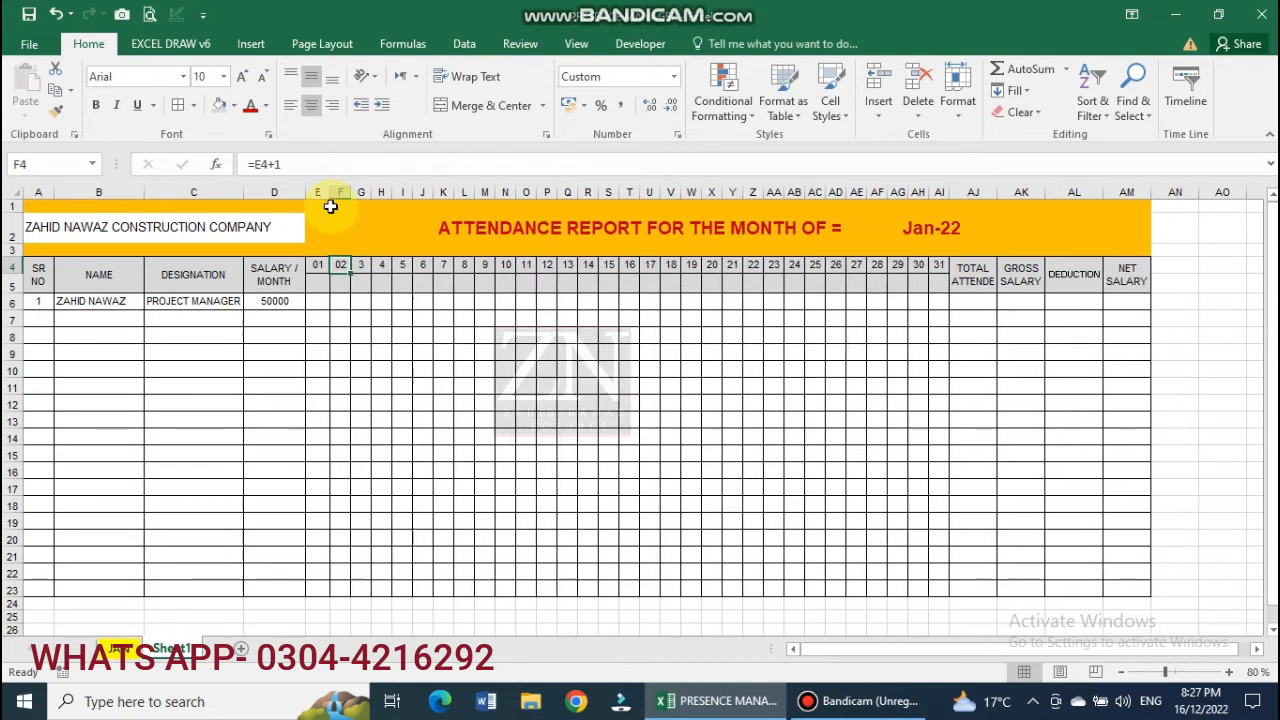
Fill the day headers from F4 across to AI4 so they run through 31.
{"action": "left_click", "coordinate": [317, 266]}
{"action": "double_click", "coordinate": [317, 268]}
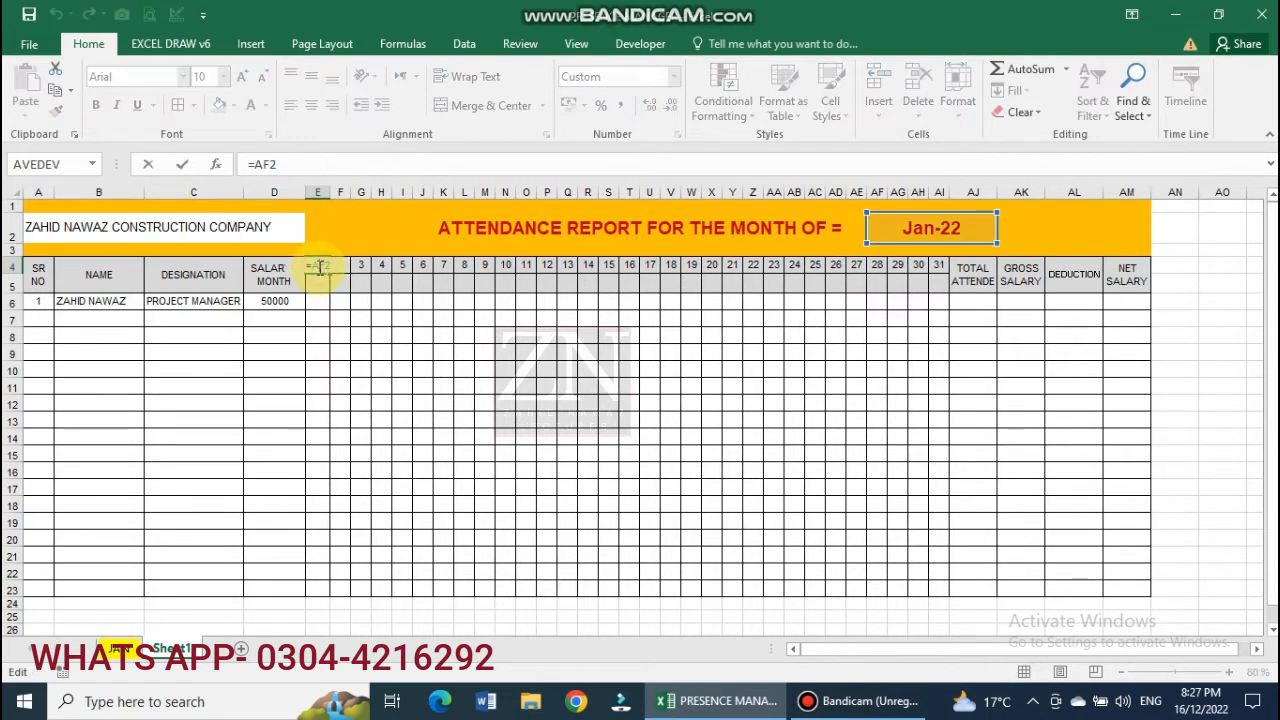
{"action": "key", "text": "Escape"}
{"action": "double_click", "coordinate": [343, 268]}
{"action": "key", "text": "Escape"}
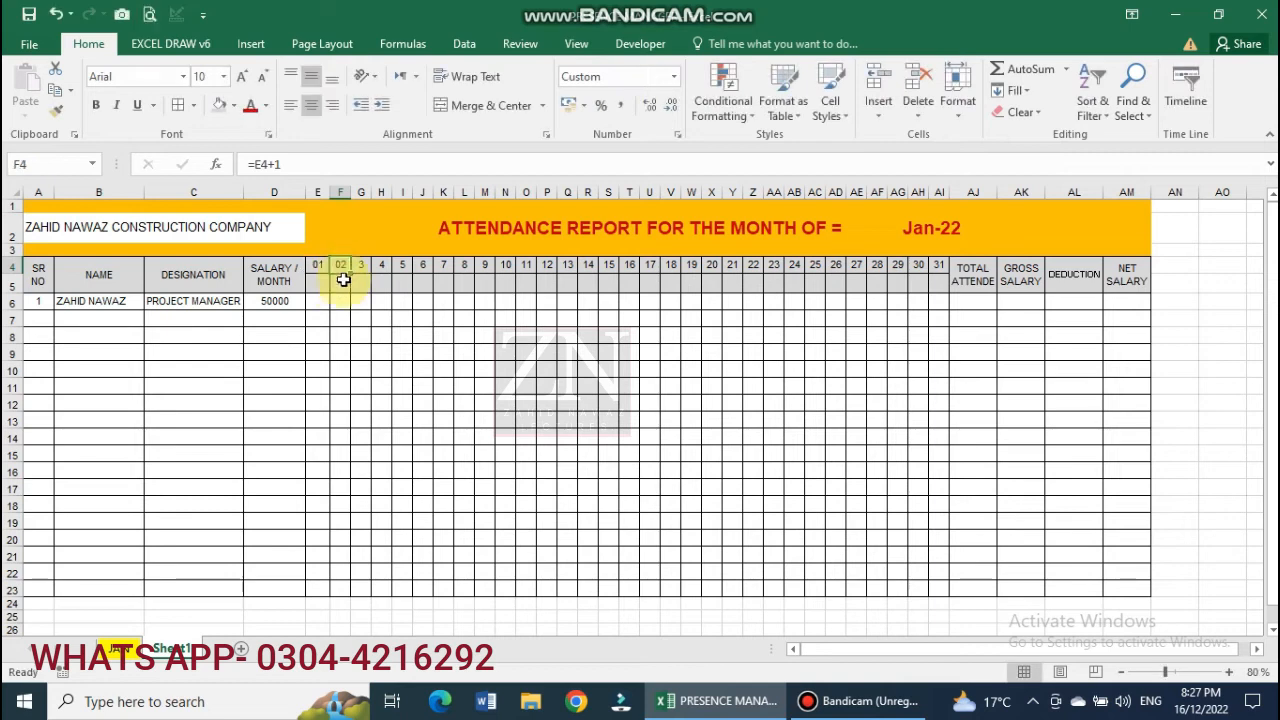
{"action": "left_click_drag", "start_coordinate": [352, 273], "coordinate": [940, 272]}
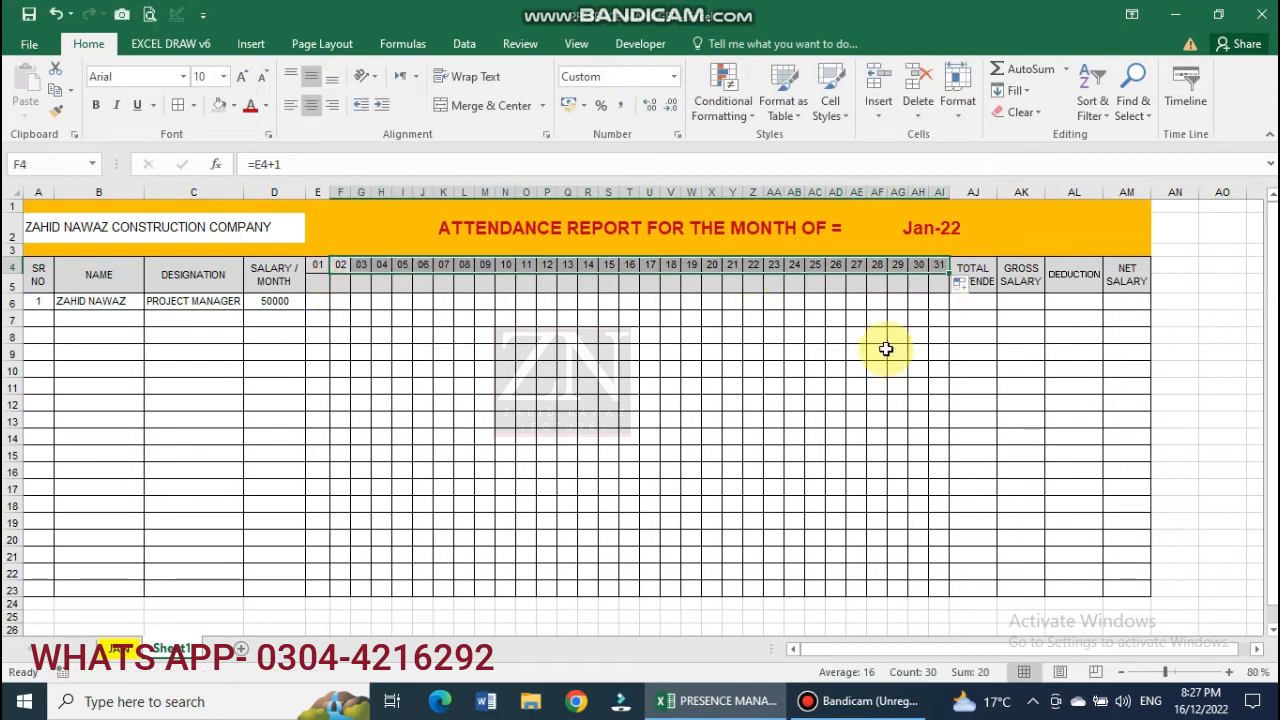
{"action": "double_click", "coordinate": [930, 230]}
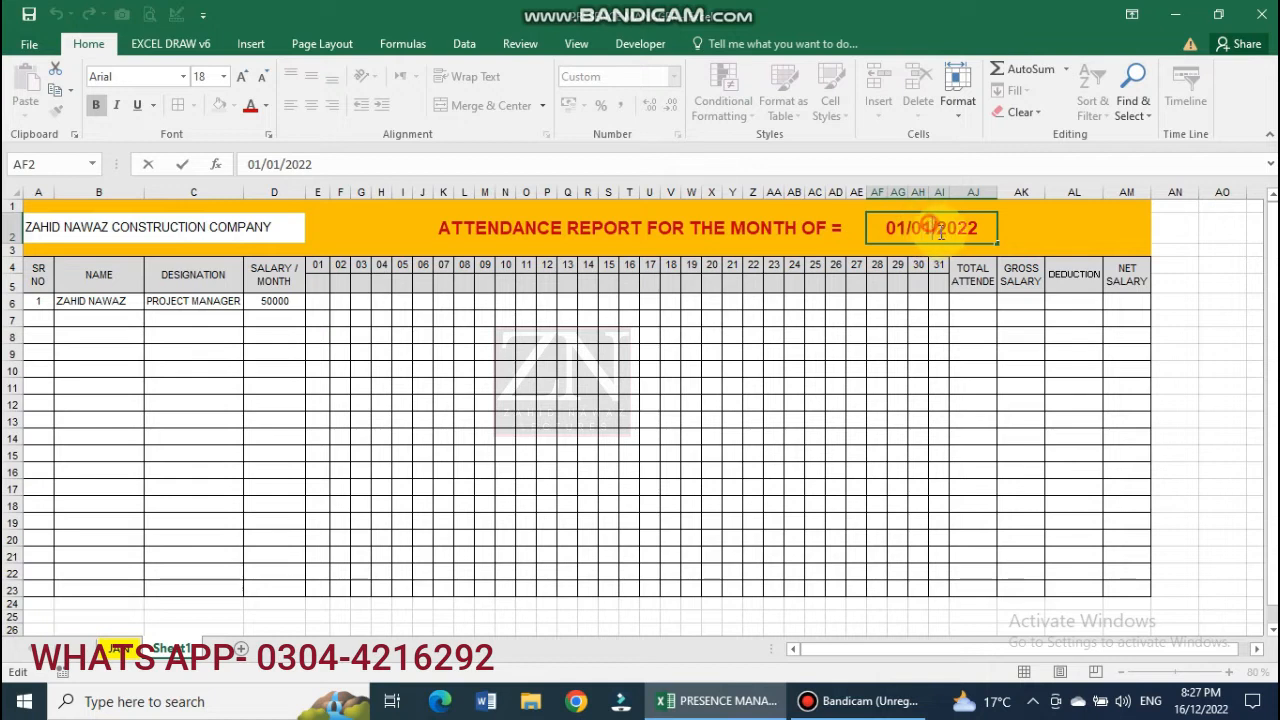
{"action": "key", "text": "Delete"}
{"action": "type", "text": "2"}
{"action": "key", "text": "Return"}
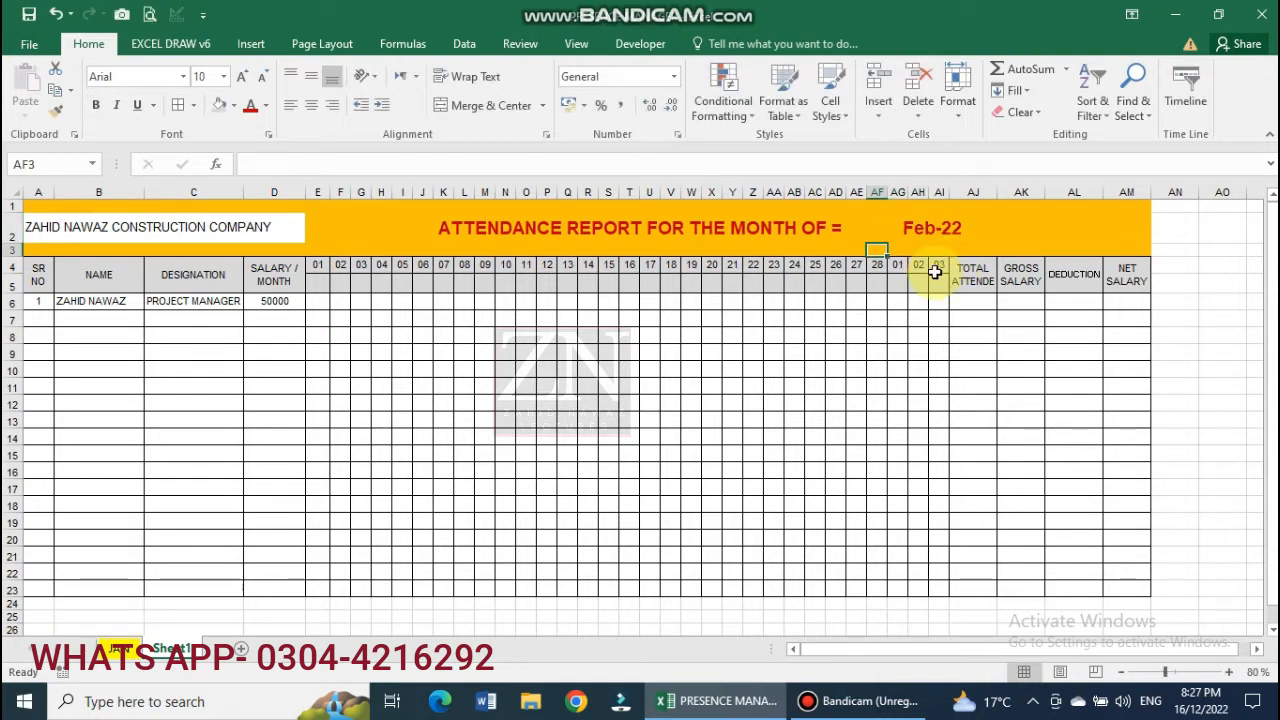
{"action": "left_click_drag", "start_coordinate": [893, 266], "coordinate": [948, 262]}
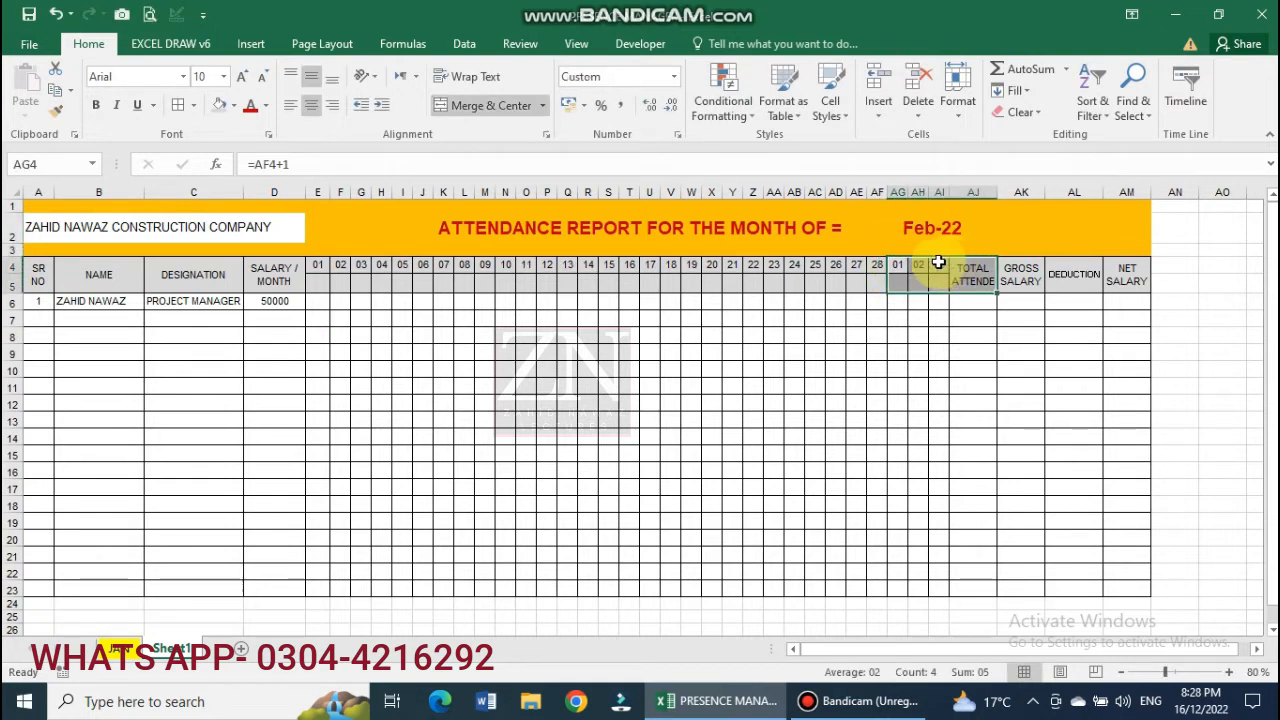
{"action": "left_click", "coordinate": [920, 228]}
{"action": "double_click", "coordinate": [920, 228]}
{"action": "key", "text": "BackSpace"}
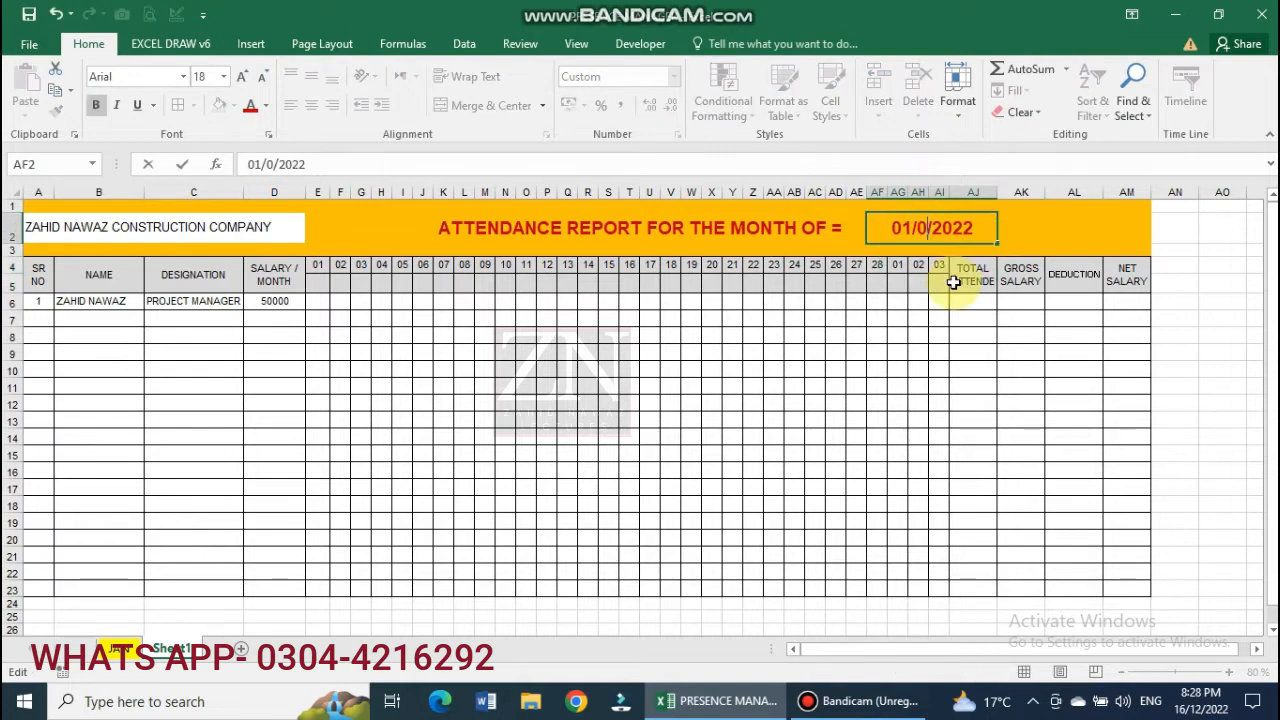
{"action": "type", "text": "1"}
{"action": "key", "text": "Return"}
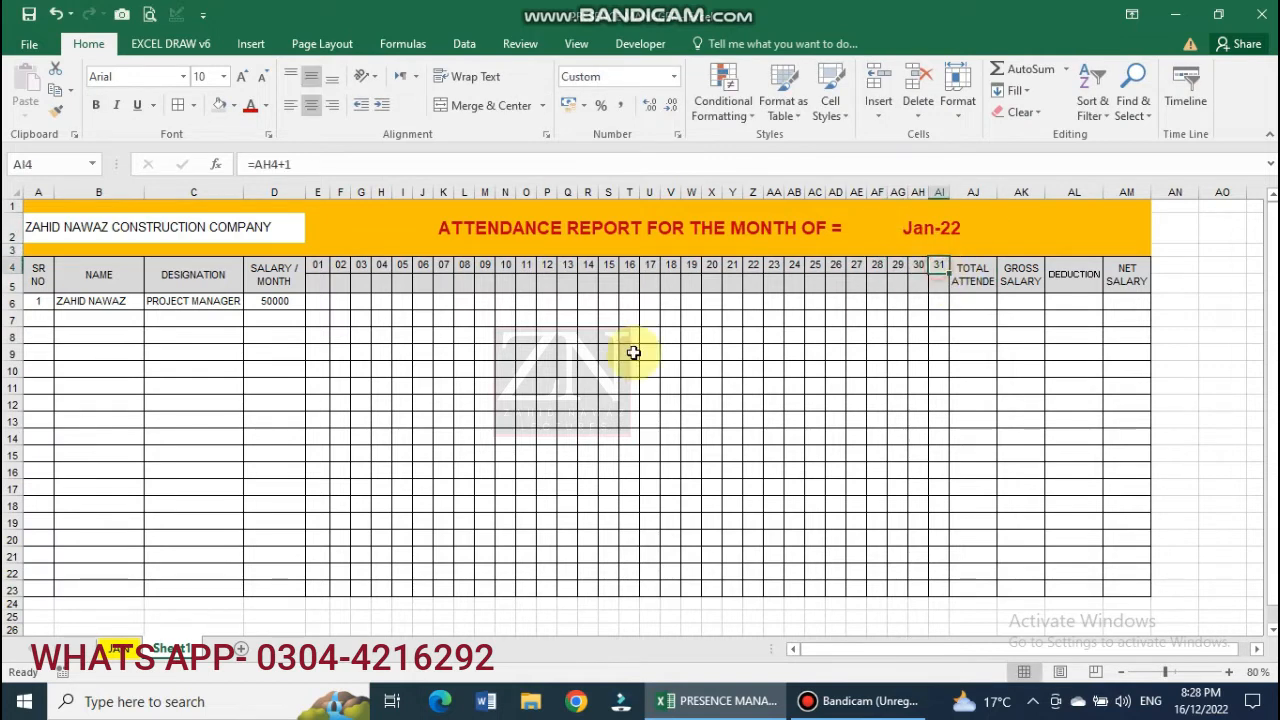
Enter =E4 in cell E5 under the day 01 header.
{"action": "left_click", "coordinate": [320, 288]}
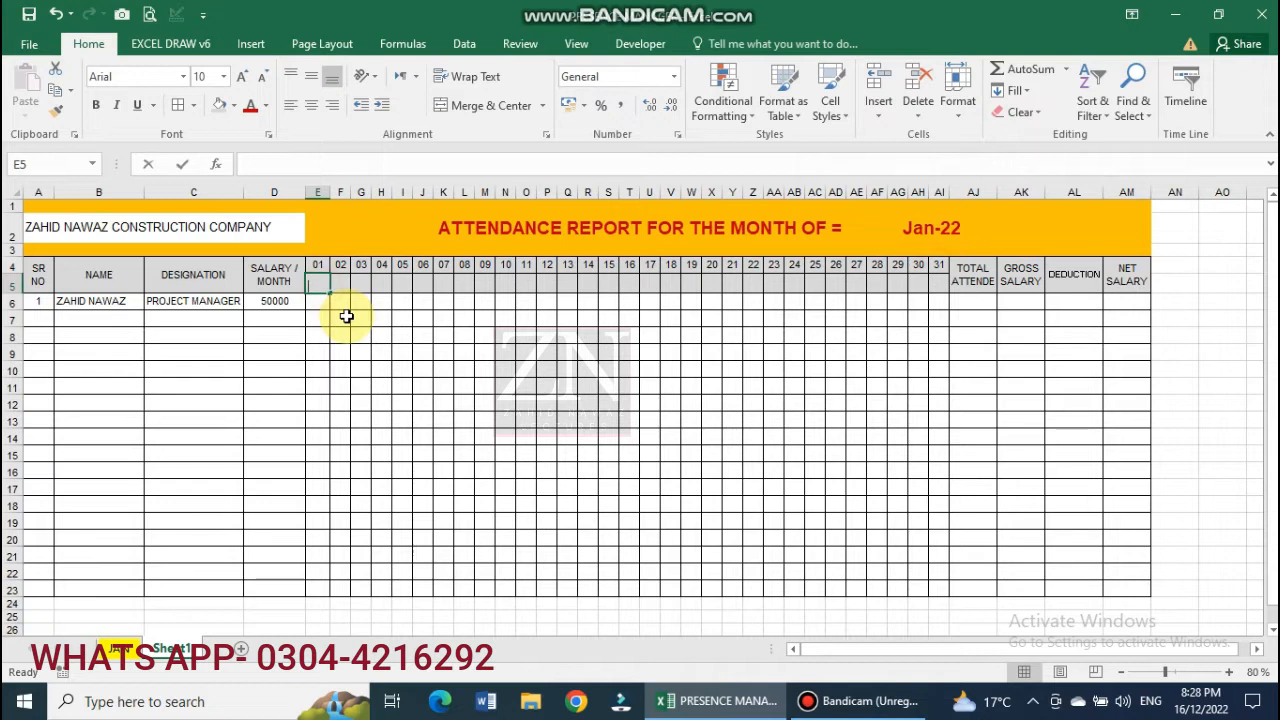
{"action": "type", "text": "="}
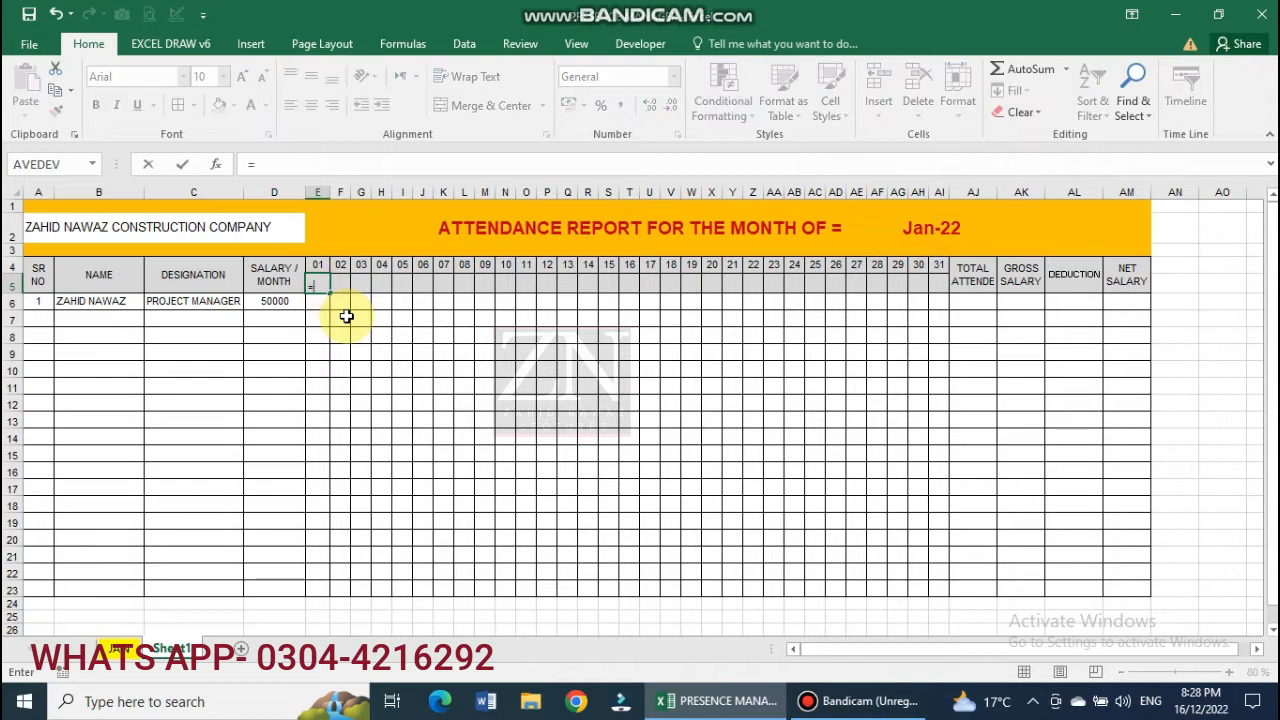
{"action": "left_click", "coordinate": [320, 264]}
{"action": "key", "text": "Return"}
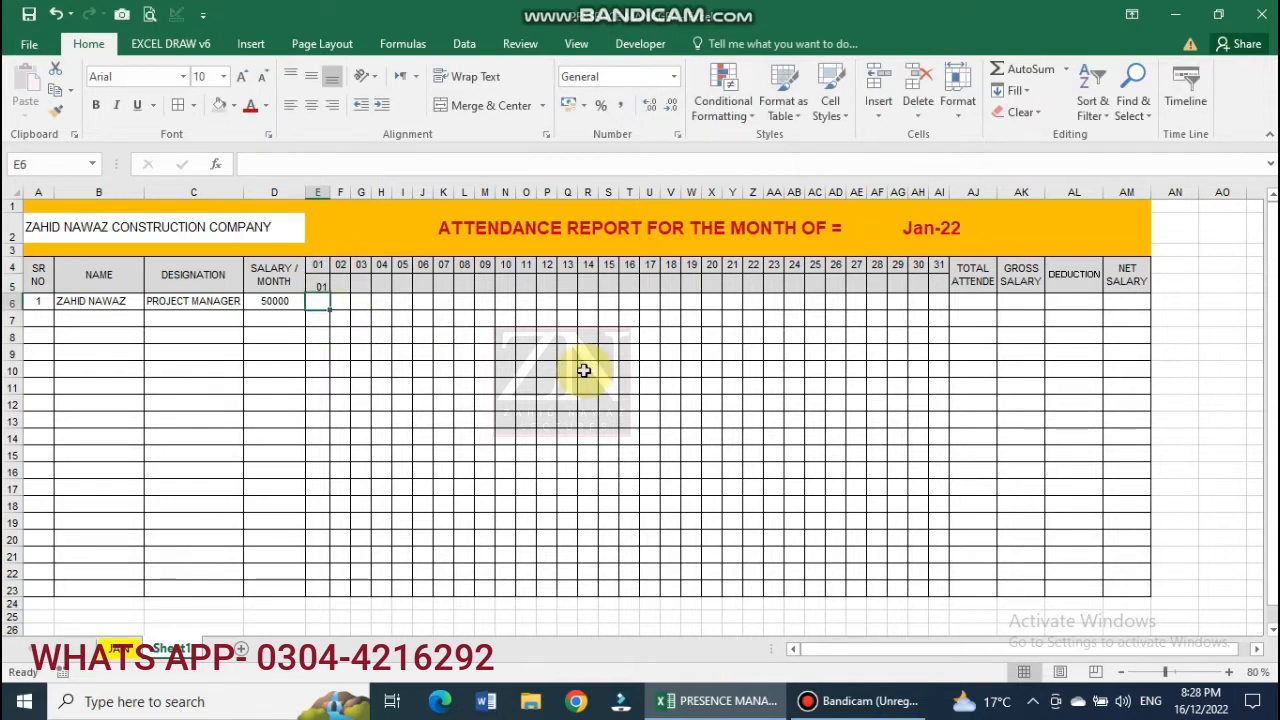
Format E5 with the custom ddd code to show Sat, and middle-align it.
{"action": "right_click", "coordinate": [313, 285]}
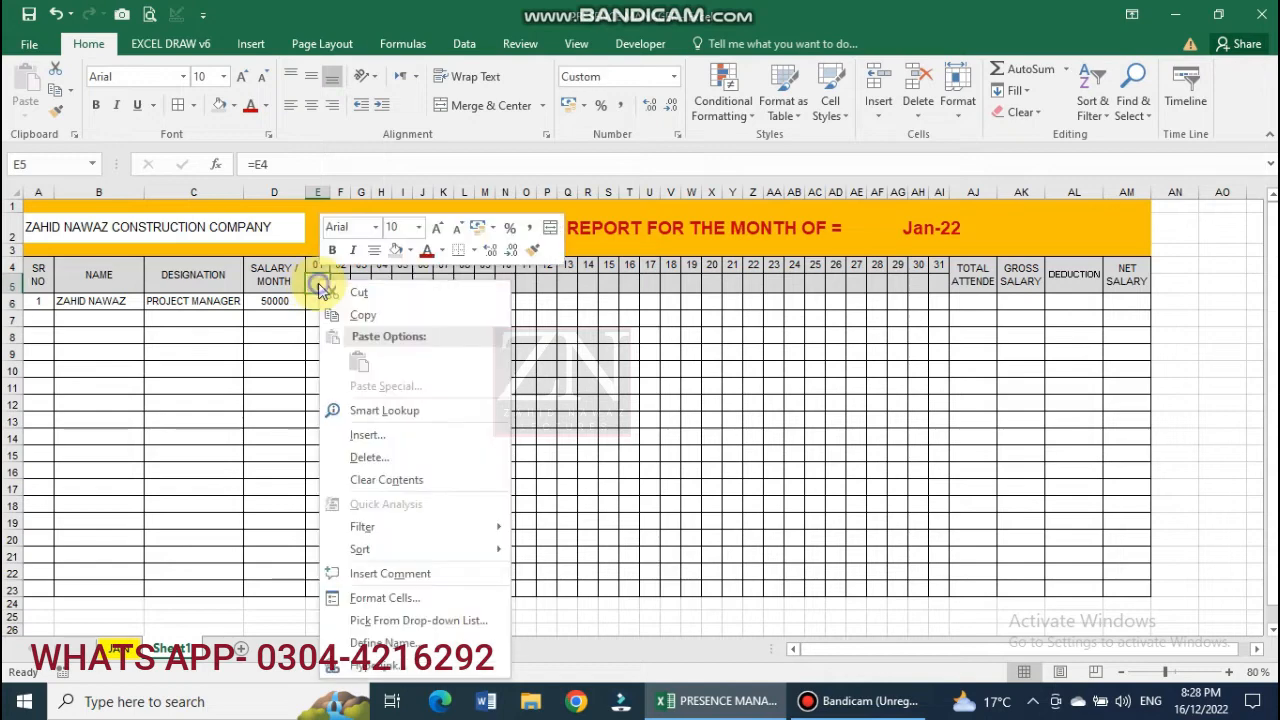
{"action": "left_click", "coordinate": [400, 597]}
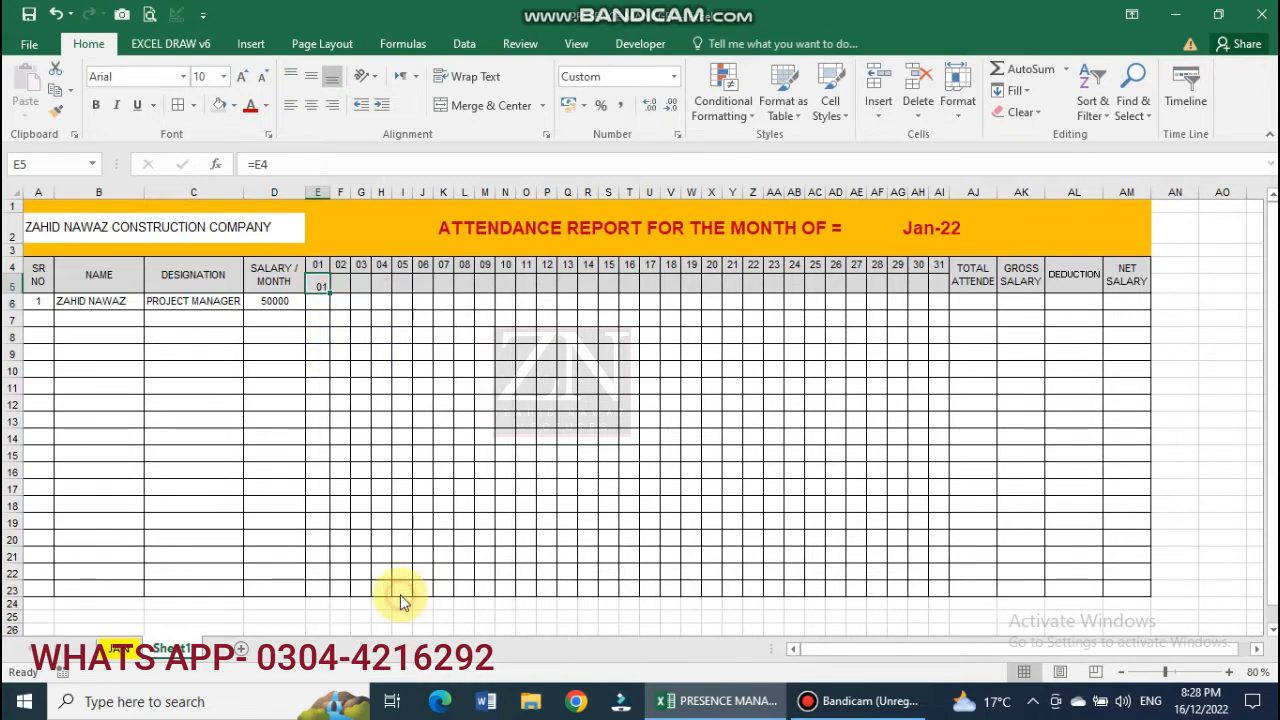
{"action": "left_click", "coordinate": [328, 511]}
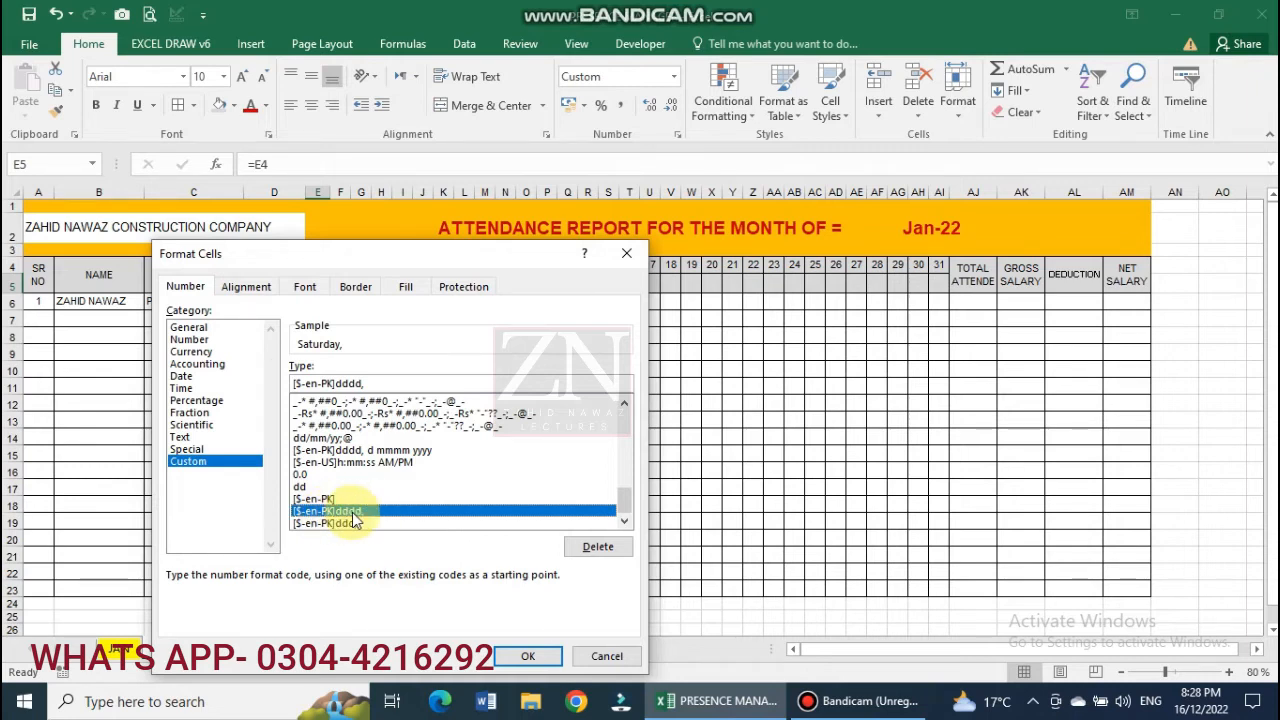
{"action": "left_click", "coordinate": [360, 384]}
{"action": "key", "text": "BackSpace"}
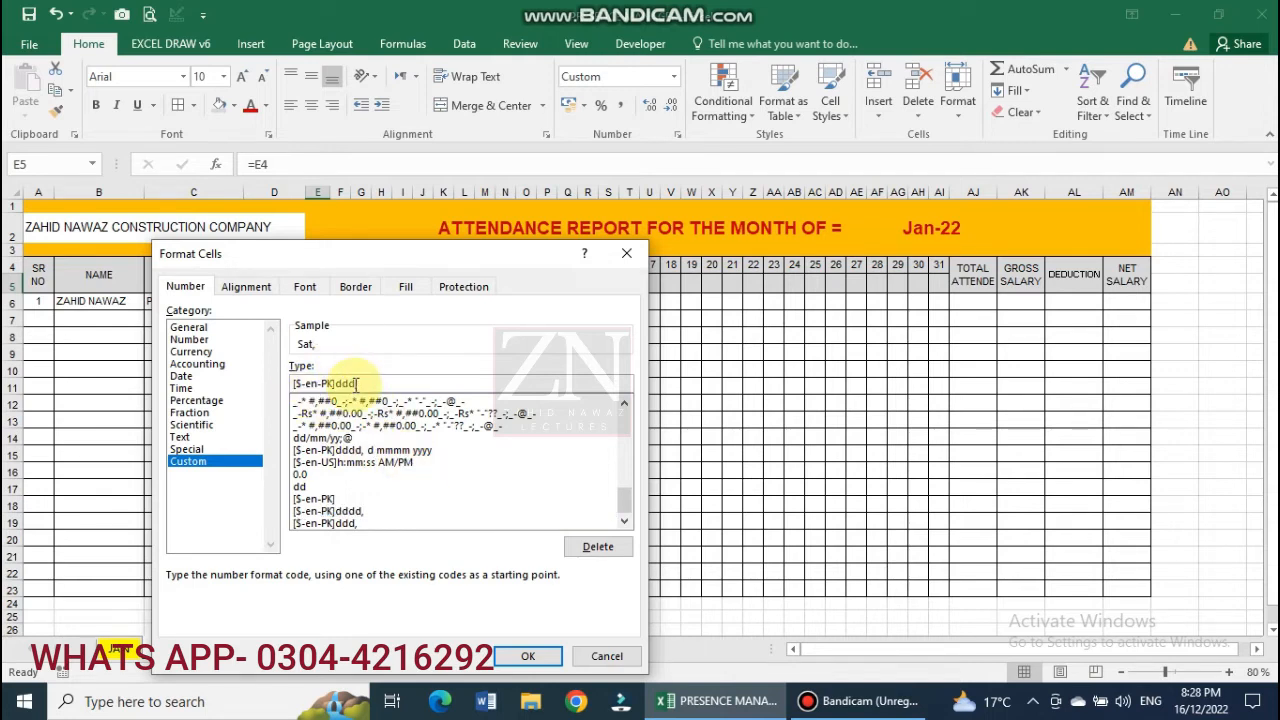
{"action": "left_click_drag", "start_coordinate": [355, 384], "coordinate": [300, 382]}
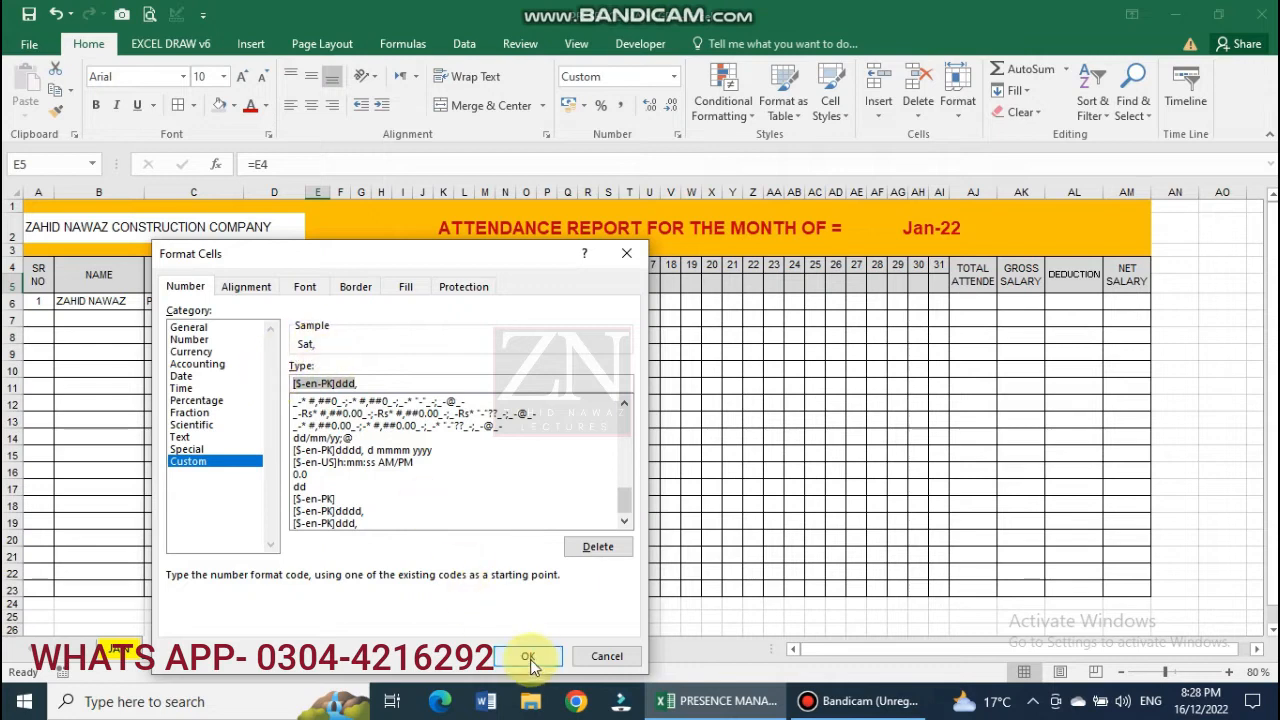
{"action": "left_click", "coordinate": [530, 655]}
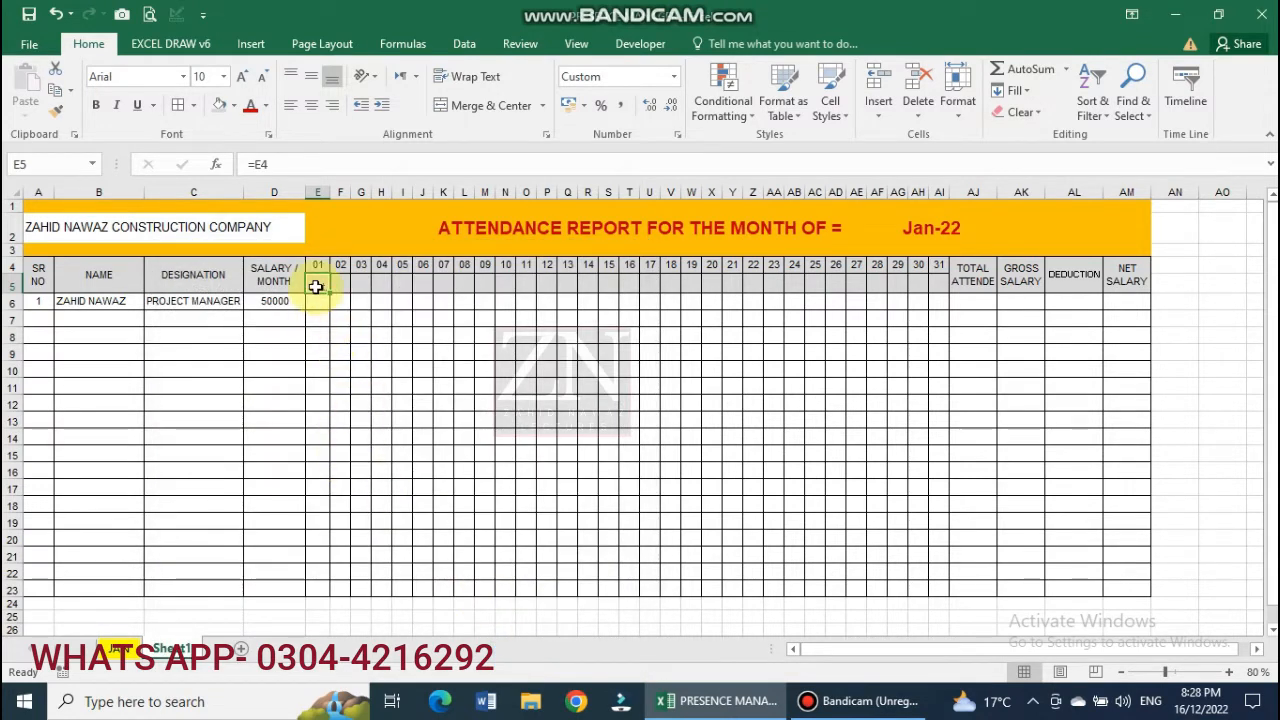
{"action": "left_click", "coordinate": [310, 81]}
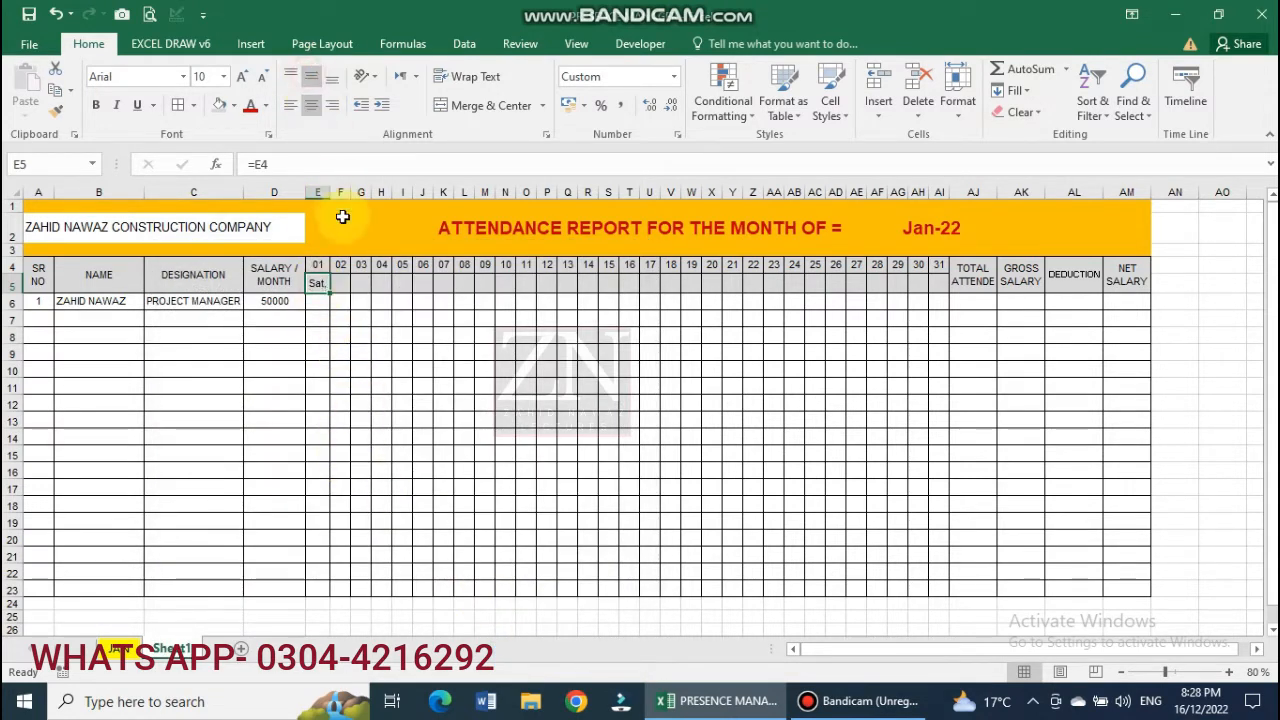
Fill the weekday formula from E5 to AI5 and make row 5 taller.
{"action": "left_click_drag", "start_coordinate": [331, 293], "coordinate": [922, 330]}
{"action": "left_click", "coordinate": [628, 436]}
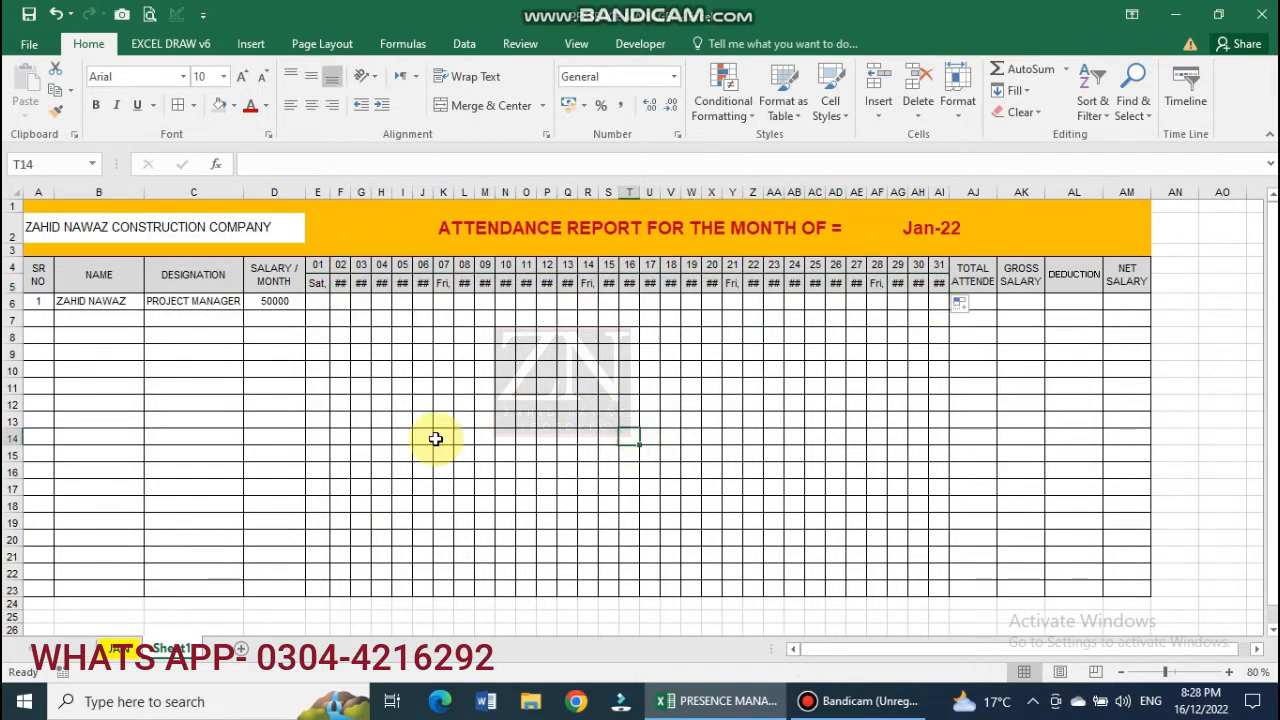
{"action": "left_click_drag", "start_coordinate": [14, 290], "coordinate": [14, 299]}
{"action": "left_click_drag", "start_coordinate": [316, 295], "coordinate": [929, 291]}
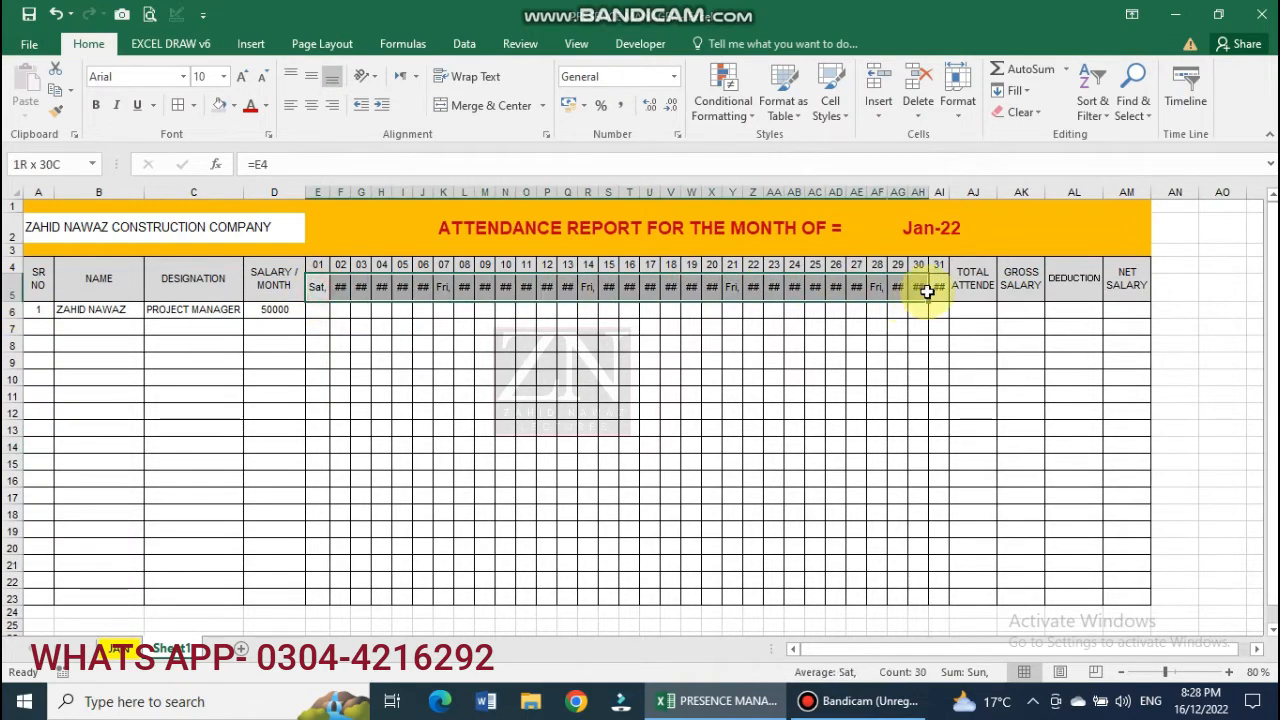
Rotate the E5:AI5 weekday labels to a 90-degree text orientation.
{"action": "right_click", "coordinate": [316, 290]}
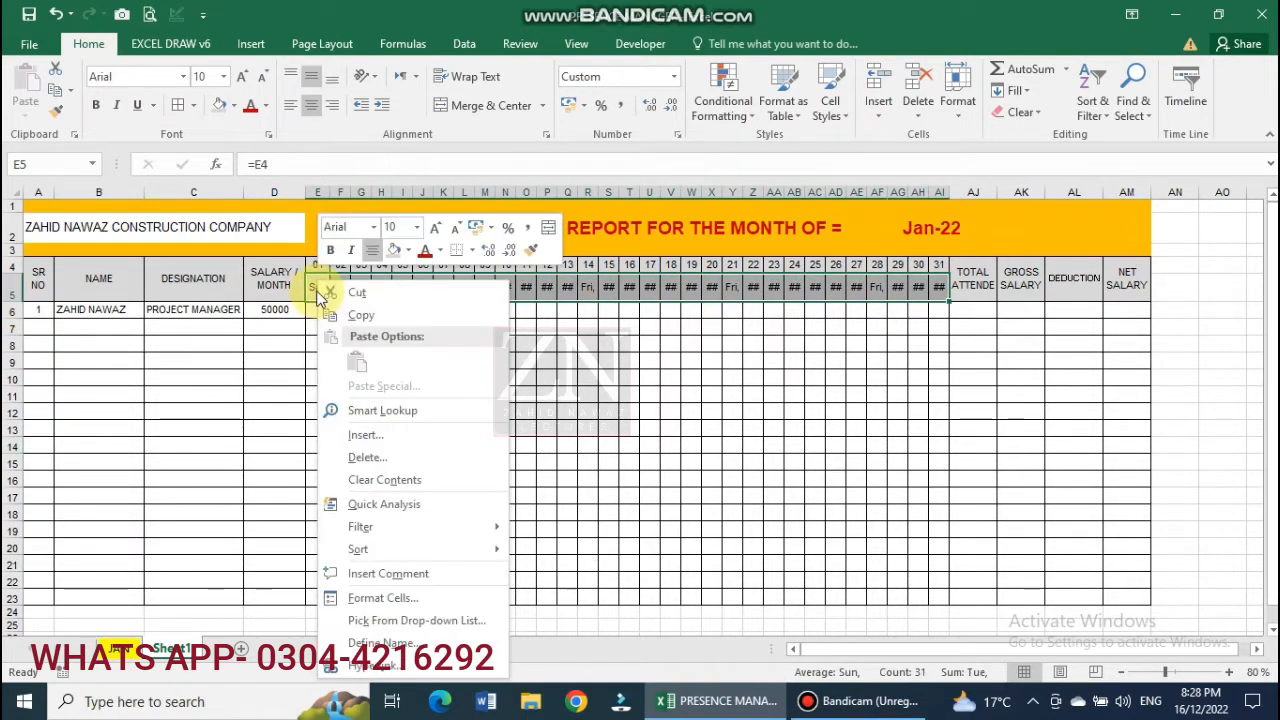
{"action": "left_click", "coordinate": [404, 601]}
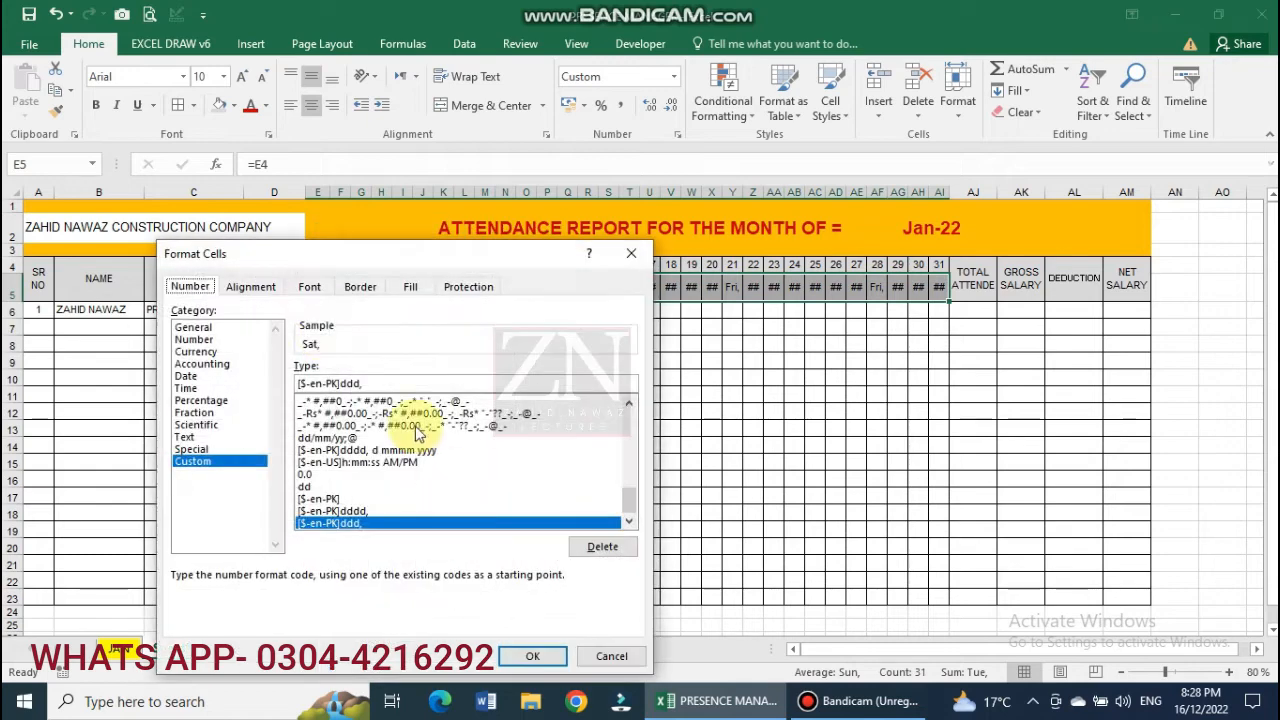
{"action": "left_click", "coordinate": [251, 287]}
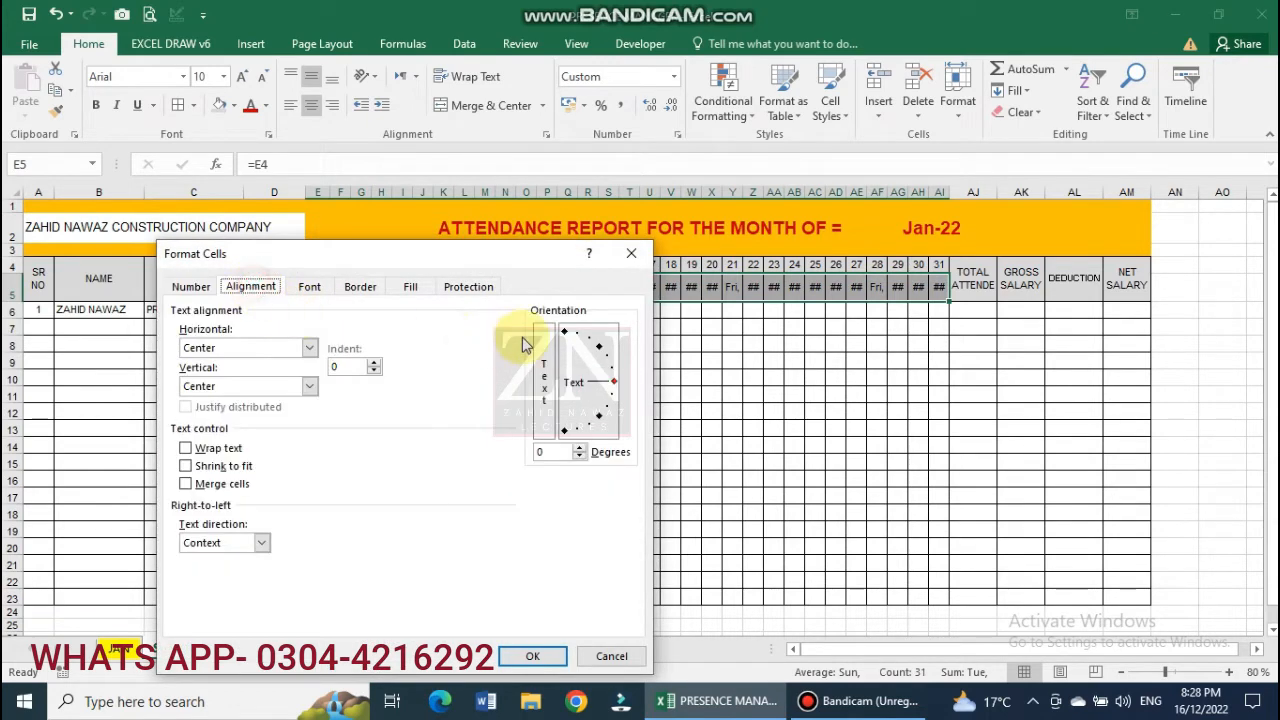
{"action": "left_click", "coordinate": [564, 331]}
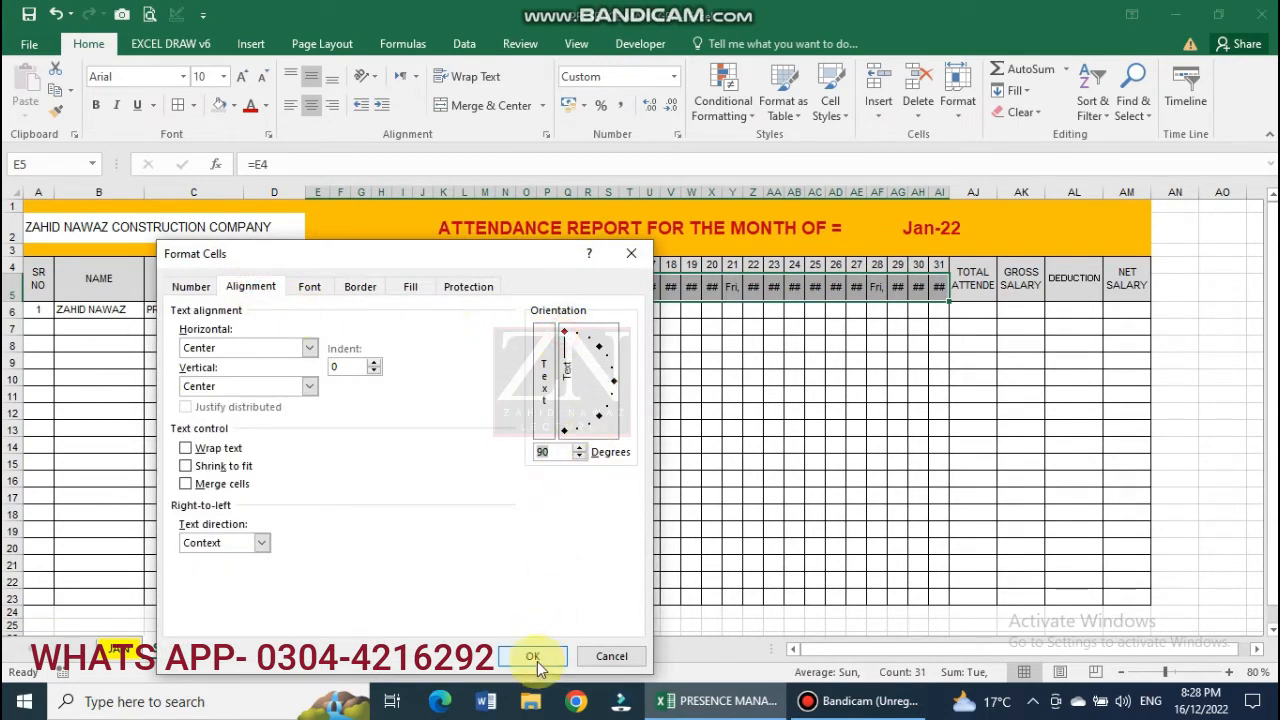
{"action": "left_click", "coordinate": [537, 658]}
{"action": "left_click", "coordinate": [484, 480]}
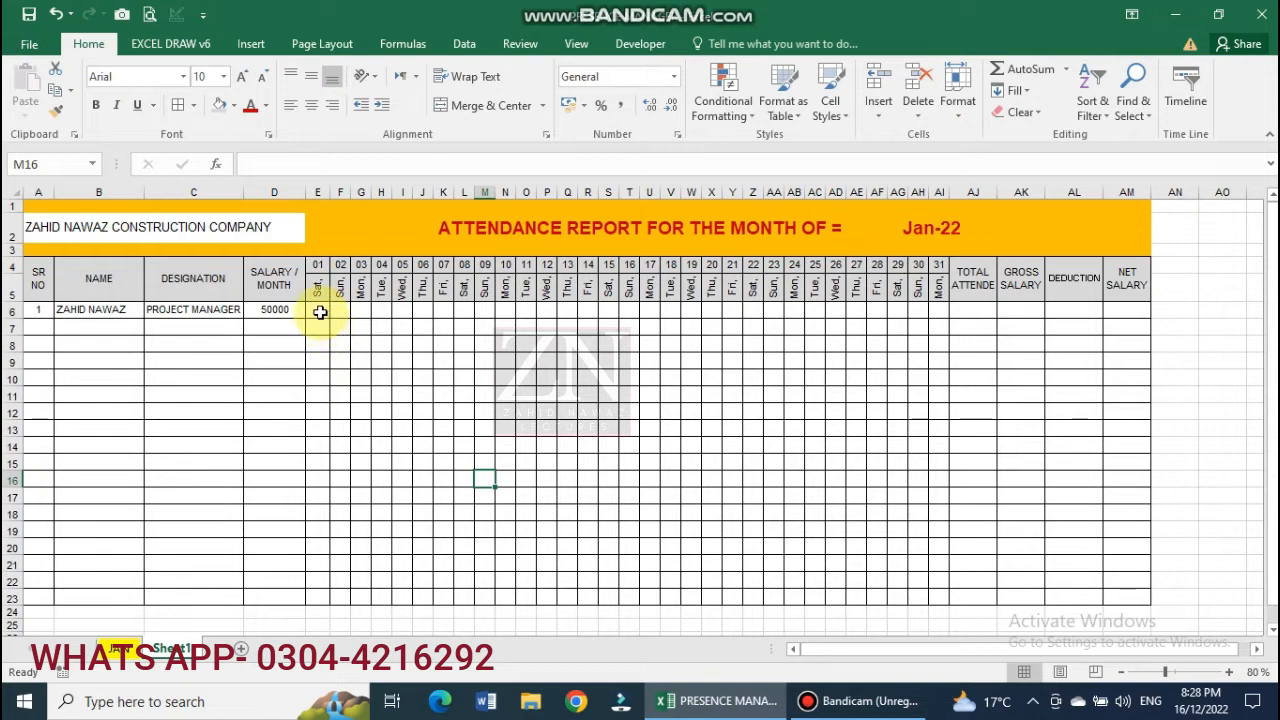
{"action": "left_click_drag", "start_coordinate": [320, 312], "coordinate": [935, 597]}
Add dotted inside borders to the attendance grid E6:AI23.
{"action": "right_click", "coordinate": [466, 403]}
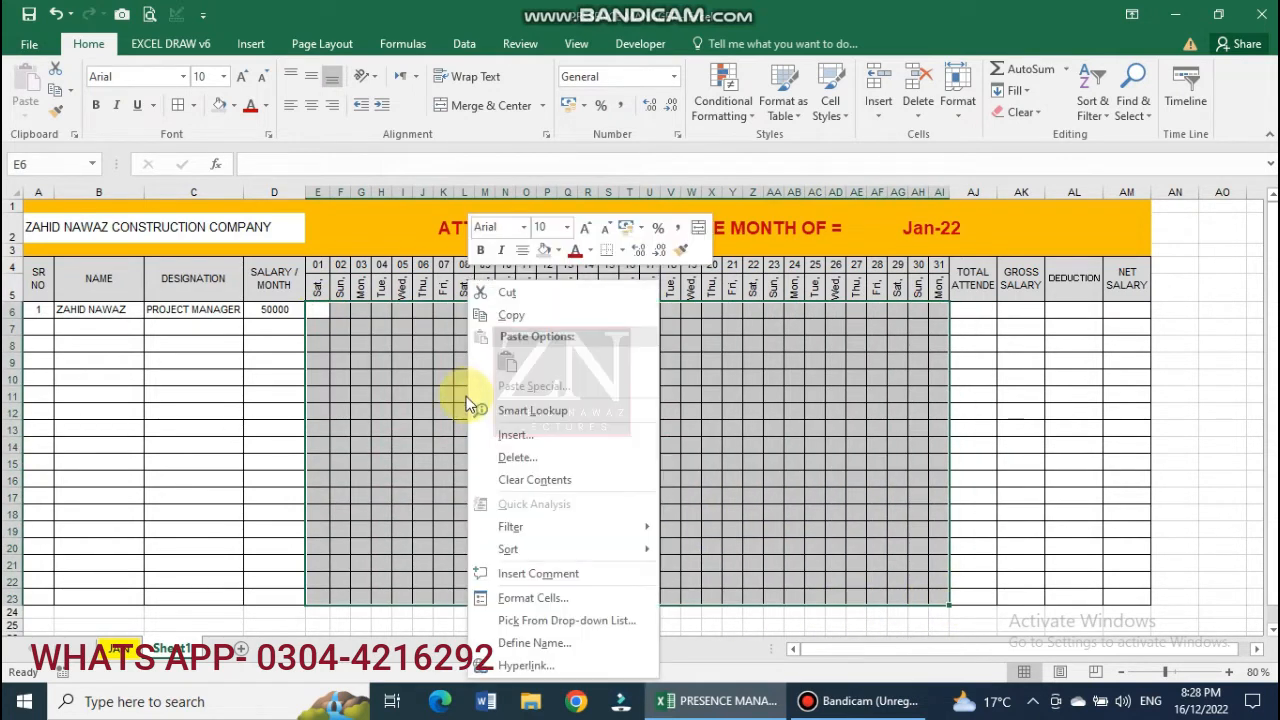
{"action": "left_click", "coordinate": [549, 598]}
{"action": "left_click", "coordinate": [514, 286]}
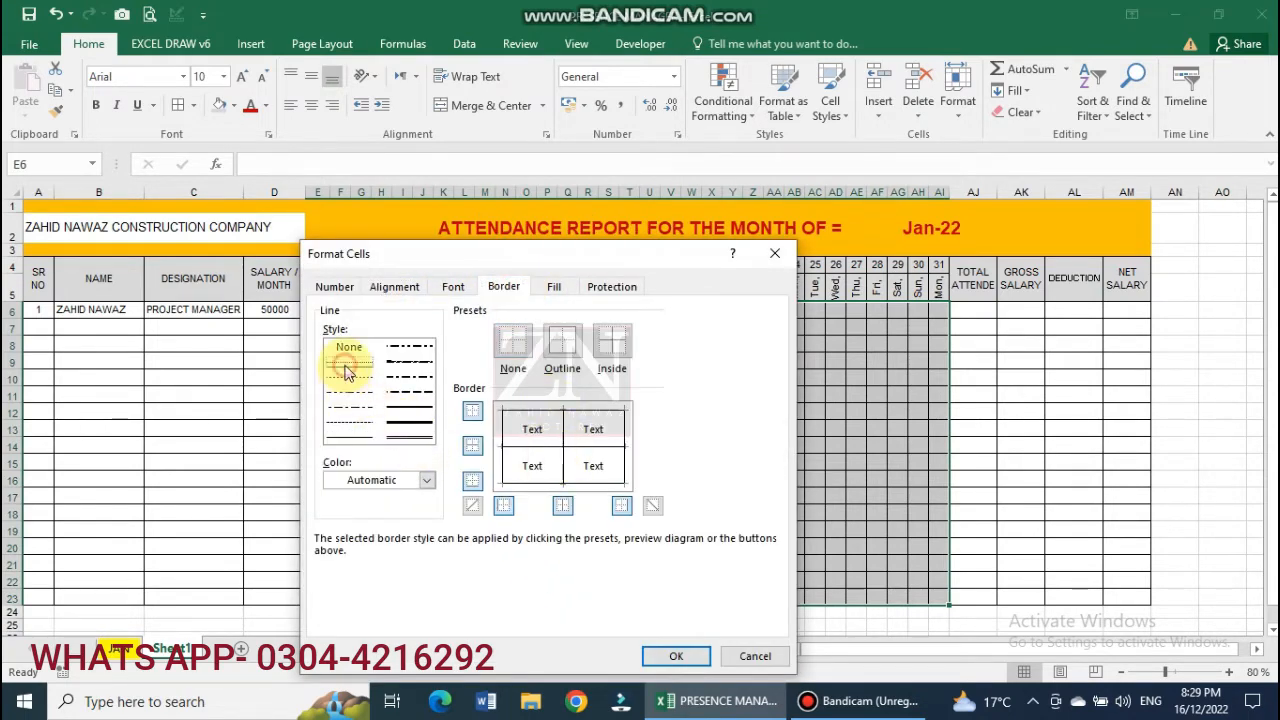
{"action": "left_click", "coordinate": [531, 427]}
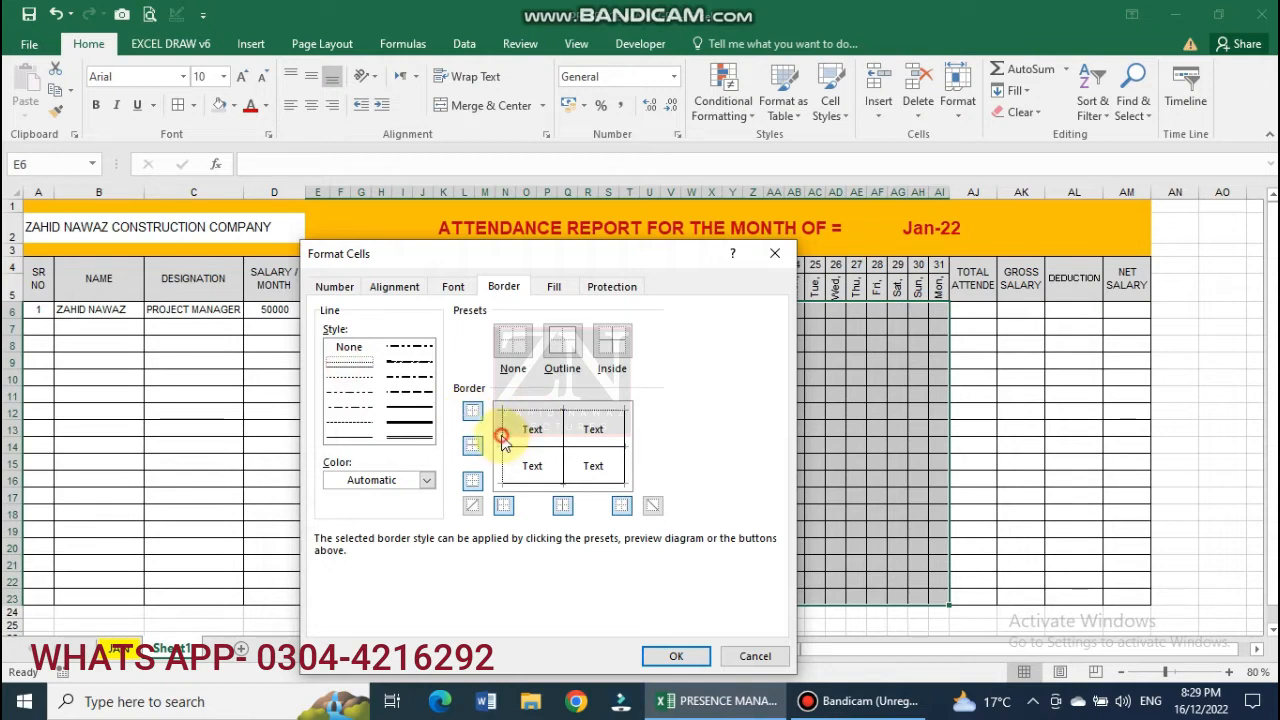
{"action": "left_click", "coordinate": [562, 449]}
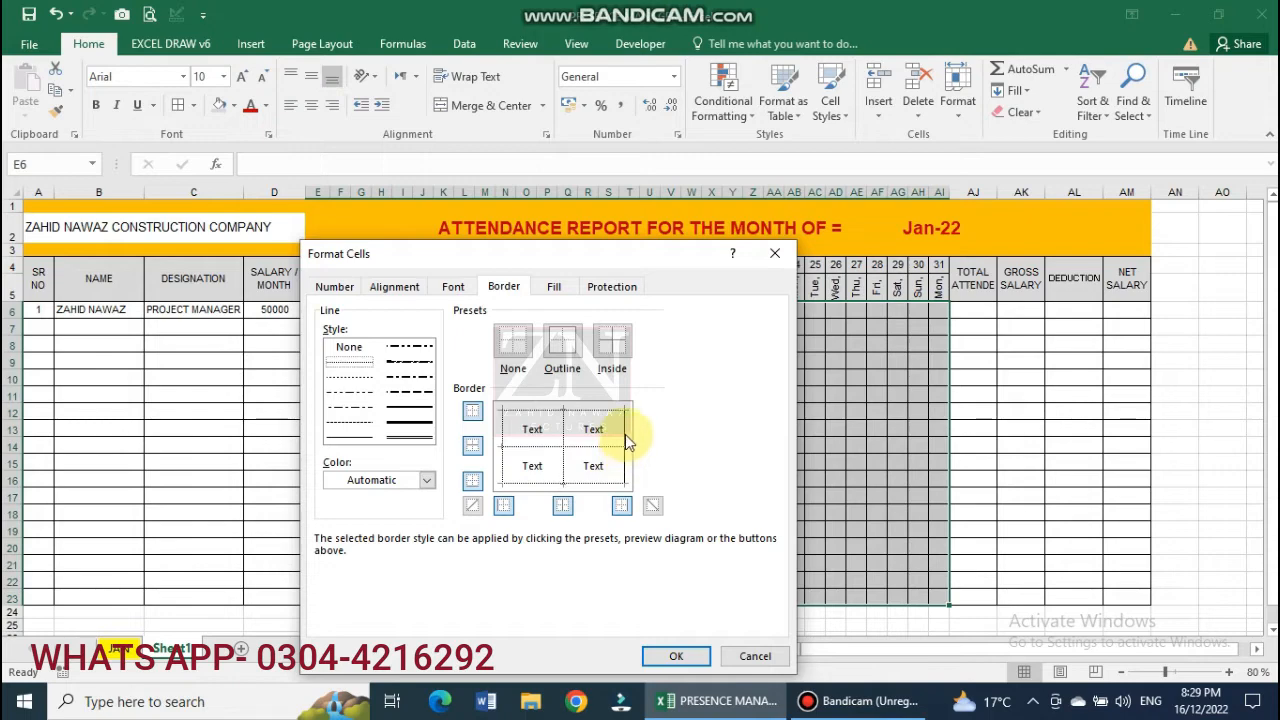
{"action": "left_click", "coordinate": [676, 656]}
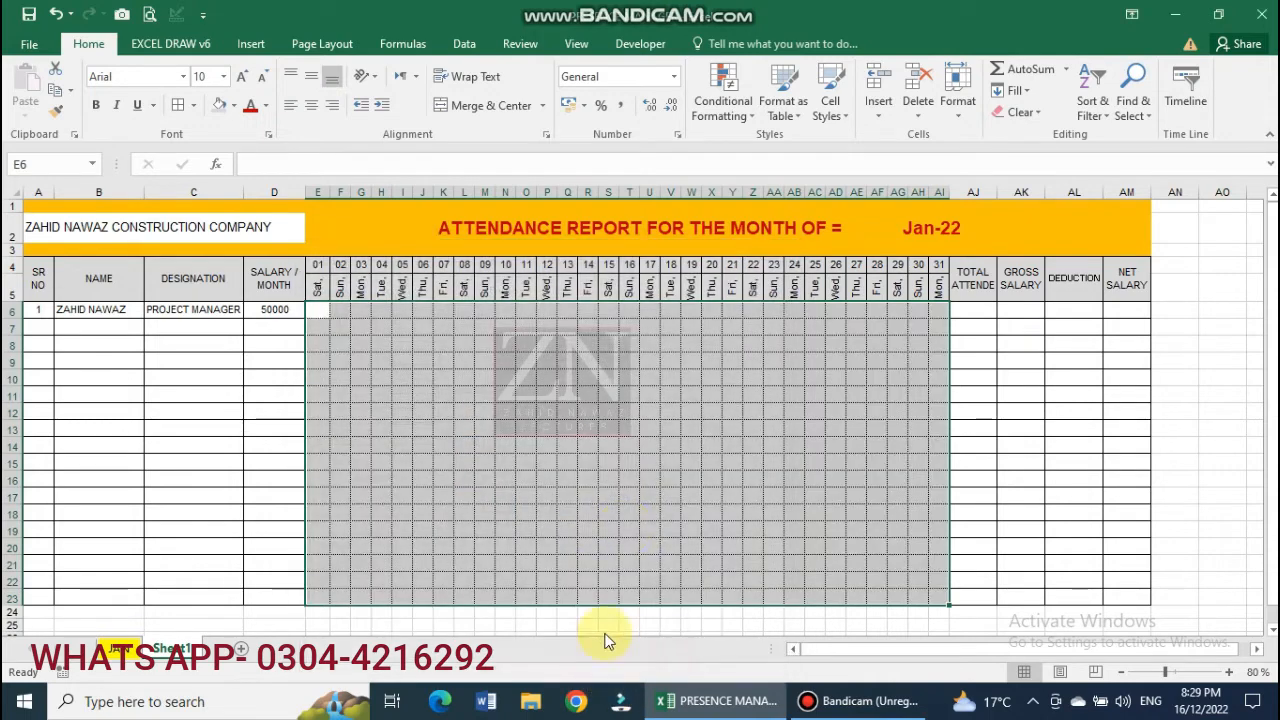
Apply All Borders to A6:D23, AJ6:AM23, A4:AM5 and E23:AI23.
{"action": "left_click", "coordinate": [628, 512]}
{"action": "left_click_drag", "start_coordinate": [45, 310], "coordinate": [275, 582]}
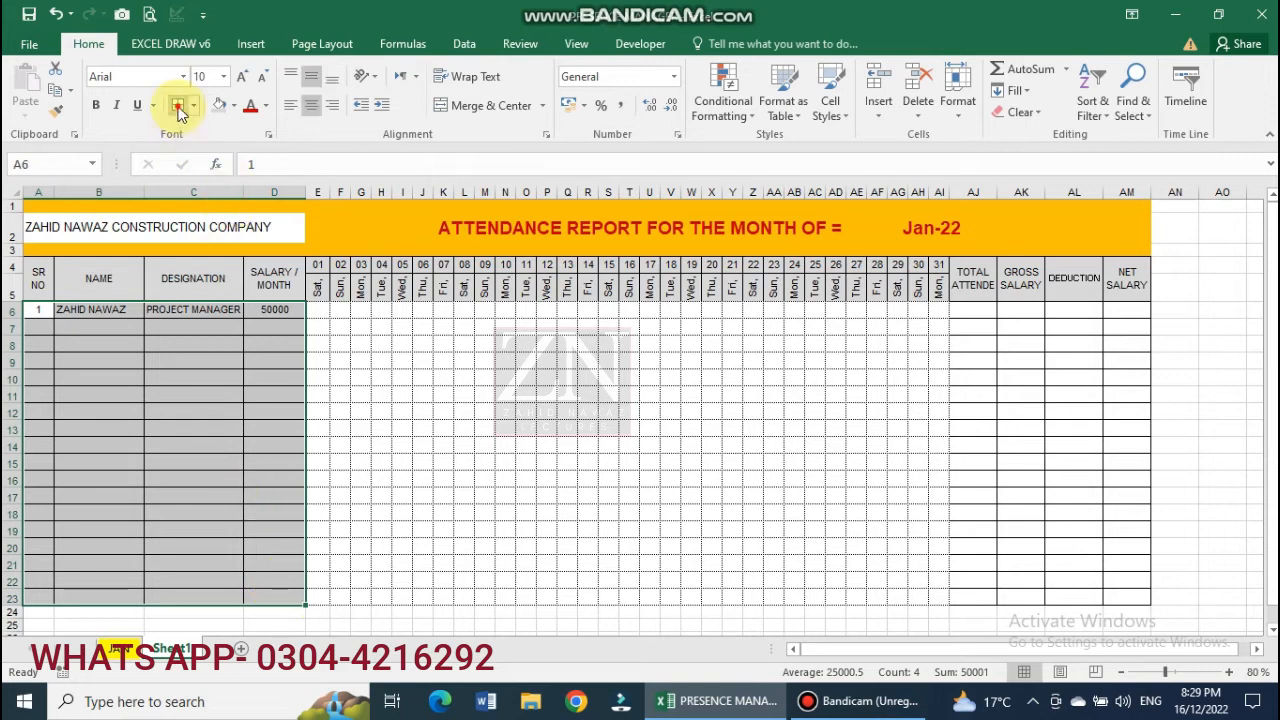
{"action": "left_click", "coordinate": [178, 106]}
{"action": "left_click_drag", "start_coordinate": [974, 312], "coordinate": [1122, 596]}
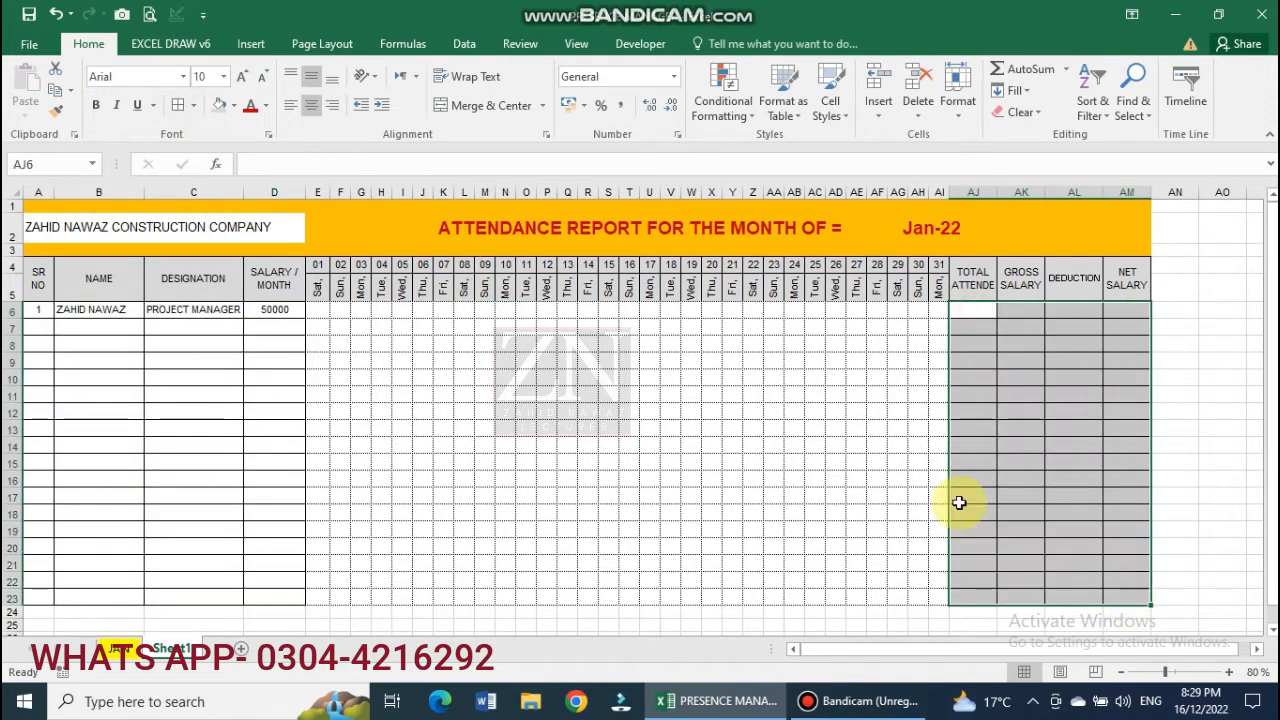
{"action": "left_click", "coordinate": [176, 106]}
{"action": "left_click_drag", "start_coordinate": [50, 274], "coordinate": [1135, 282]}
{"action": "left_click", "coordinate": [178, 106]}
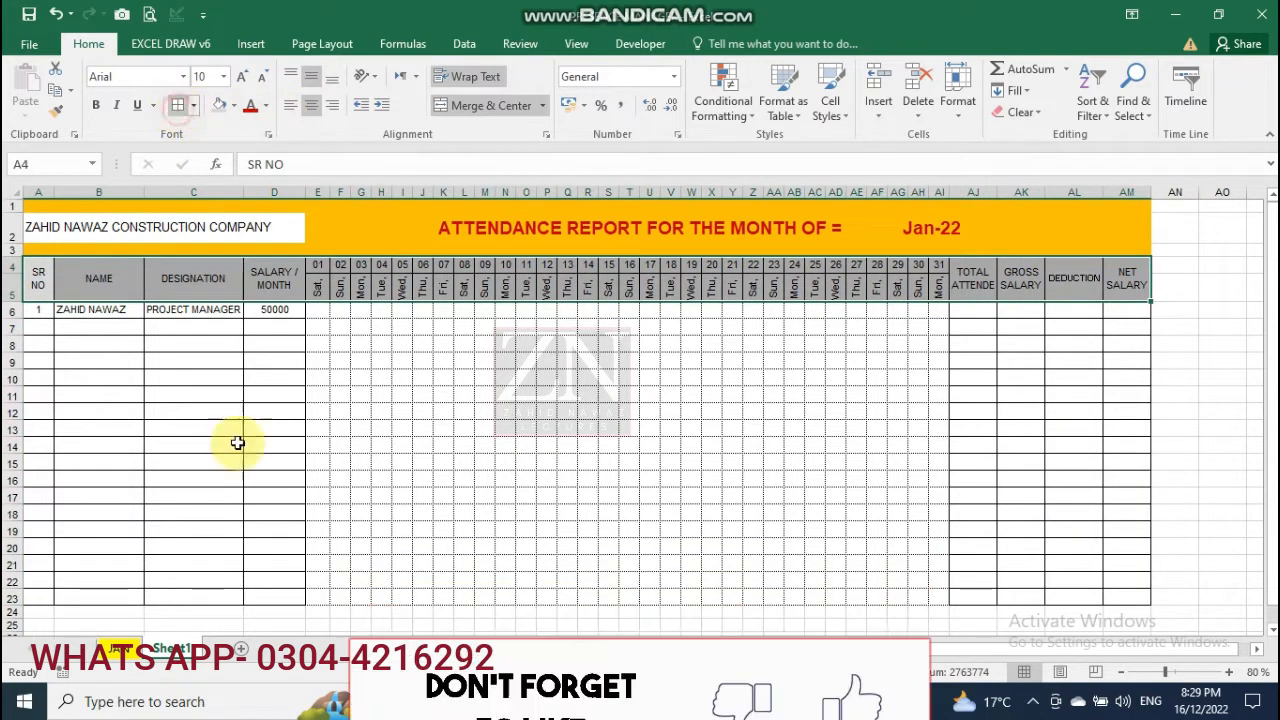
{"action": "left_click_drag", "start_coordinate": [317, 598], "coordinate": [918, 592]}
{"action": "left_click", "coordinate": [178, 106]}
{"action": "left_click", "coordinate": [590, 424]}
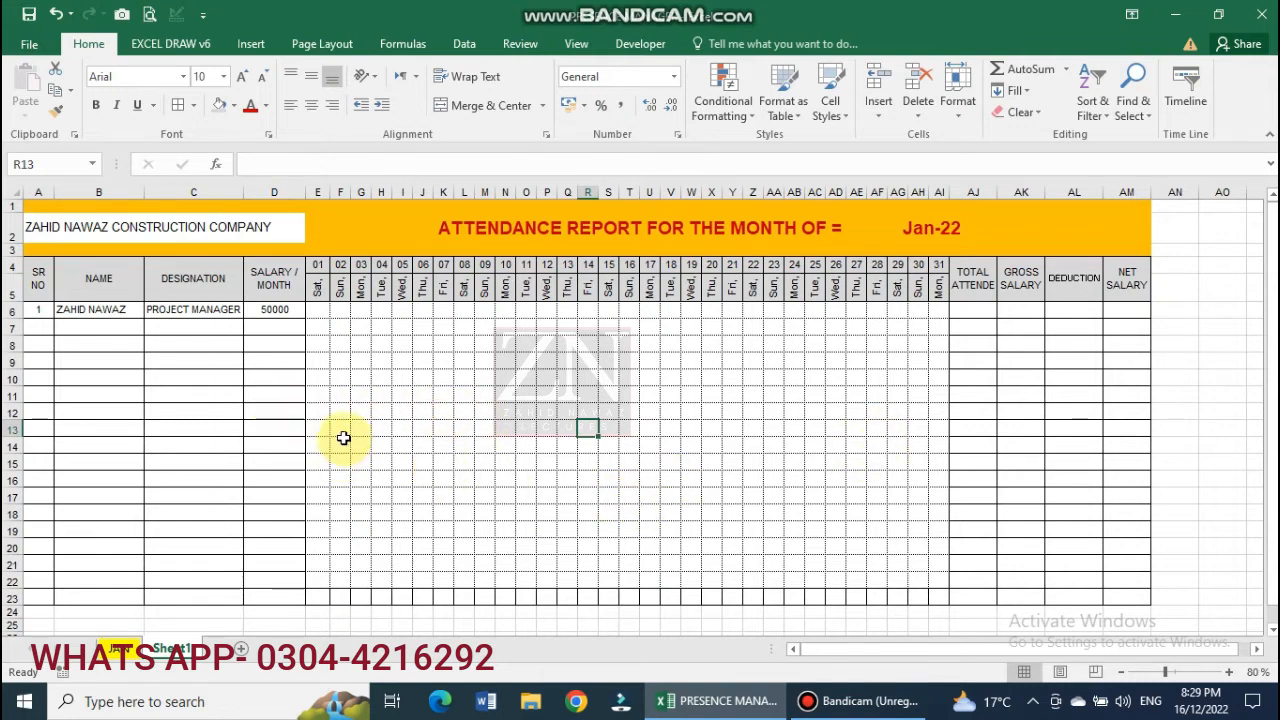
Enter P for days 01 and 02 and centre all attendance grid entries.
{"action": "left_click", "coordinate": [317, 310]}
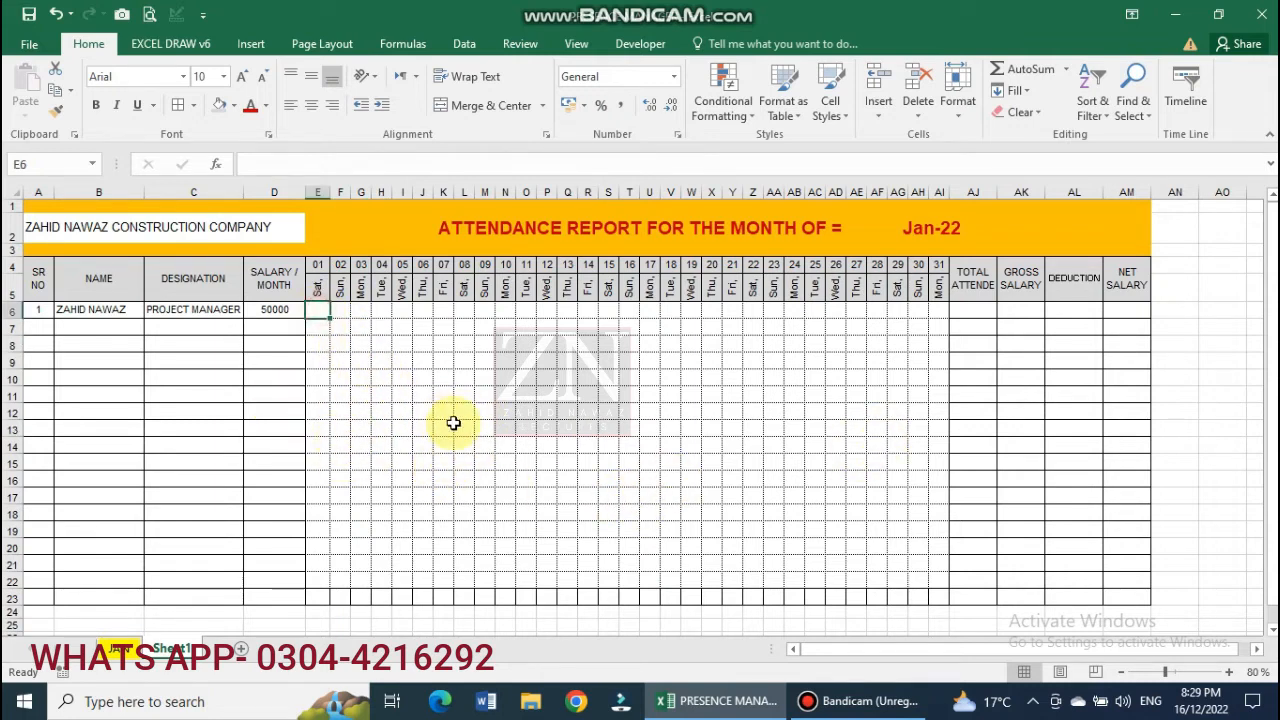
{"action": "type", "text": "P"}
{"action": "key", "text": "Tab"}
{"action": "type", "text": "P"}
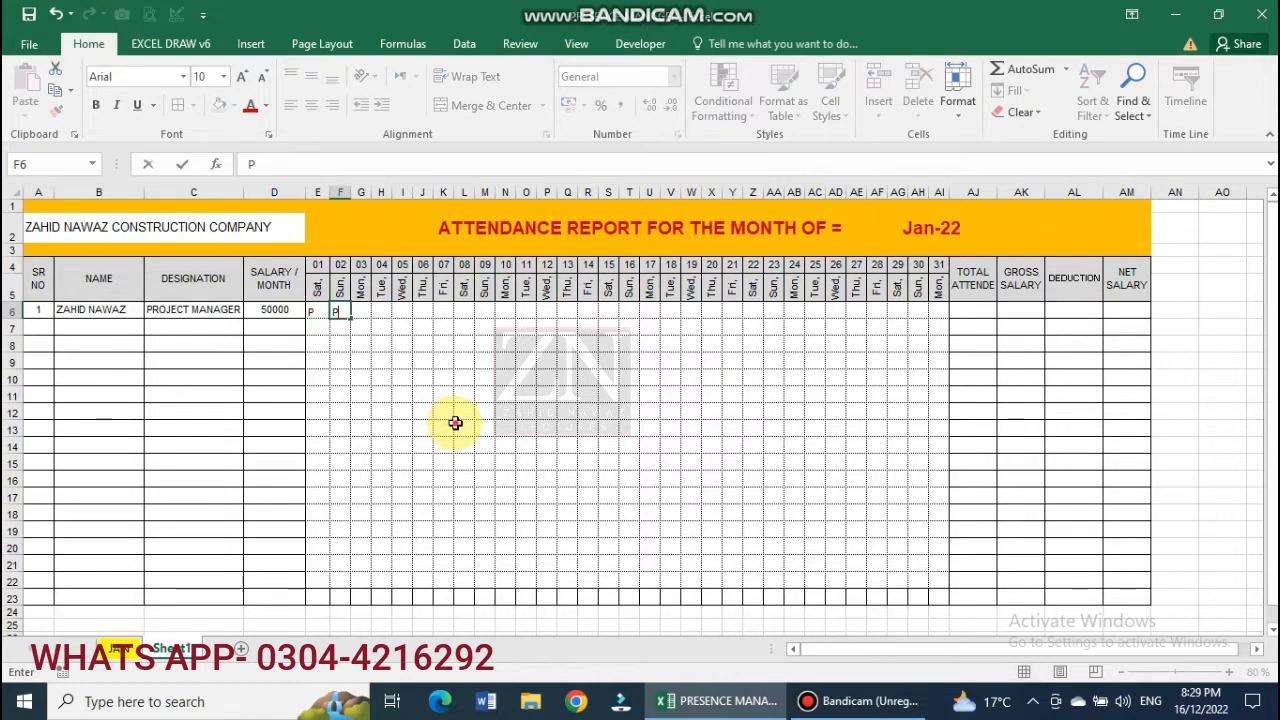
{"action": "left_click", "coordinate": [454, 425]}
{"action": "left_click_drag", "start_coordinate": [313, 311], "coordinate": [940, 578]}
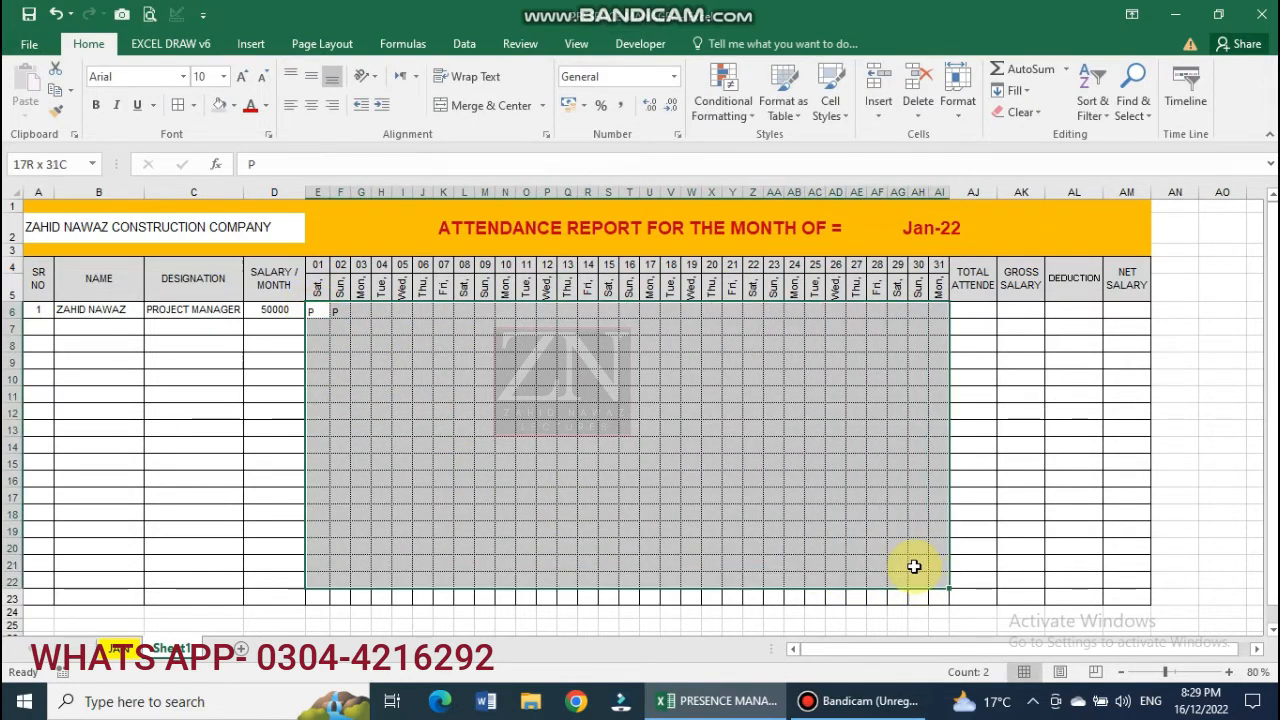
{"action": "left_click", "coordinate": [312, 104]}
{"action": "left_click", "coordinate": [374, 364]}
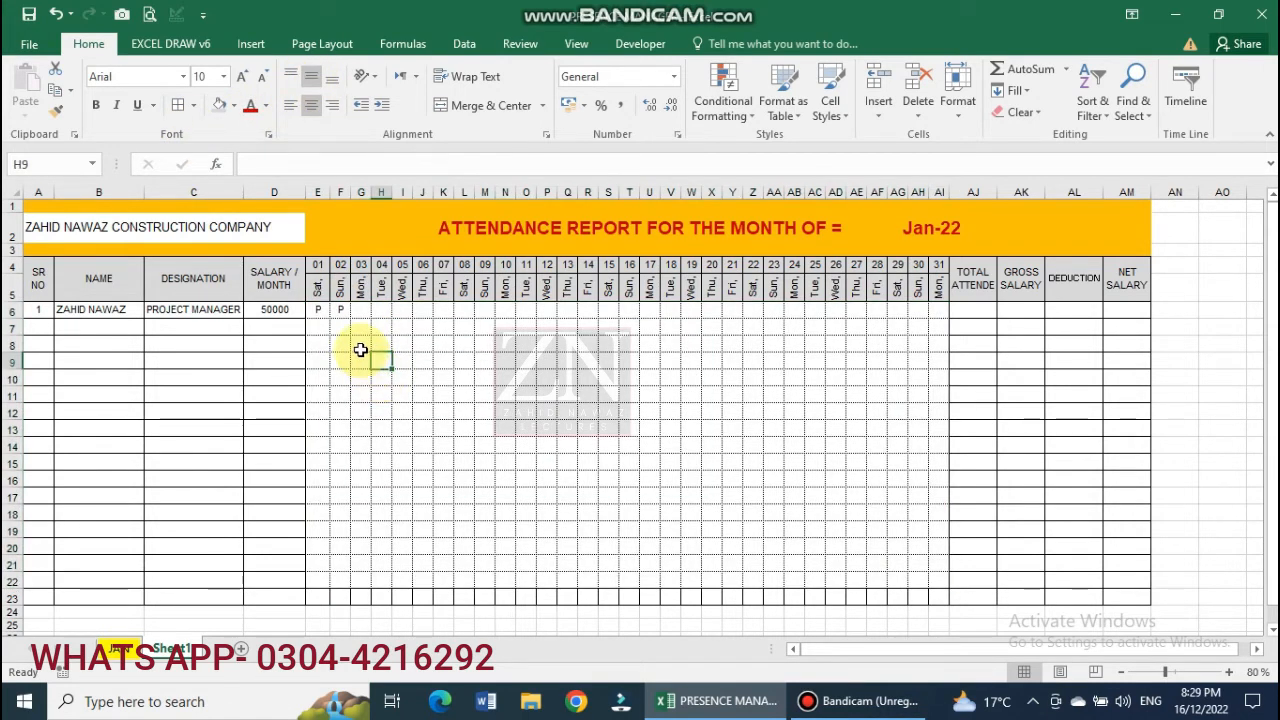
Mark days 03–06 as P, A, P, A in G6 through J6.
{"action": "left_click", "coordinate": [318, 310]}
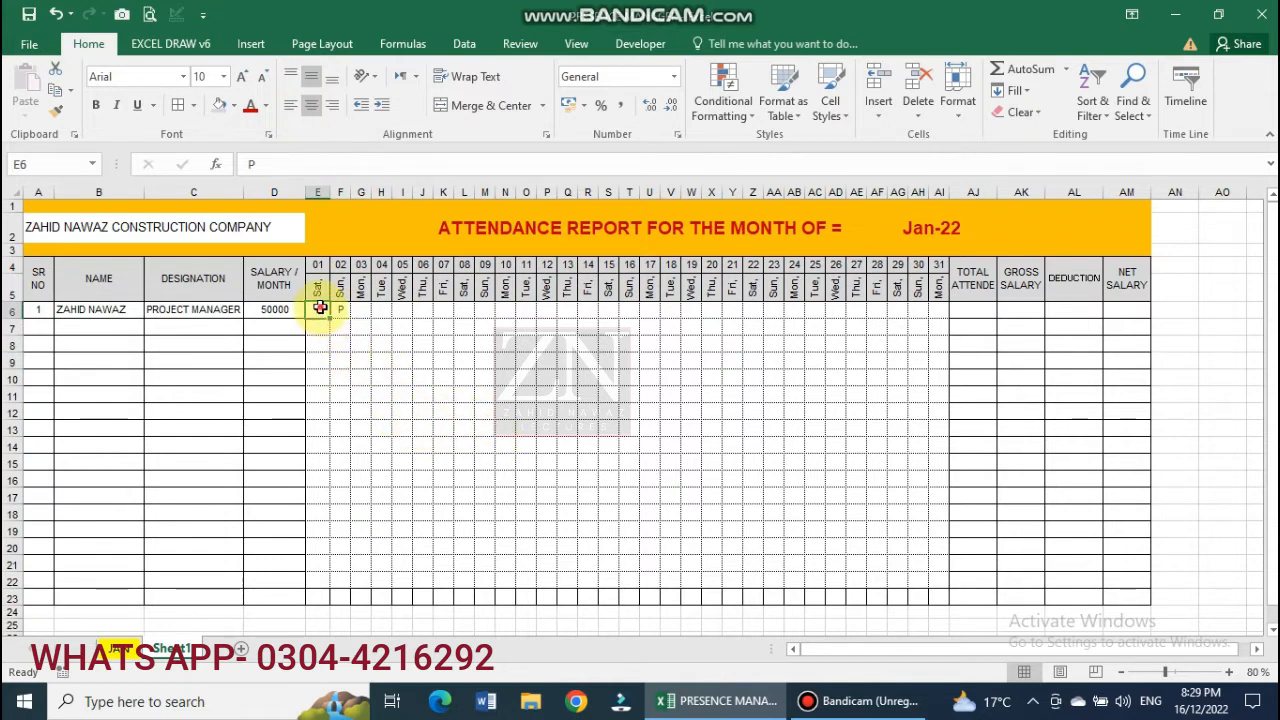
{"action": "left_click_drag", "start_coordinate": [320, 308], "coordinate": [410, 392]}
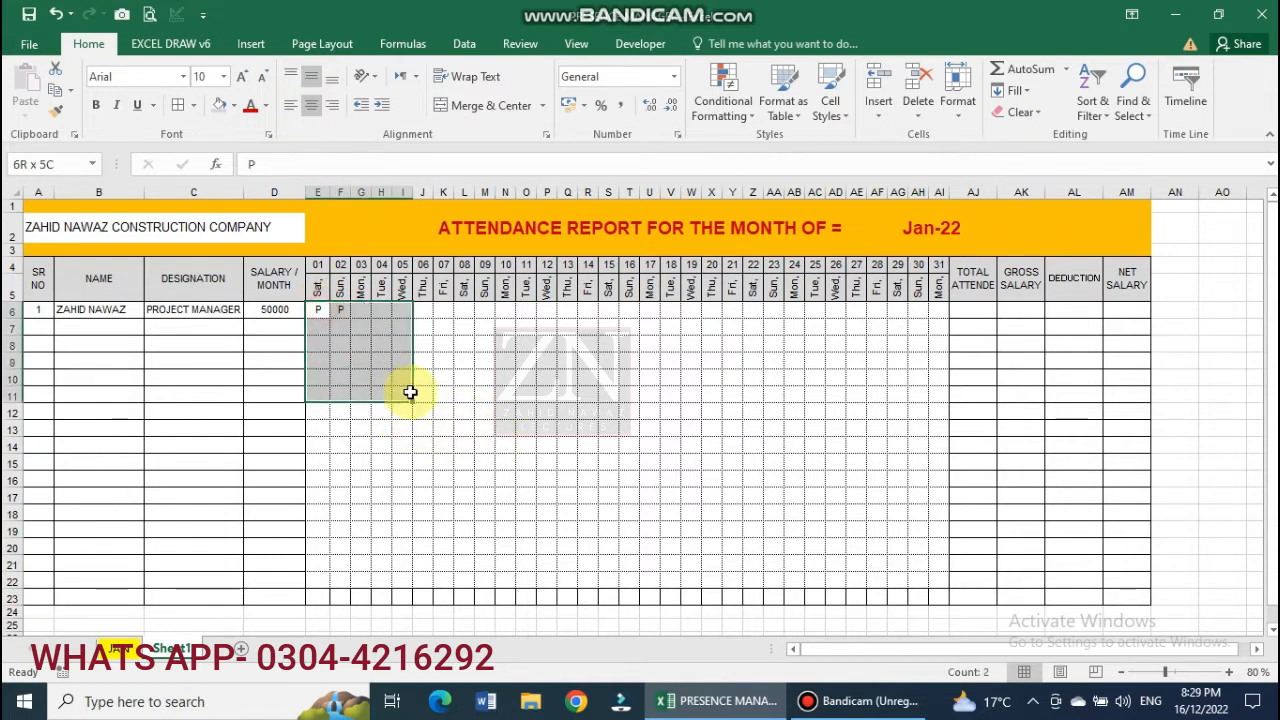
{"action": "left_click", "coordinate": [361, 310]}
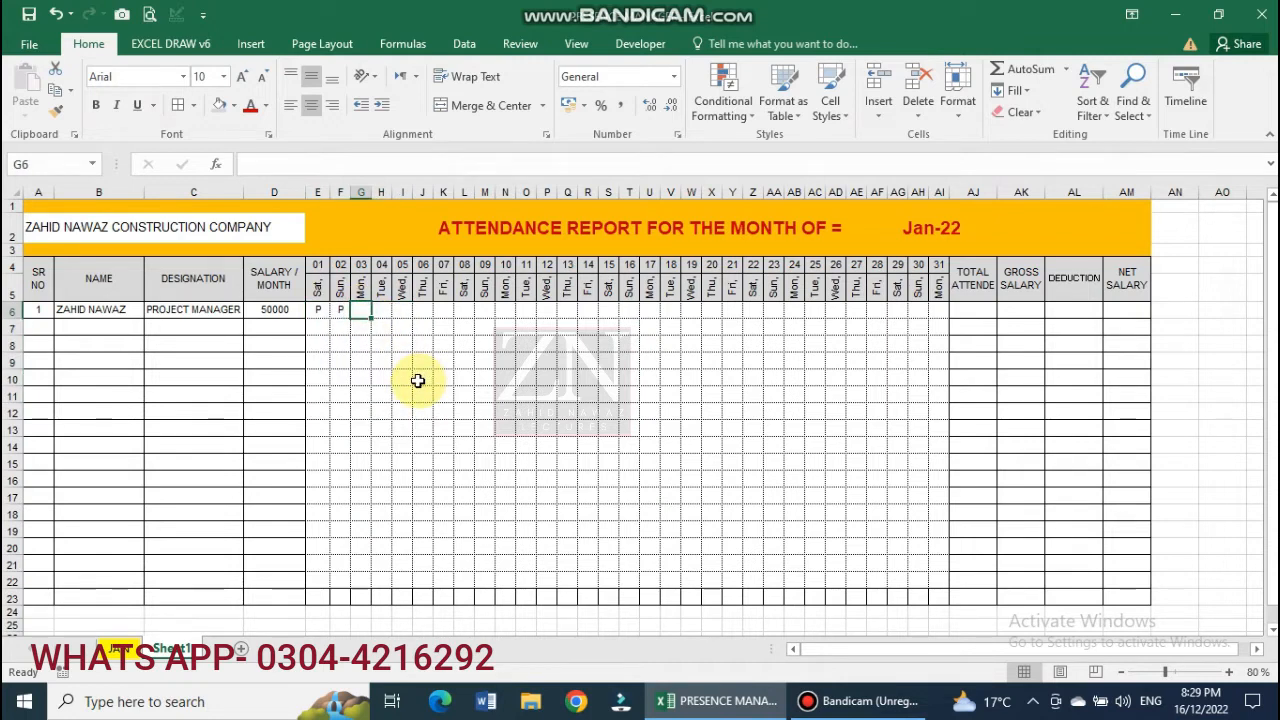
{"action": "type", "text": "P"}
{"action": "left_click", "coordinate": [376, 313]}
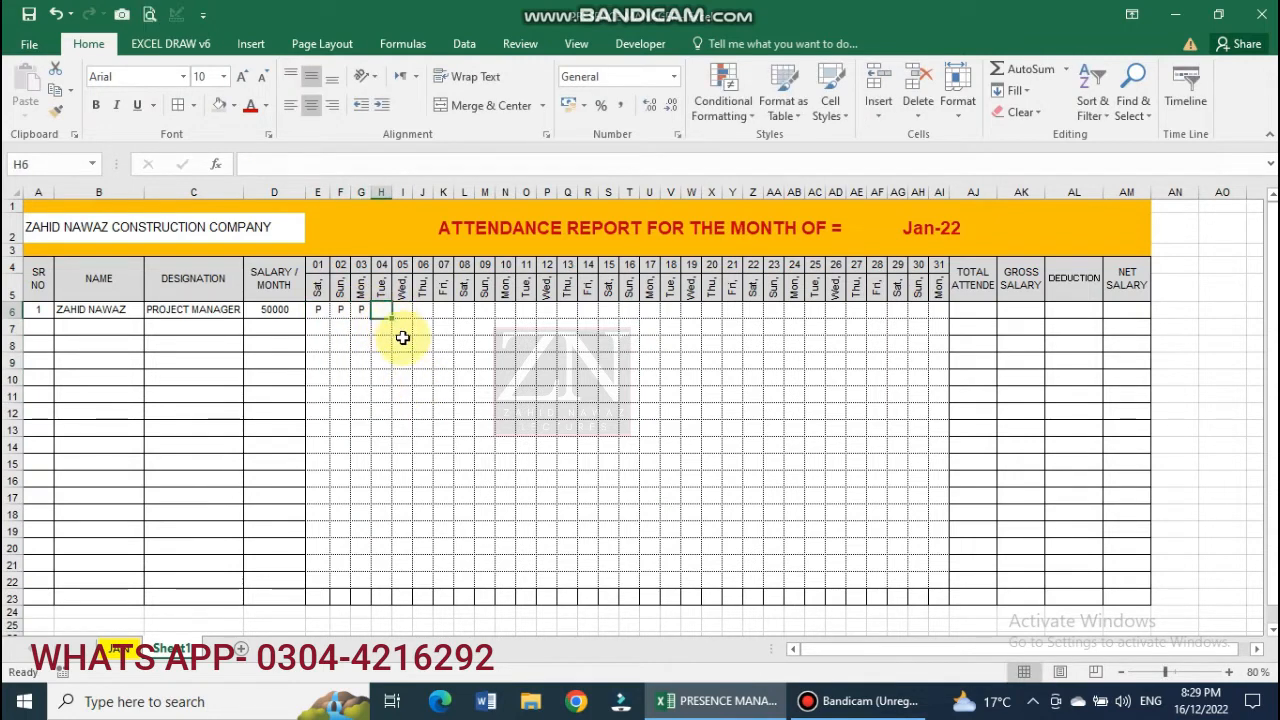
{"action": "left_click", "coordinate": [406, 309]}
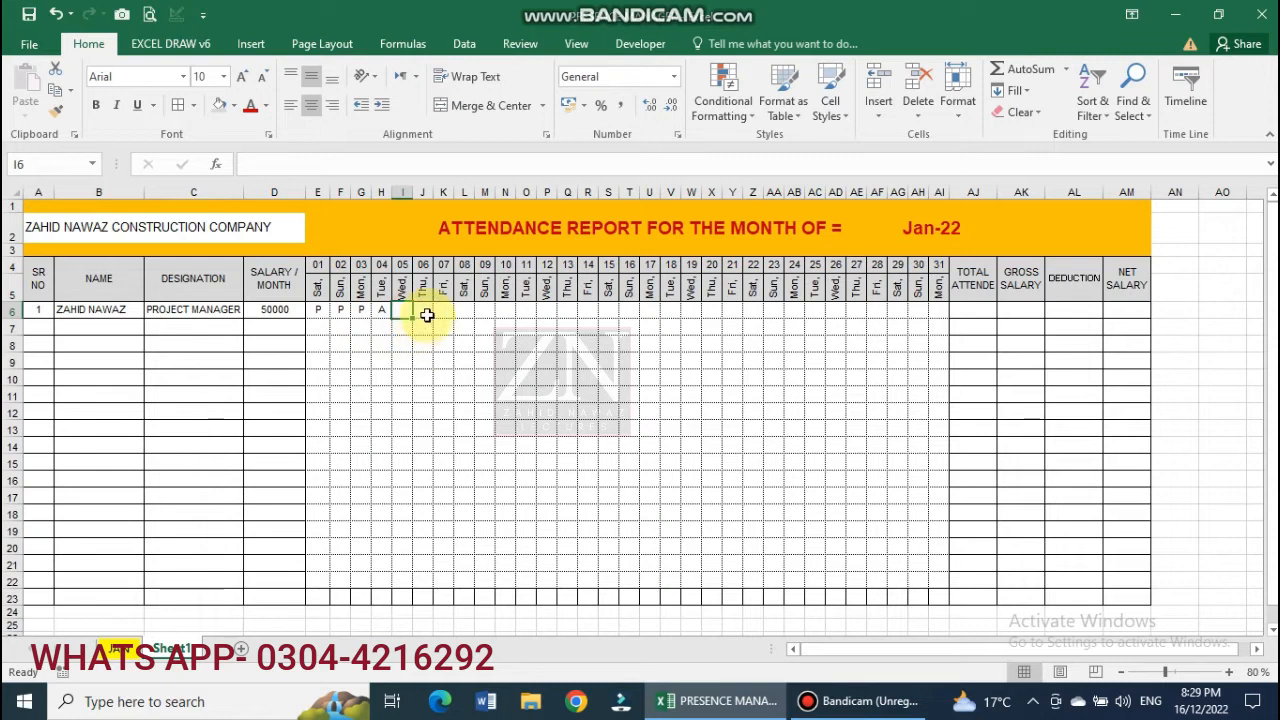
{"action": "type", "text": "P"}
{"action": "left_click", "coordinate": [423, 311]}
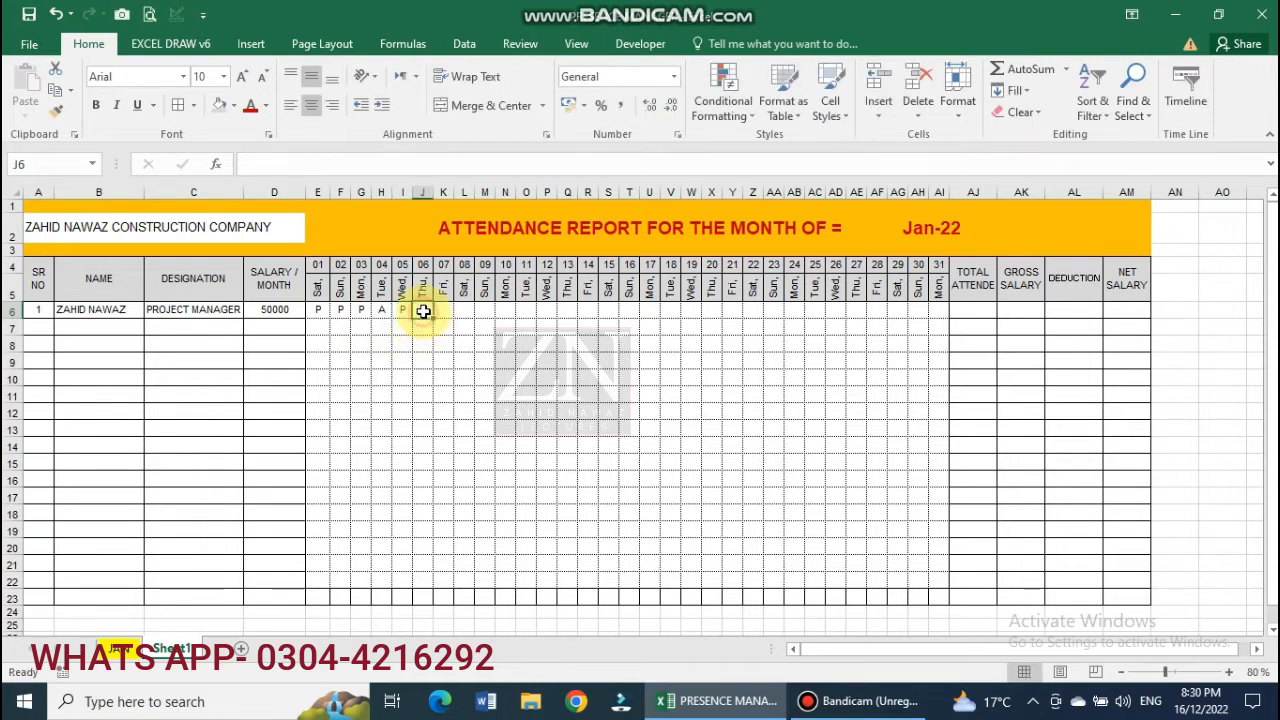
{"action": "type", "text": "A"}
{"action": "left_click", "coordinate": [470, 346]}
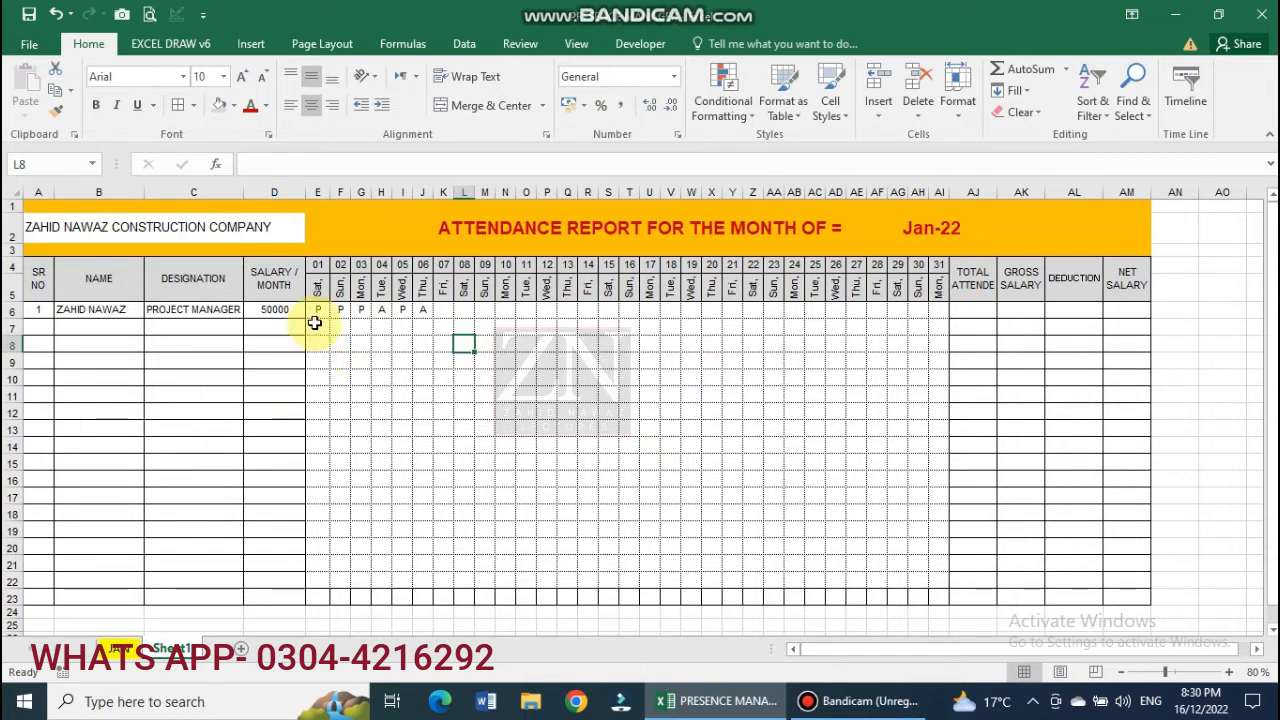
Start a 'Text that Contains' highlight rule for A on E6:AI6 using a custom format.
{"action": "left_click_drag", "start_coordinate": [317, 312], "coordinate": [940, 313]}
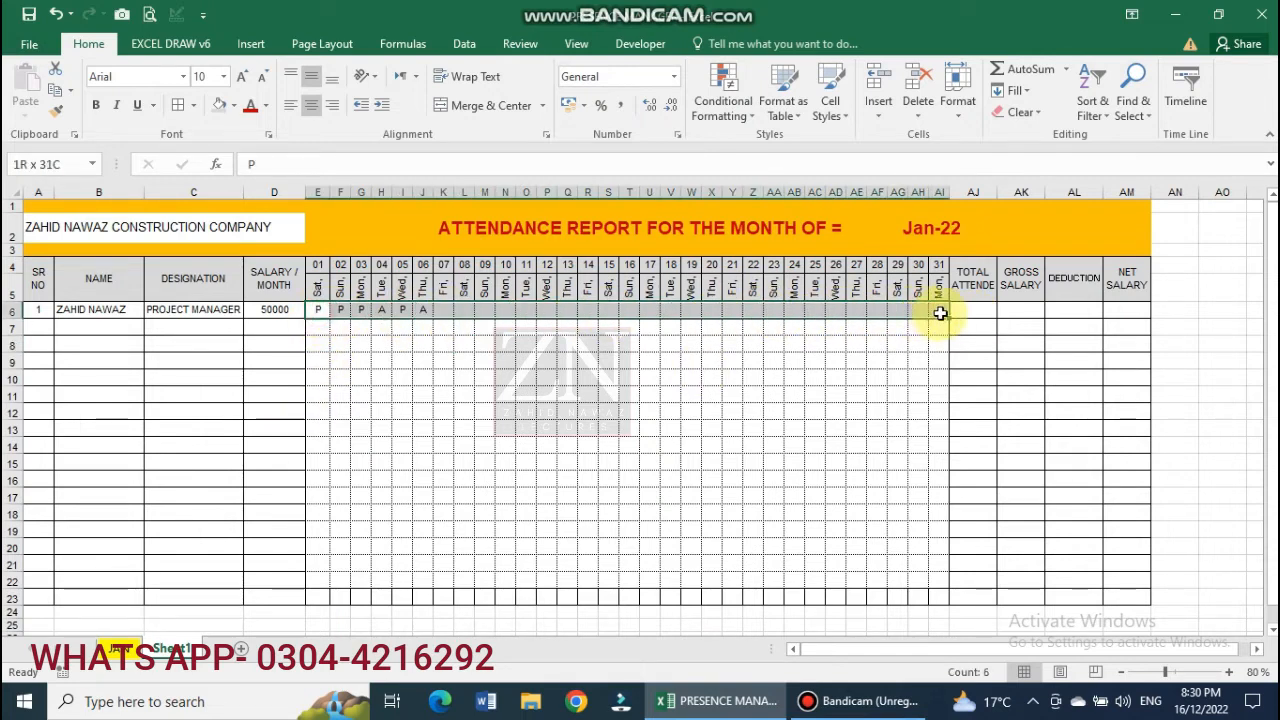
{"action": "left_click", "coordinate": [751, 118]}
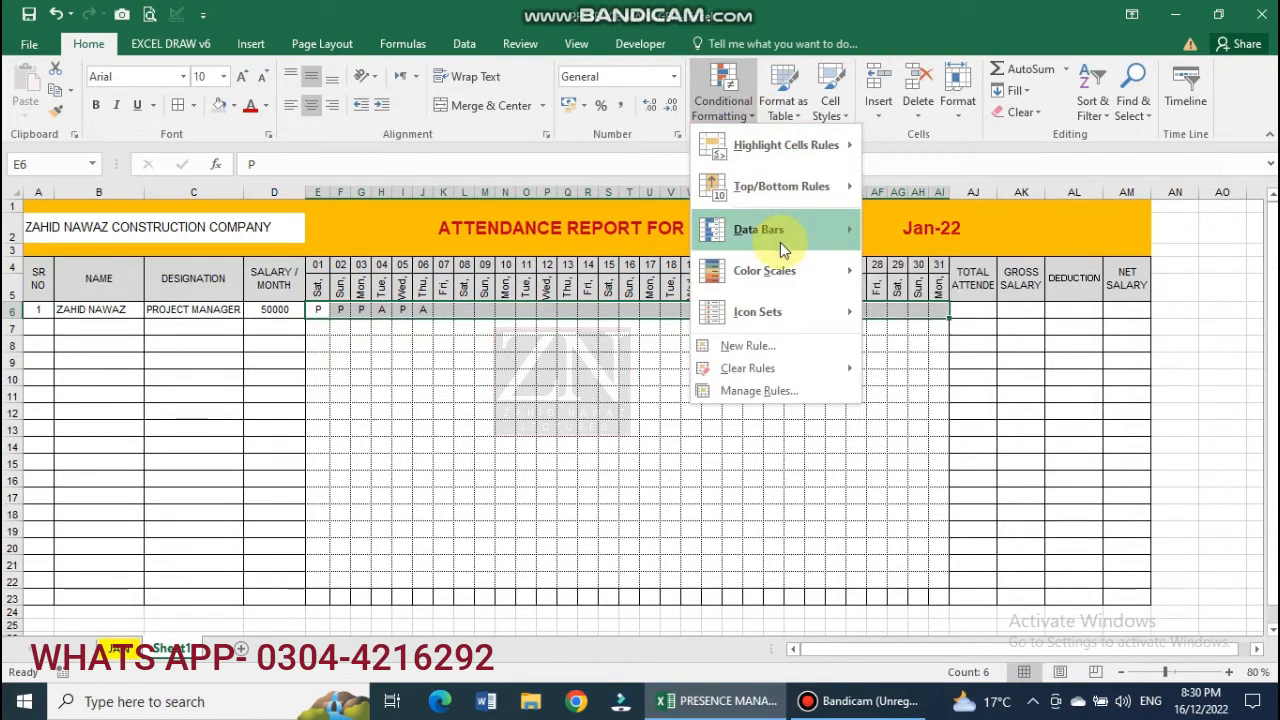
{"action": "mouse_move", "coordinate": [812, 288]}
{"action": "mouse_move", "coordinate": [801, 144]}
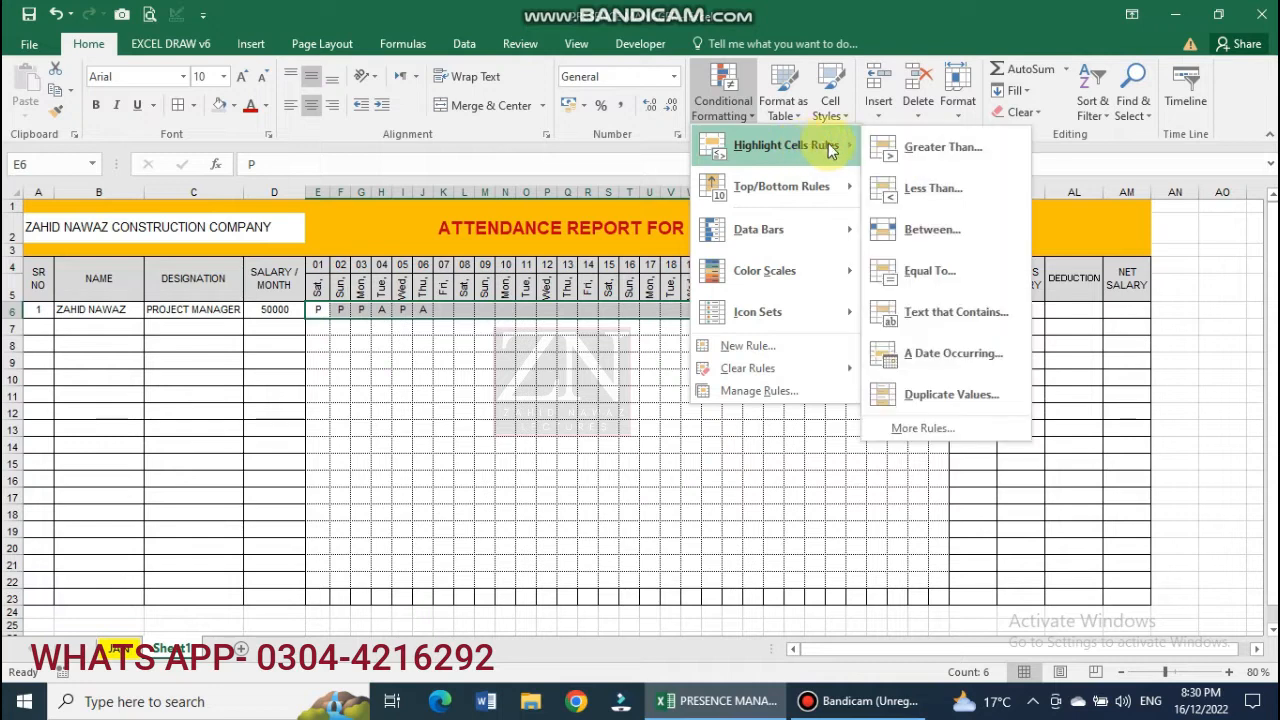
{"action": "left_click", "coordinate": [954, 313]}
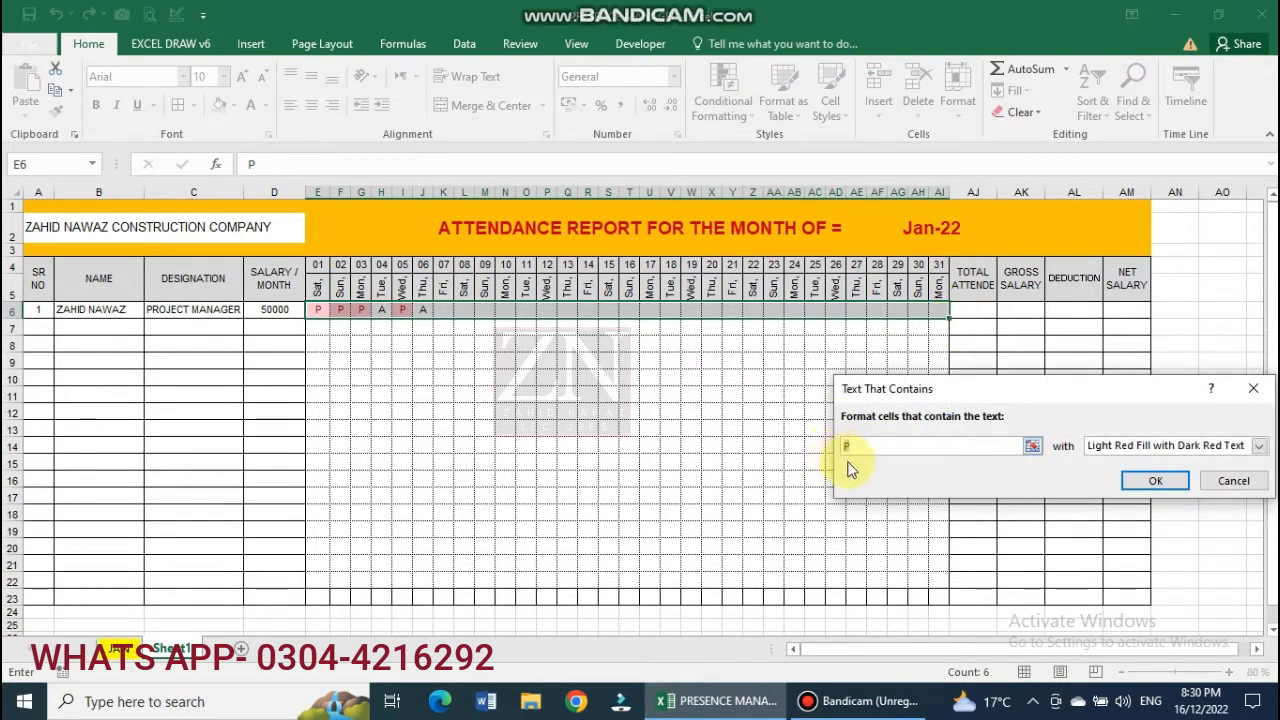
{"action": "type", "text": "A"}
{"action": "double_click", "coordinate": [851, 447]}
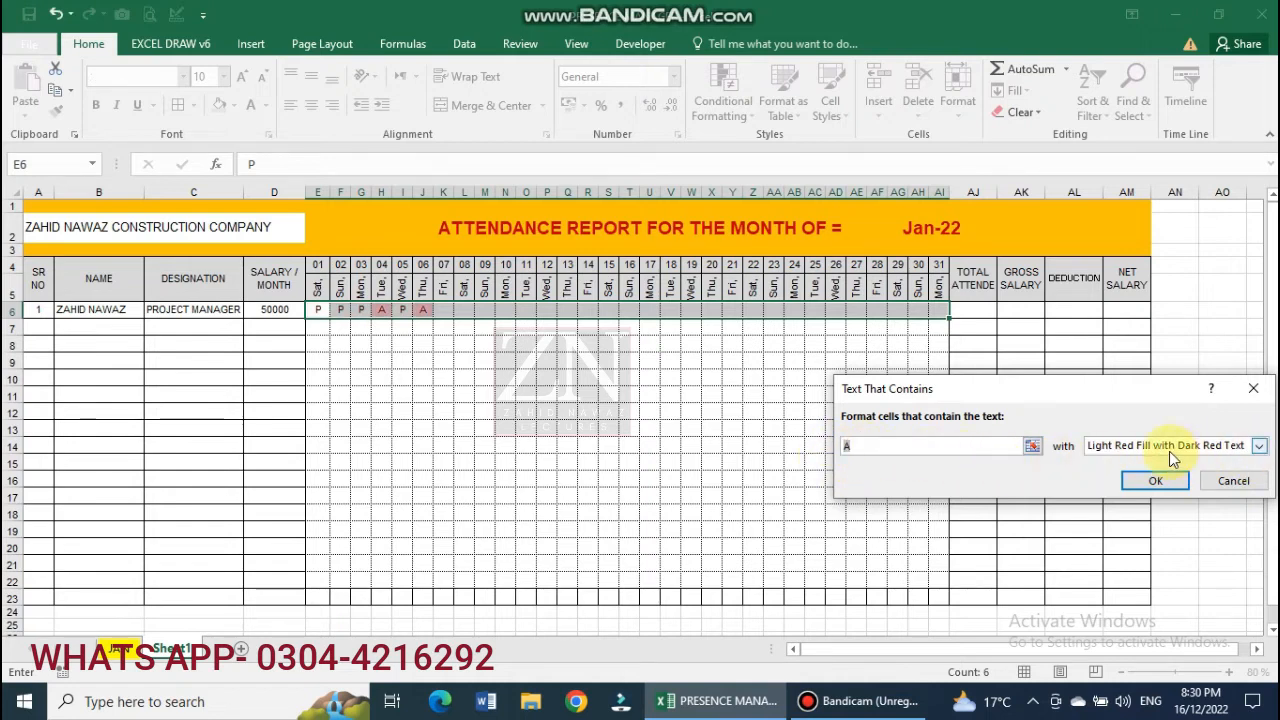
{"action": "left_click", "coordinate": [1257, 448]}
{"action": "left_click", "coordinate": [1141, 537]}
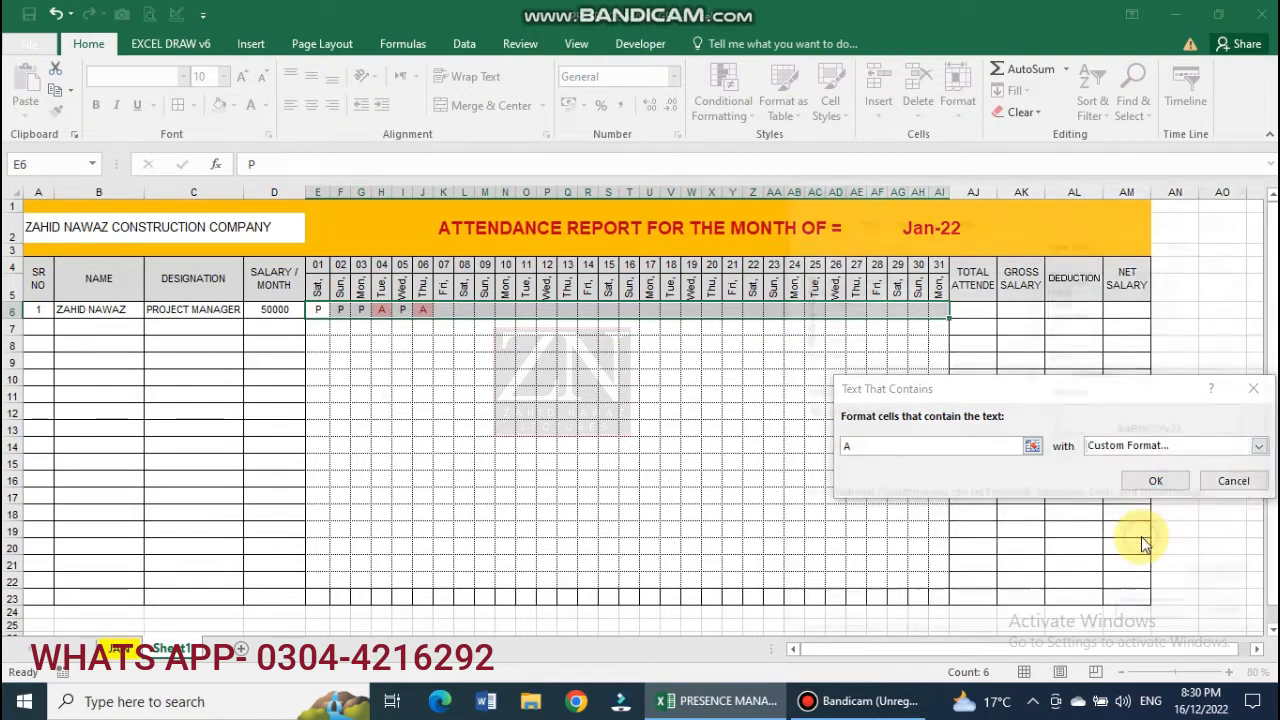
Set the rule's format to bold white text on dark blue fill and apply it.
{"action": "left_click", "coordinate": [850, 412]}
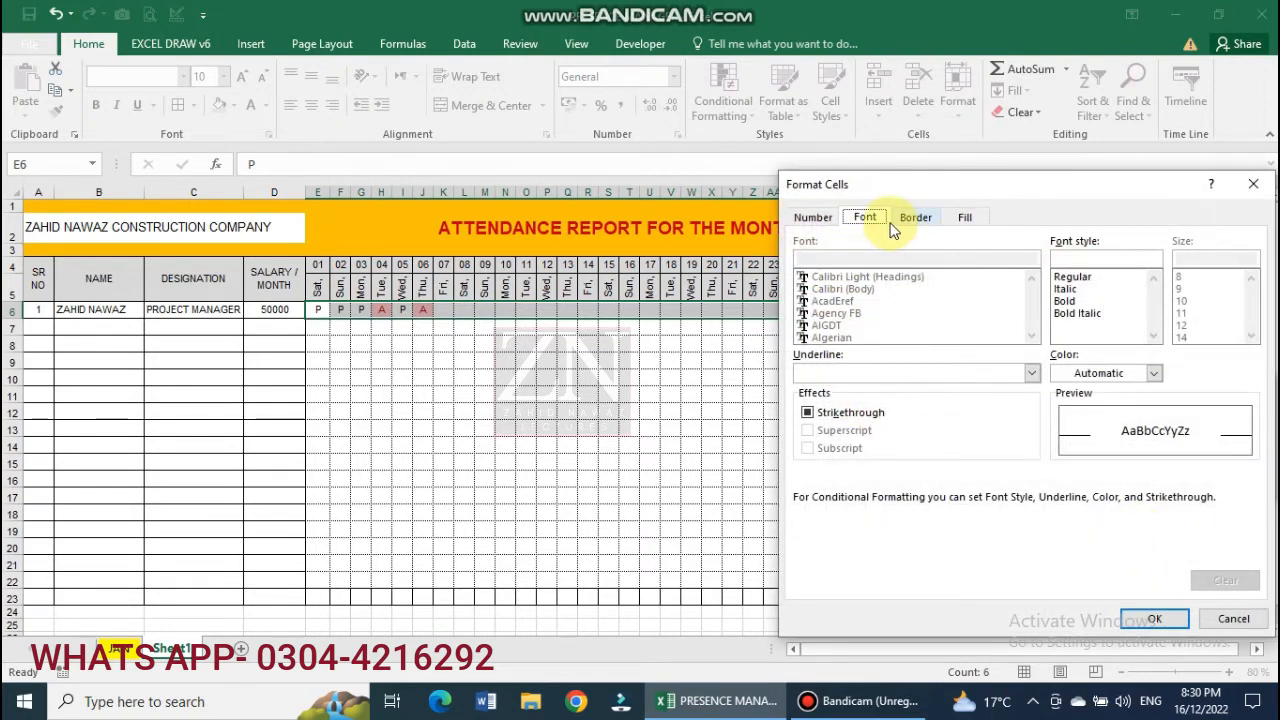
{"action": "left_click", "coordinate": [1068, 302]}
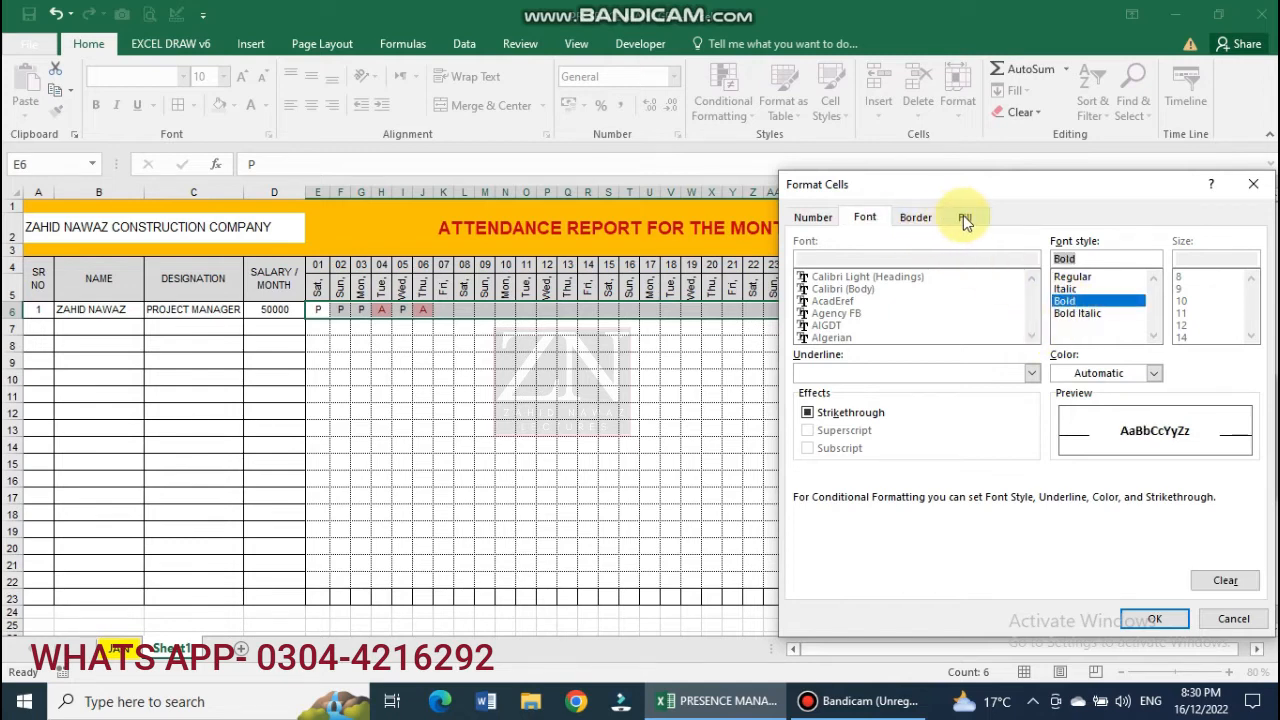
{"action": "left_click", "coordinate": [1155, 374]}
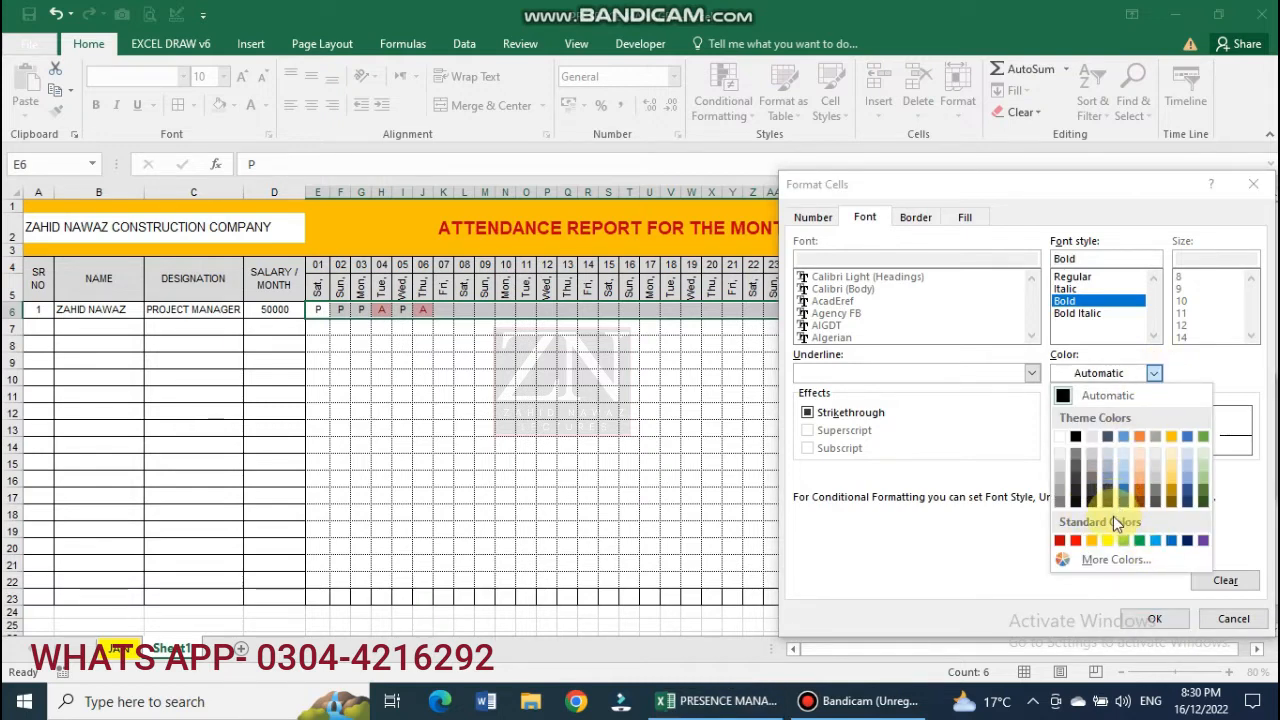
{"action": "left_click", "coordinate": [1062, 436]}
{"action": "left_click", "coordinate": [965, 219]}
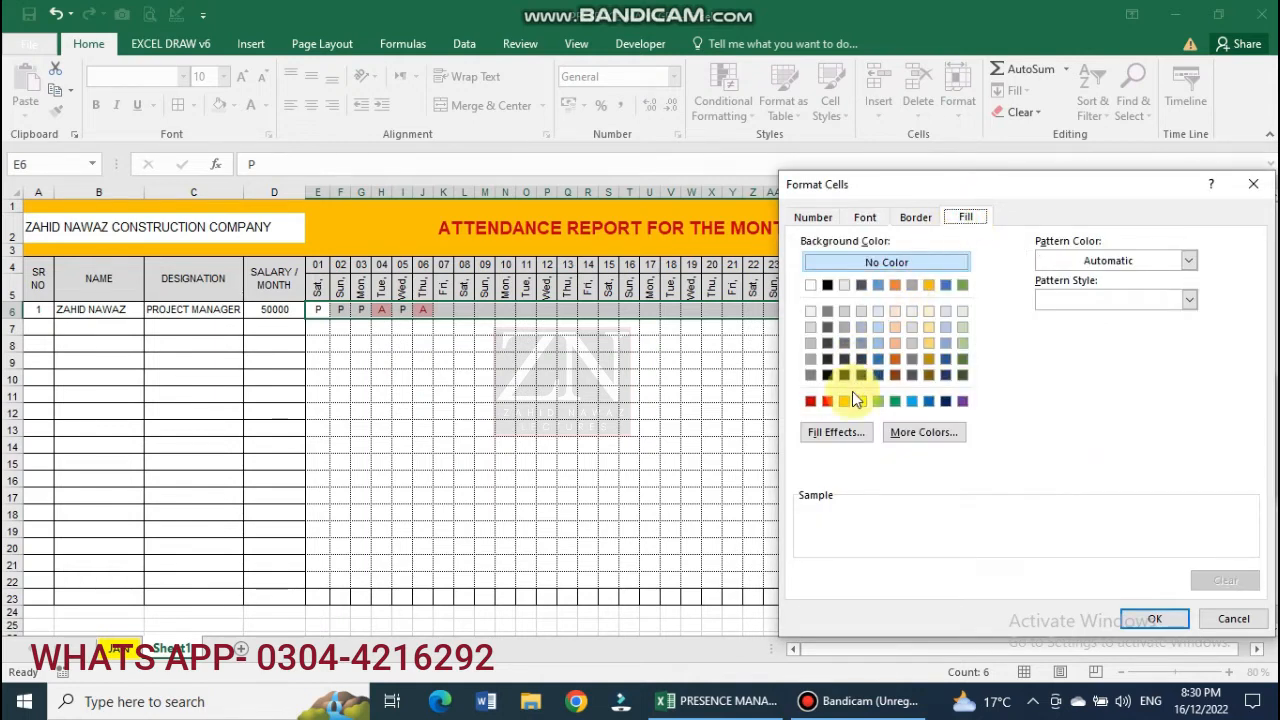
{"action": "left_click", "coordinate": [946, 401]}
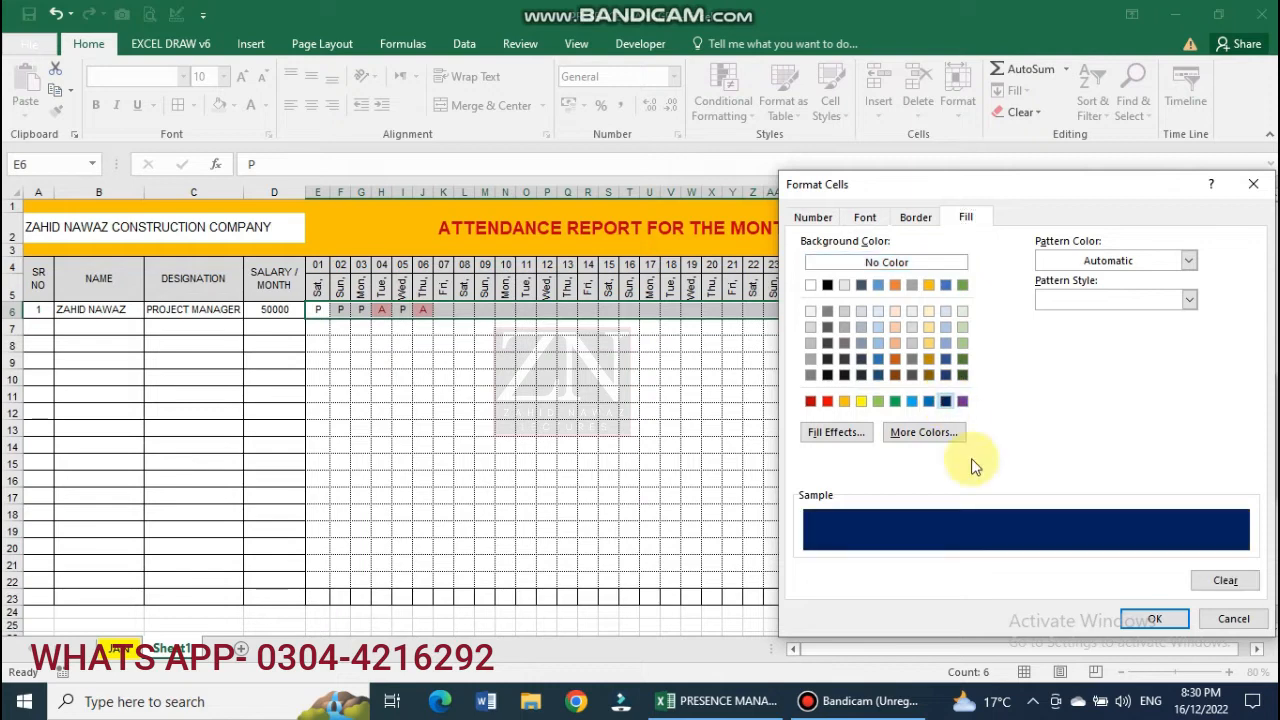
{"action": "left_click", "coordinate": [1153, 619]}
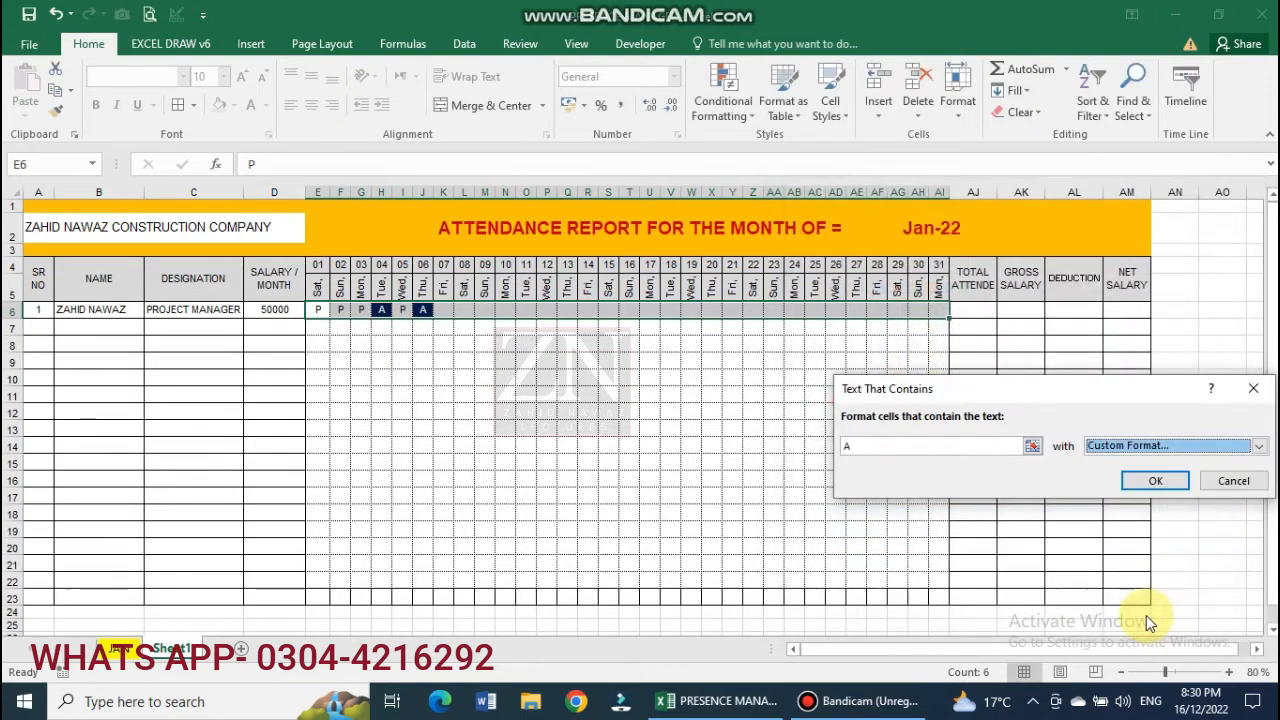
{"action": "left_click", "coordinate": [1152, 480]}
{"action": "left_click", "coordinate": [505, 436]}
Enter P, P, P, P and A in K6 through O6.
{"action": "left_click", "coordinate": [443, 311]}
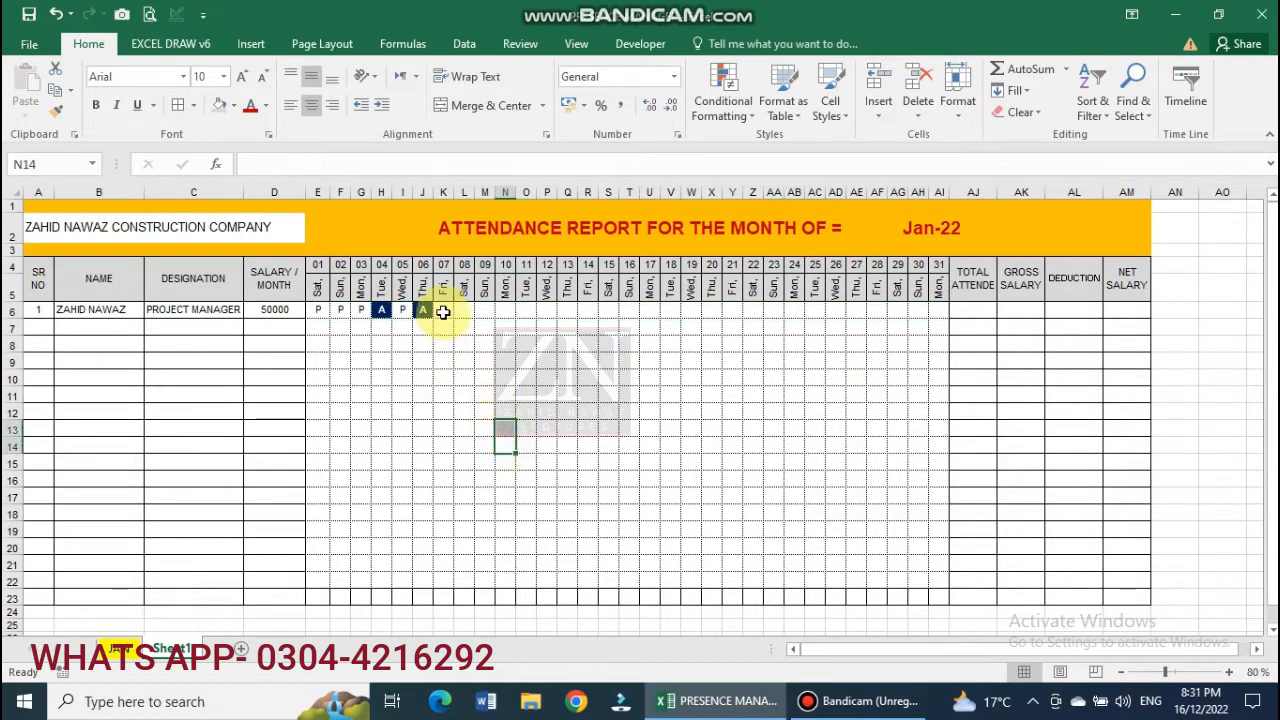
{"action": "type", "text": "P"}
{"action": "key", "text": "Tab"}
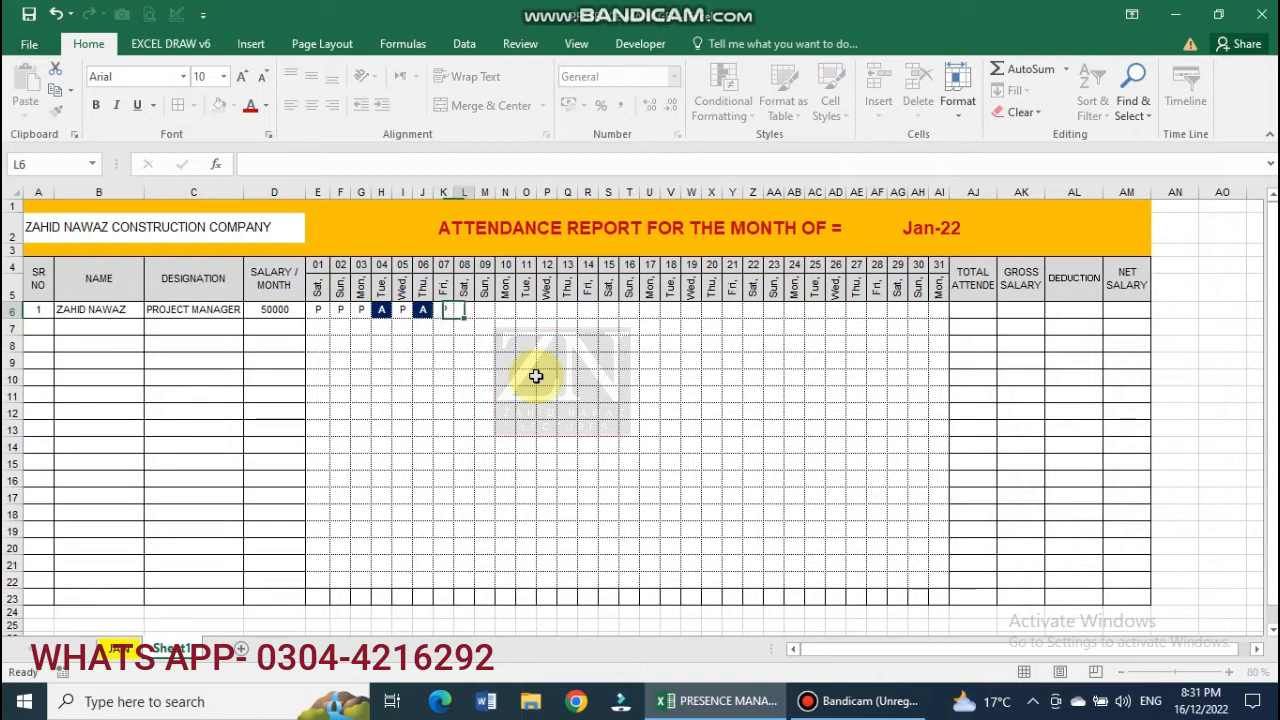
{"action": "type", "text": "P"}
{"action": "key", "text": "Tab"}
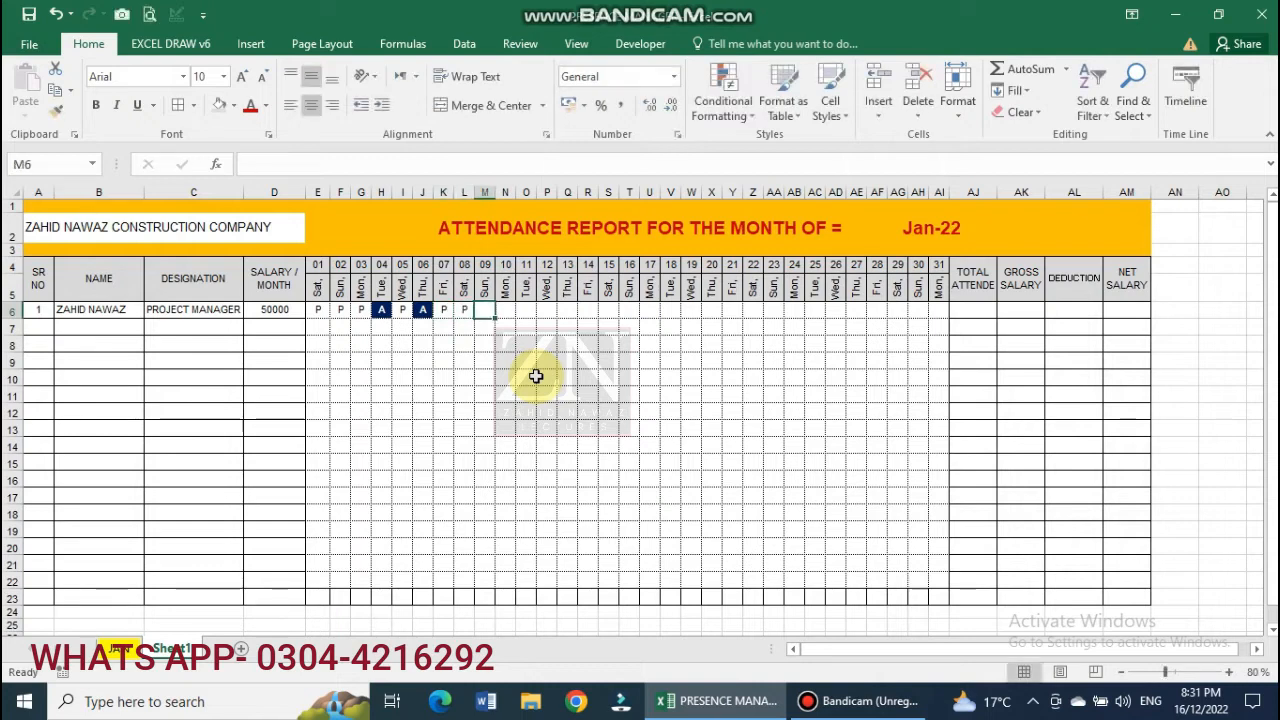
{"action": "type", "text": "P"}
{"action": "key", "text": "Tab"}
{"action": "type", "text": "P"}
{"action": "key", "text": "Tab"}
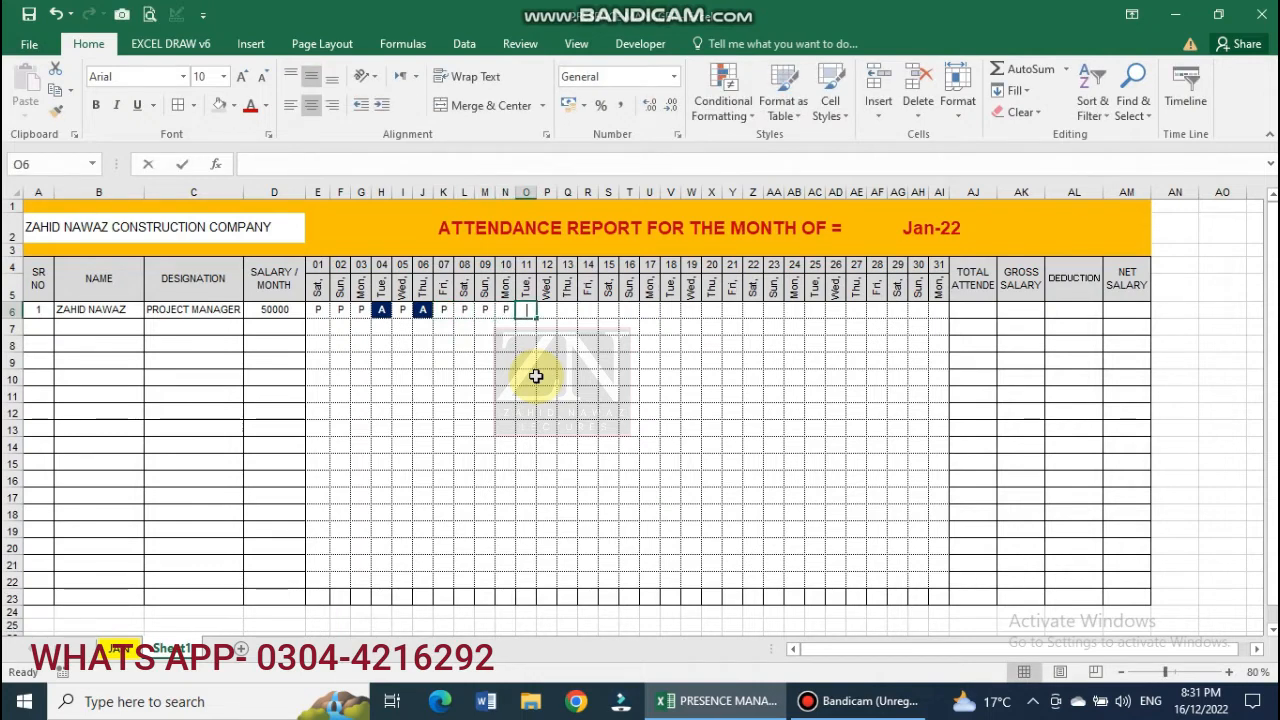
{"action": "type", "text": "A"}
{"action": "key", "text": "Tab"}
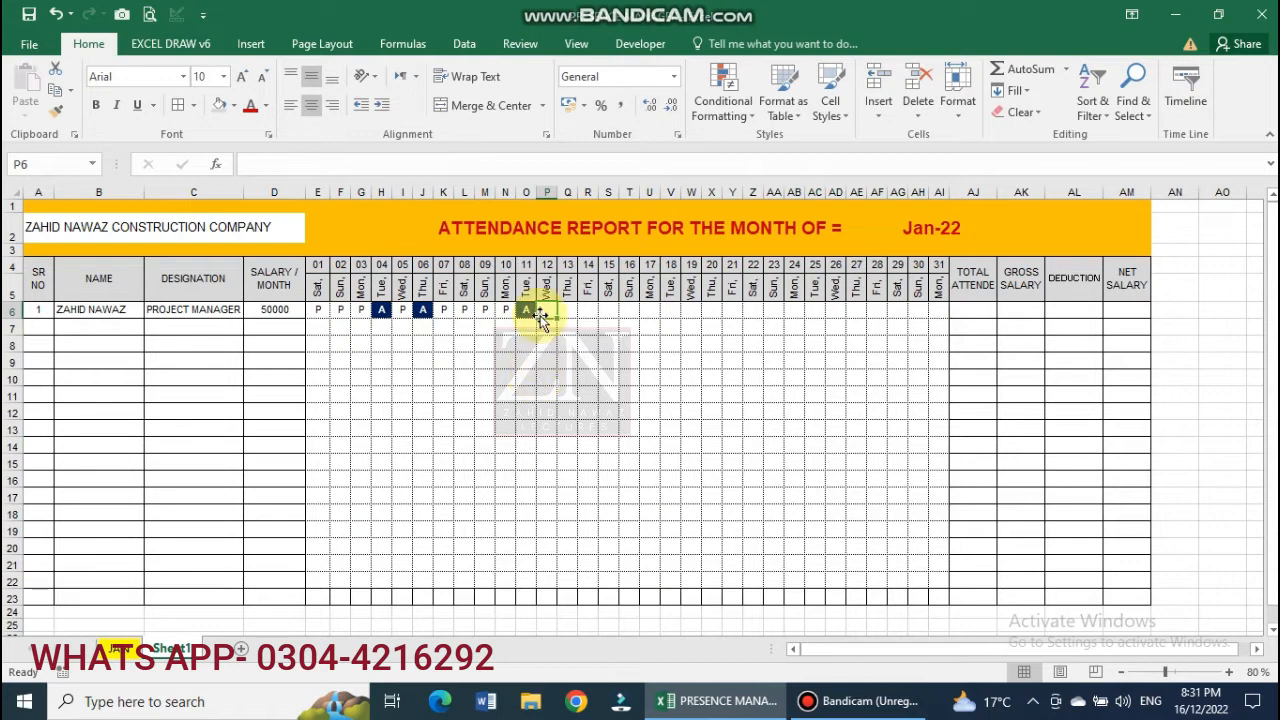
Begin a COUNTIF formula in AJ6 over E6:AI6, up to the comma before the criterion.
{"action": "left_click", "coordinate": [971, 313]}
{"action": "type", "text": "="}
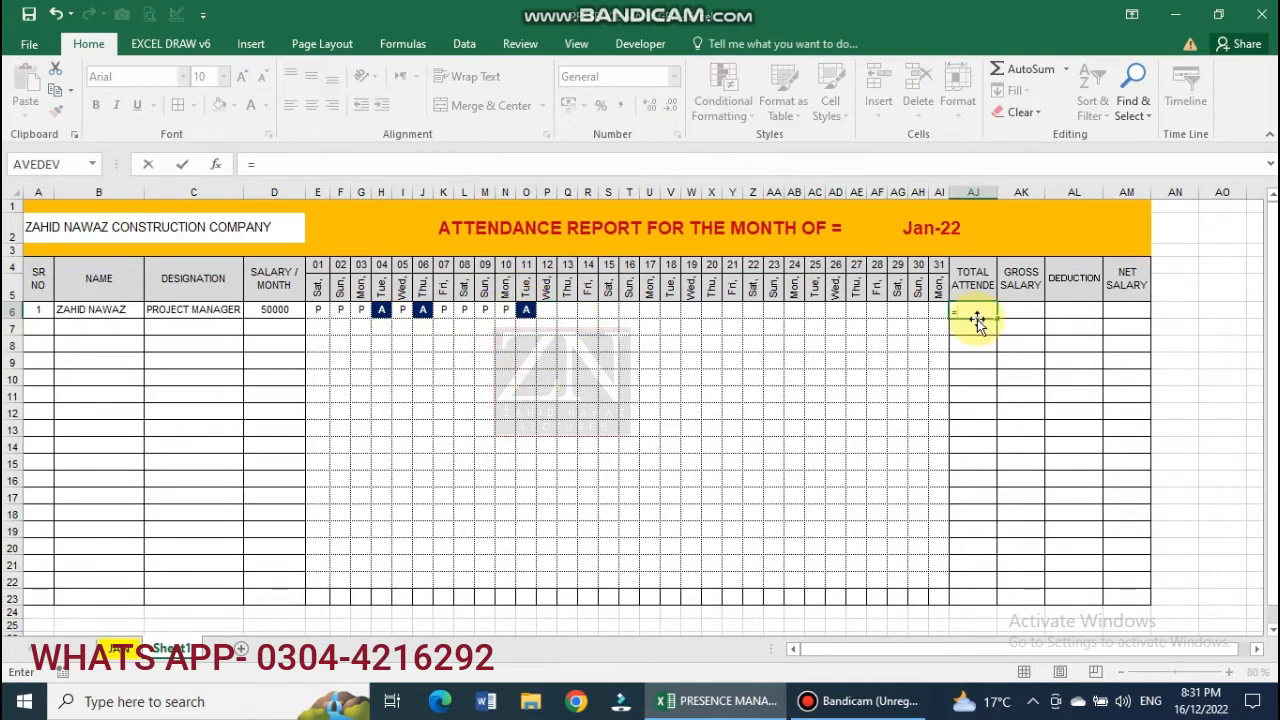
{"action": "type", "text": "COUNT"}
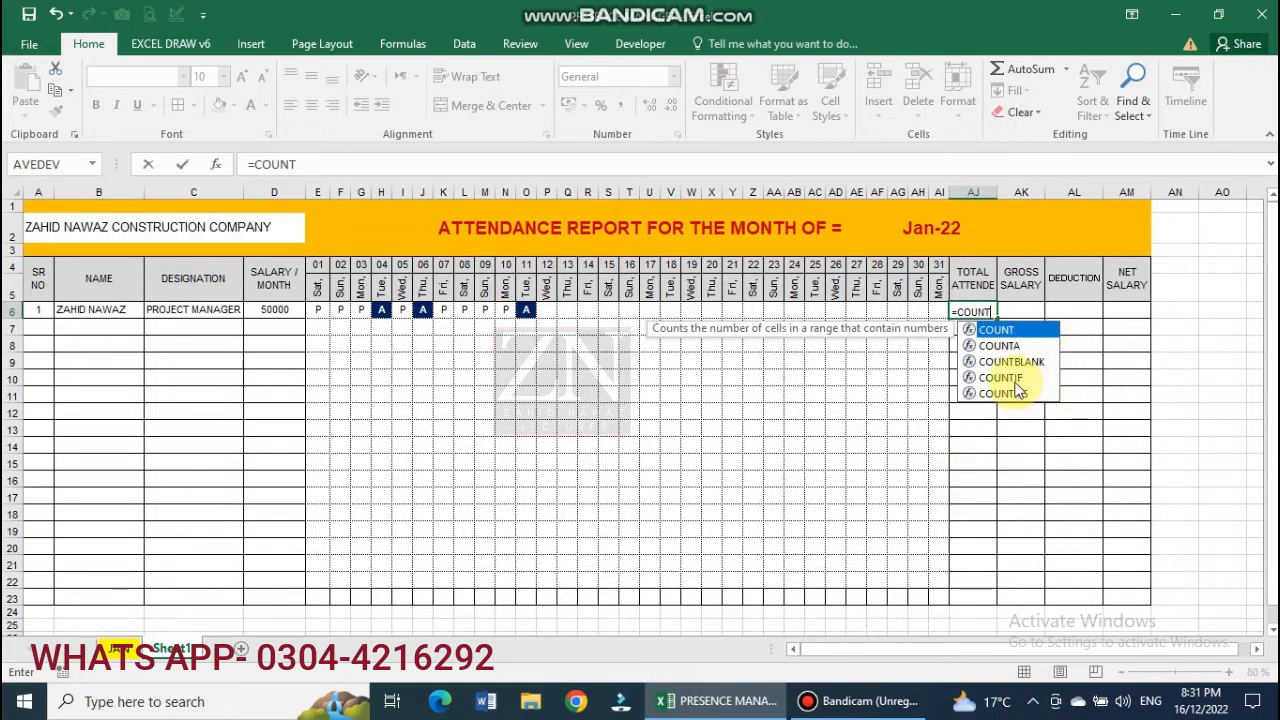
{"action": "left_click", "coordinate": [1013, 379]}
{"action": "double_click", "coordinate": [1017, 380]}
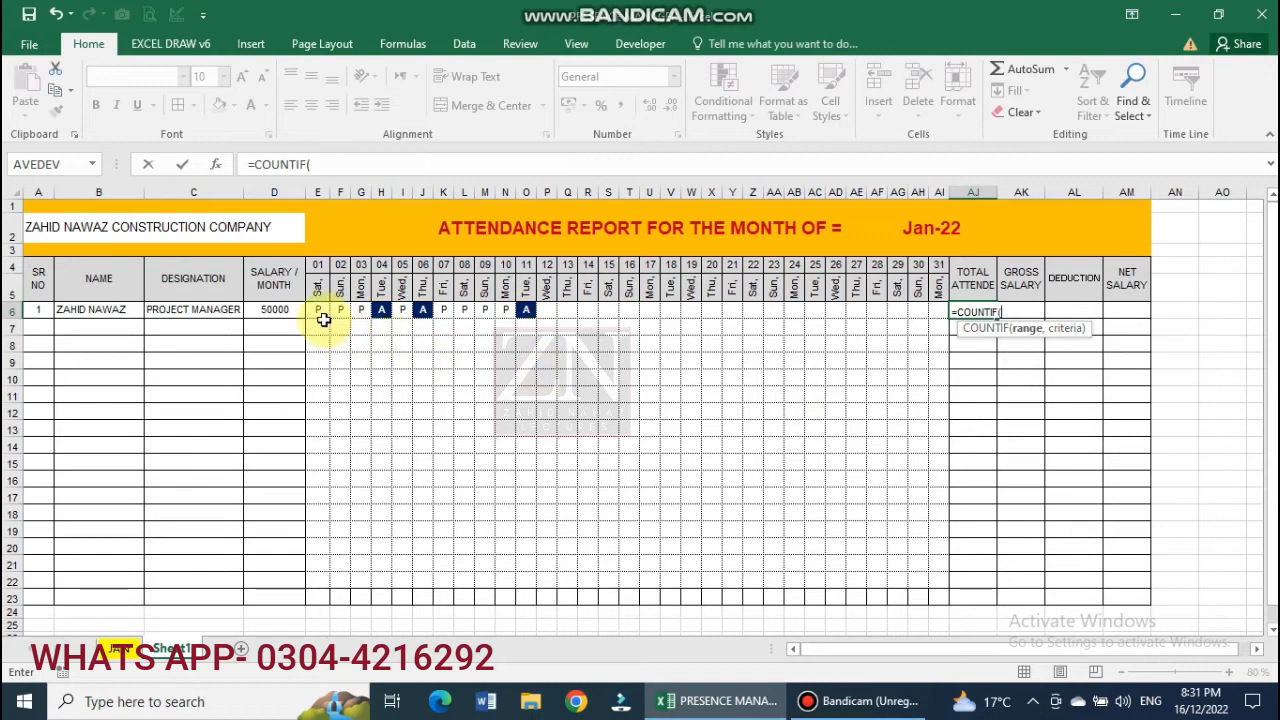
{"action": "left_click_drag", "start_coordinate": [318, 312], "coordinate": [936, 312]}
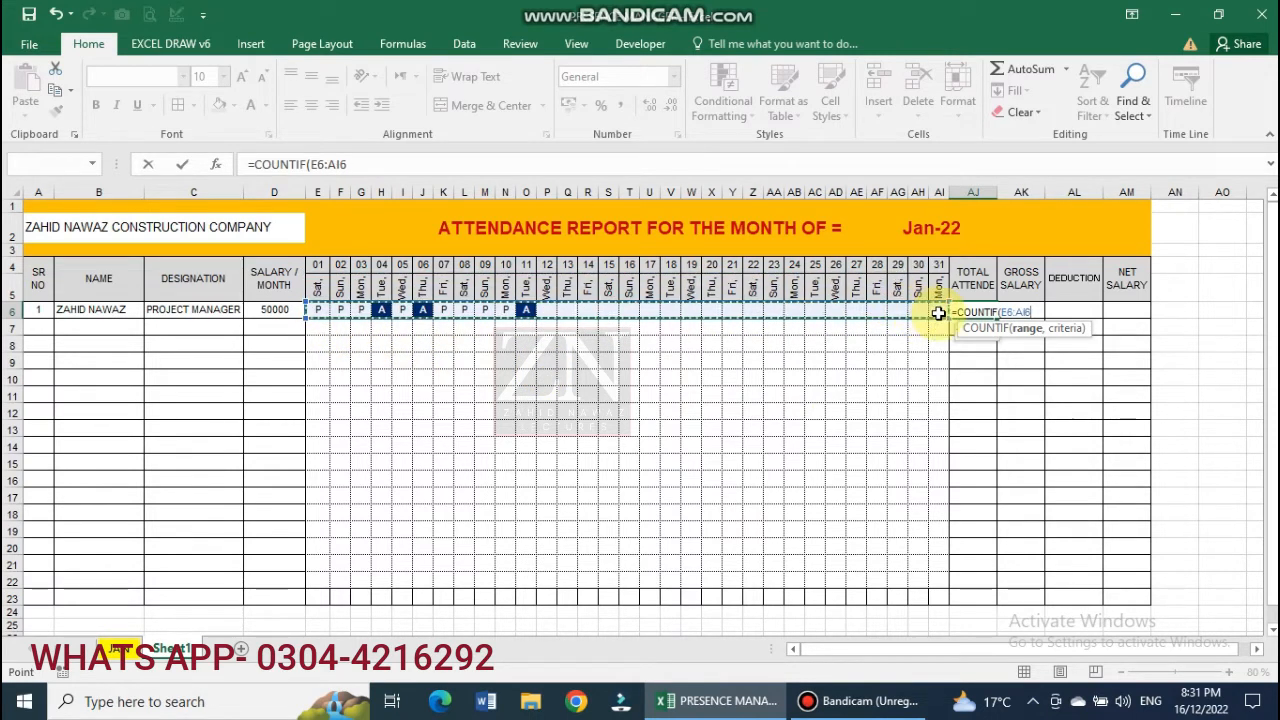
{"action": "type", "text": ",\"P"}
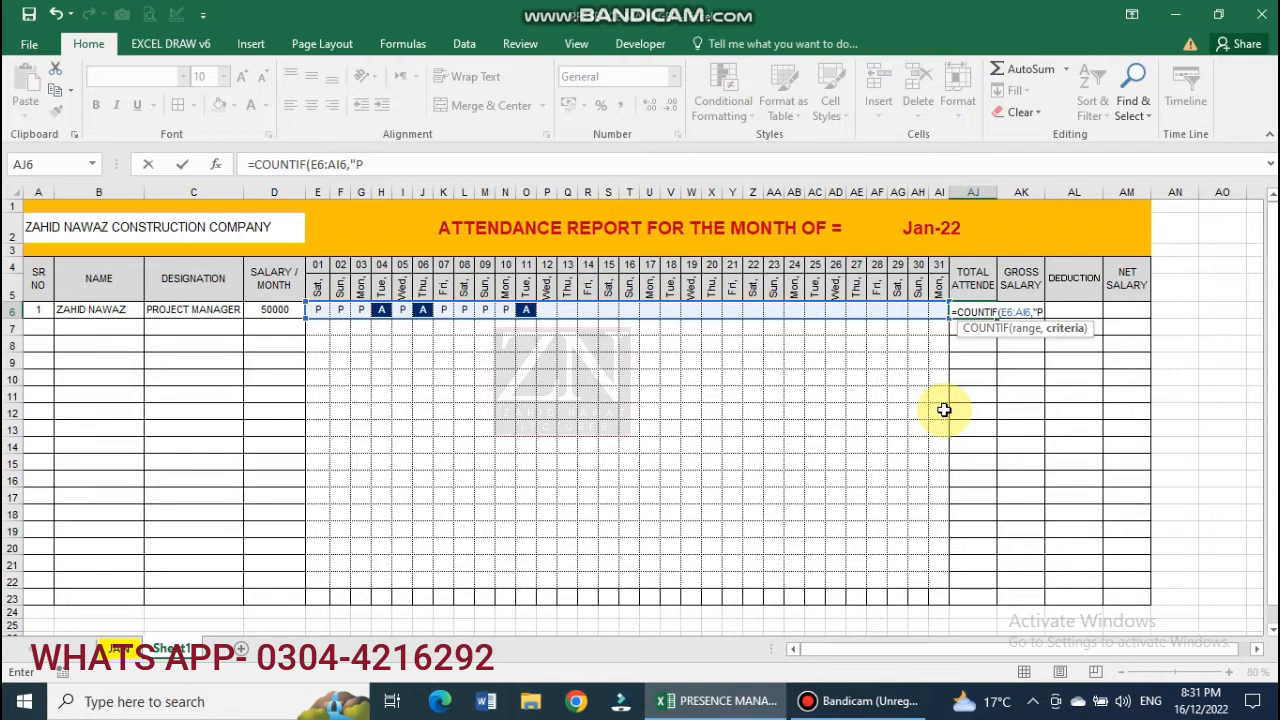
Complete =COUNTIF(E6:AI6,"P") in AJ6, showing 8, and centre-align the summary range AJ6:AM22.
{"action": "type", "text": "\"P\""}
{"action": "key", "text": "Return"}
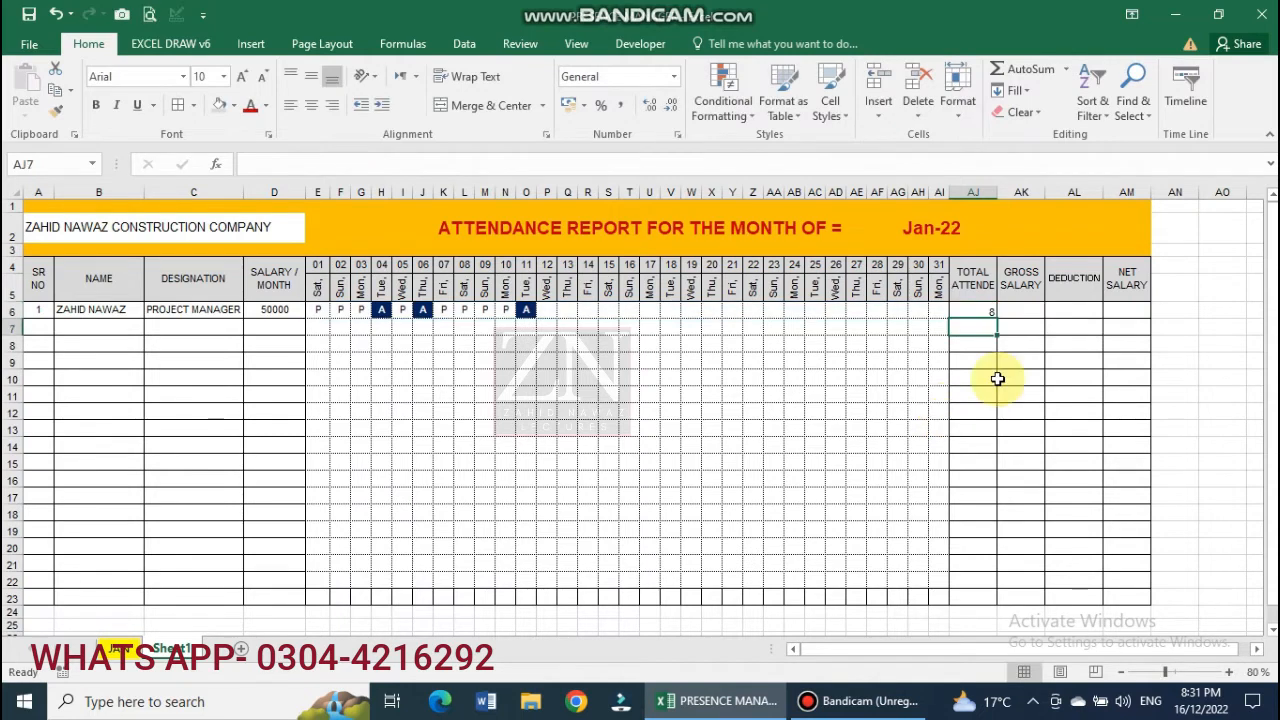
{"action": "left_click_drag", "start_coordinate": [980, 316], "coordinate": [1132, 583]}
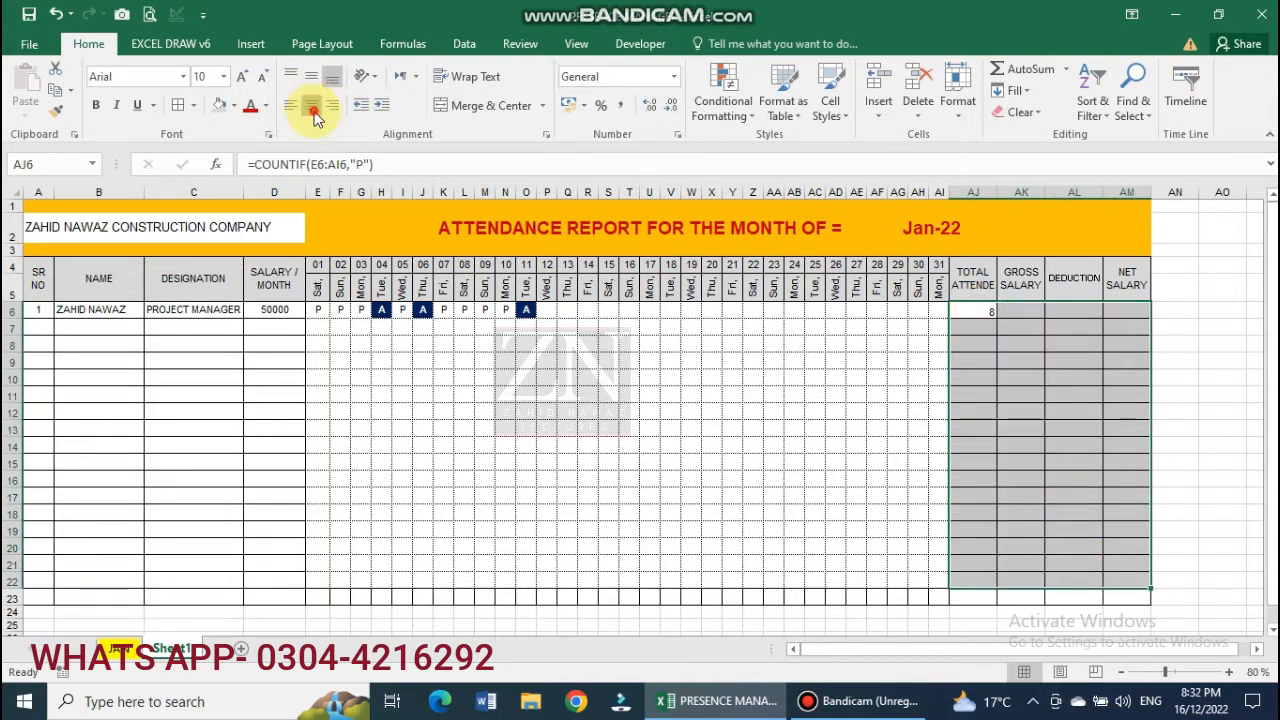
{"action": "left_click", "coordinate": [312, 112]}
{"action": "left_click", "coordinate": [972, 316]}
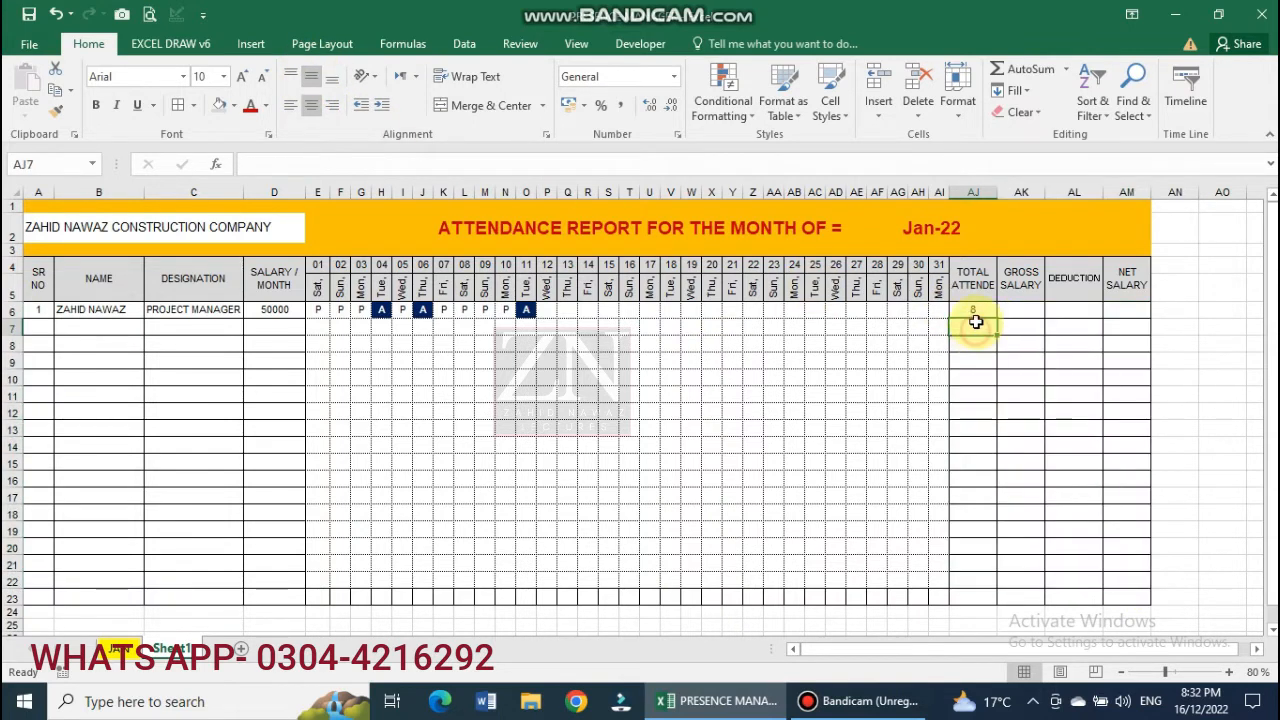
{"action": "double_click", "coordinate": [972, 316]}
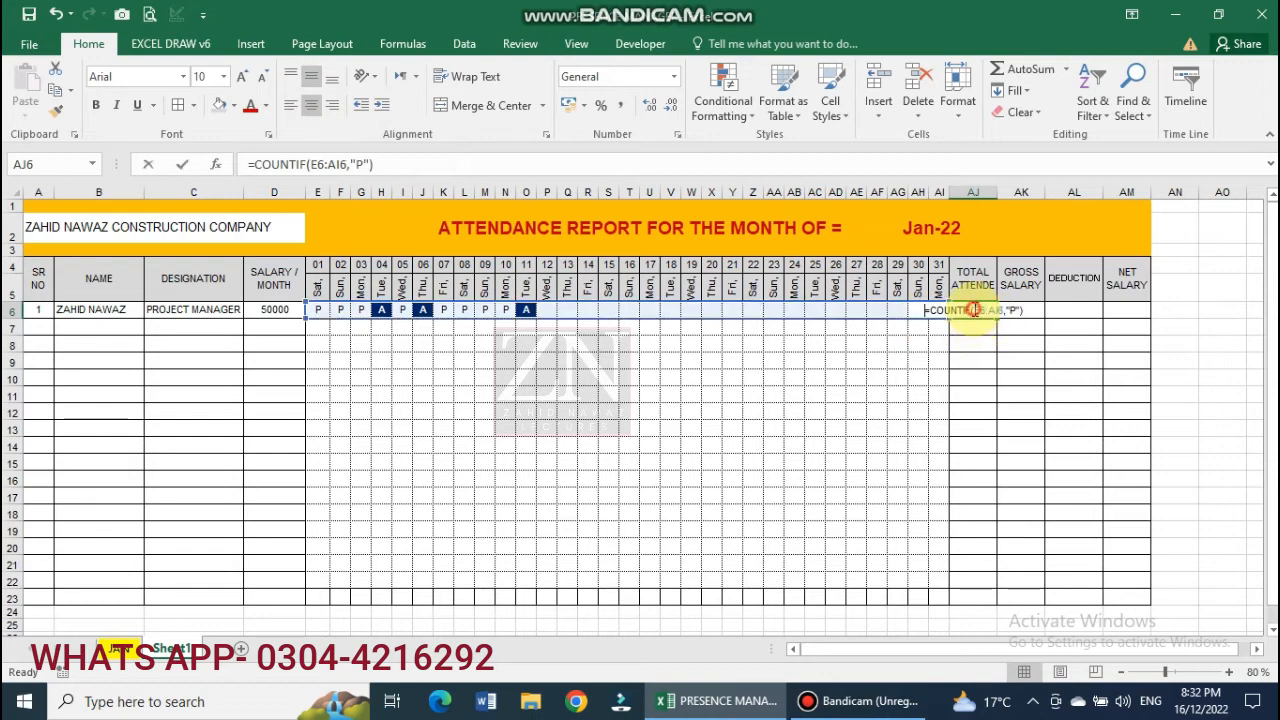
{"action": "key", "text": "Escape"}
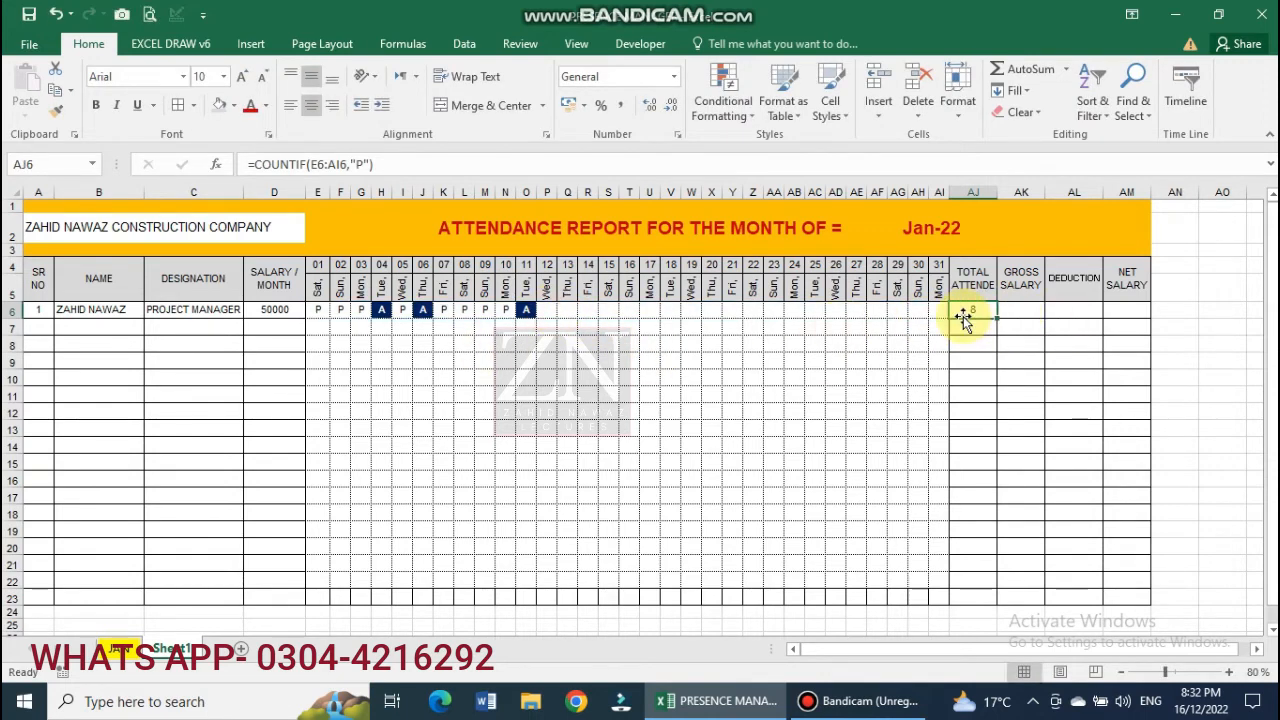
Mark days 12 through 31 in row 6 as P, with A on day 17, bringing attendance to 27.
{"action": "left_click", "coordinate": [547, 310]}
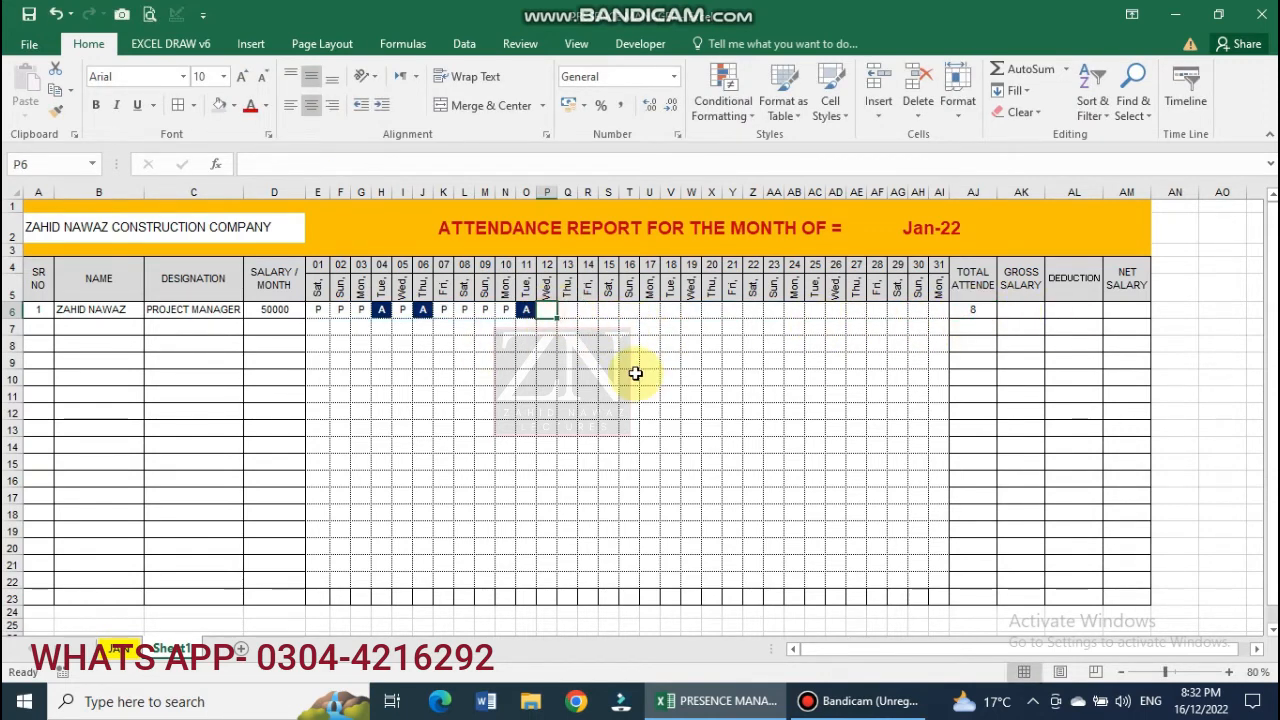
{"action": "type", "text": "P"}
{"action": "key", "text": "Tab"}
{"action": "type", "text": "P"}
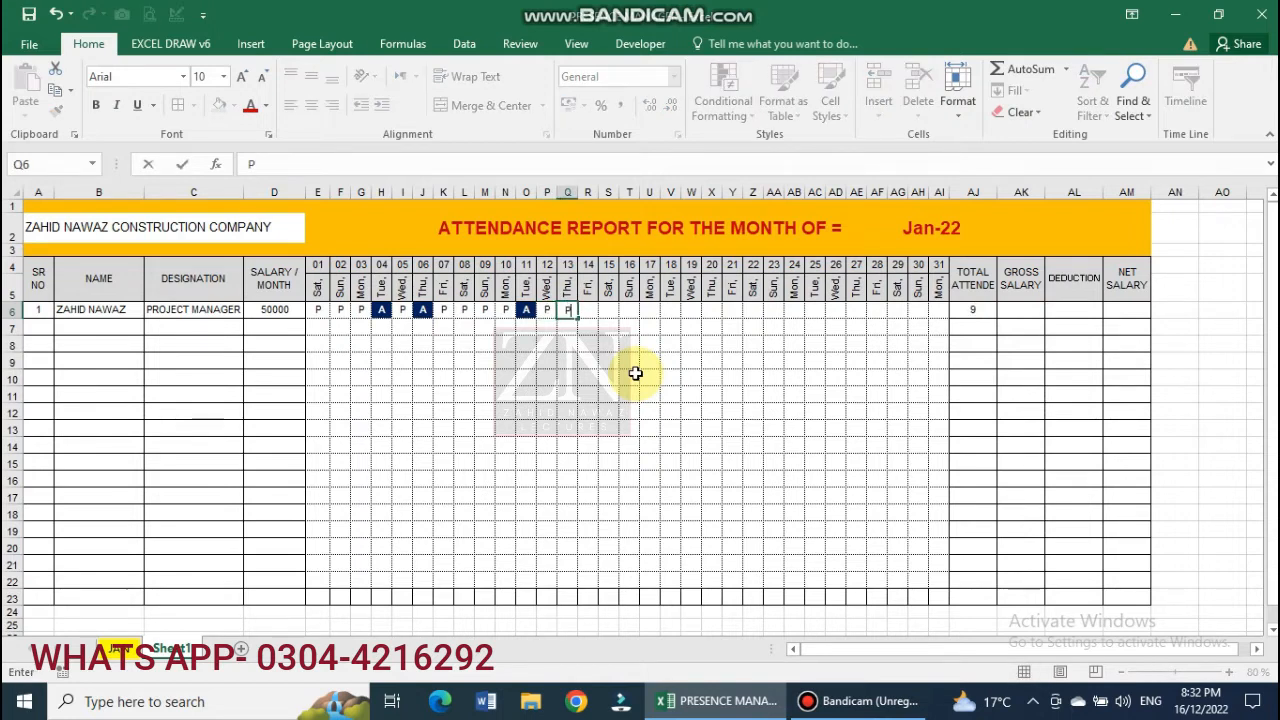
{"action": "key", "text": "Tab"}
{"action": "type", "text": "P"}
{"action": "key", "text": "Tab"}
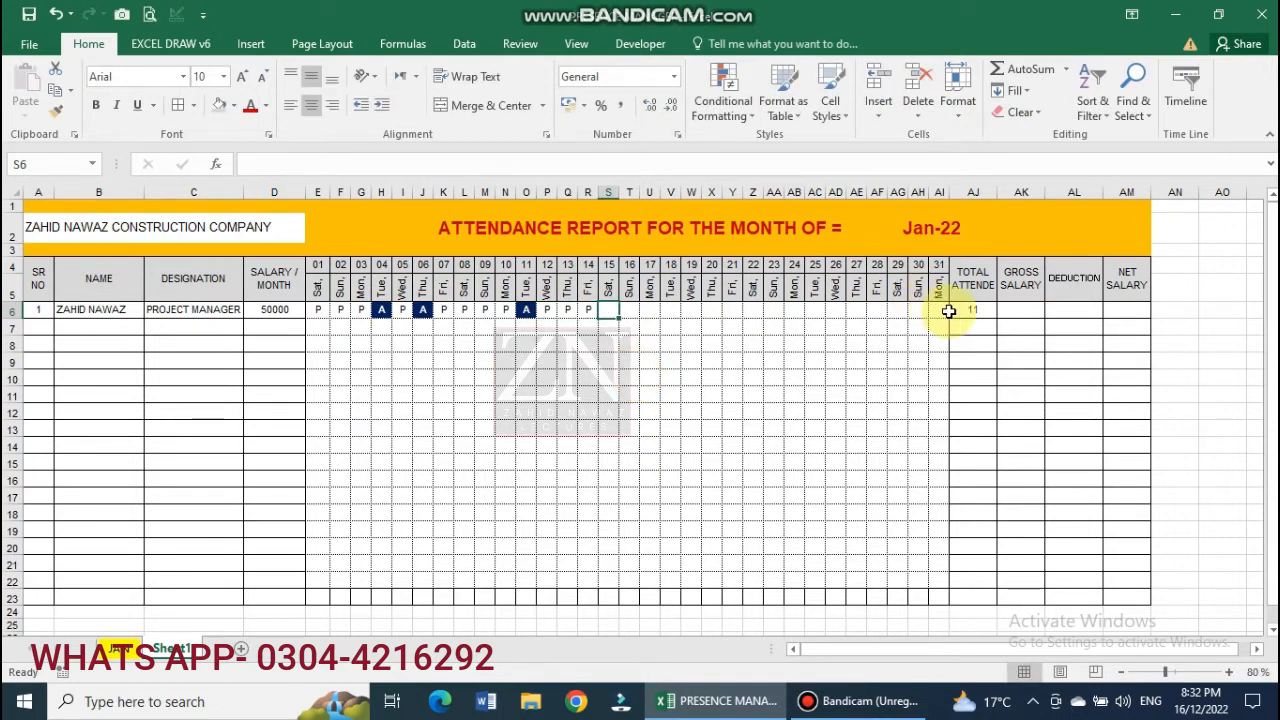
{"action": "type", "text": "P"}
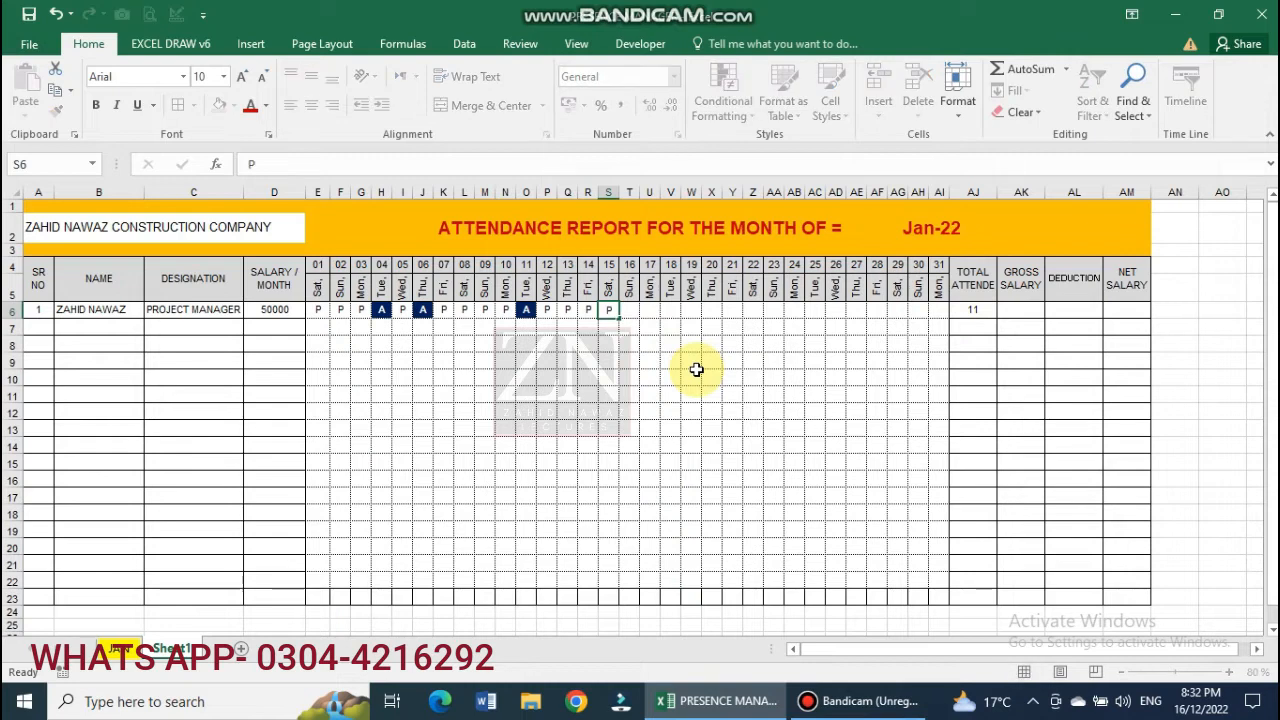
{"action": "key", "text": "Tab"}
{"action": "type", "text": "P"}
{"action": "key", "text": "Tab"}
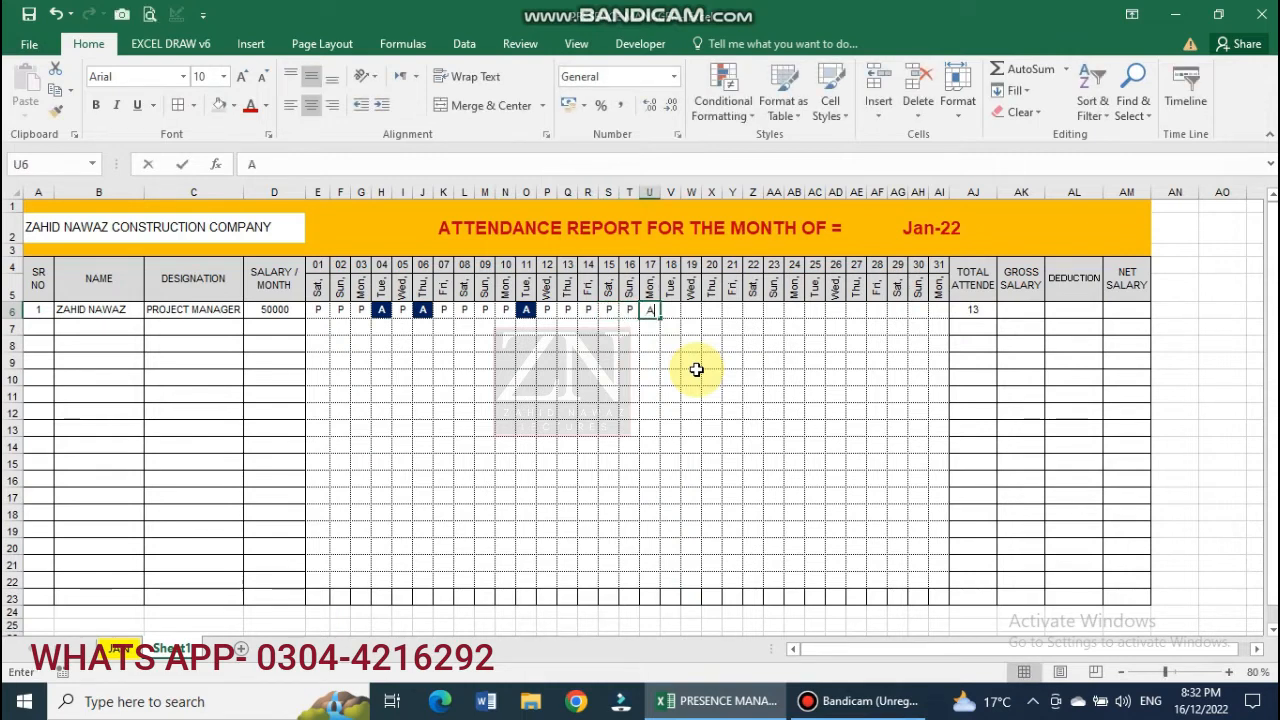
{"action": "key", "text": "Tab"}
{"action": "type", "text": "P"}
{"action": "key", "text": "Tab"}
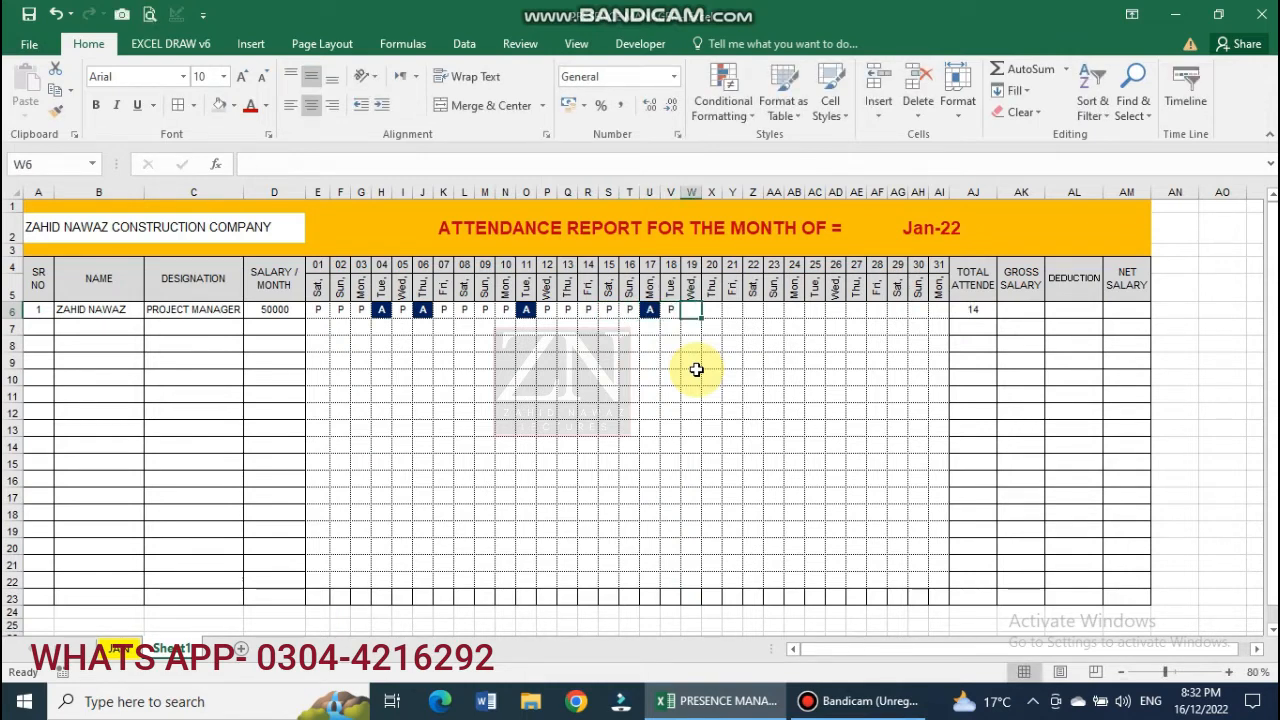
{"action": "type", "text": "P"}
{"action": "key", "text": "Tab"}
{"action": "type", "text": "P"}
{"action": "key", "text": "Tab"}
{"action": "type", "text": "P"}
{"action": "key", "text": "Tab"}
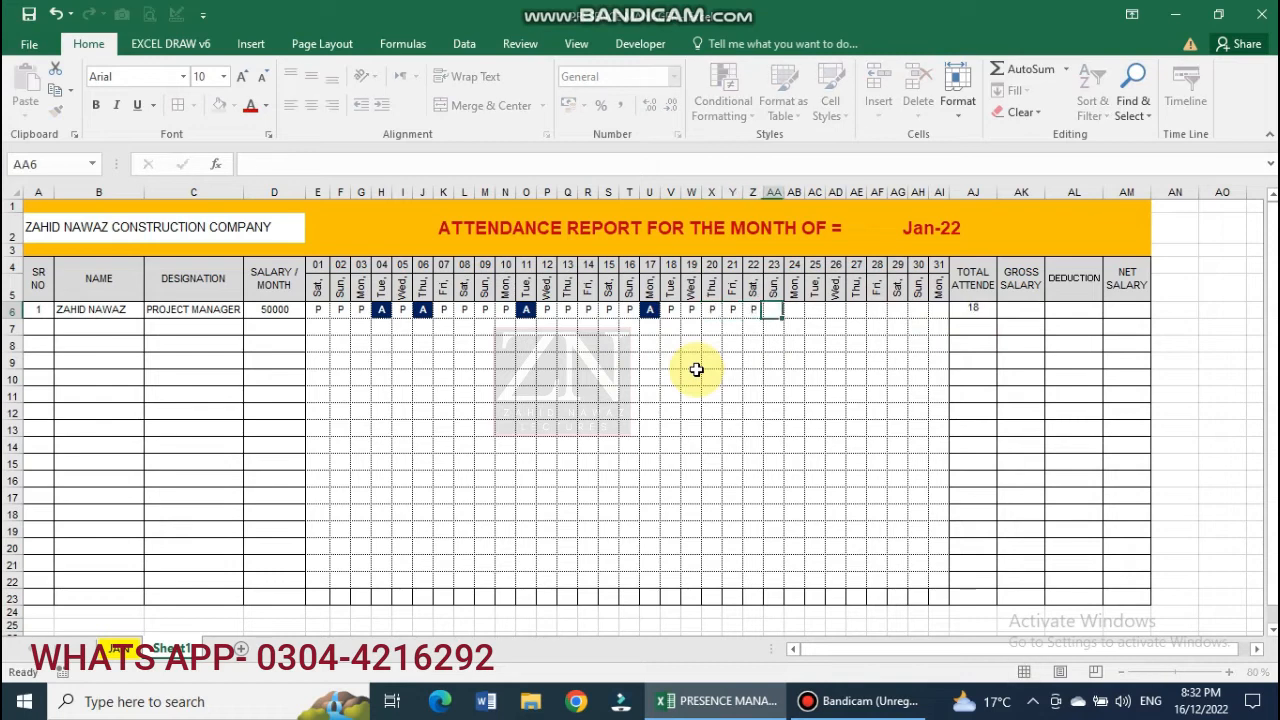
{"action": "type", "text": "P"}
{"action": "key", "text": "Tab"}
{"action": "type", "text": "P\tP"}
{"action": "key", "text": "Tab"}
{"action": "type", "text": "P"}
{"action": "key", "text": "Tab"}
{"action": "type", "text": "P"}
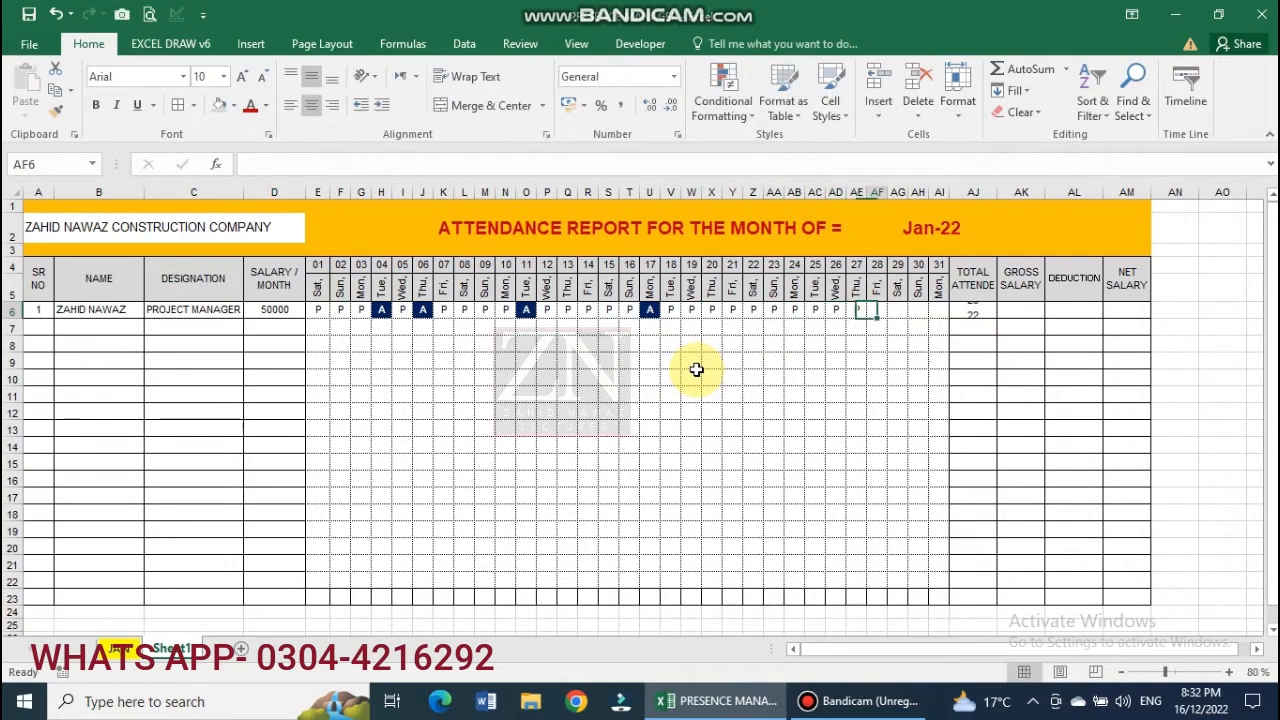
{"action": "key", "text": "Tab"}
{"action": "type", "text": "P"}
{"action": "key", "text": "Tab"}
{"action": "type", "text": "P"}
{"action": "key", "text": "Tab"}
{"action": "type", "text": "P"}
{"action": "key", "text": "Tab"}
{"action": "type", "text": "P"}
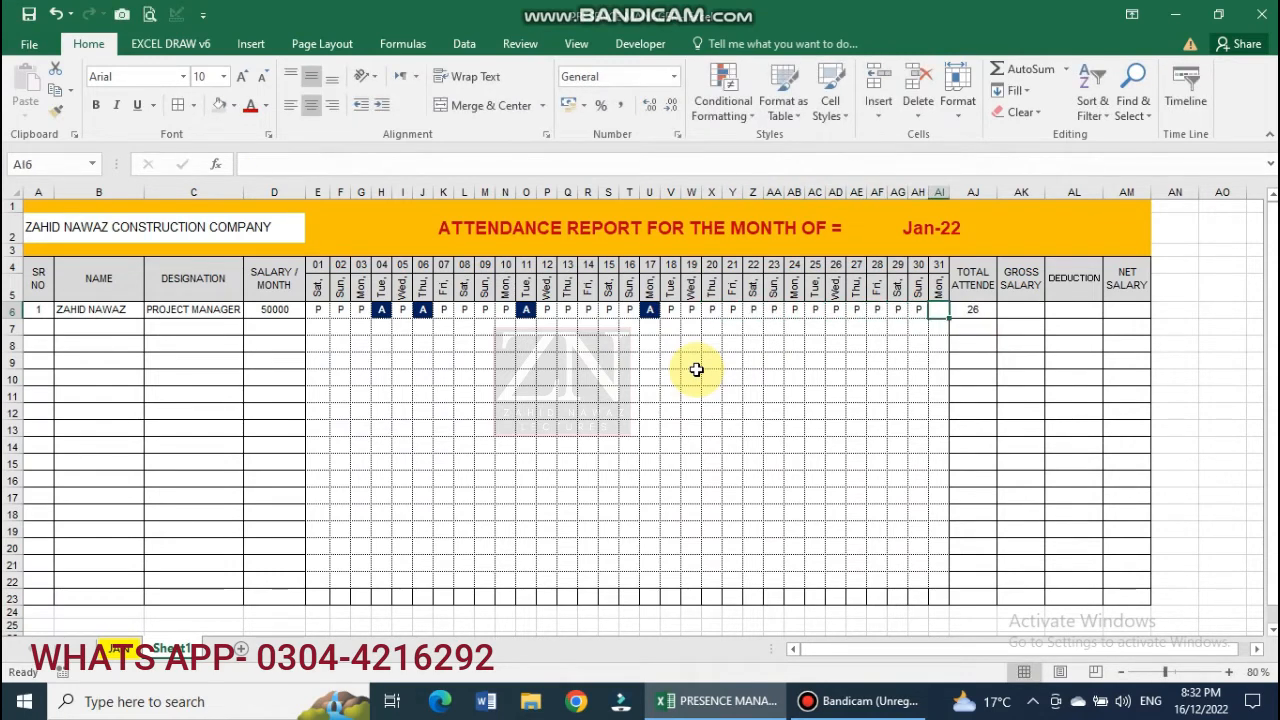
{"action": "key", "text": "Down"}
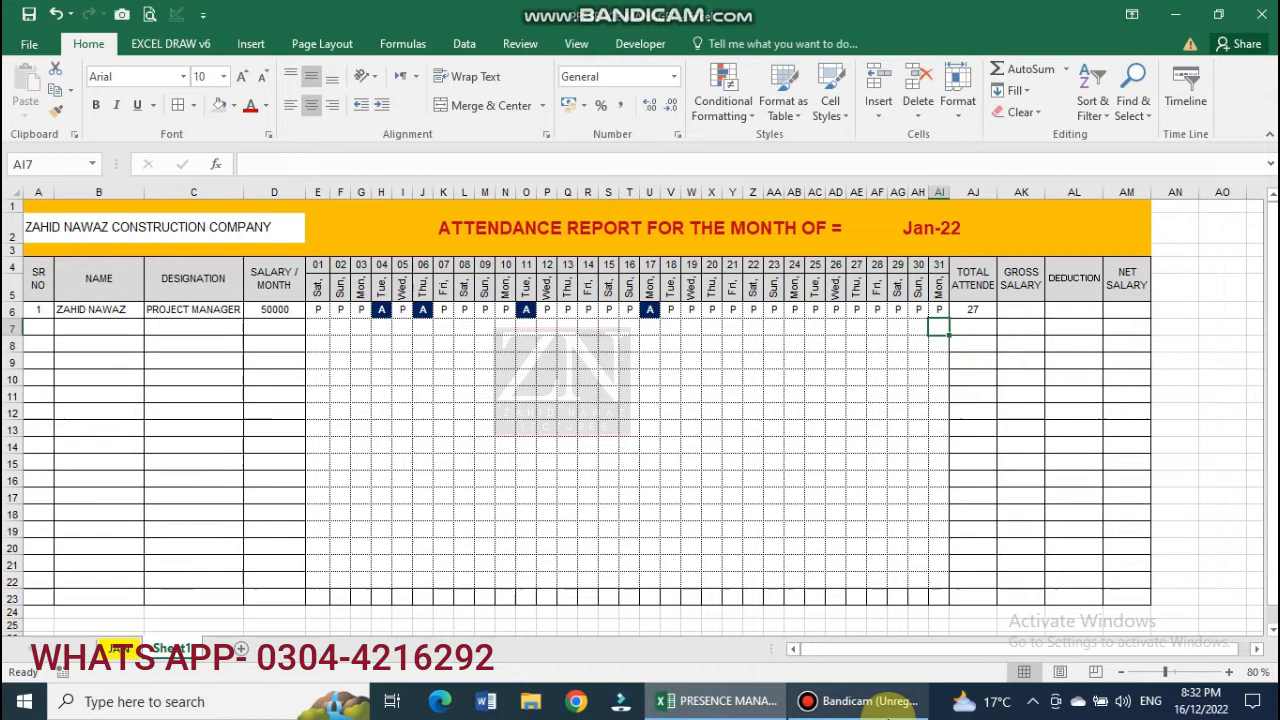
Enter =COUNT(E4:AI4) in AK6 to count the days of the month.
{"action": "left_click", "coordinate": [1025, 312]}
{"action": "type", "text": "="}
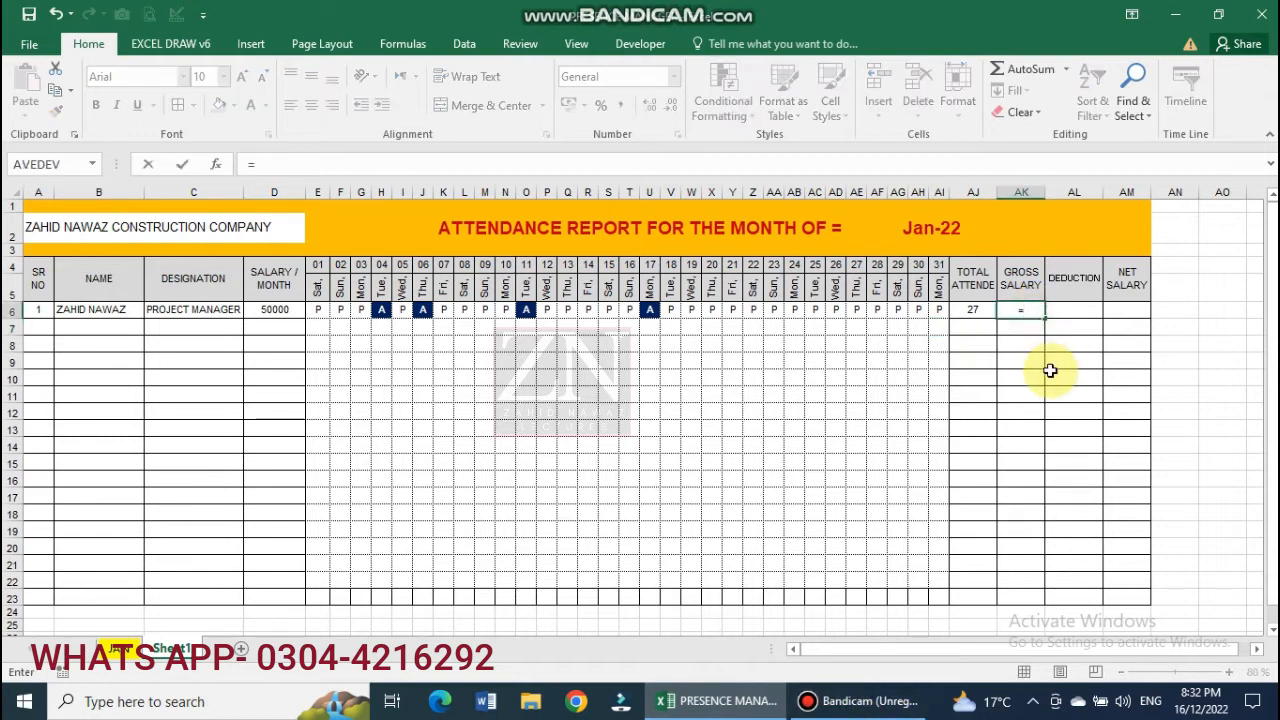
{"action": "type", "text": "COU"}
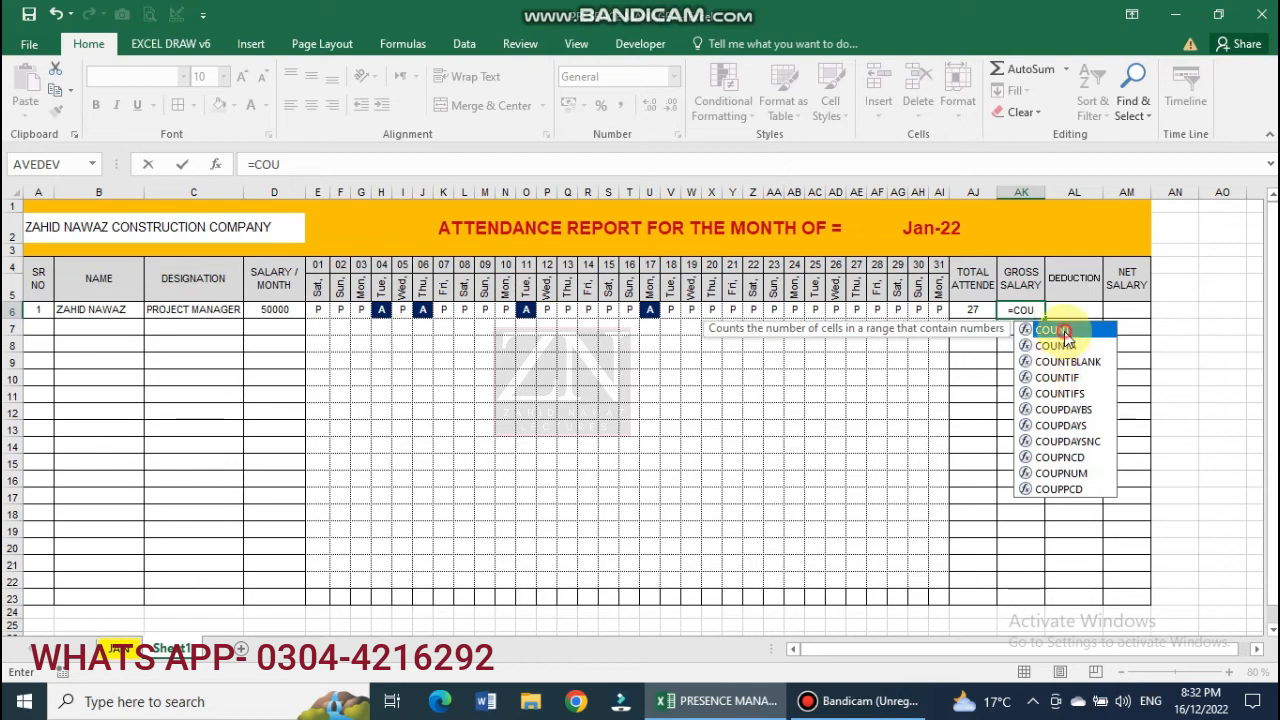
{"action": "double_click", "coordinate": [1050, 330]}
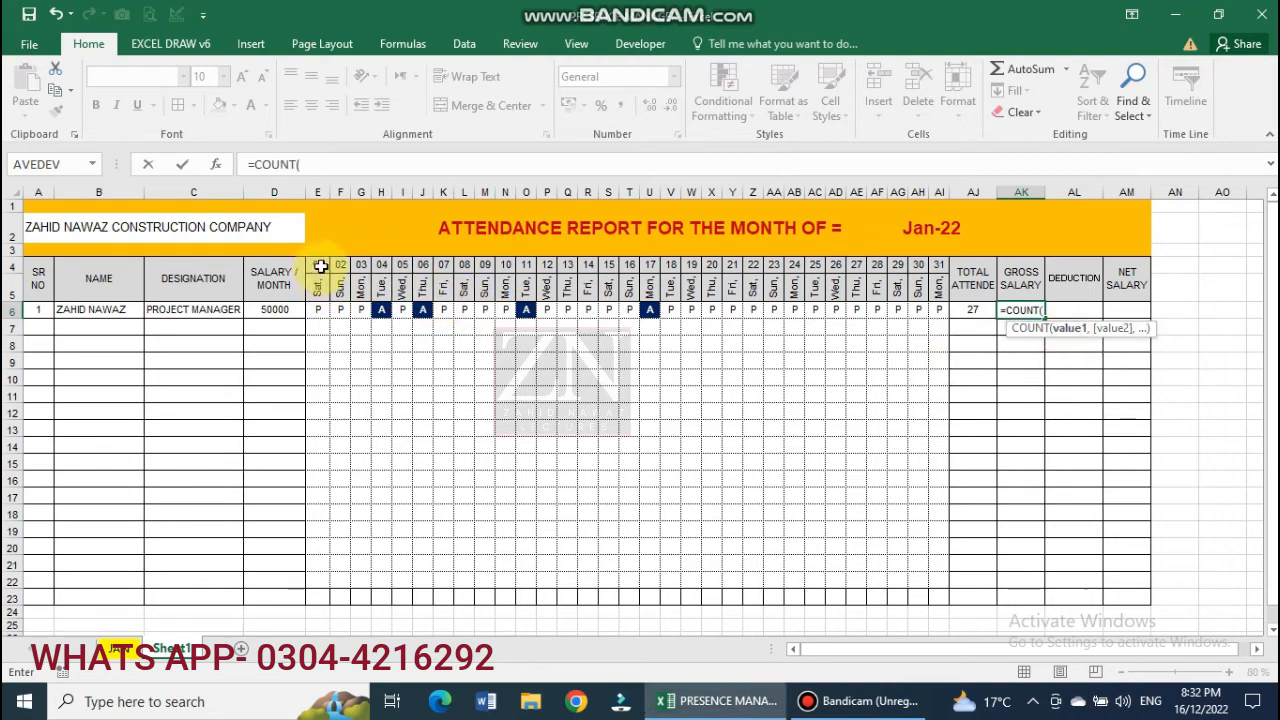
{"action": "left_click_drag", "start_coordinate": [321, 266], "coordinate": [938, 266]}
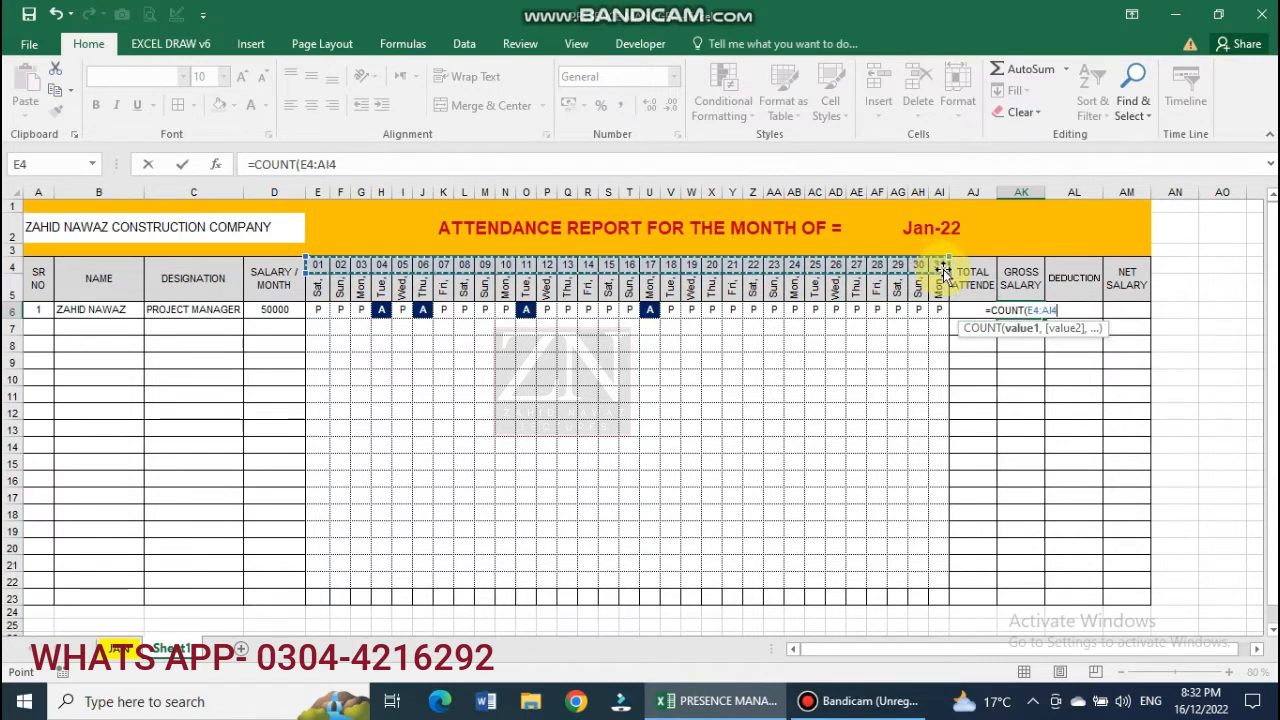
{"action": "key", "text": "Return"}
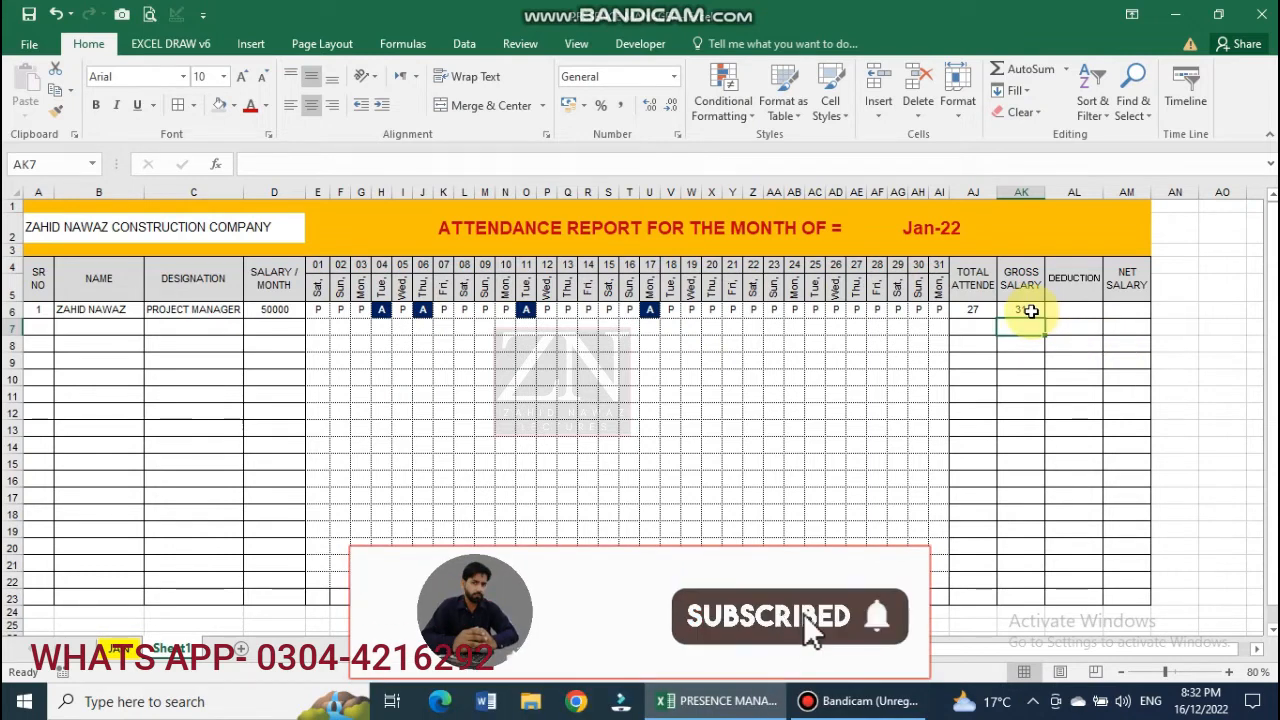
Edit AK6 to =(D6/COUNT(E4:AI4))*AJ6, giving a gross salary of 43548.
{"action": "double_click", "coordinate": [1025, 310]}
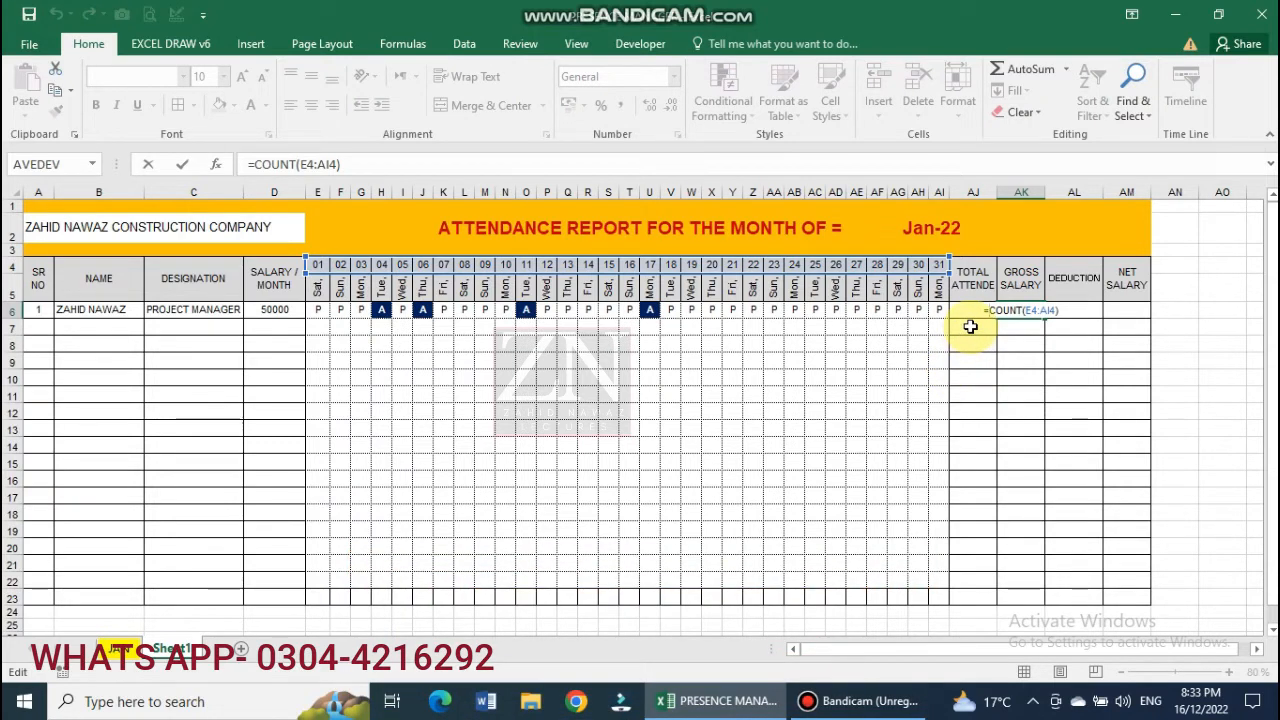
{"action": "left_click", "coordinate": [279, 311]}
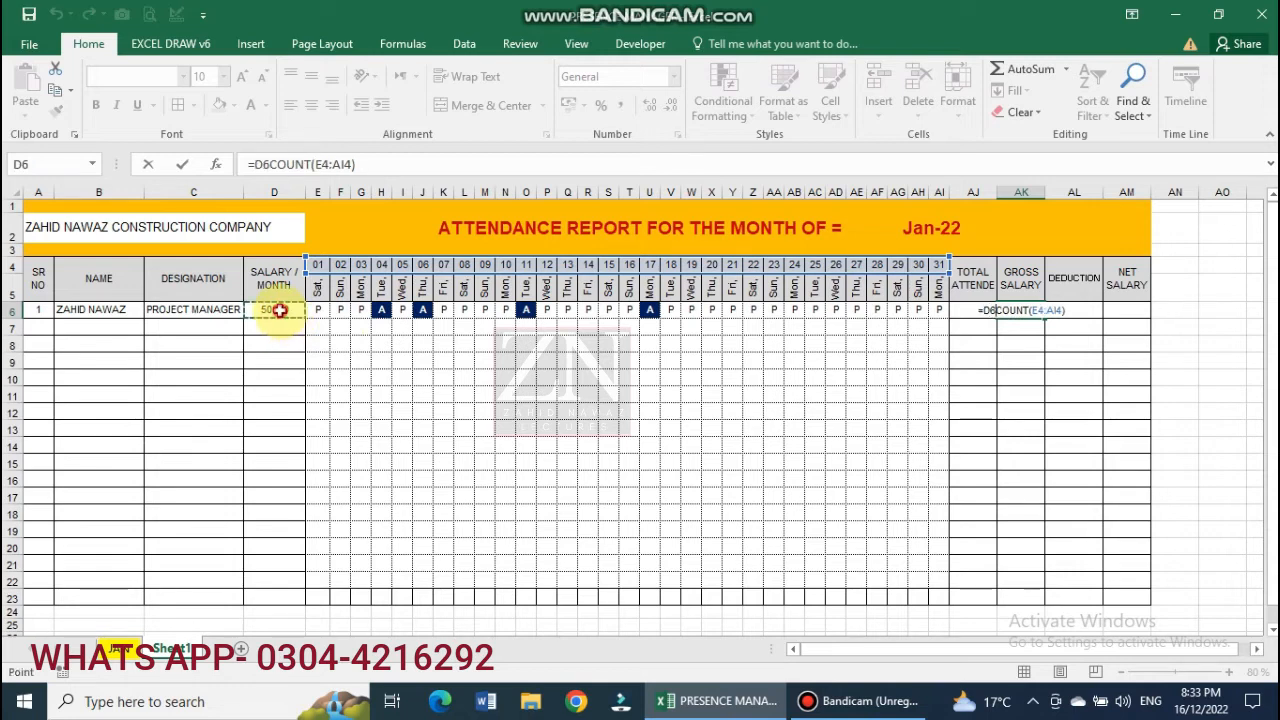
{"action": "type", "text": "/"}
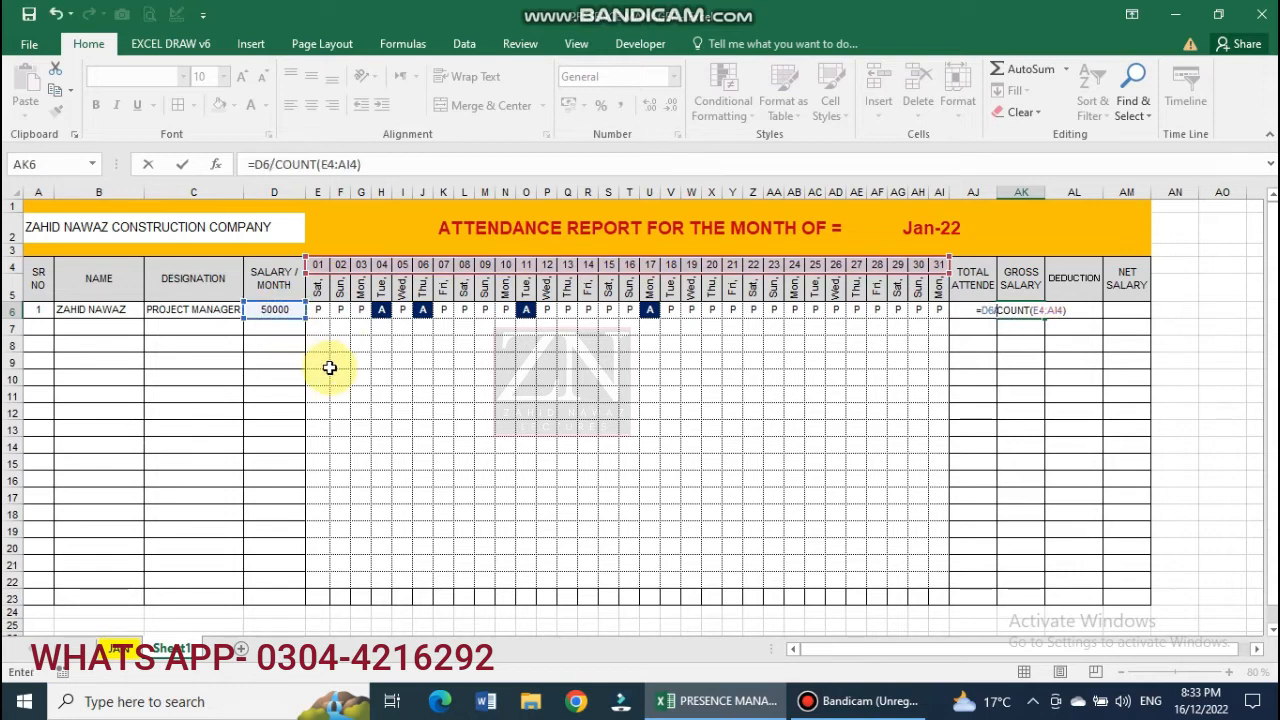
{"action": "left_click", "coordinate": [980, 311]}
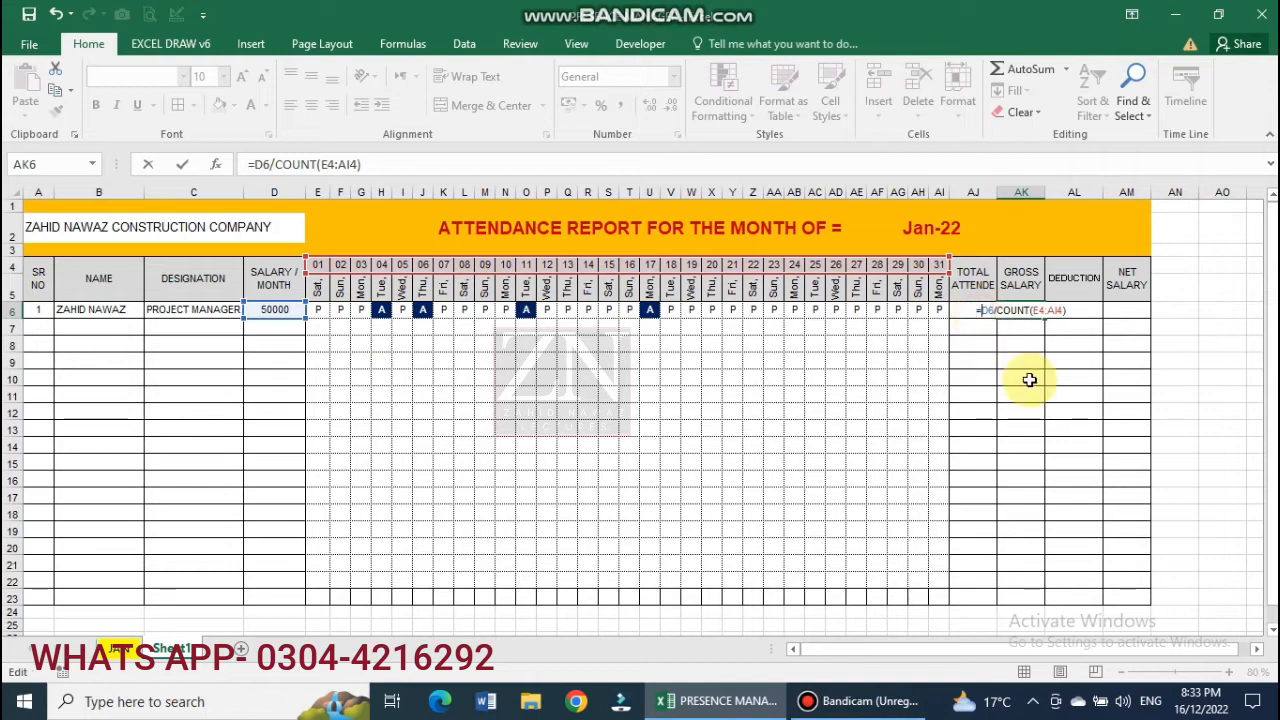
{"action": "type", "text": "("}
{"action": "key", "text": "Right"}
{"action": "key", "text": "Right"}
{"action": "key", "text": "Right"}
{"action": "key", "text": "Right"}
{"action": "key", "text": "Right"}
{"action": "key", "text": "Right"}
{"action": "key", "text": "Right"}
{"action": "key", "text": "Right"}
{"action": "key", "text": "Right"}
{"action": "key", "text": "Right"}
{"action": "key", "text": "Right"}
{"action": "key", "text": "Right"}
{"action": "key", "text": "Right"}
{"action": "key", "text": "Right"}
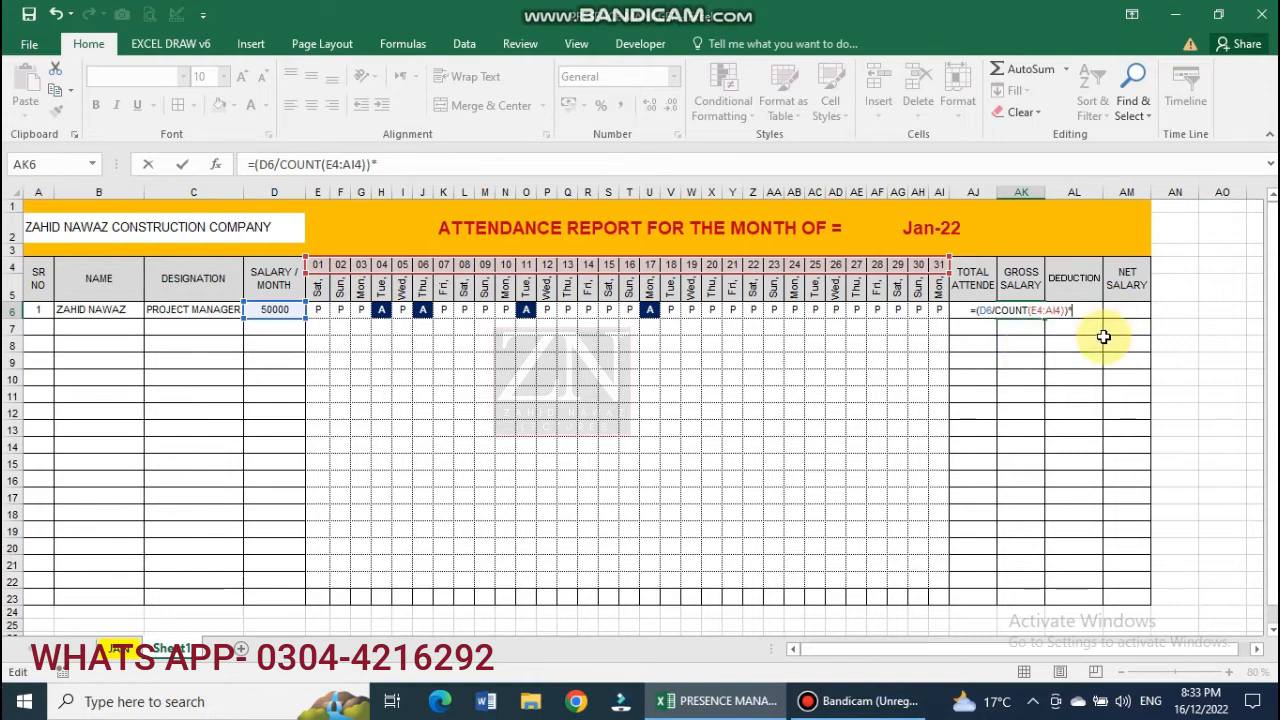
{"action": "left_click", "coordinate": [968, 330]}
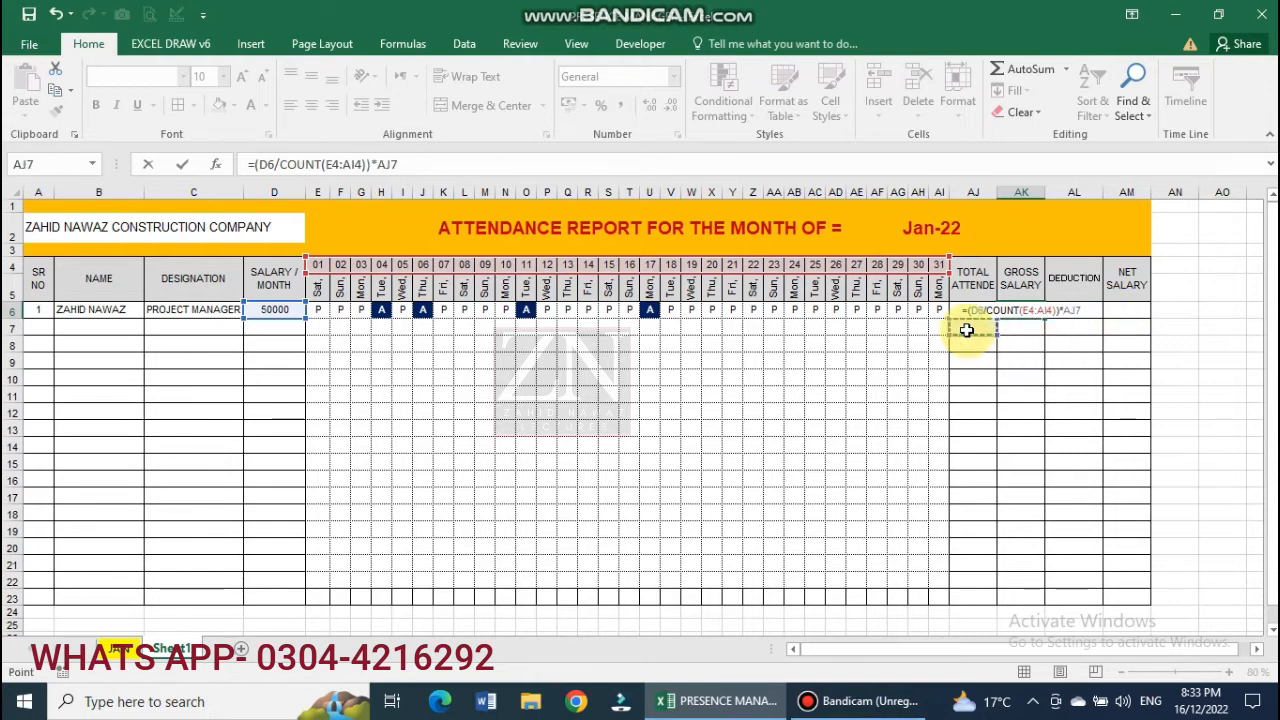
{"action": "left_click", "coordinate": [958, 308]}
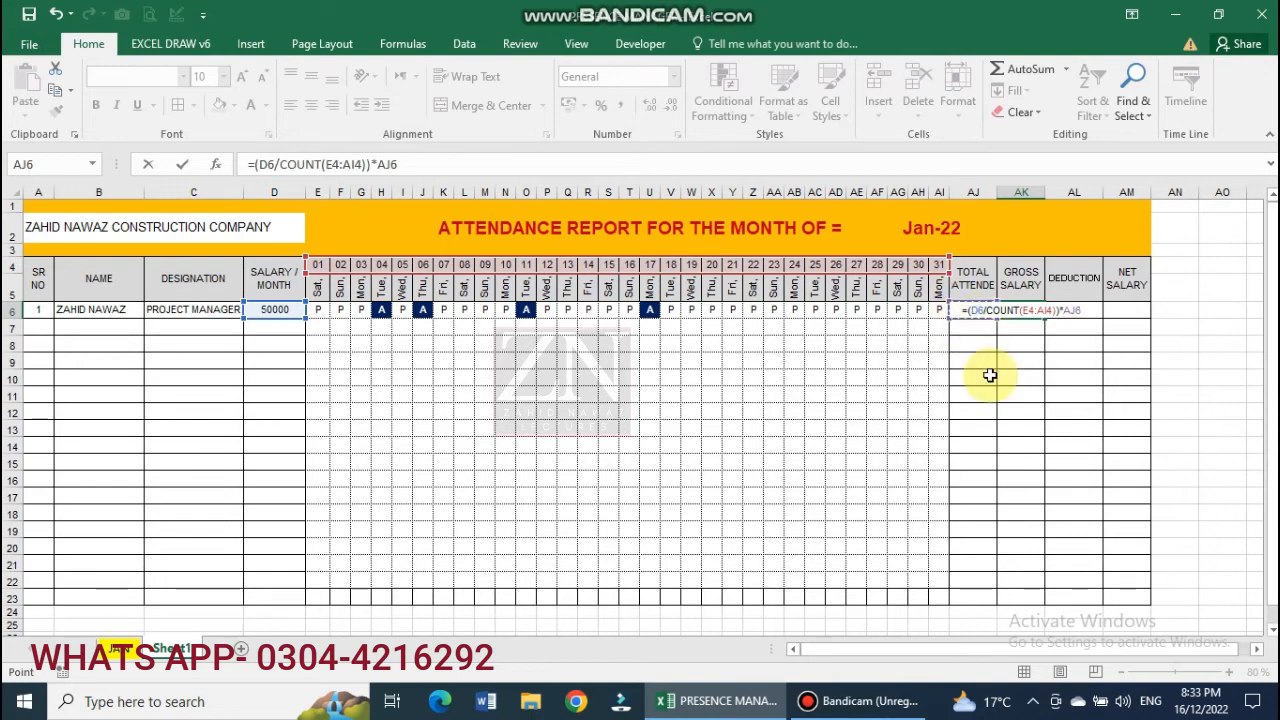
{"action": "key", "text": "Return"}
{"action": "left_click", "coordinate": [1021, 310]}
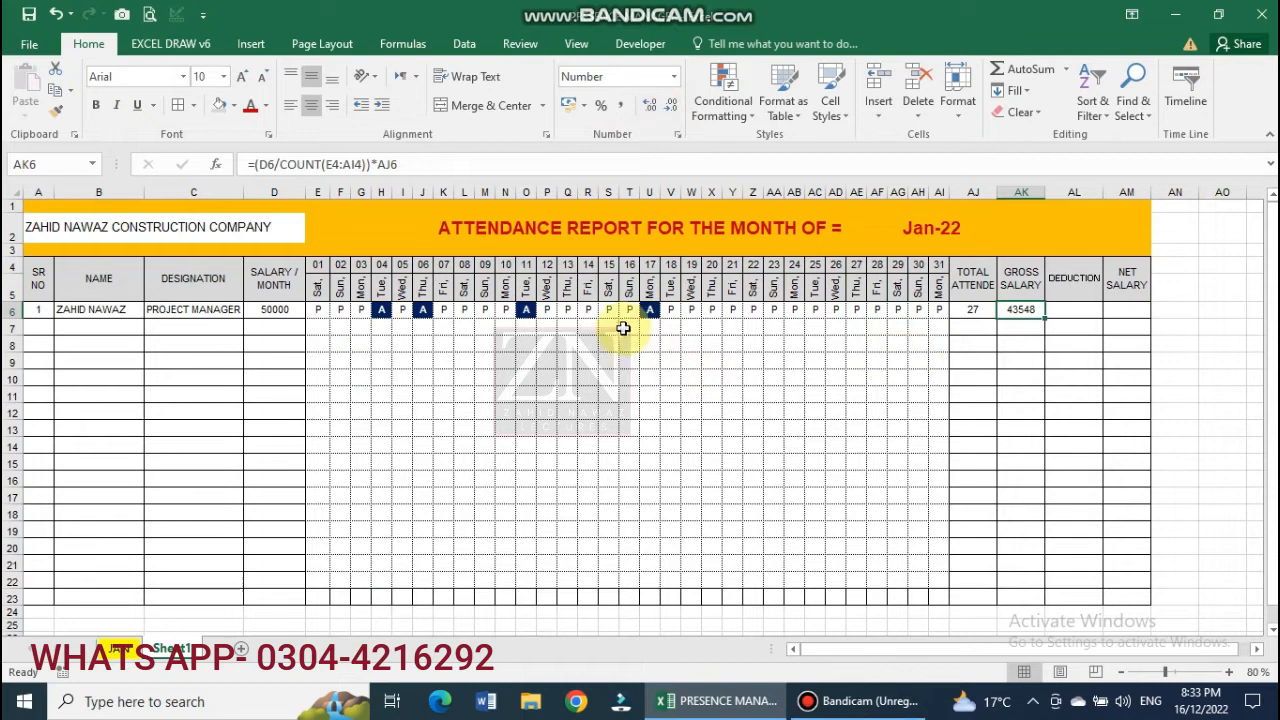
Overwrite the absence marks in row 6 with P, raising attendance to 31 and gross salary to 50000.
{"action": "left_click", "coordinate": [652, 310]}
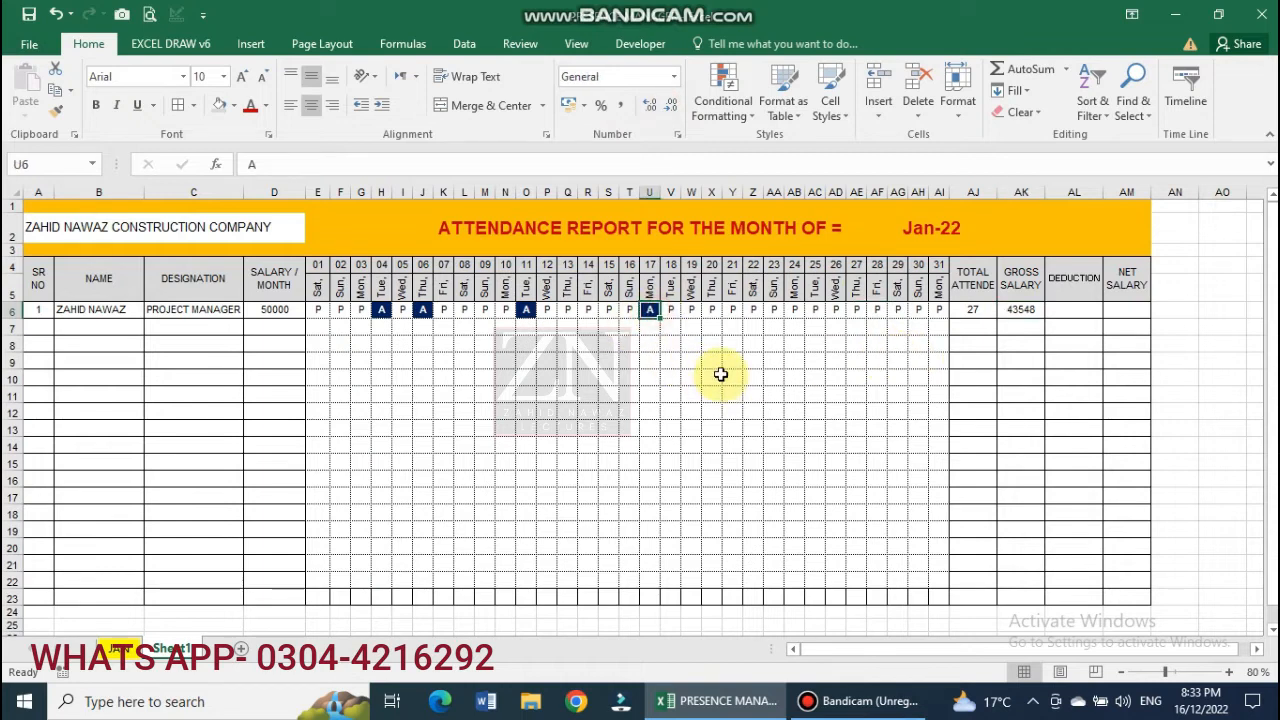
{"action": "type", "text": "P"}
{"action": "key", "text": "Left"}
{"action": "key", "text": "Left"}
{"action": "key", "text": "Left"}
{"action": "key", "text": "Left"}
{"action": "key", "text": "Left"}
{"action": "key", "text": "Left"}
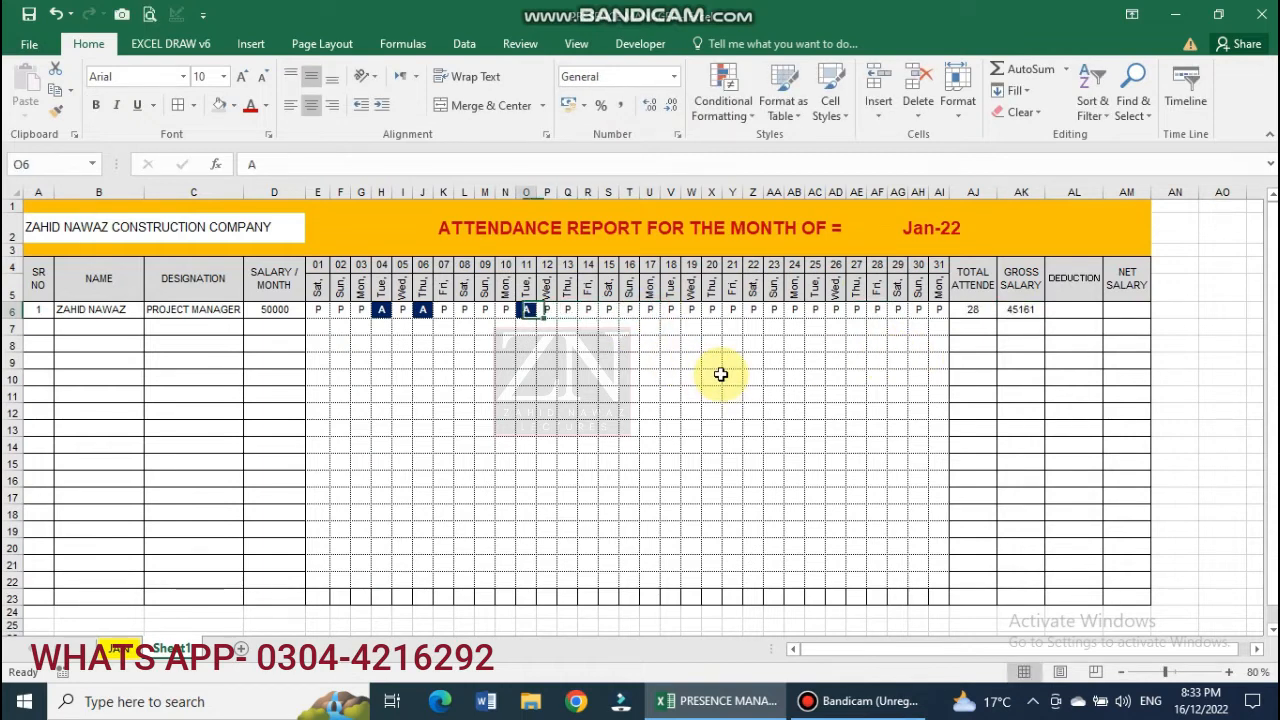
{"action": "type", "text": "P"}
{"action": "key", "text": "Left"}
{"action": "type", "text": "P"}
{"action": "key", "text": "Left"}
{"action": "key", "text": "Left"}
{"action": "type", "text": "P"}
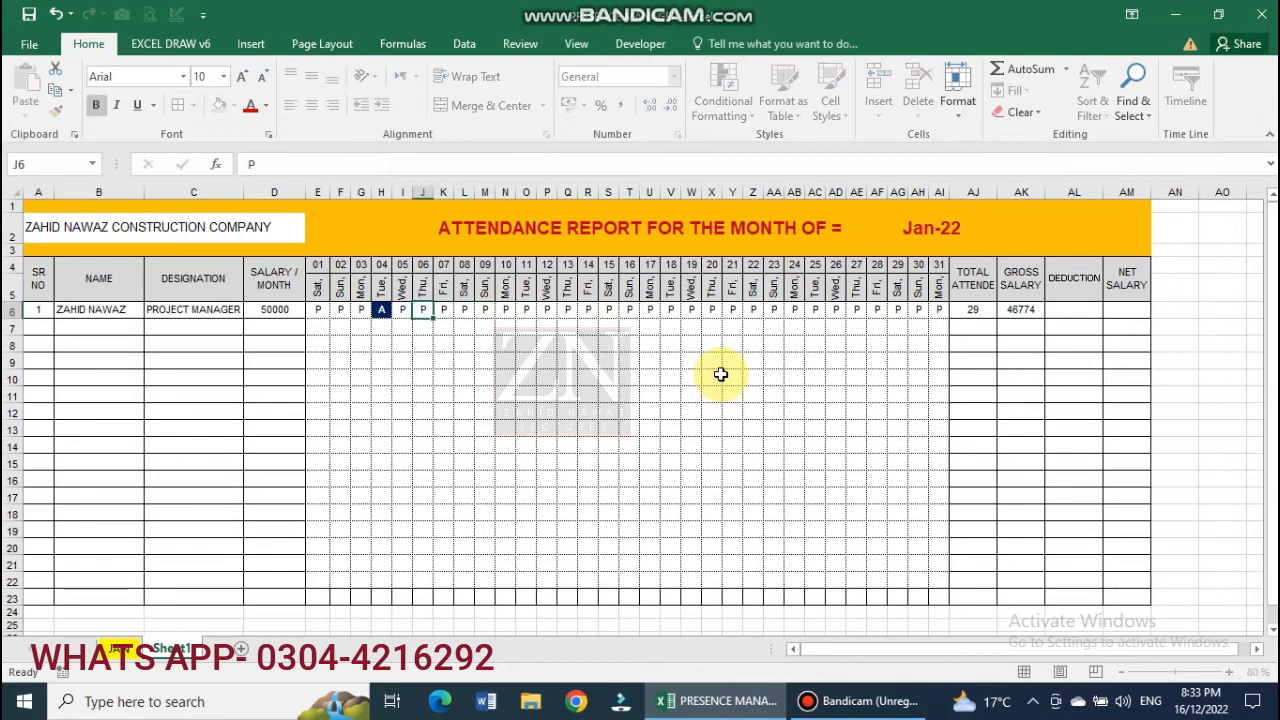
{"action": "key", "text": "Left"}
{"action": "key", "text": "Left"}
{"action": "type", "text": "P"}
{"action": "key", "text": "Right"}
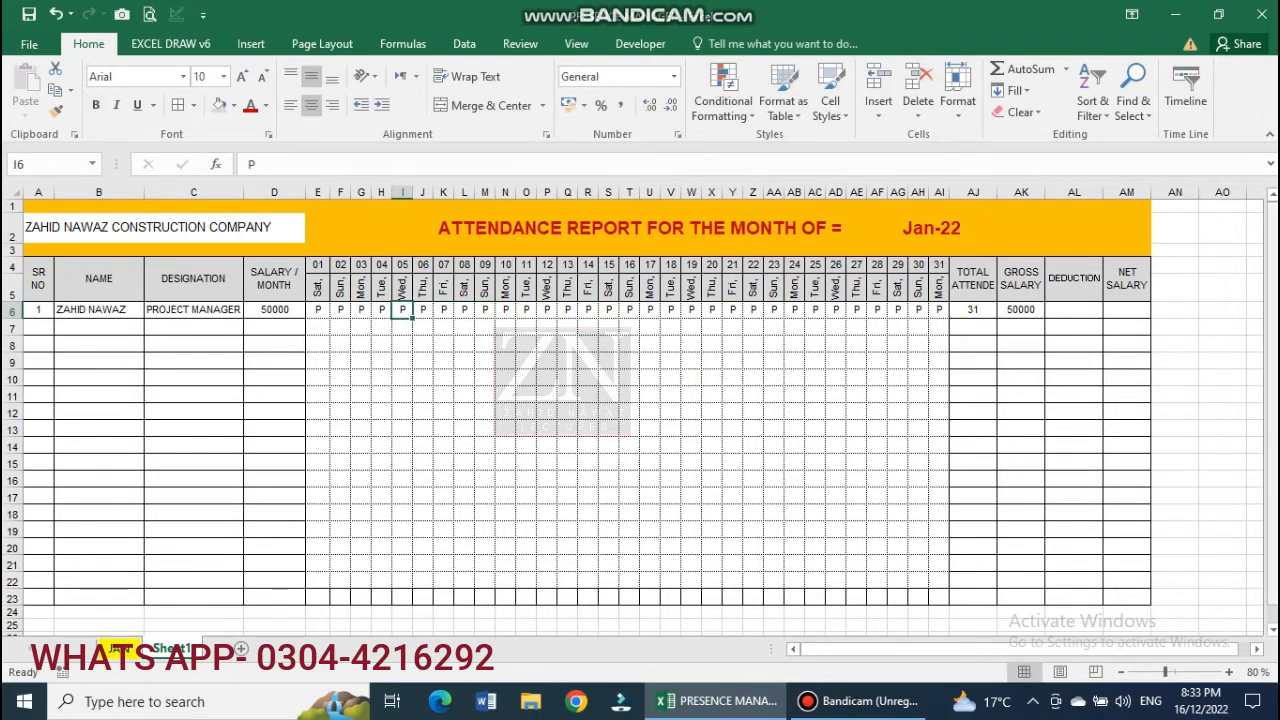
Shade the monthly salary cell D6 and gross salary cell AK6 yellow.
{"action": "left_click", "coordinate": [1020, 309]}
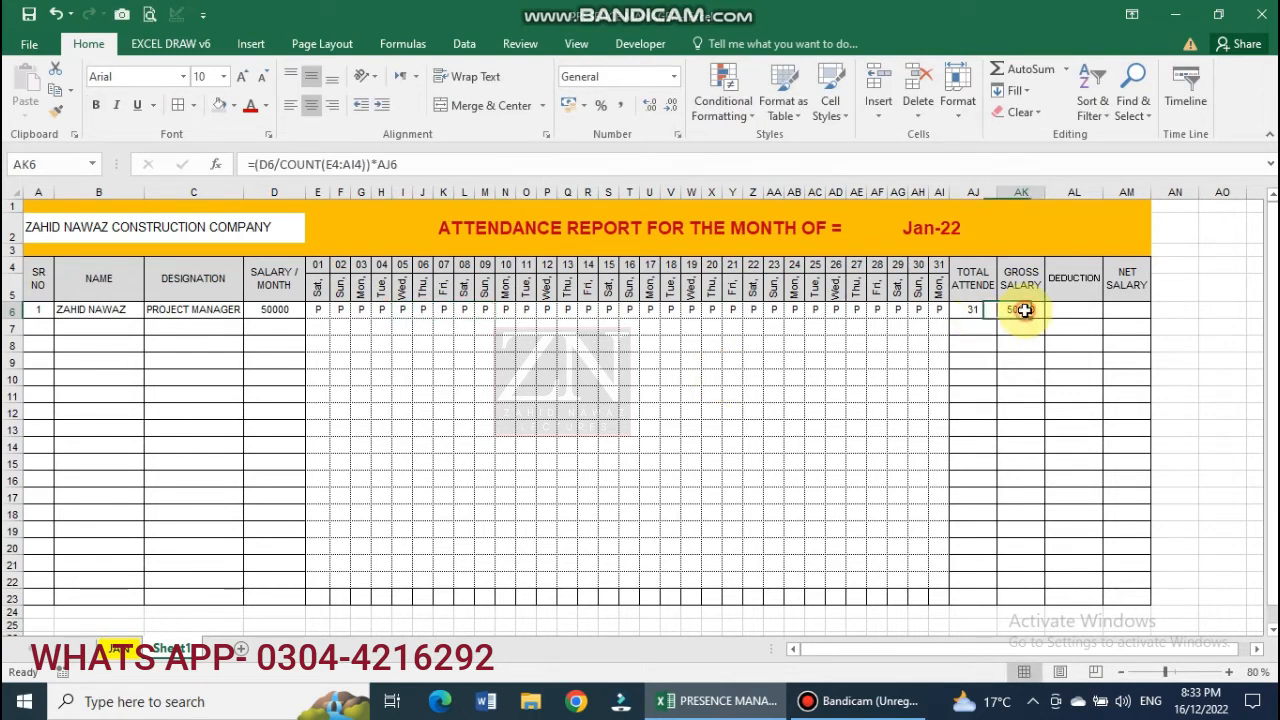
{"action": "left_click", "coordinate": [279, 308]}
{"action": "left_click", "coordinate": [235, 105]}
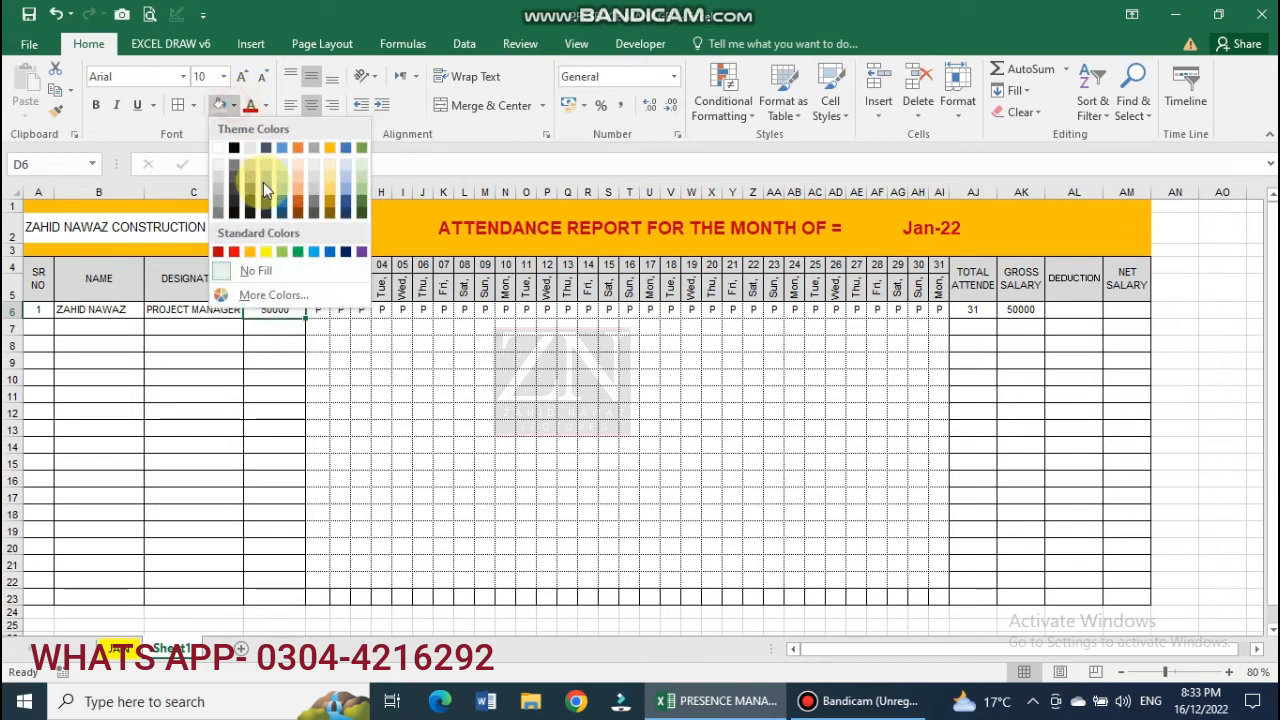
{"action": "left_click", "coordinate": [266, 251]}
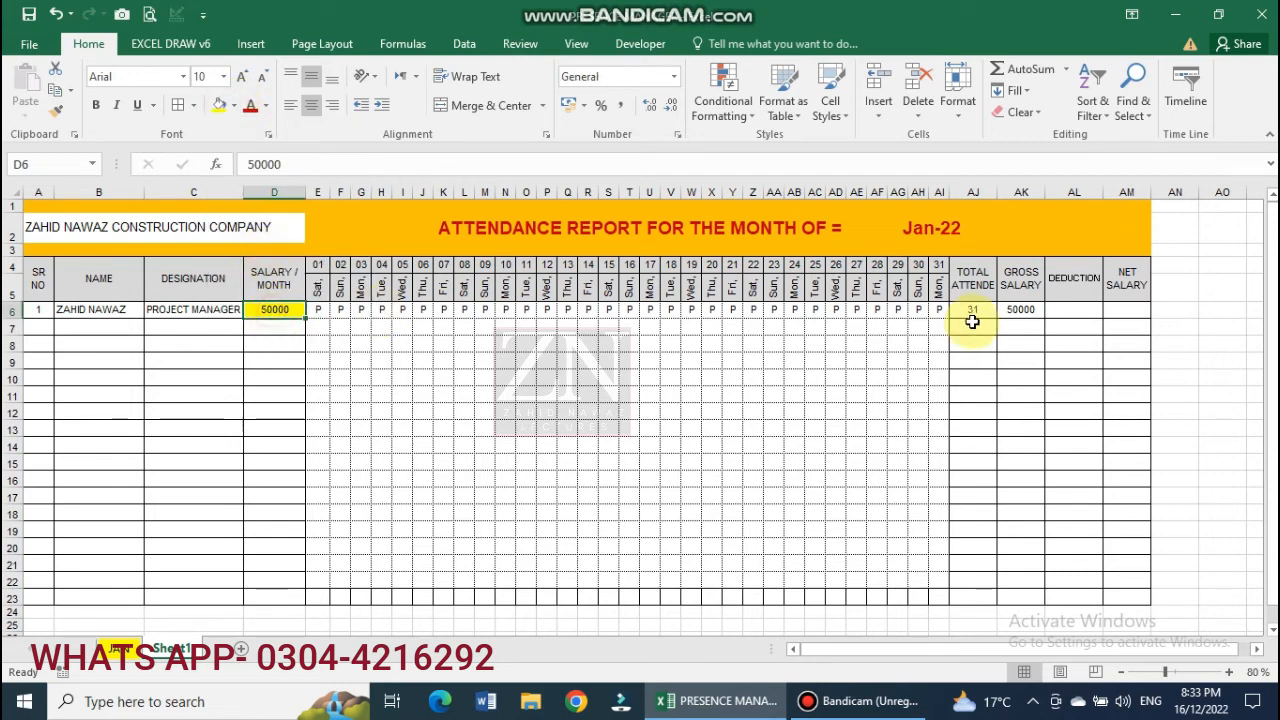
{"action": "left_click", "coordinate": [1029, 311]}
{"action": "left_click", "coordinate": [220, 105]}
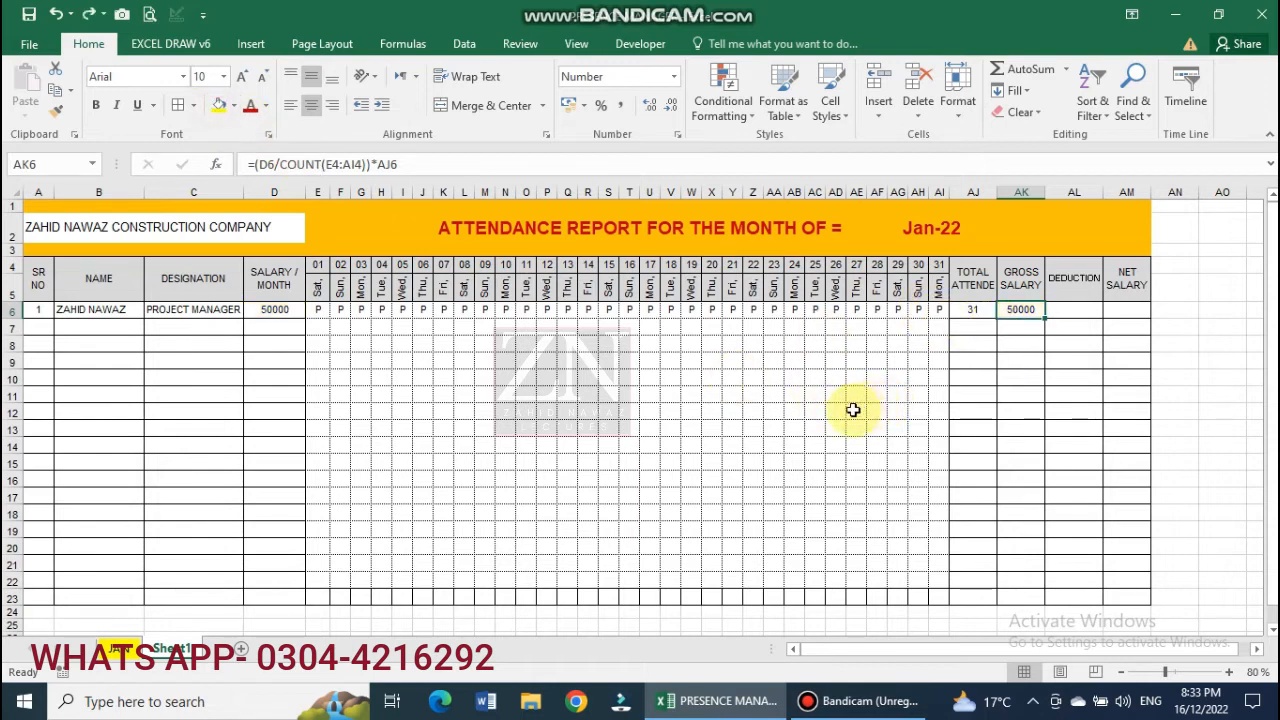
{"action": "left_click", "coordinate": [627, 444]}
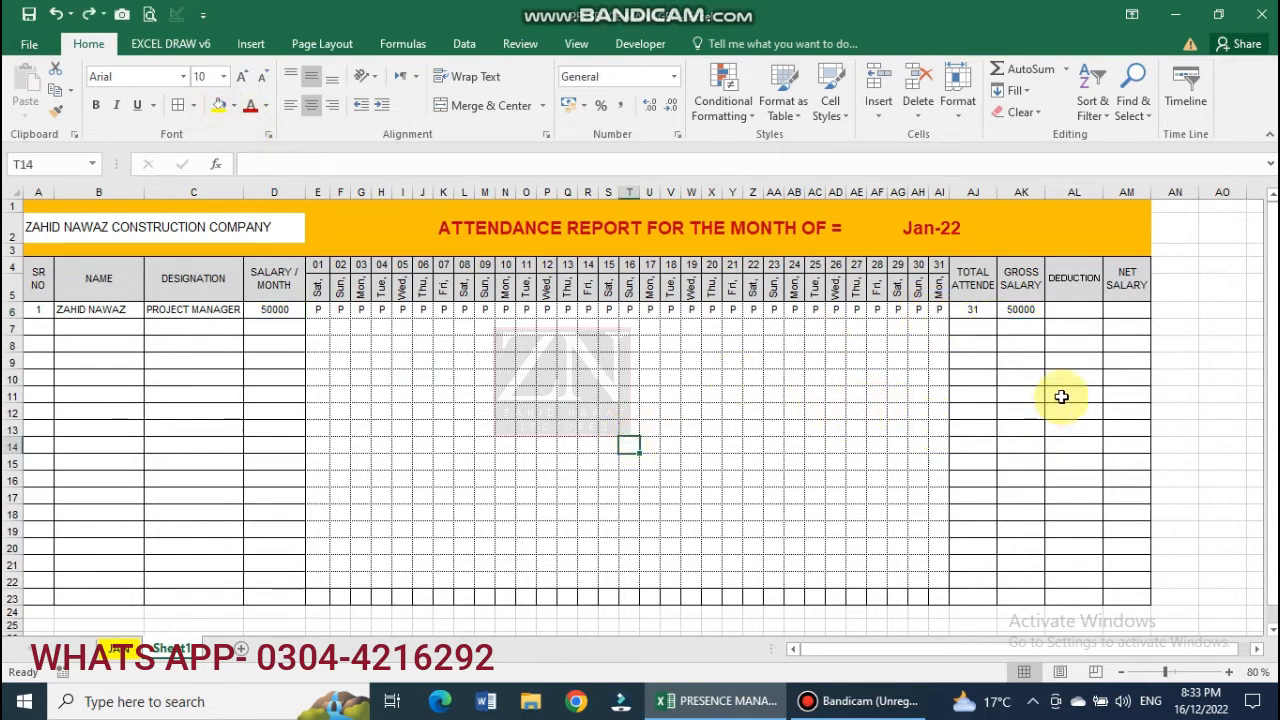
Enter a deduction of 0 in AL6.
{"action": "left_click", "coordinate": [1072, 312]}
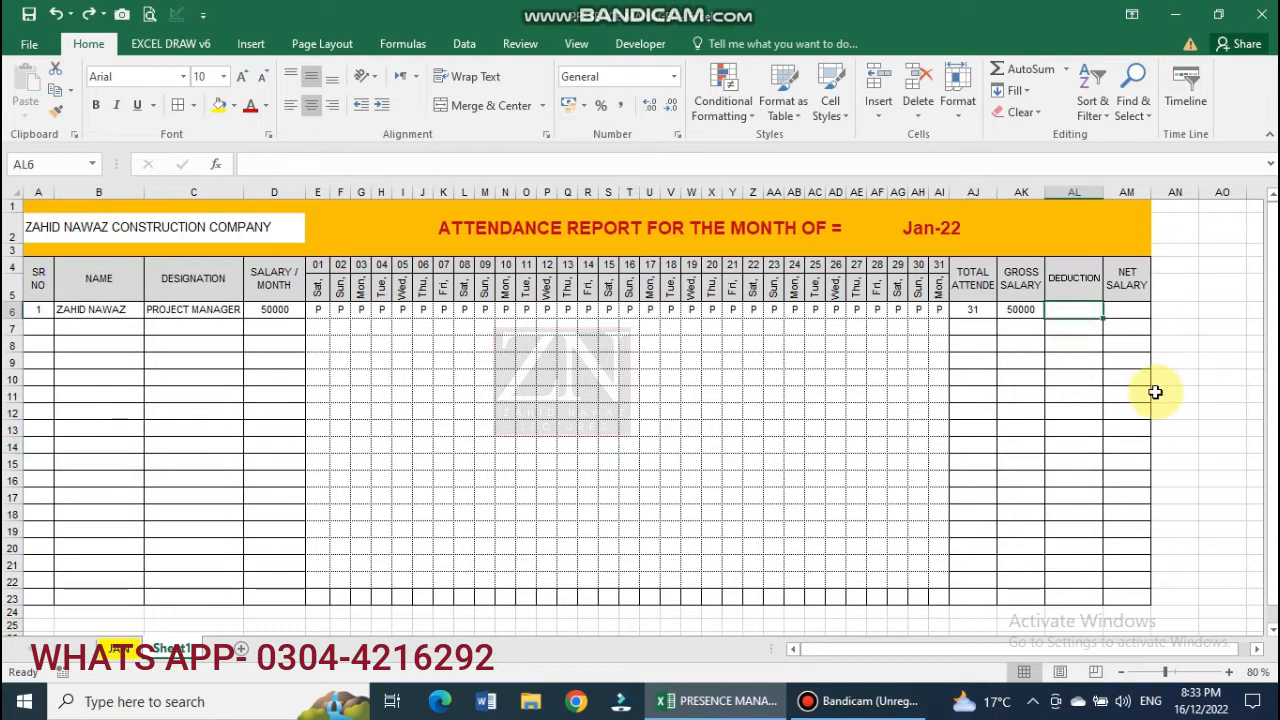
{"action": "type", "text": "00"}
{"action": "key", "text": "Return"}
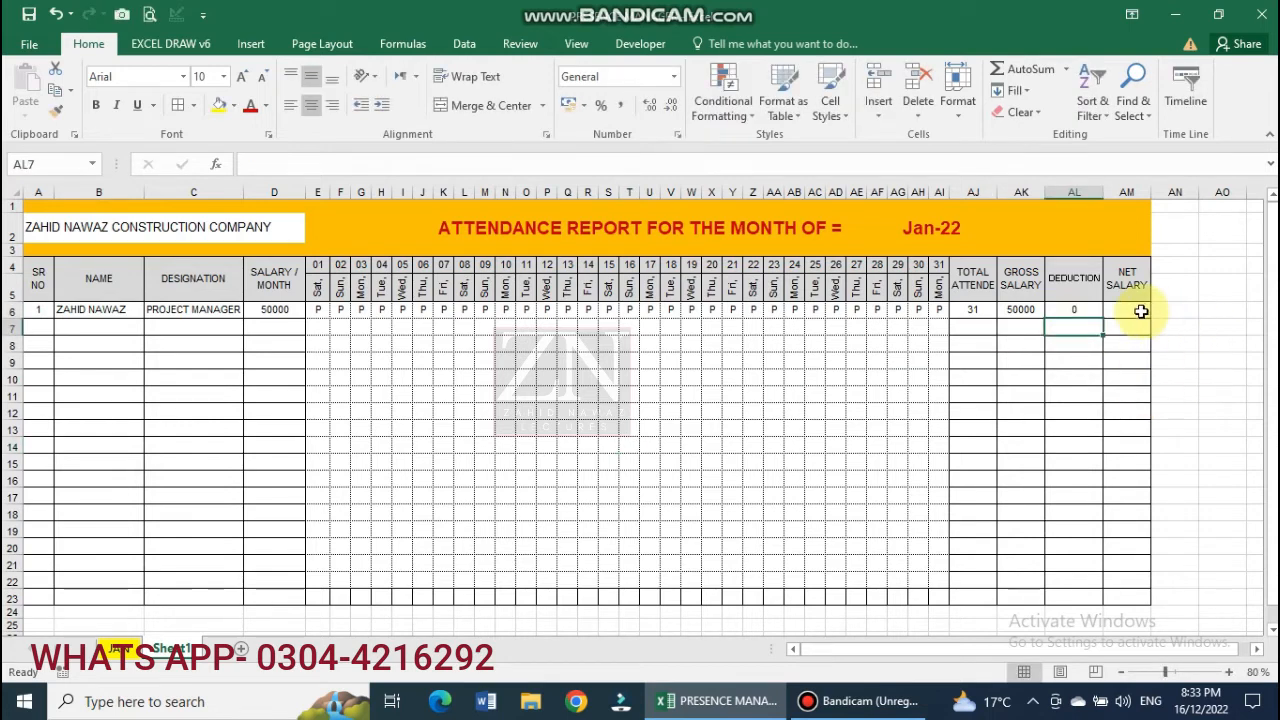
Calculate net salary in AM6 as =AK6-AL6, returning 50000.
{"action": "left_click", "coordinate": [1138, 315]}
{"action": "type", "text": "="}
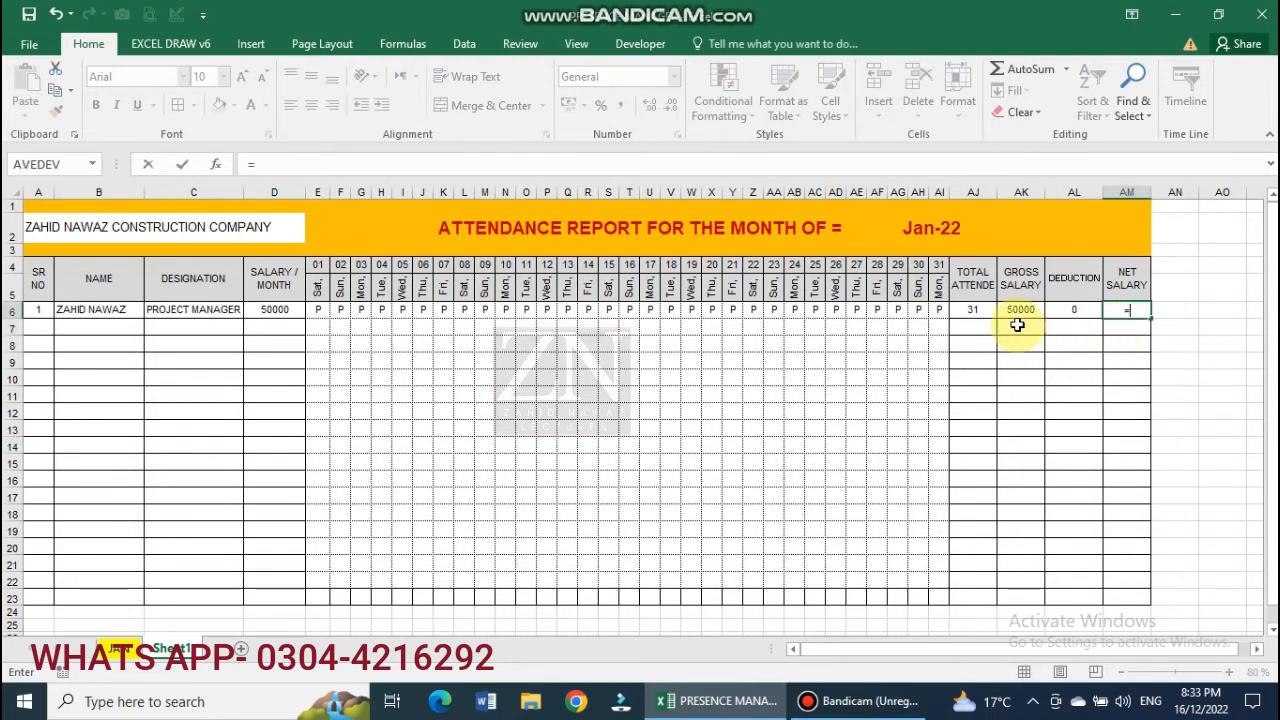
{"action": "left_click", "coordinate": [1020, 313]}
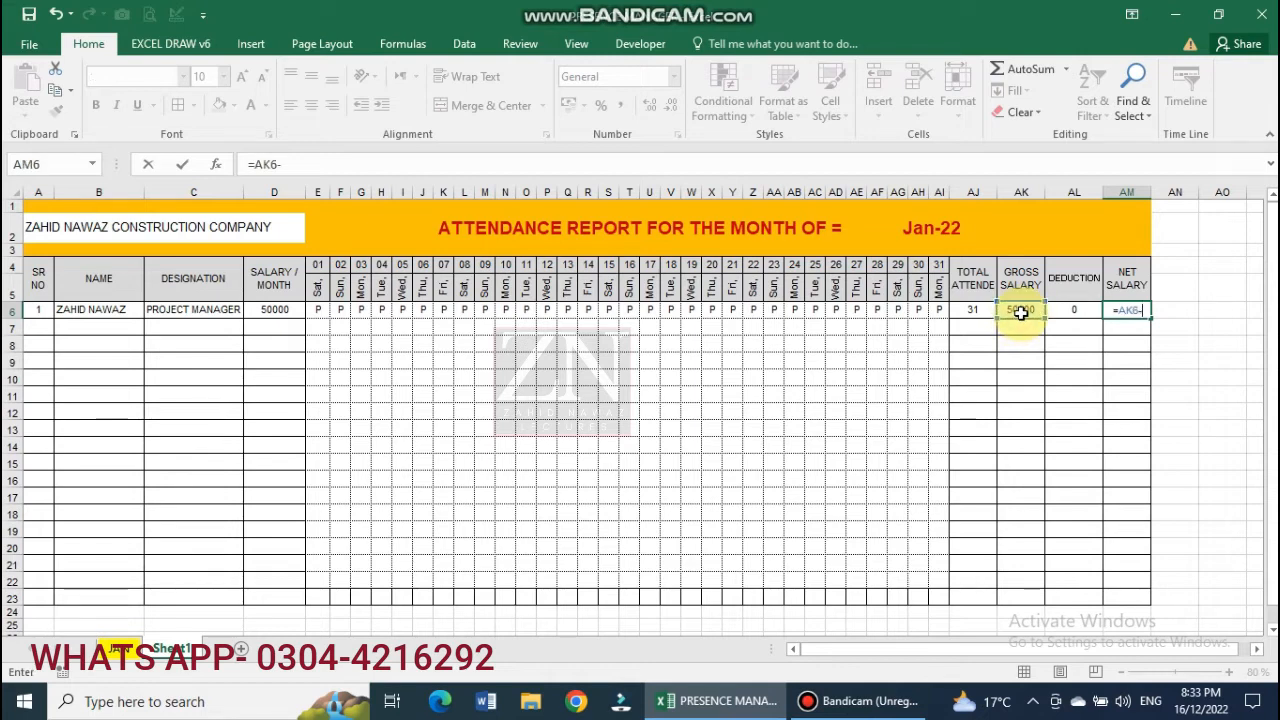
{"action": "type", "text": "-"}
{"action": "left_click", "coordinate": [1075, 311]}
{"action": "key", "text": "Return"}
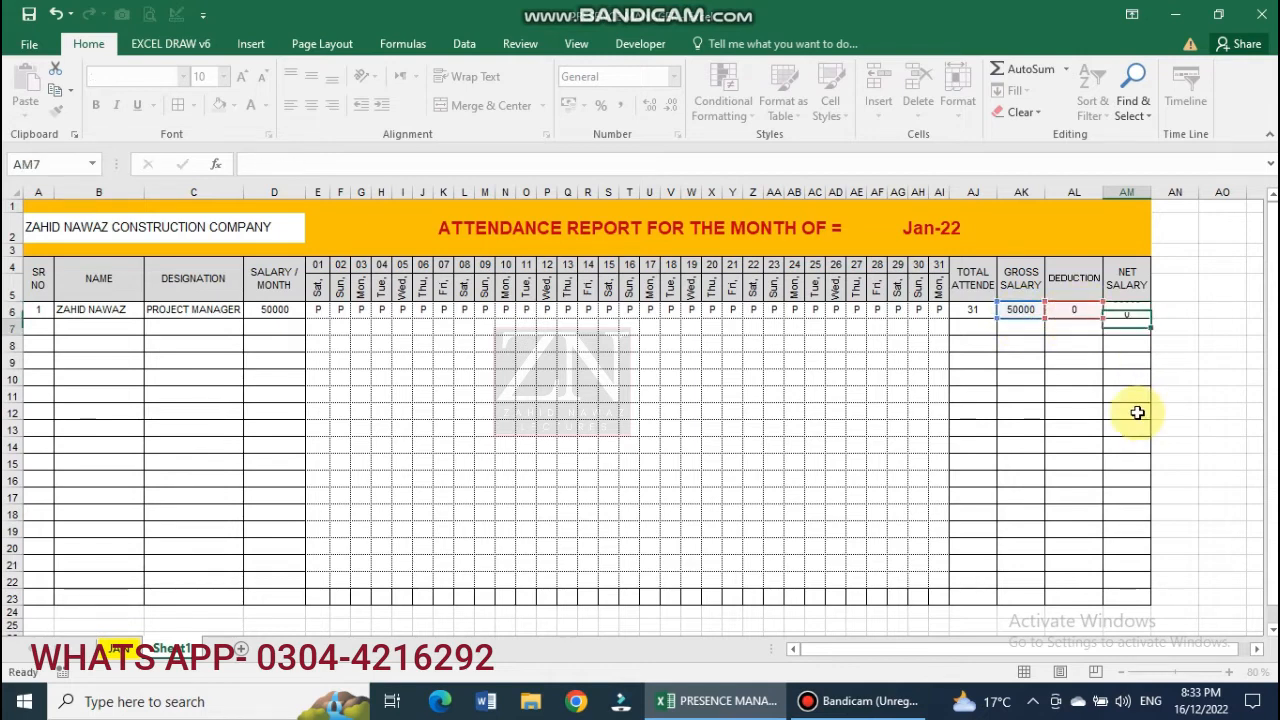
{"action": "left_click", "coordinate": [1127, 313]}
{"action": "left_click", "coordinate": [1027, 311]}
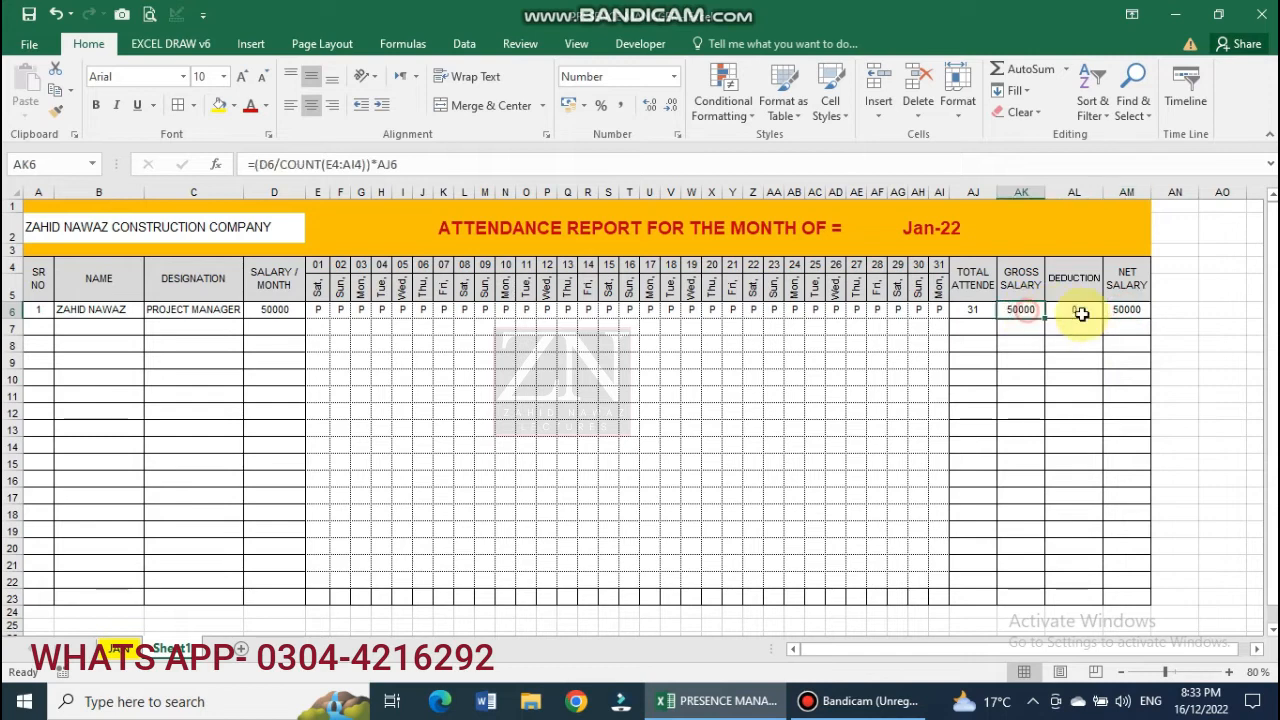
{"action": "left_click", "coordinate": [1112, 312]}
{"action": "left_click", "coordinate": [1062, 392]}
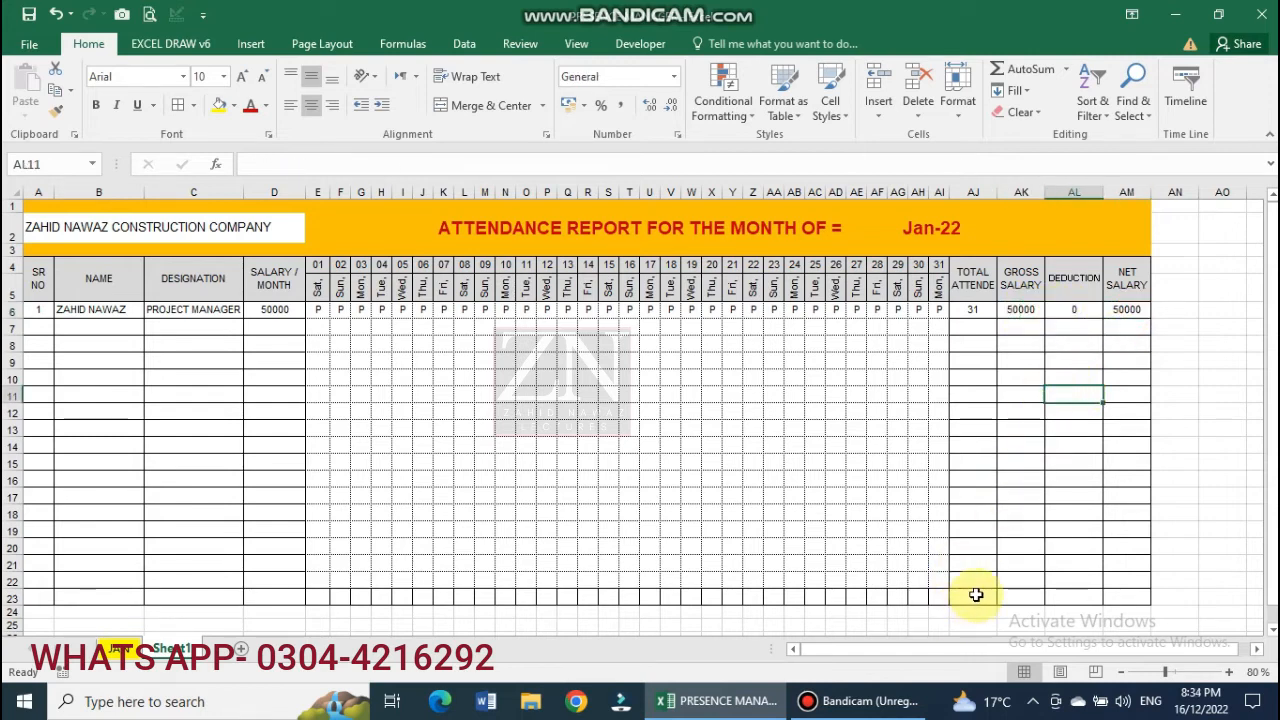
Total the salary column in D23 with =SUM(D6:D22), showing 50000, centred horizontally and vertically.
{"action": "left_click", "coordinate": [269, 597]}
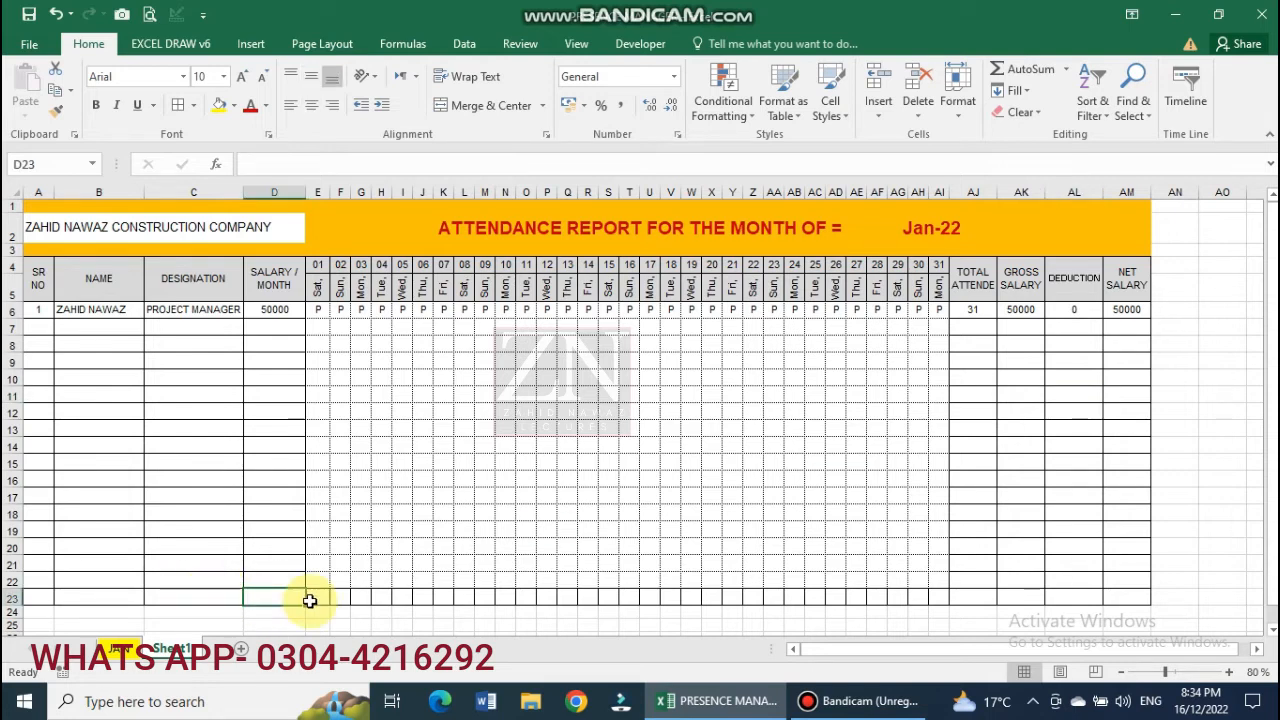
{"action": "type", "text": "=SUM"}
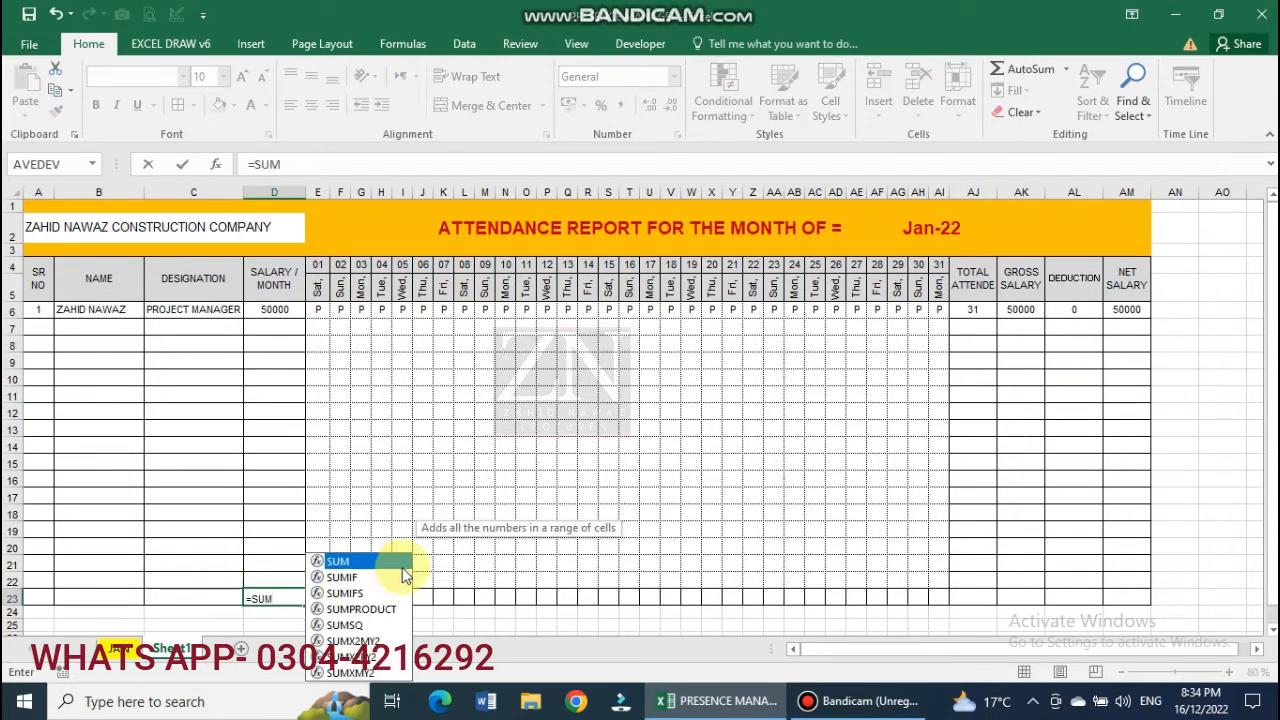
{"action": "double_click", "coordinate": [404, 563]}
{"action": "left_click_drag", "start_coordinate": [275, 310], "coordinate": [275, 581]}
{"action": "key", "text": "Return"}
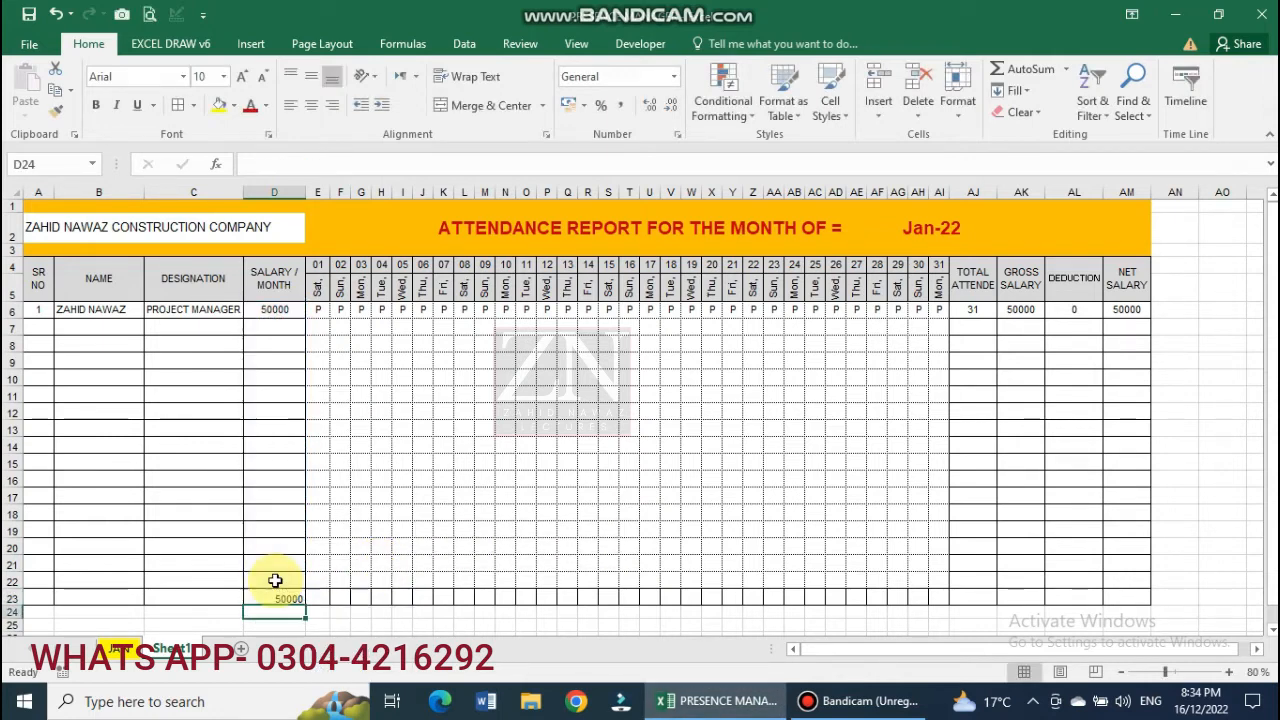
{"action": "left_click", "coordinate": [276, 591]}
{"action": "left_click", "coordinate": [311, 104]}
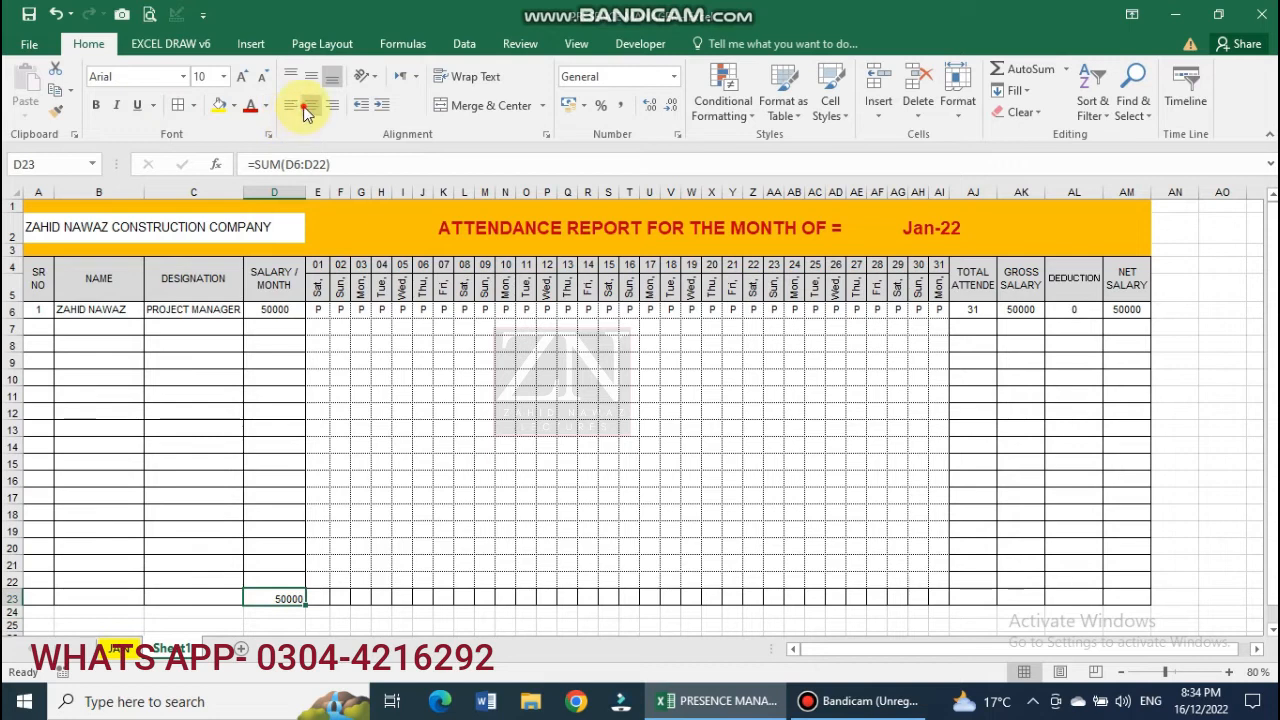
{"action": "left_click", "coordinate": [312, 76]}
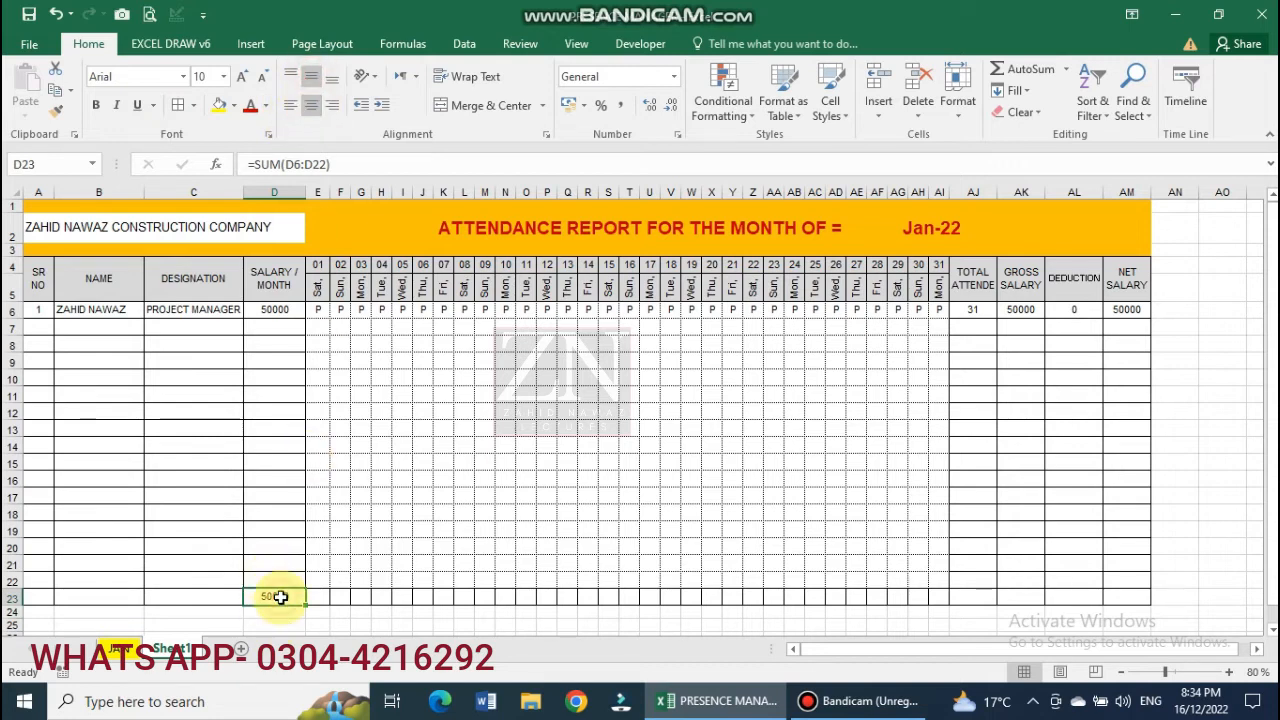
{"action": "right_click", "coordinate": [280, 597]}
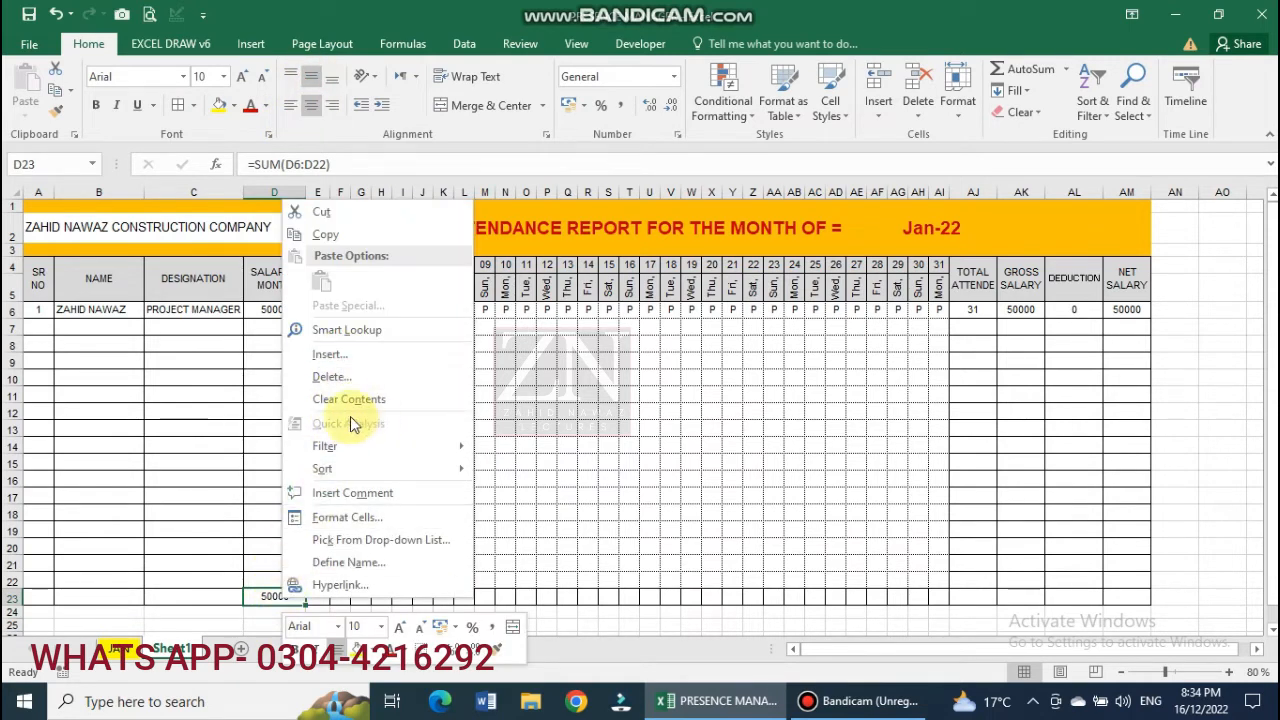
Copy the salary total formula into AJ23 to total attendance as 31.
{"action": "left_click", "coordinate": [349, 236]}
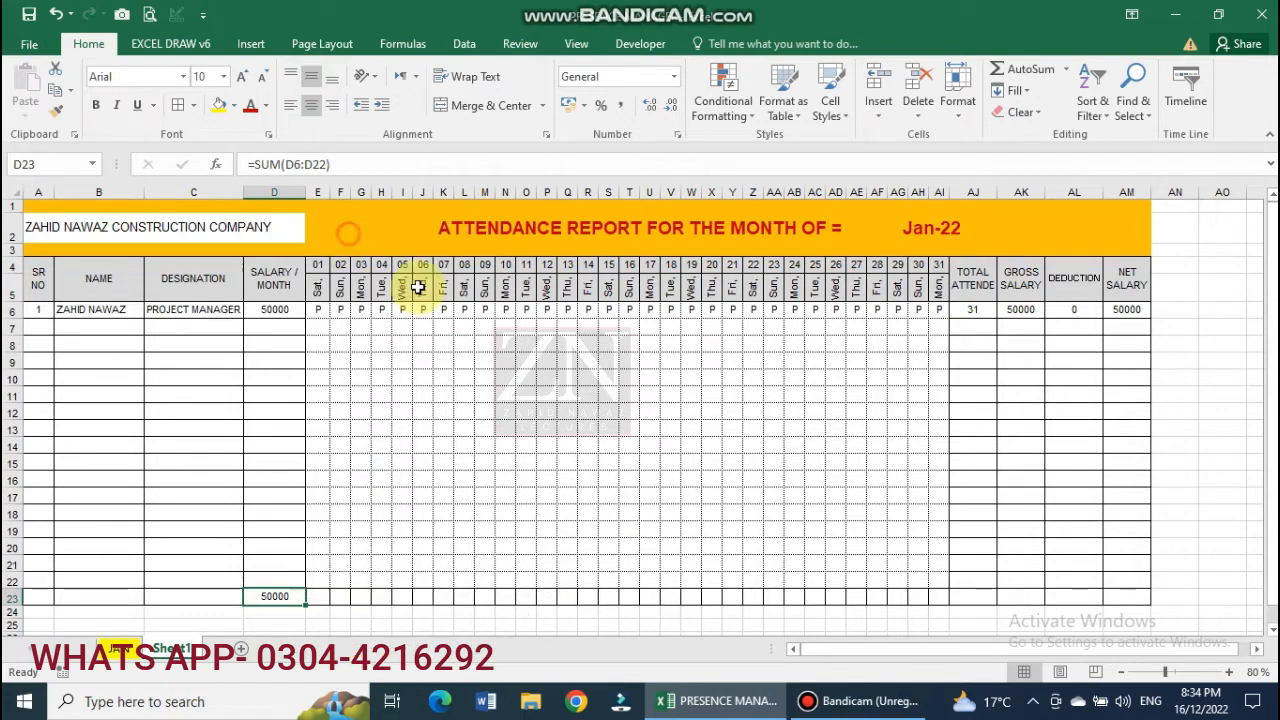
{"action": "right_click", "coordinate": [978, 596]}
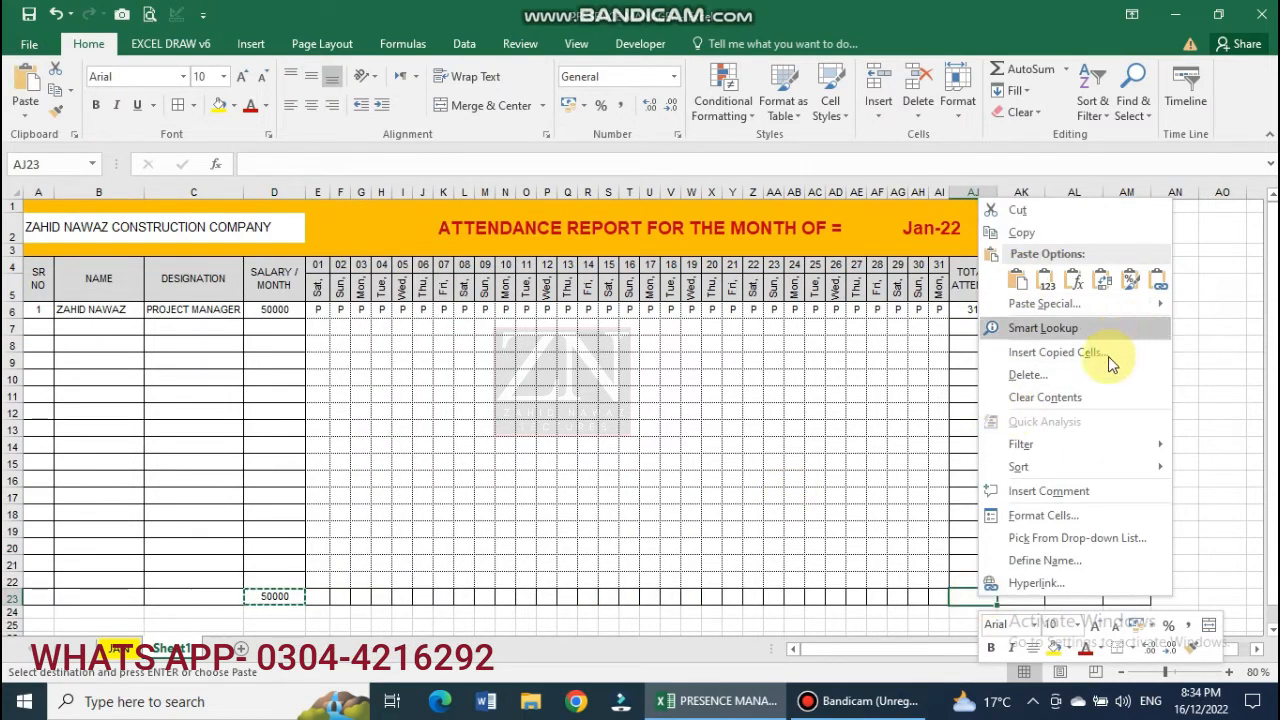
{"action": "left_click", "coordinate": [1061, 302]}
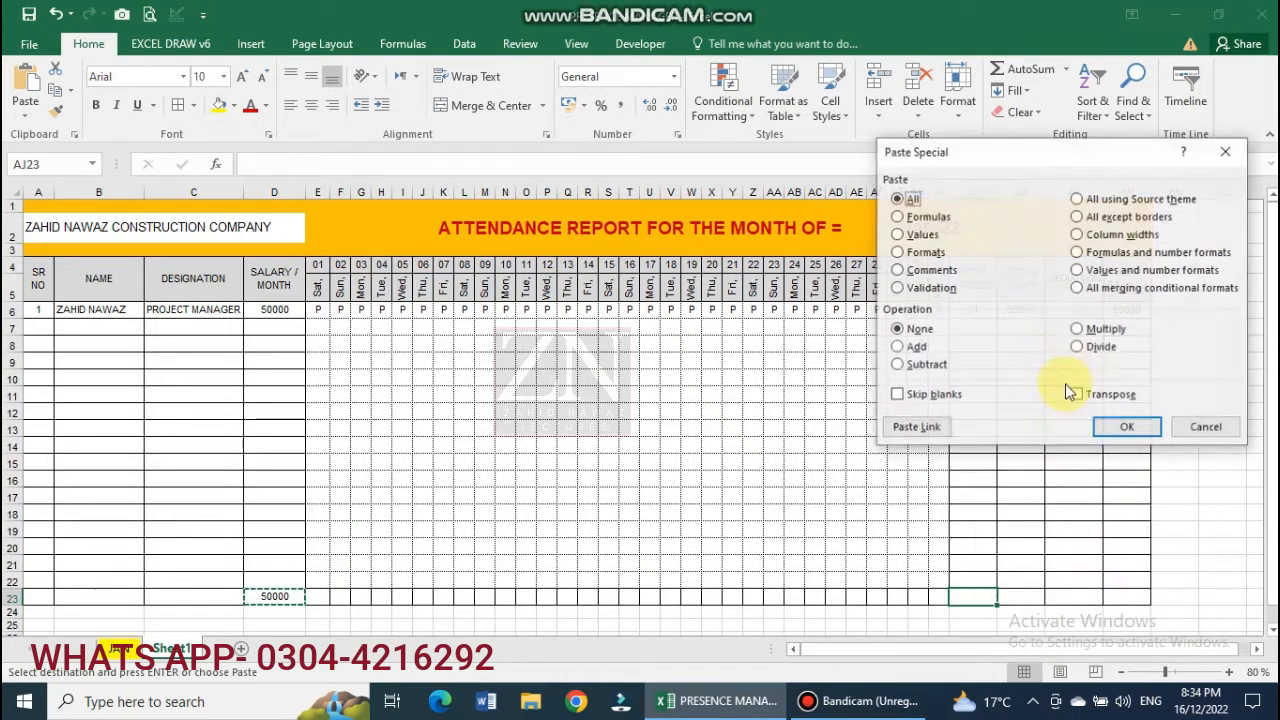
{"action": "left_click", "coordinate": [897, 235]}
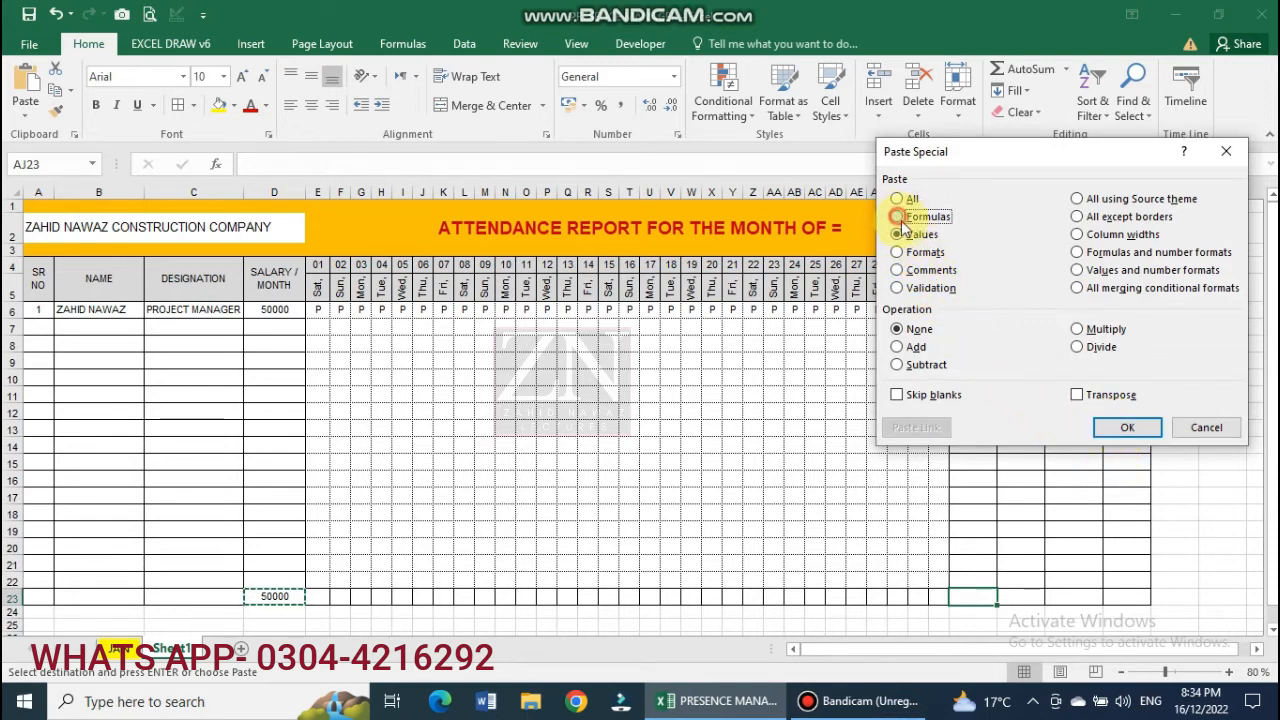
{"action": "left_click", "coordinate": [897, 199]}
{"action": "left_click", "coordinate": [1127, 427]}
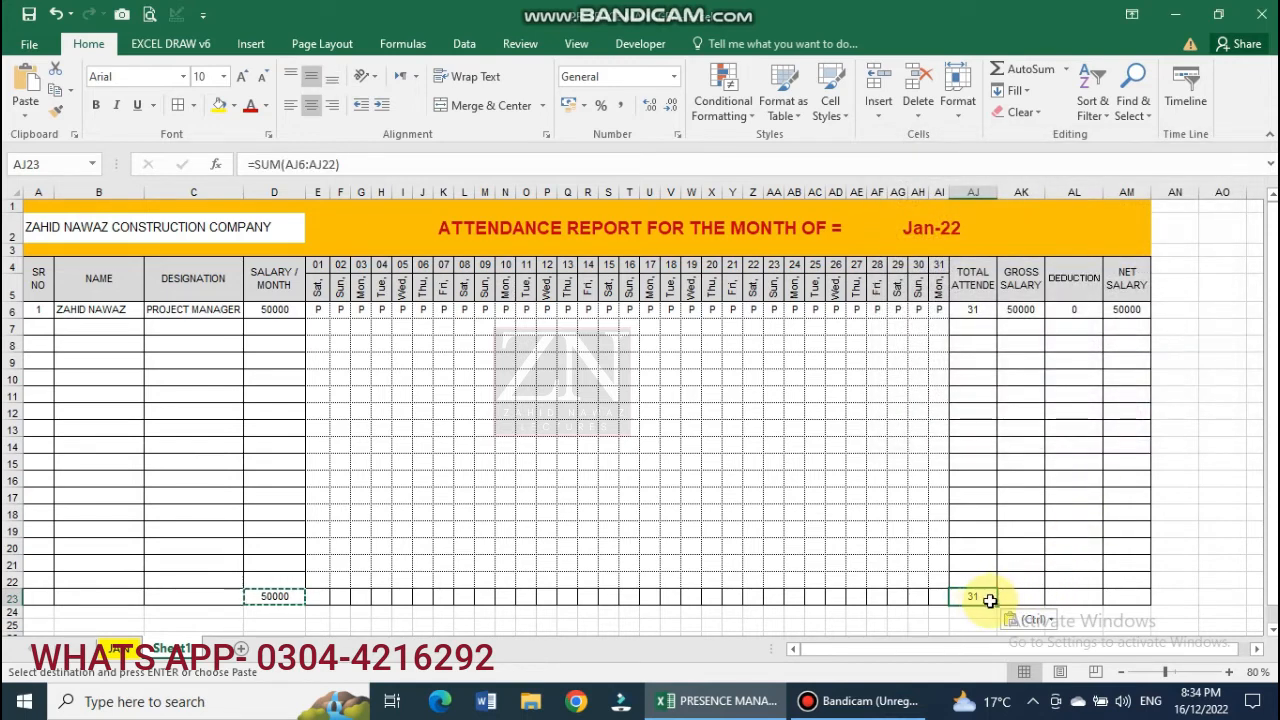
Extend the totals across AK23:AM23, giving 50000 gross, 0 deduction and 50000 net salary.
{"action": "left_click_drag", "start_coordinate": [998, 607], "coordinate": [1120, 607]}
{"action": "double_click", "coordinate": [1026, 597]}
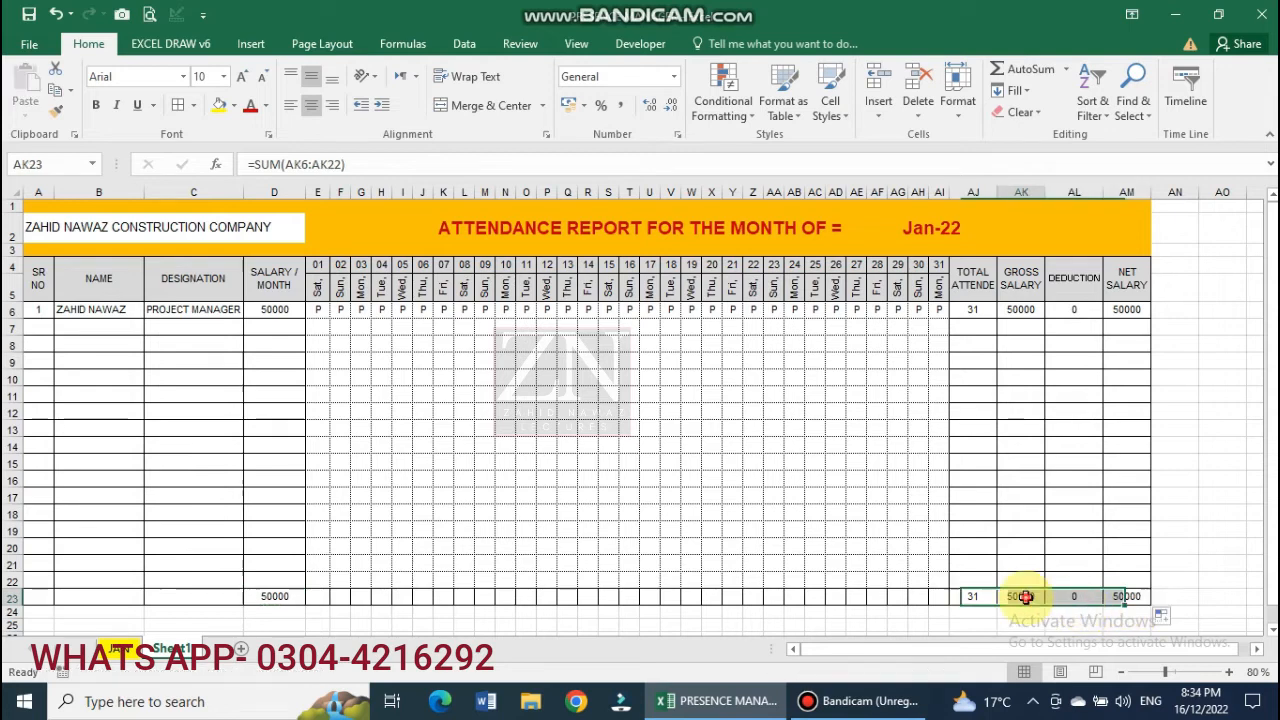
{"action": "key", "text": "Escape"}
{"action": "double_click", "coordinate": [1078, 597]}
{"action": "key", "text": "Escape"}
{"action": "double_click", "coordinate": [1126, 596]}
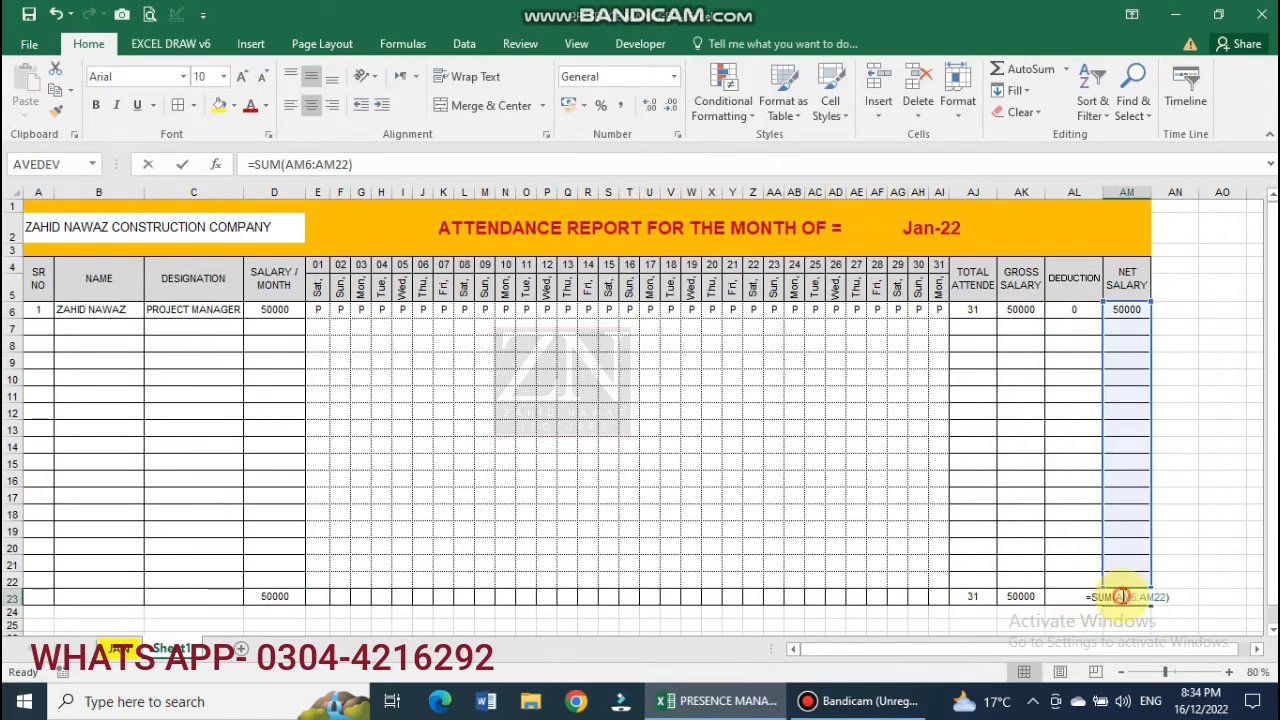
{"action": "key", "text": "Escape"}
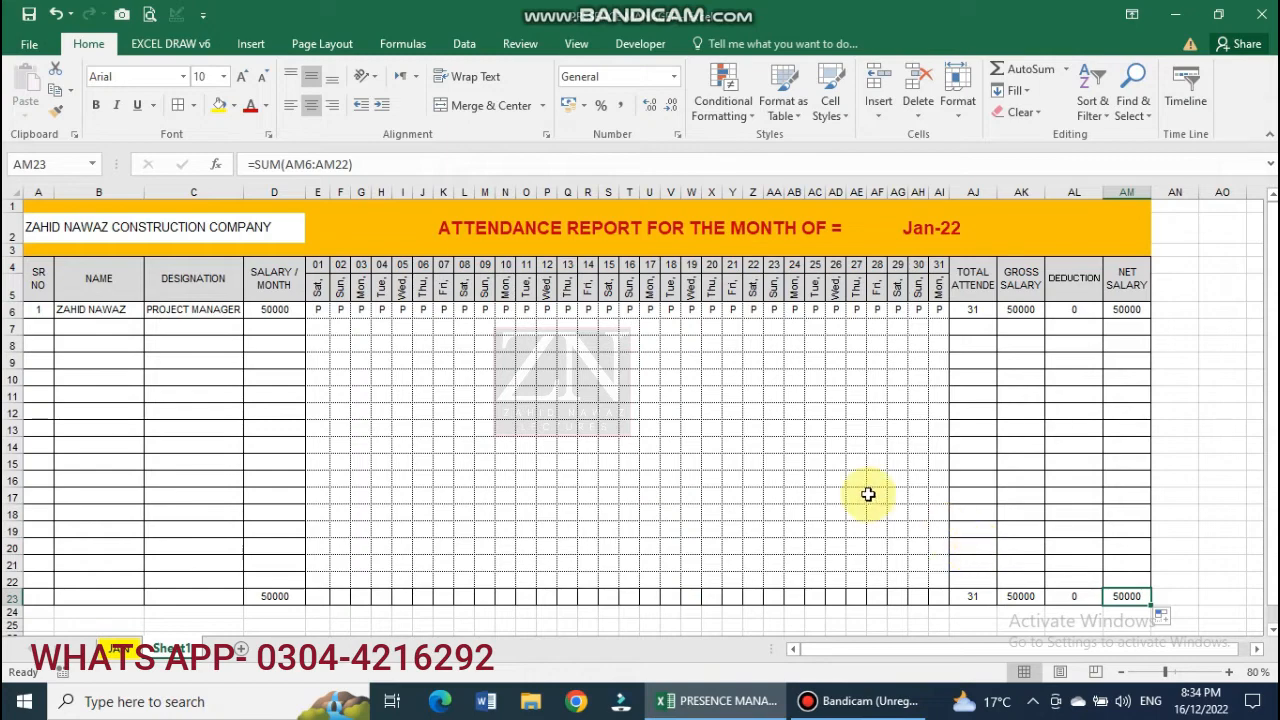
{"action": "left_click", "coordinate": [835, 446]}
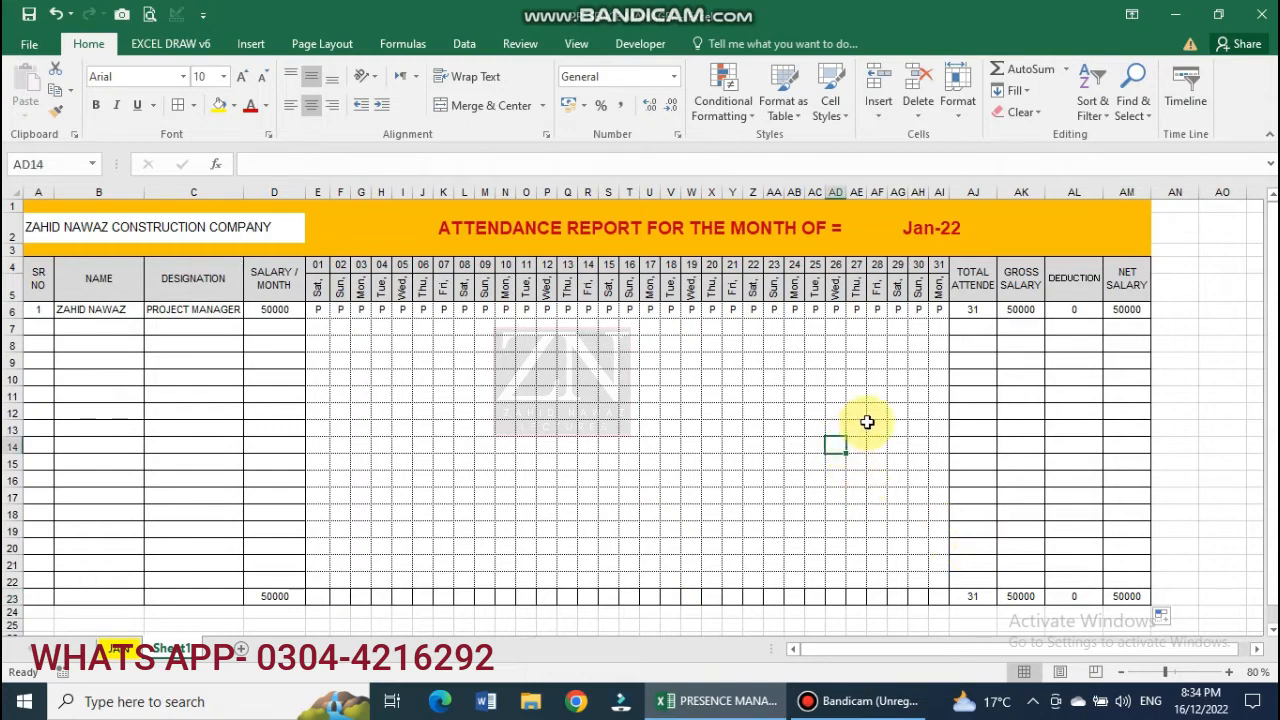
Set the page orientation to landscape and narrow the NAME column B.
{"action": "left_click", "coordinate": [975, 413]}
{"action": "scroll", "coordinate": [814, 580], "scroll_direction": "down", "scroll_amount": 1}
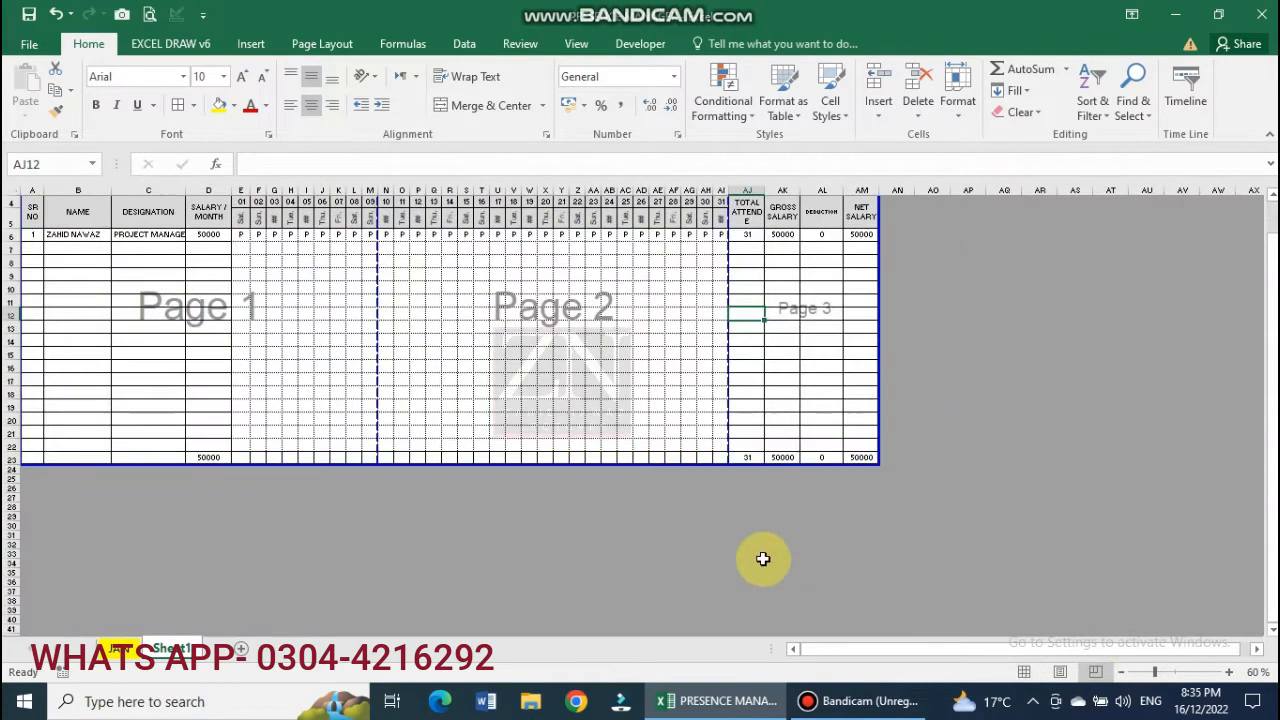
{"action": "scroll", "coordinate": [1055, 605], "scroll_direction": "up", "scroll_amount": 1}
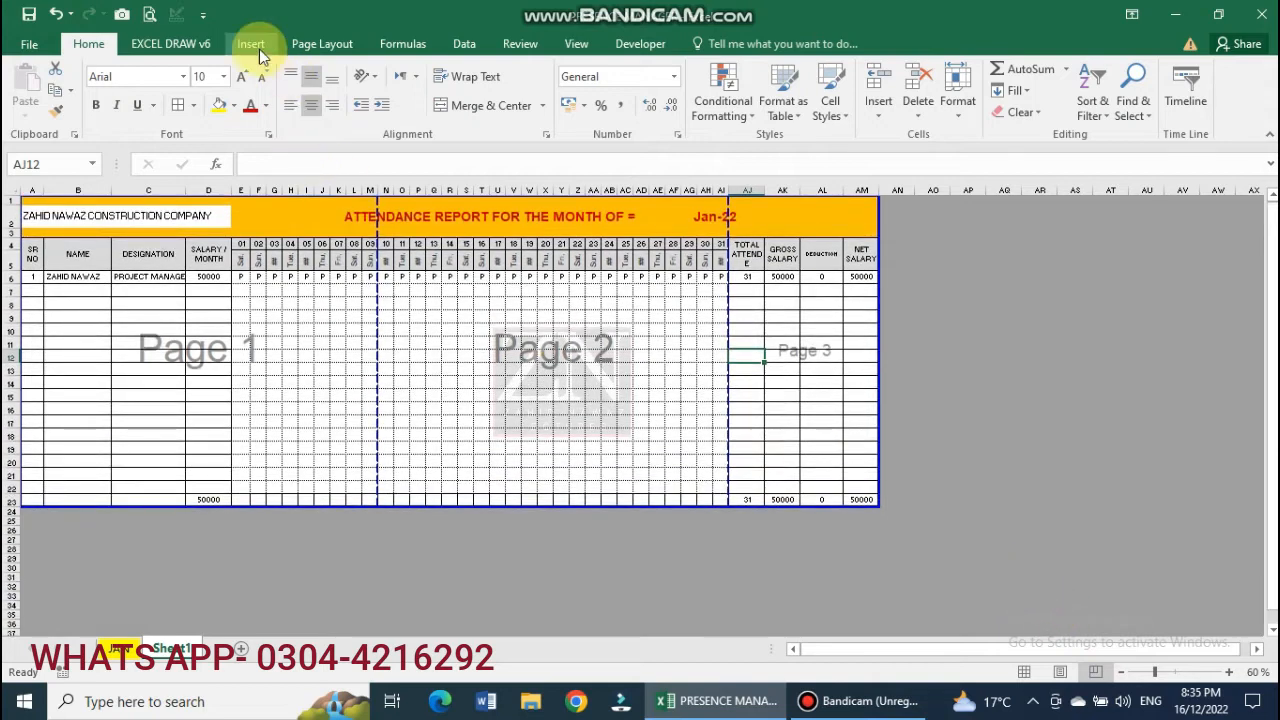
{"action": "left_click", "coordinate": [328, 44]}
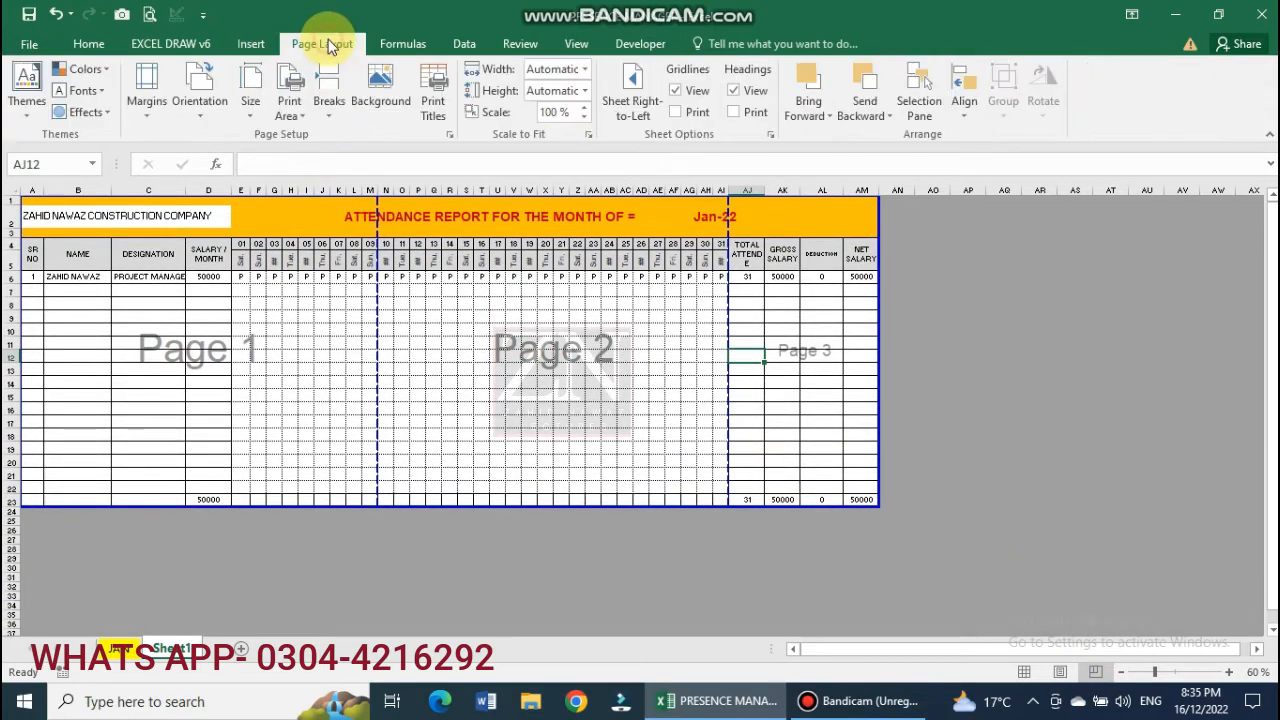
{"action": "left_click", "coordinate": [200, 110]}
{"action": "left_click", "coordinate": [221, 190]}
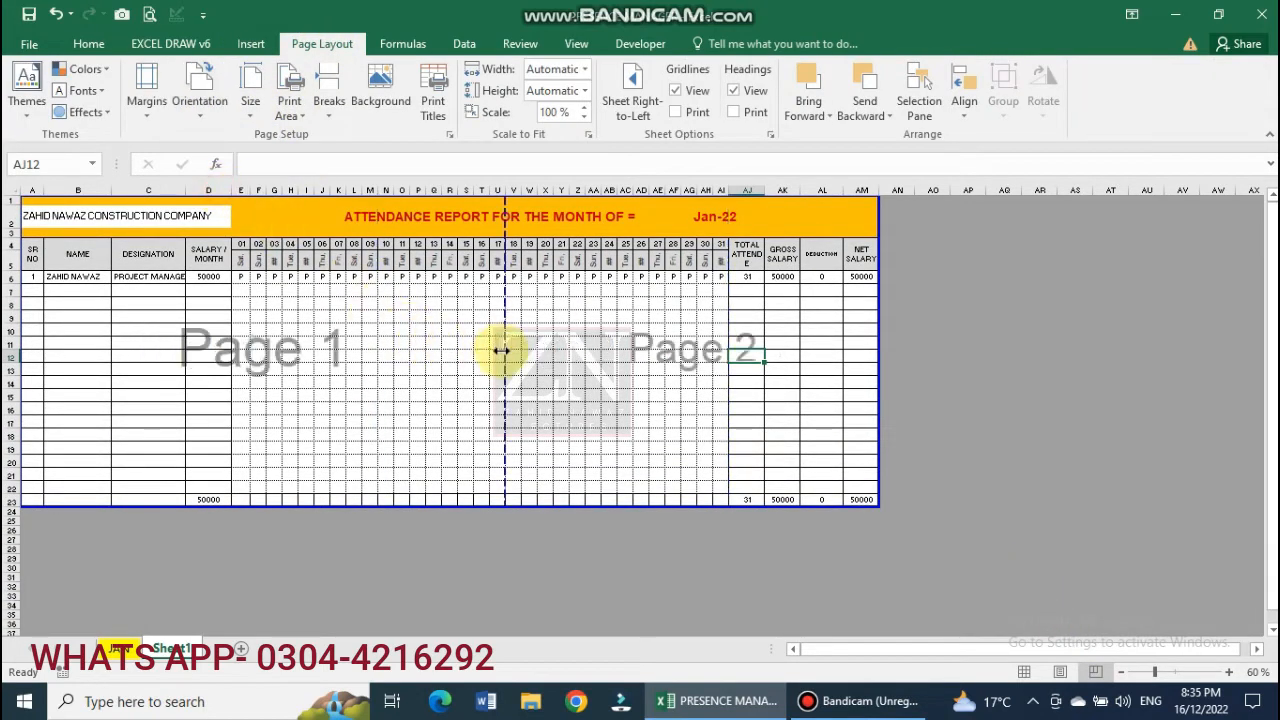
{"action": "scroll", "coordinate": [500, 349], "scroll_direction": "up", "scroll_amount": 2}
{"action": "left_click_drag", "start_coordinate": [144, 192], "coordinate": [133, 193]}
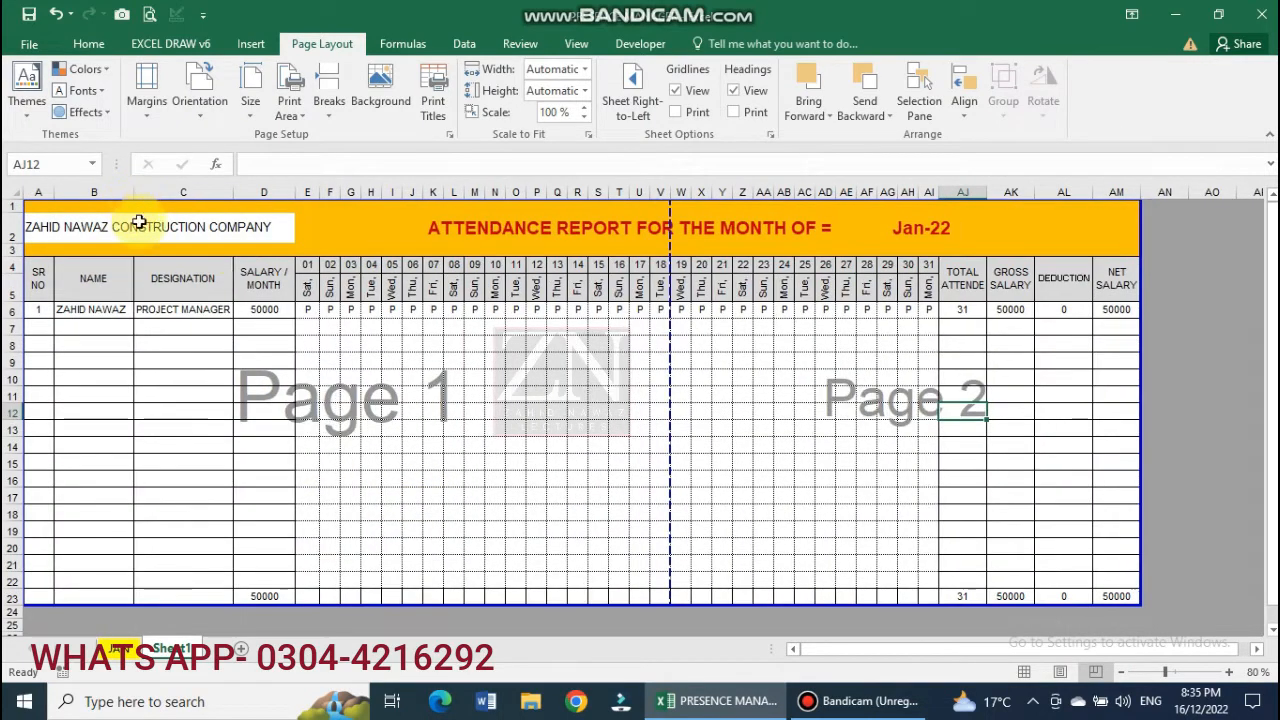
{"action": "left_click", "coordinate": [262, 308]}
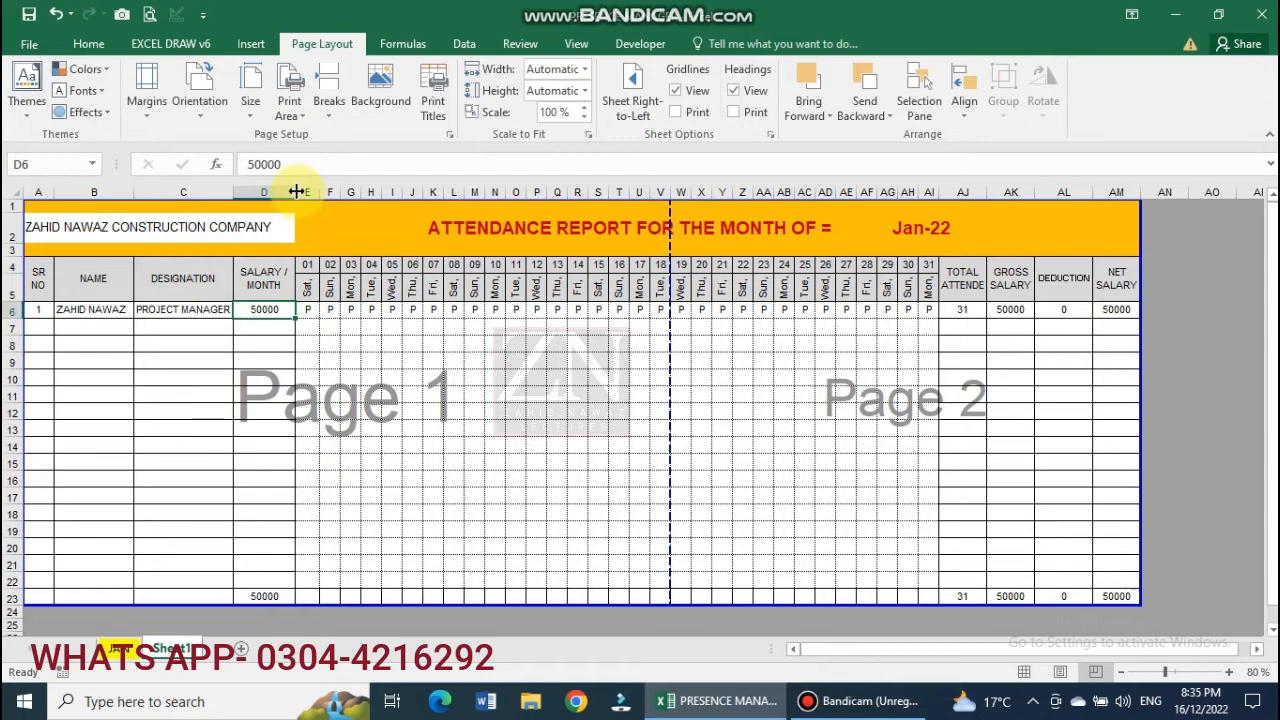
Narrow the SALARY / MONTH column and day columns 01–31, and make rows 6–23 taller.
{"action": "mouse_move", "coordinate": [296, 191]}
{"action": "left_mouse_down"}
{"action": "mouse_move", "coordinate": [923, 178]}
{"action": "mouse_move", "coordinate": [886, 195]}
{"action": "left_mouse_up"}
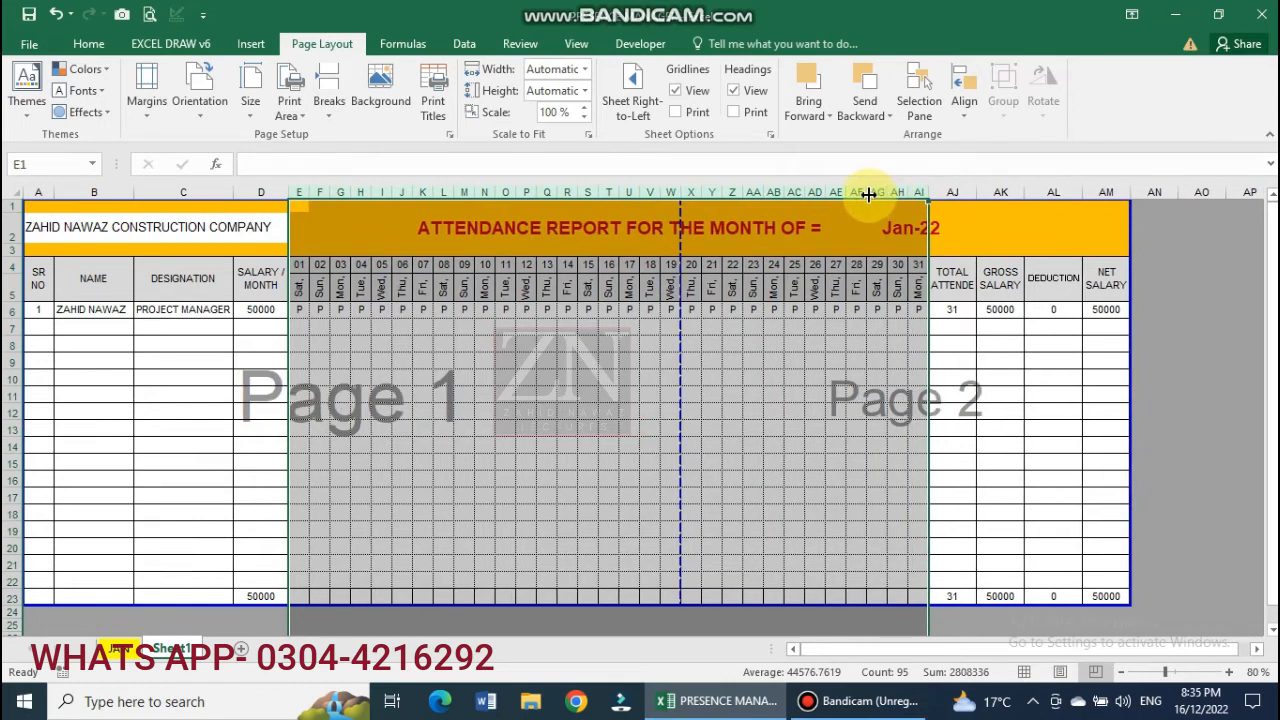
{"action": "left_click_drag", "start_coordinate": [866, 191], "coordinate": [859, 192]}
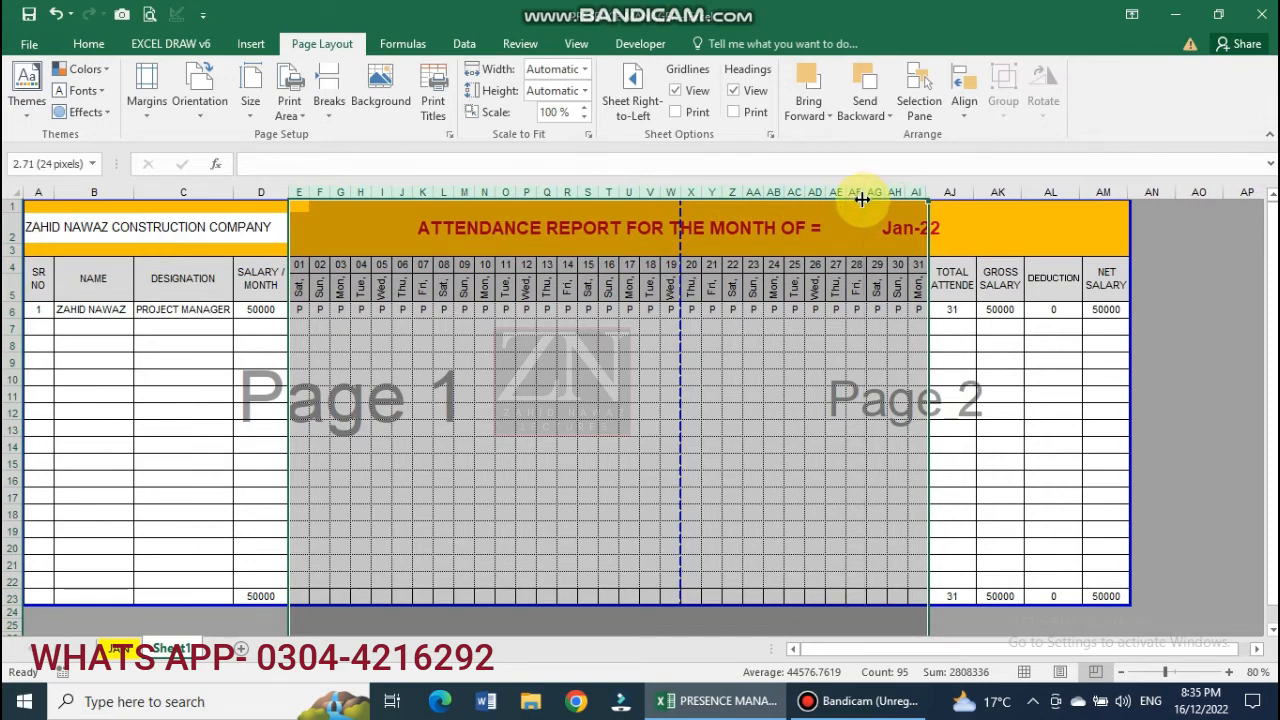
{"action": "left_click", "coordinate": [534, 423]}
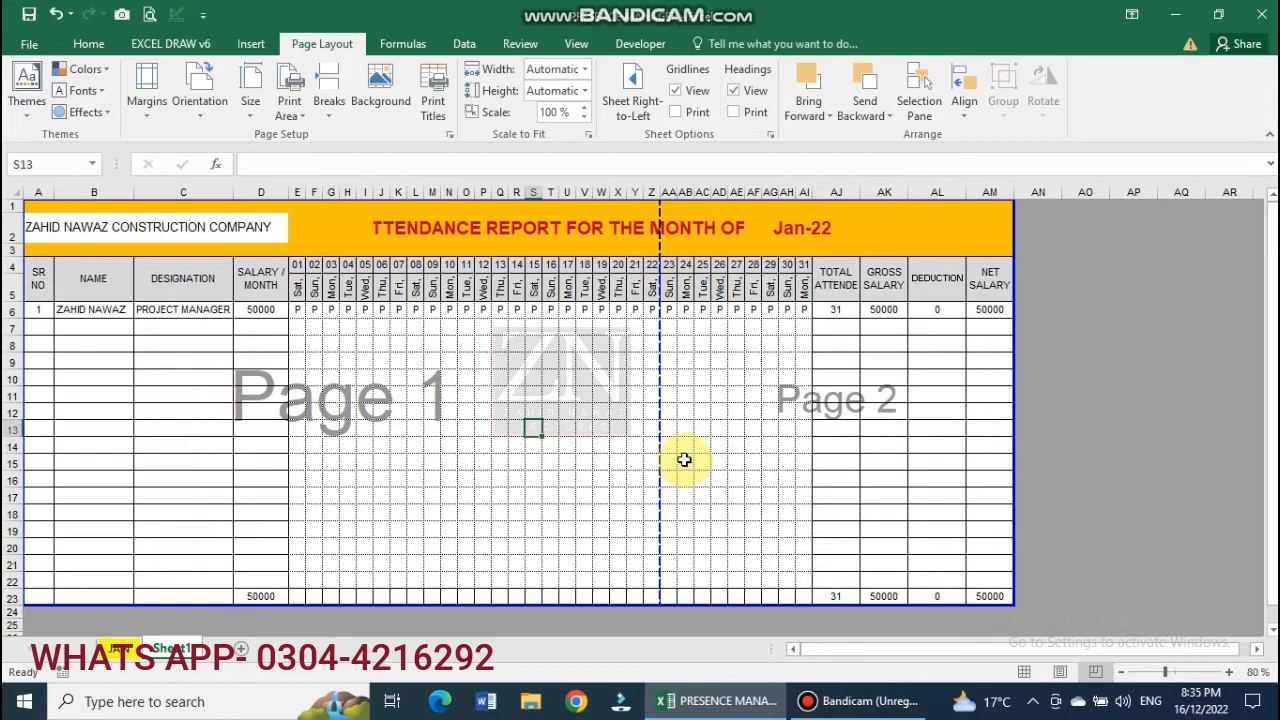
{"action": "left_click_drag", "start_coordinate": [12, 313], "coordinate": [30, 571]}
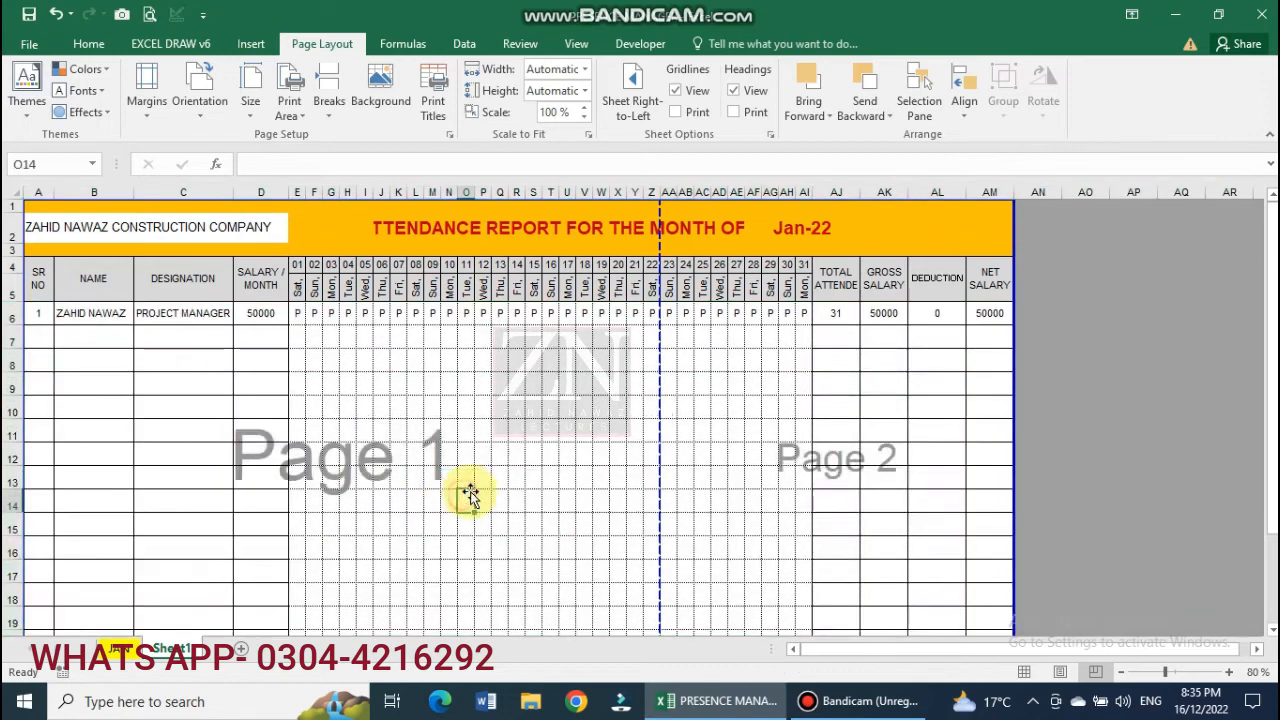
{"action": "key", "text": "ctrl+p"}
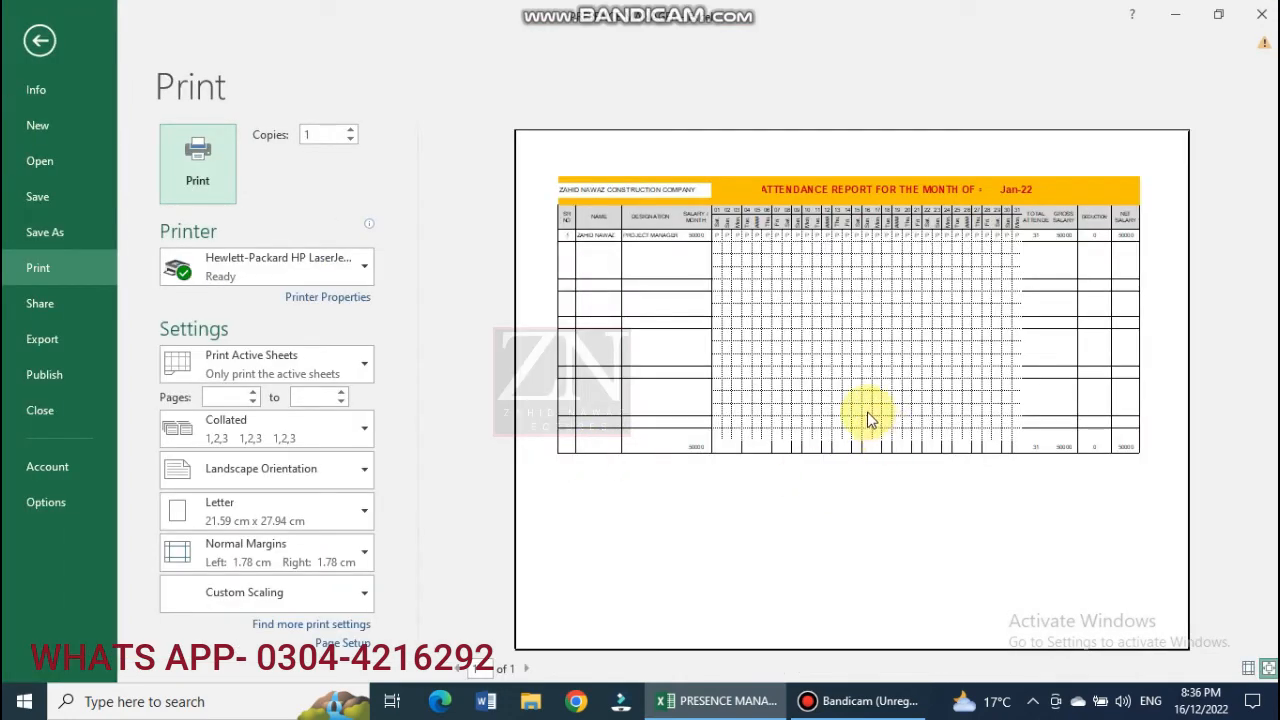
Set page margins to left and right 0.5, top 1 and bottom 0.4.
{"action": "left_click", "coordinate": [343, 643]}
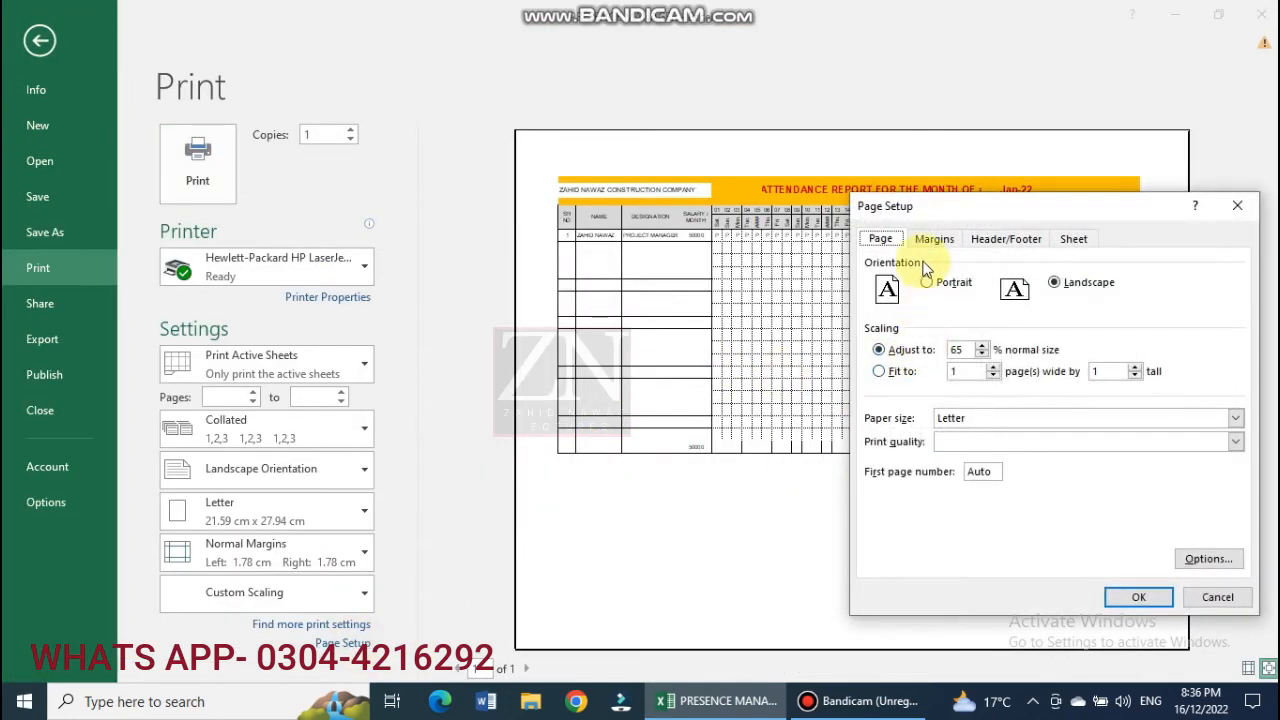
{"action": "left_click", "coordinate": [932, 238]}
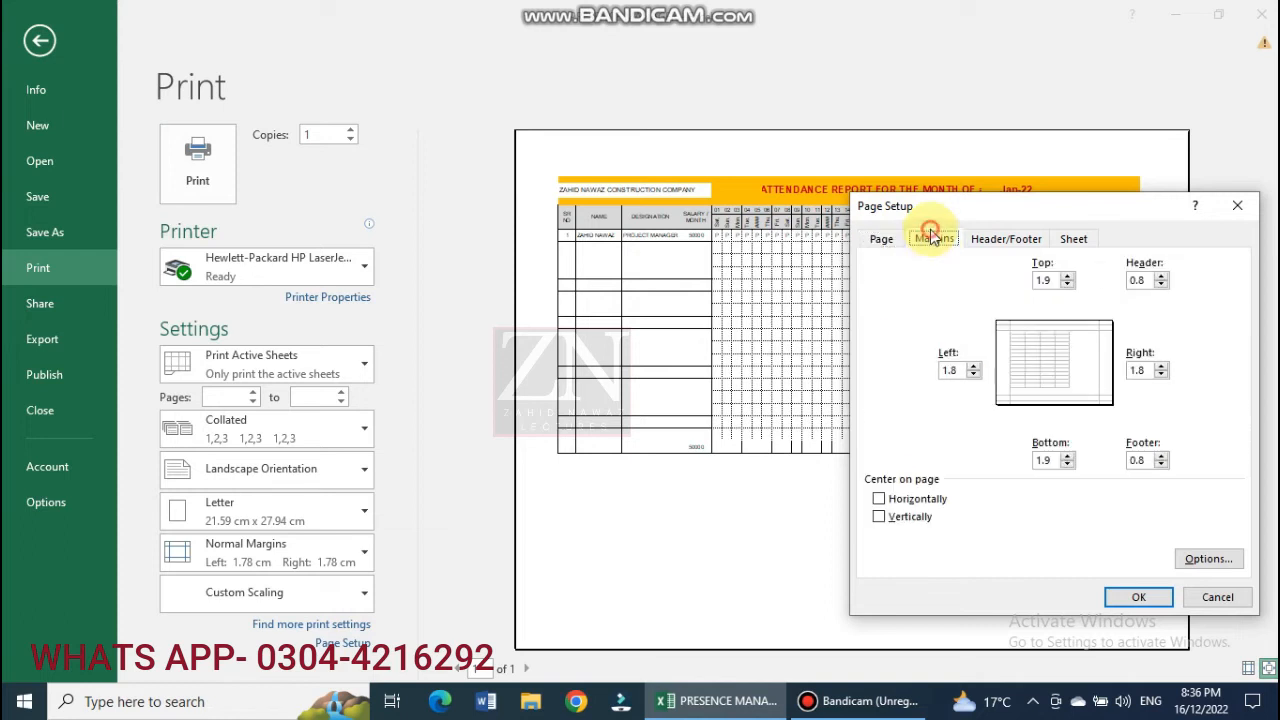
{"action": "left_click", "coordinate": [973, 366]}
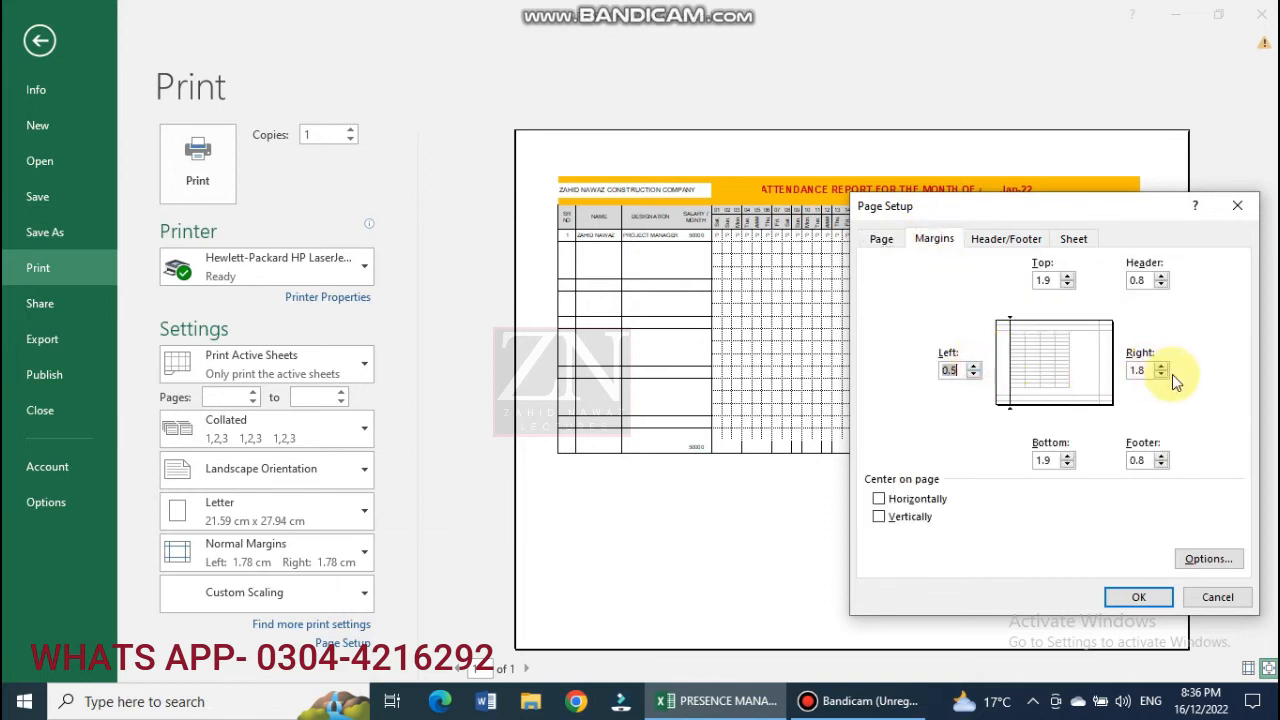
{"action": "left_click", "coordinate": [1161, 376]}
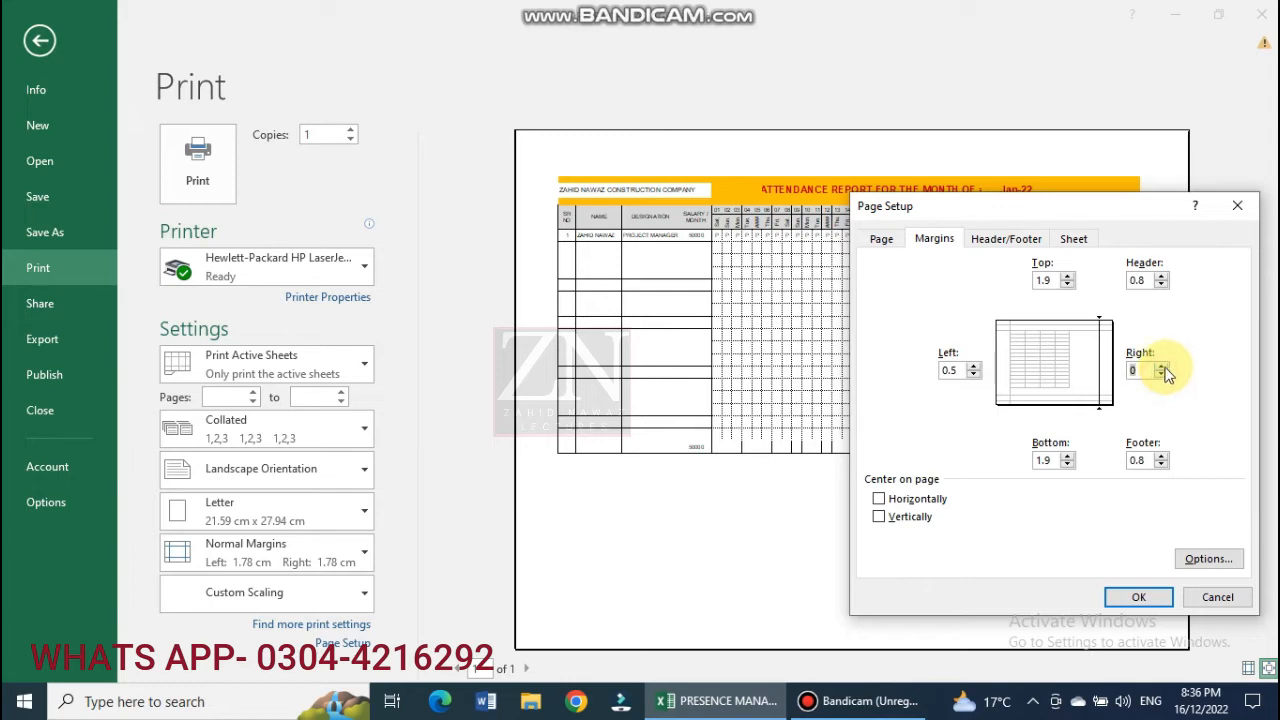
{"action": "left_click", "coordinate": [1163, 366]}
{"action": "left_click", "coordinate": [1068, 285]}
{"action": "left_click", "coordinate": [1068, 285]}
{"action": "left_click", "coordinate": [1068, 285]}
{"action": "left_click", "coordinate": [1068, 285]}
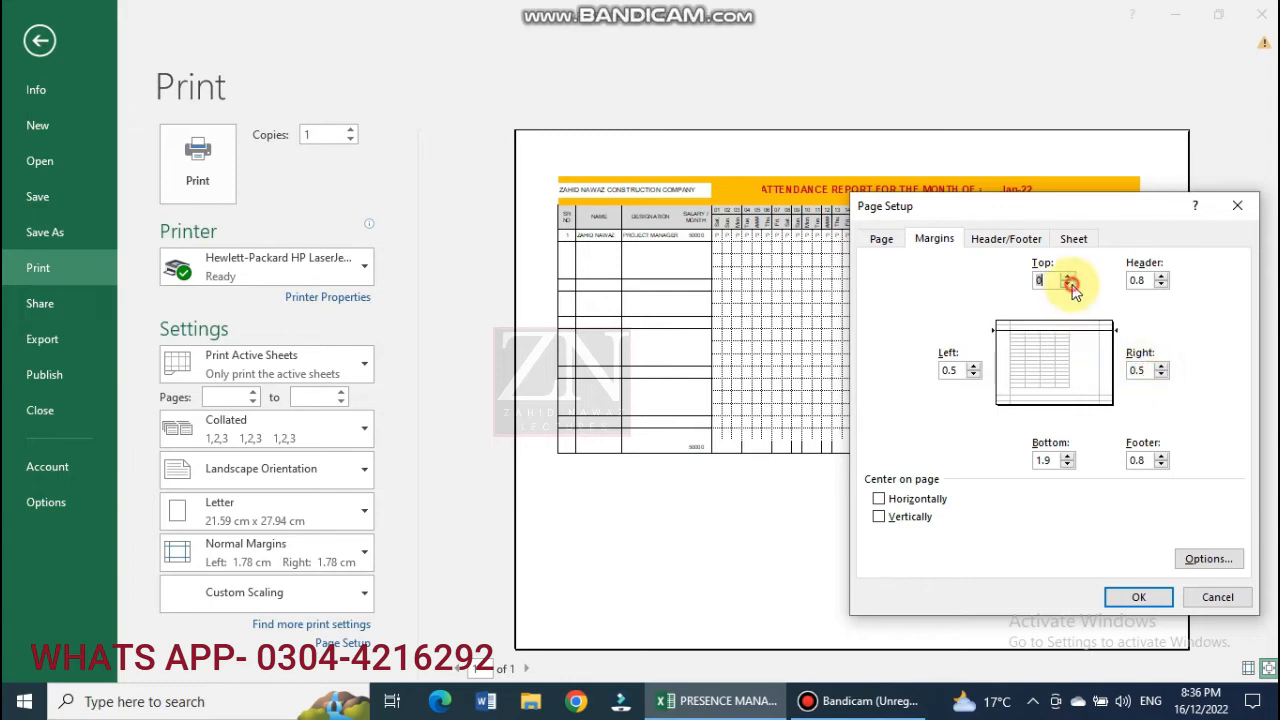
{"action": "left_click", "coordinate": [1068, 279]}
{"action": "left_click", "coordinate": [1066, 465]}
{"action": "left_click", "coordinate": [1066, 465]}
{"action": "left_click", "coordinate": [1066, 465]}
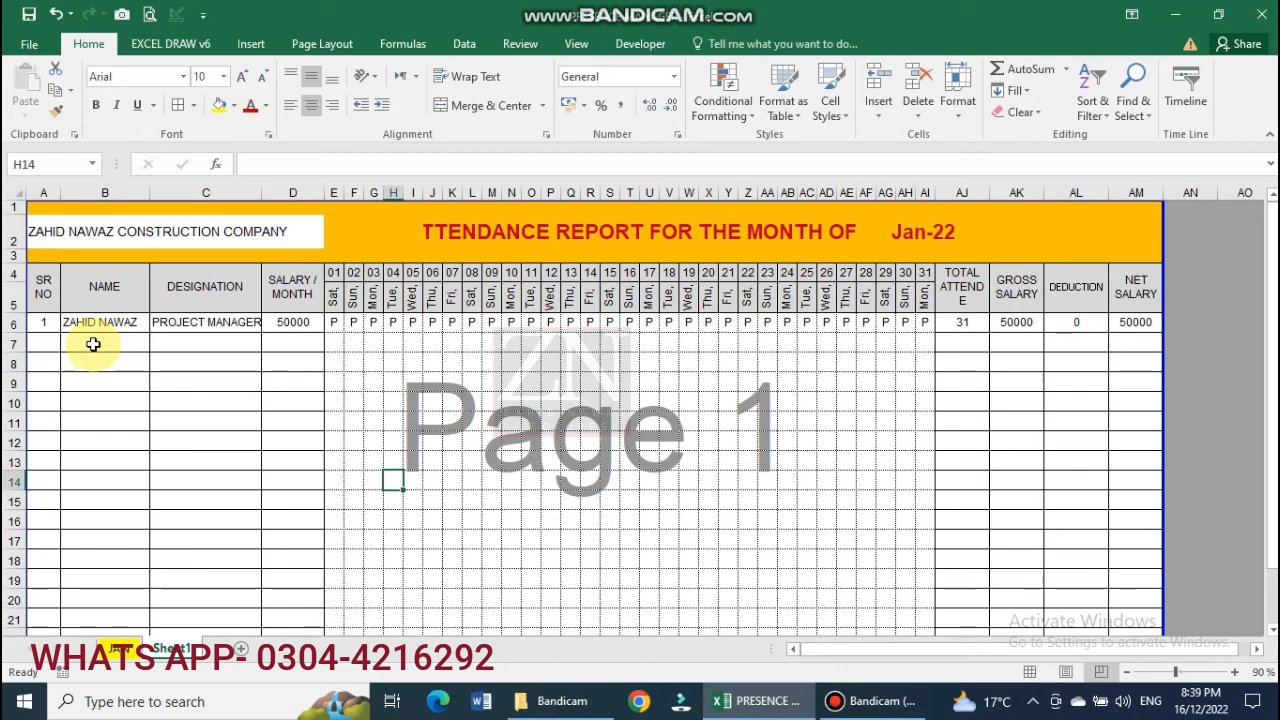
{"action": "left_click", "coordinate": [45, 342]}
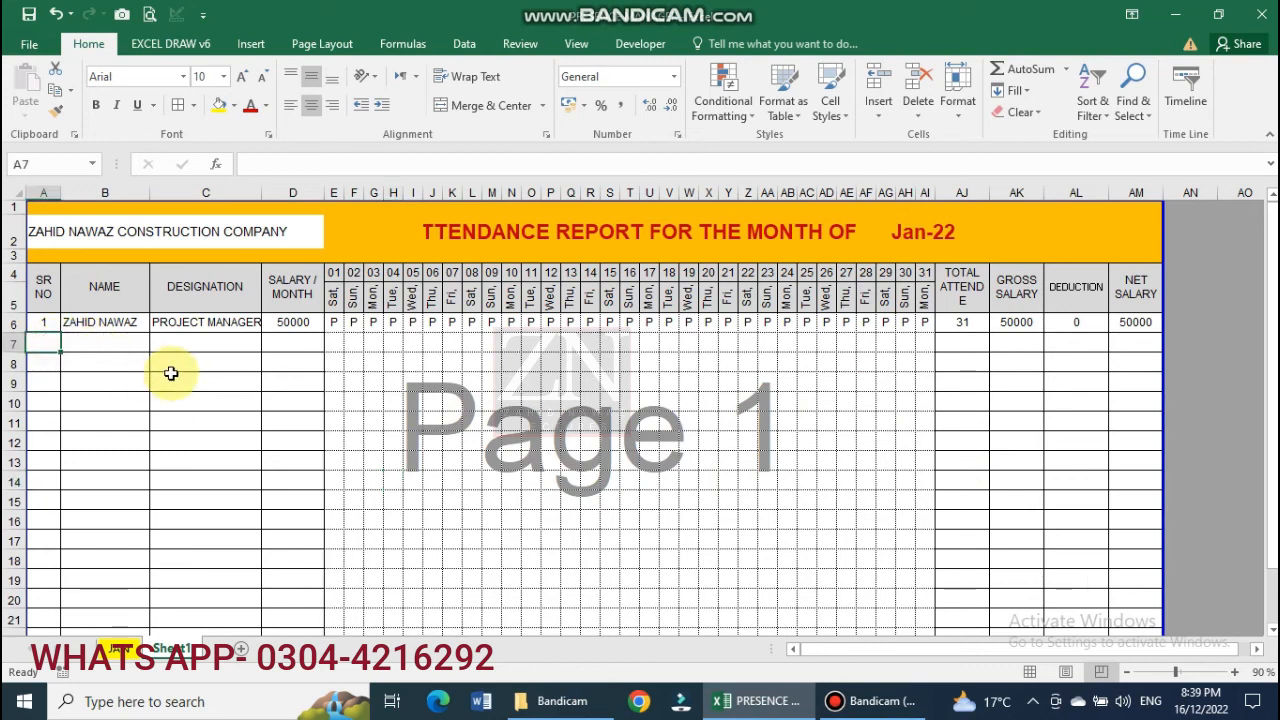
Enter serial 2, the employee's name, SUPERVISOR and a centred 40000 salary in row 7.
{"action": "key", "text": "Tab"}
{"action": "type", "text": "AHA"}
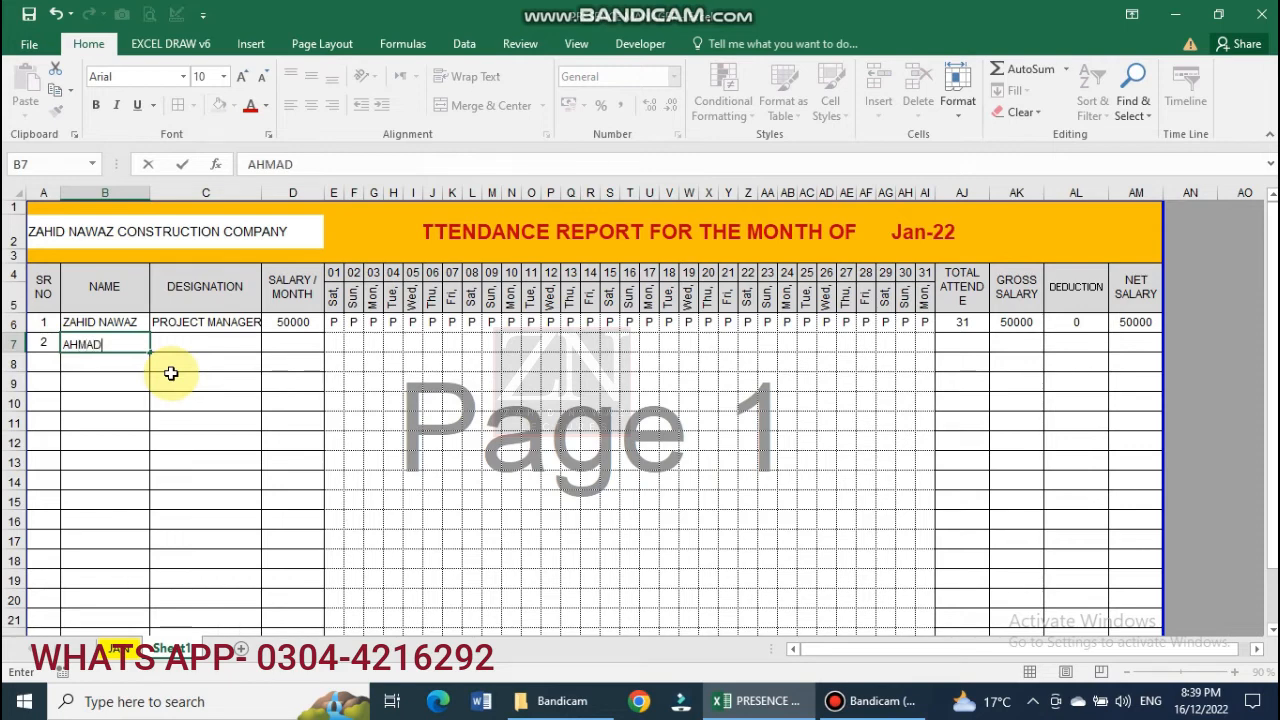
{"action": "key", "text": "Tab"}
{"action": "type", "text": "SU"}
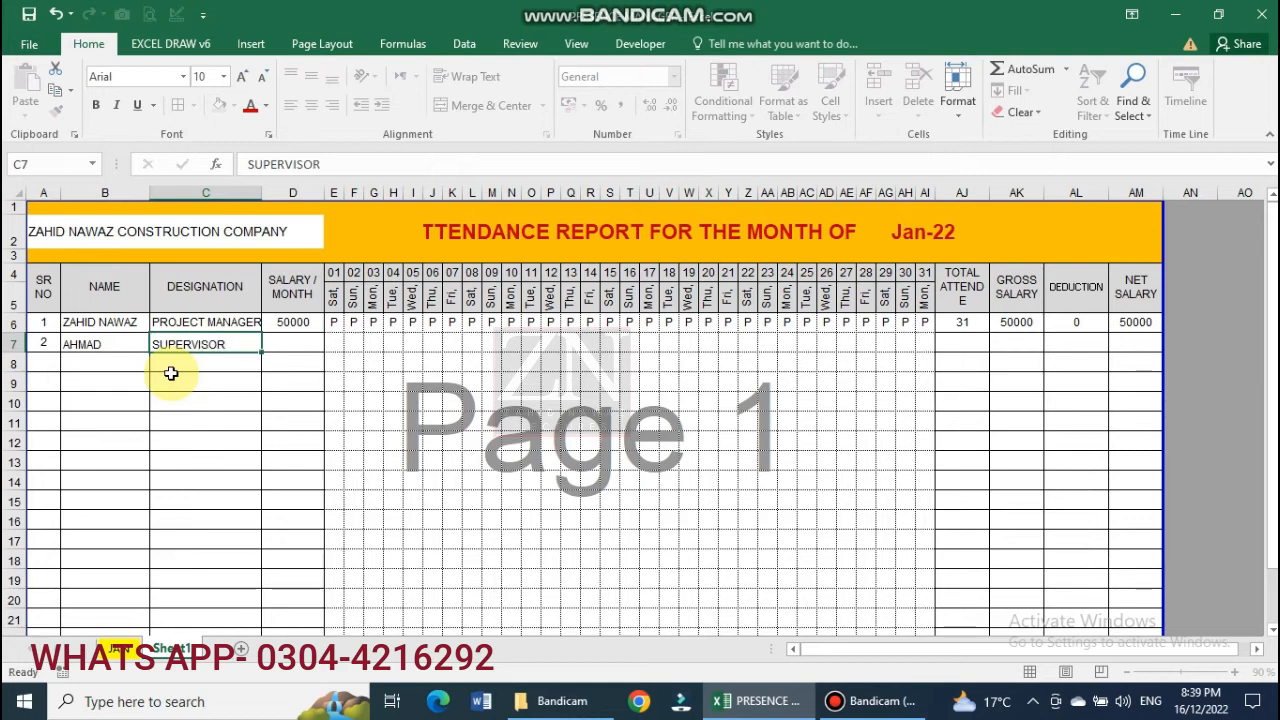
{"action": "key", "text": "Tab"}
{"action": "type", "text": "40000"}
{"action": "key", "text": "Return"}
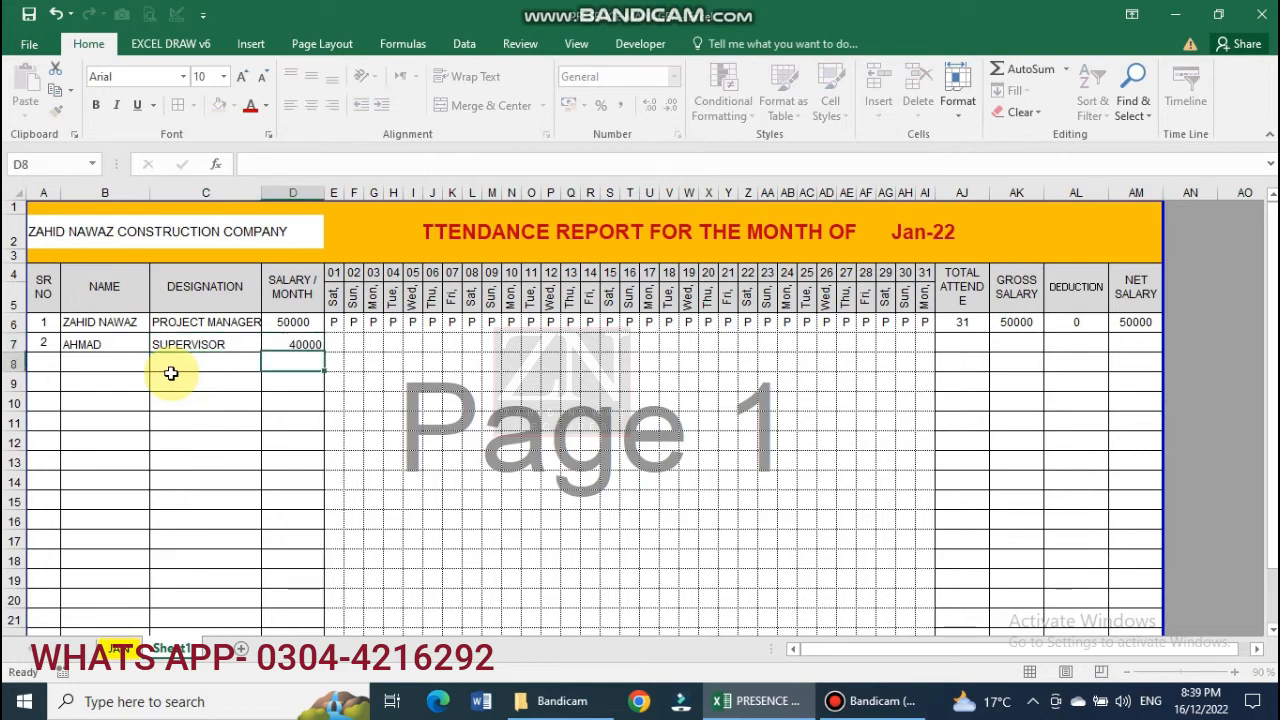
{"action": "left_click", "coordinate": [303, 346]}
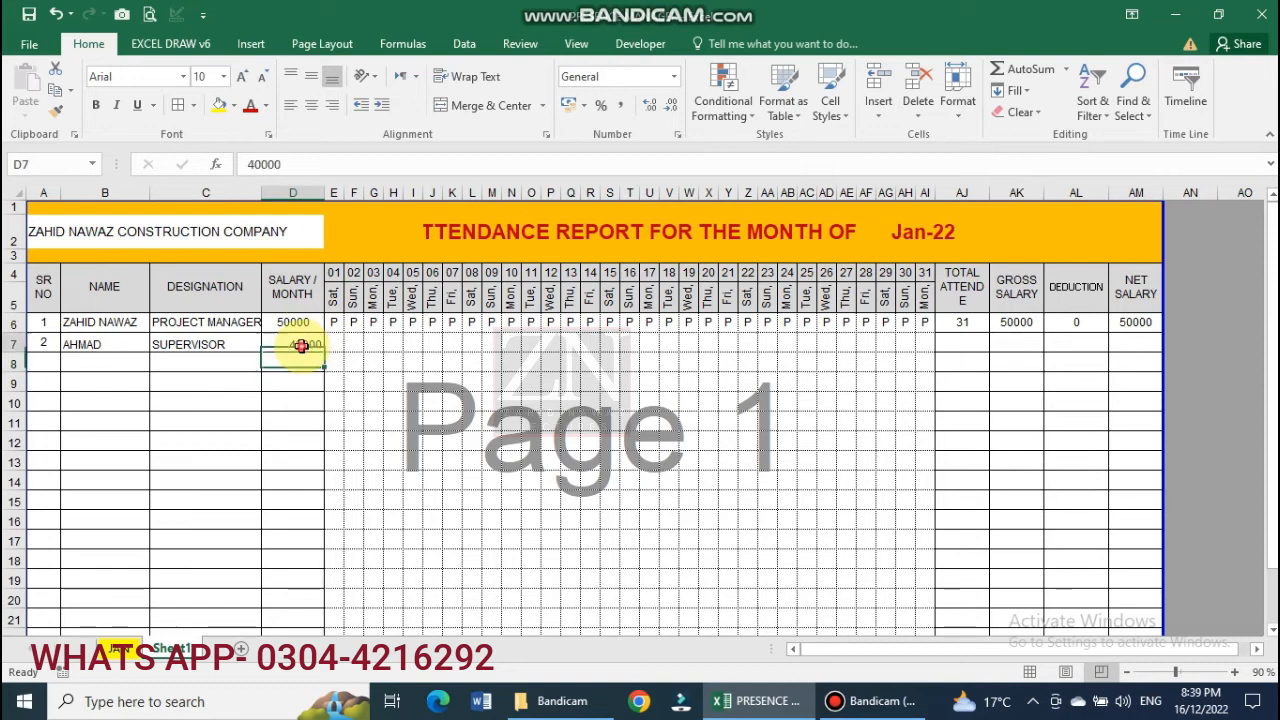
{"action": "left_click", "coordinate": [312, 106]}
{"action": "left_click", "coordinate": [311, 77]}
Copy E6:AM6 into row 7, then clear the pasted P marks in E7:AI7.
{"action": "left_click_drag", "start_coordinate": [333, 322], "coordinate": [1134, 322]}
{"action": "key", "text": "ctrl+c"}
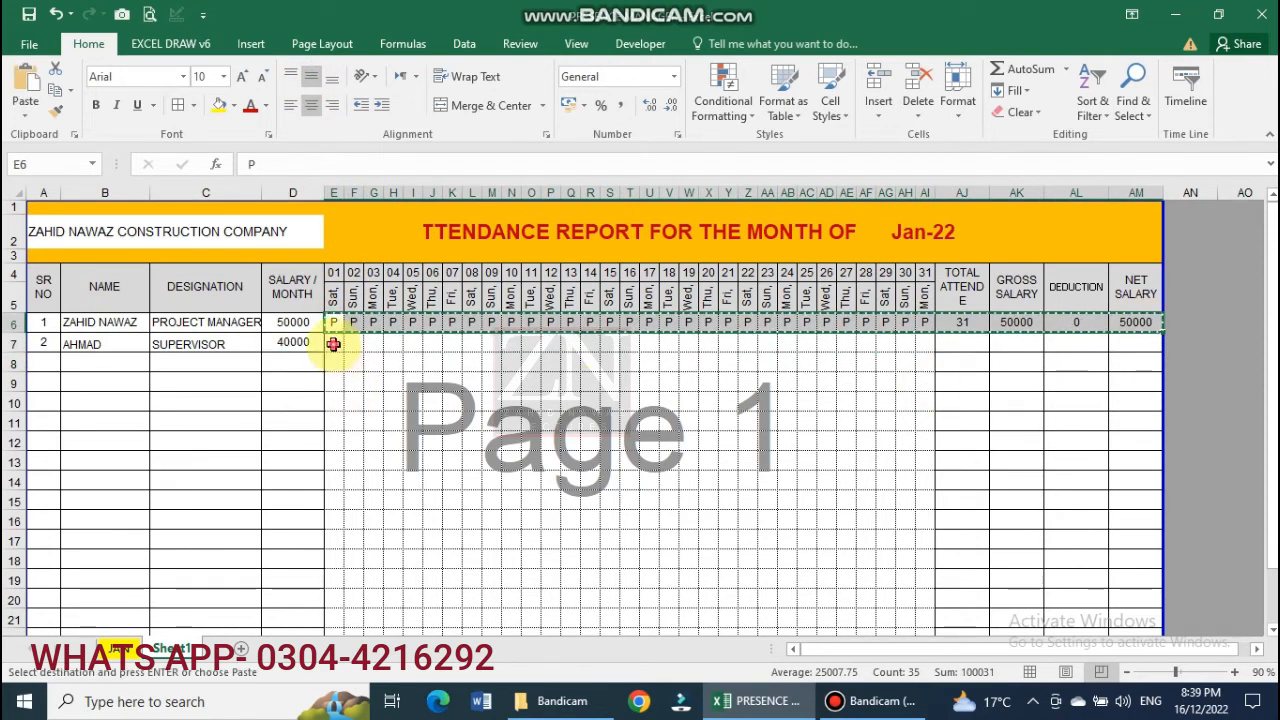
{"action": "left_click", "coordinate": [337, 343]}
{"action": "key", "text": "ctrl+v"}
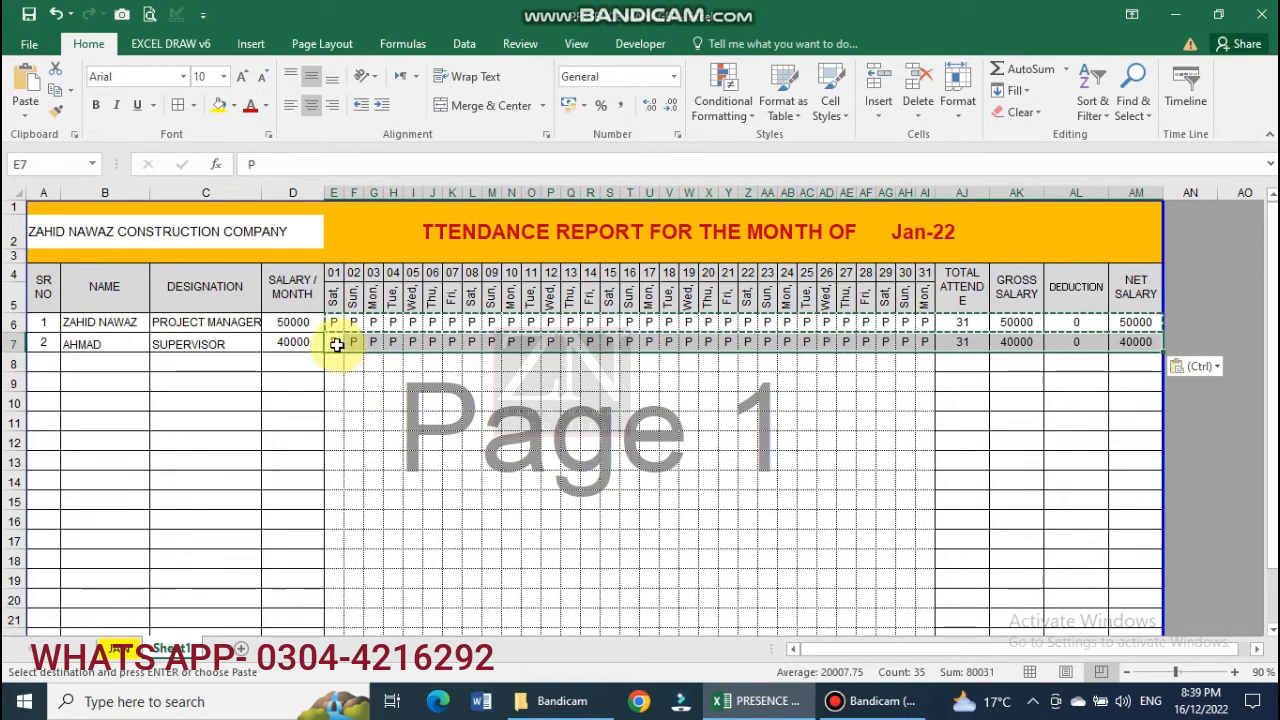
{"action": "left_click_drag", "start_coordinate": [337, 342], "coordinate": [923, 342]}
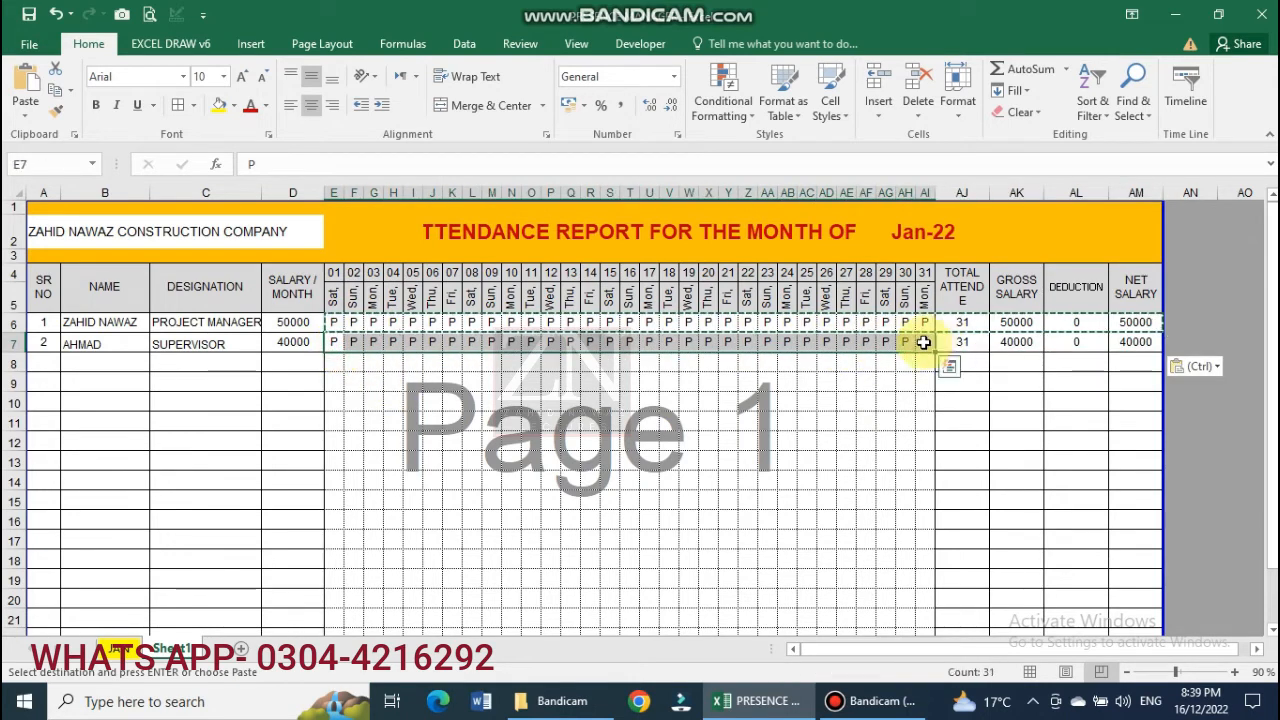
{"action": "key", "text": "Delete"}
{"action": "left_click", "coordinate": [866, 380]}
{"action": "left_click", "coordinate": [336, 344]}
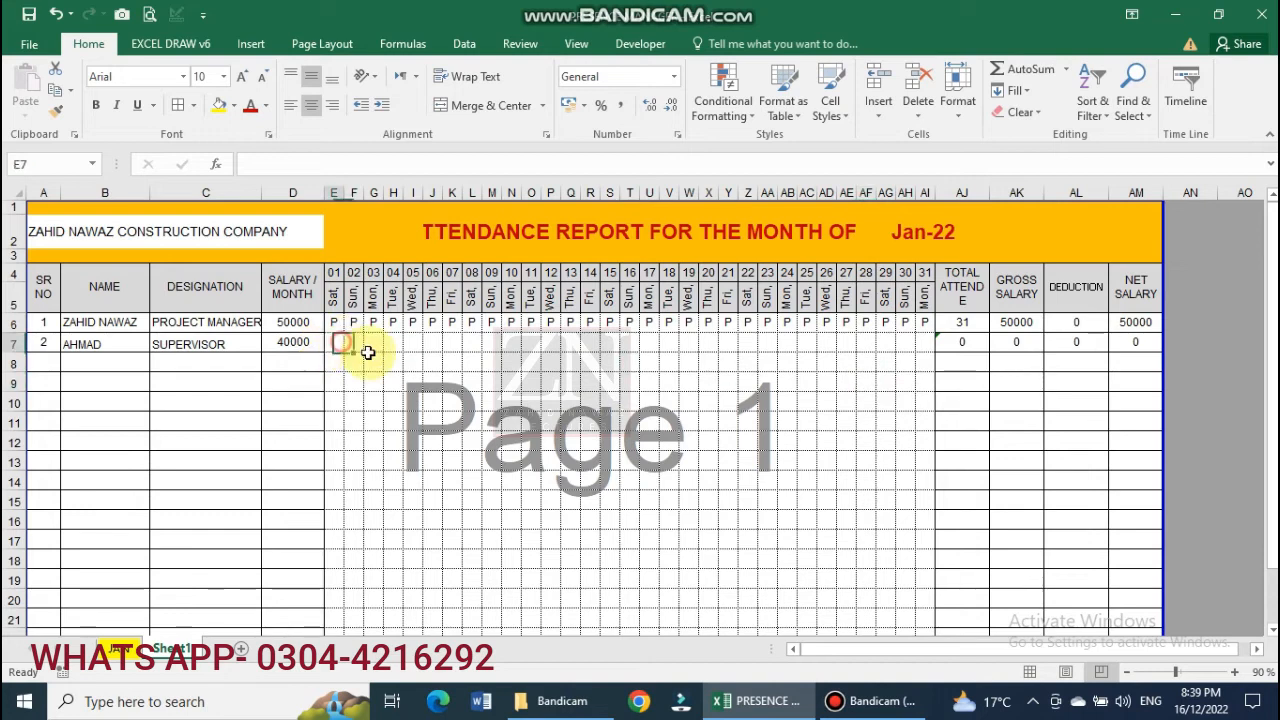
Mark the second employee present (P) for days 1 to 11.
{"action": "type", "text": "P"}
{"action": "key", "text": "Right"}
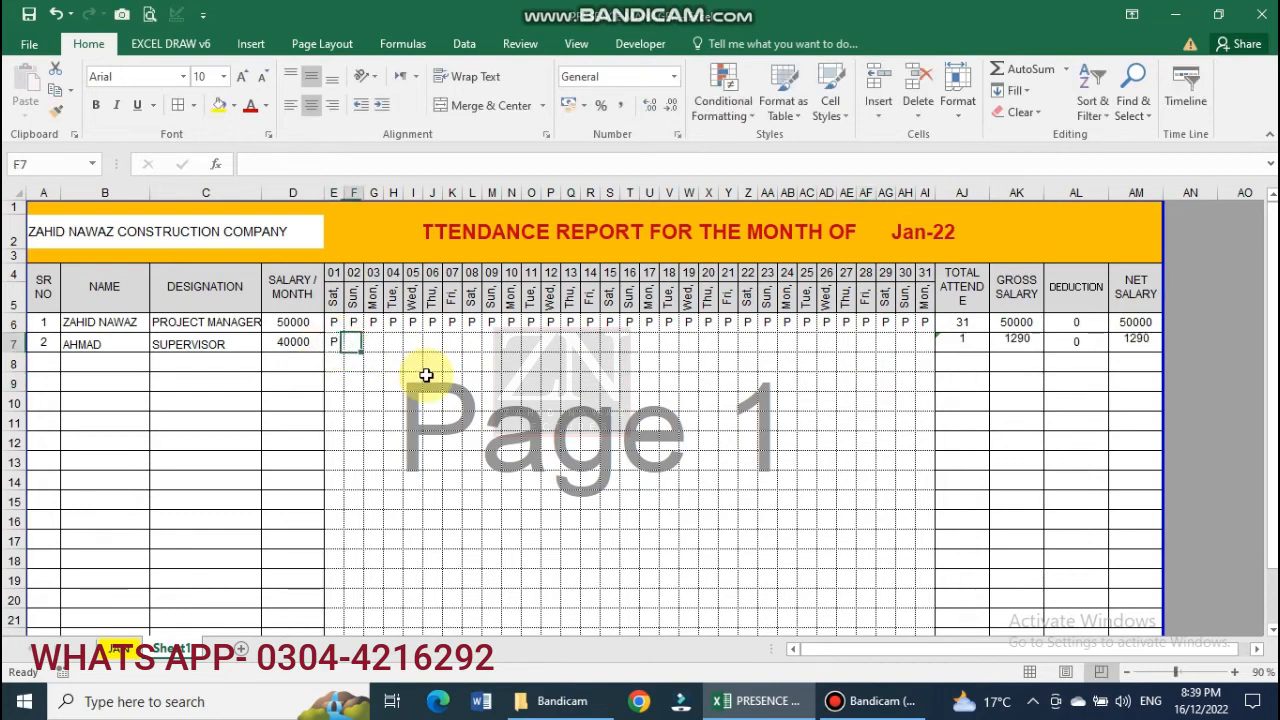
{"action": "type", "text": "P"}
{"action": "key", "text": "Right"}
{"action": "type", "text": "P"}
{"action": "key", "text": "Right"}
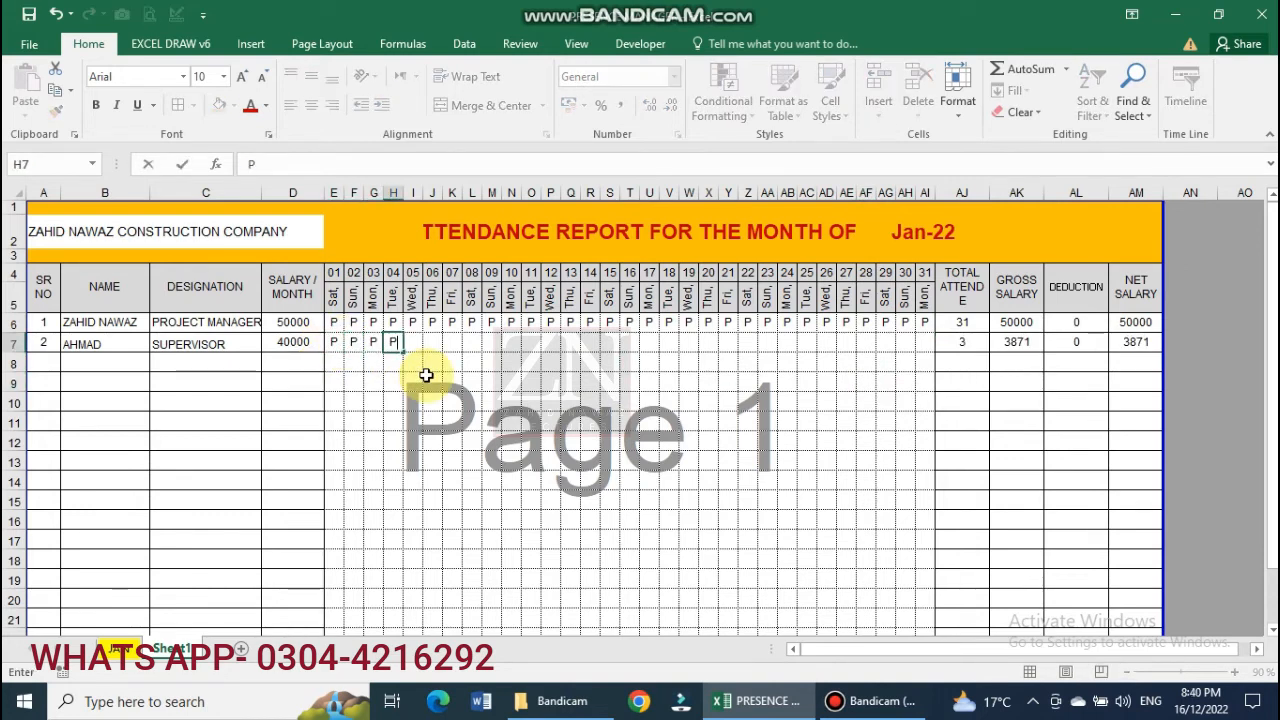
{"action": "type", "text": "P"}
{"action": "key", "text": "Right"}
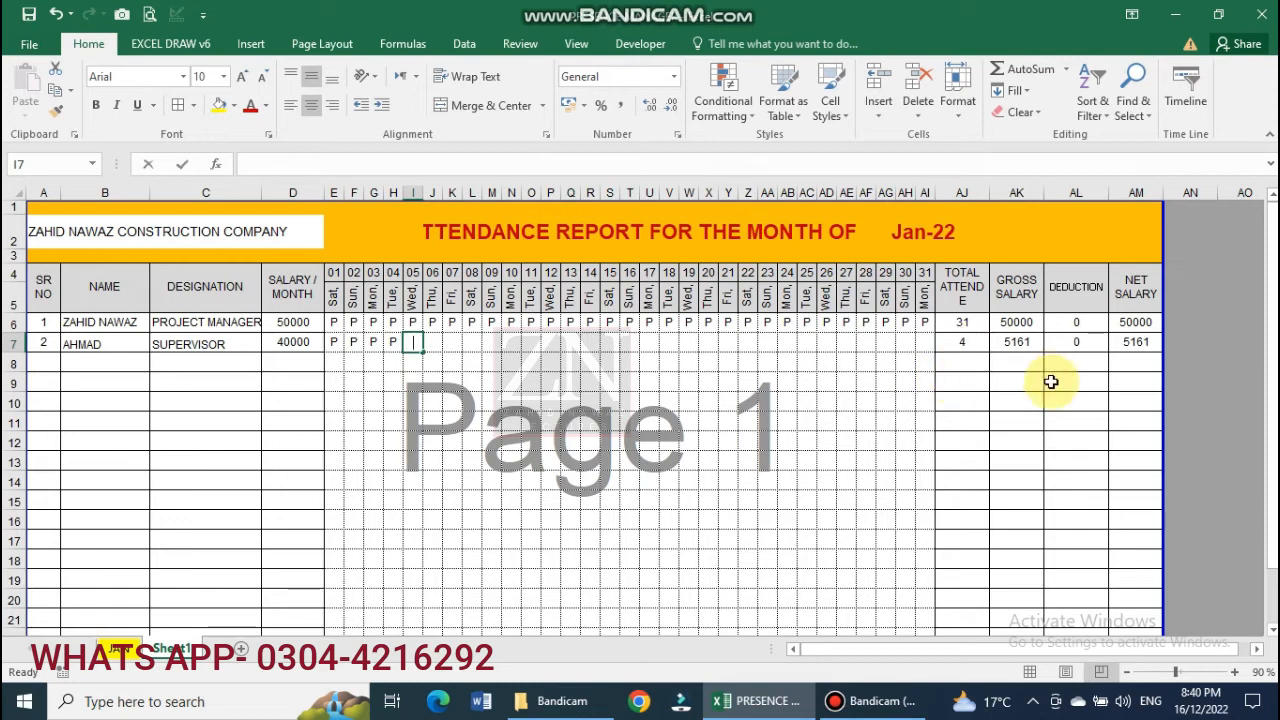
{"action": "type", "text": "P"}
{"action": "key", "text": "Right"}
{"action": "type", "text": "P"}
{"action": "key", "text": "Right"}
{"action": "type", "text": "P"}
{"action": "key", "text": "Right"}
{"action": "type", "text": "P"}
{"action": "key", "text": "Right"}
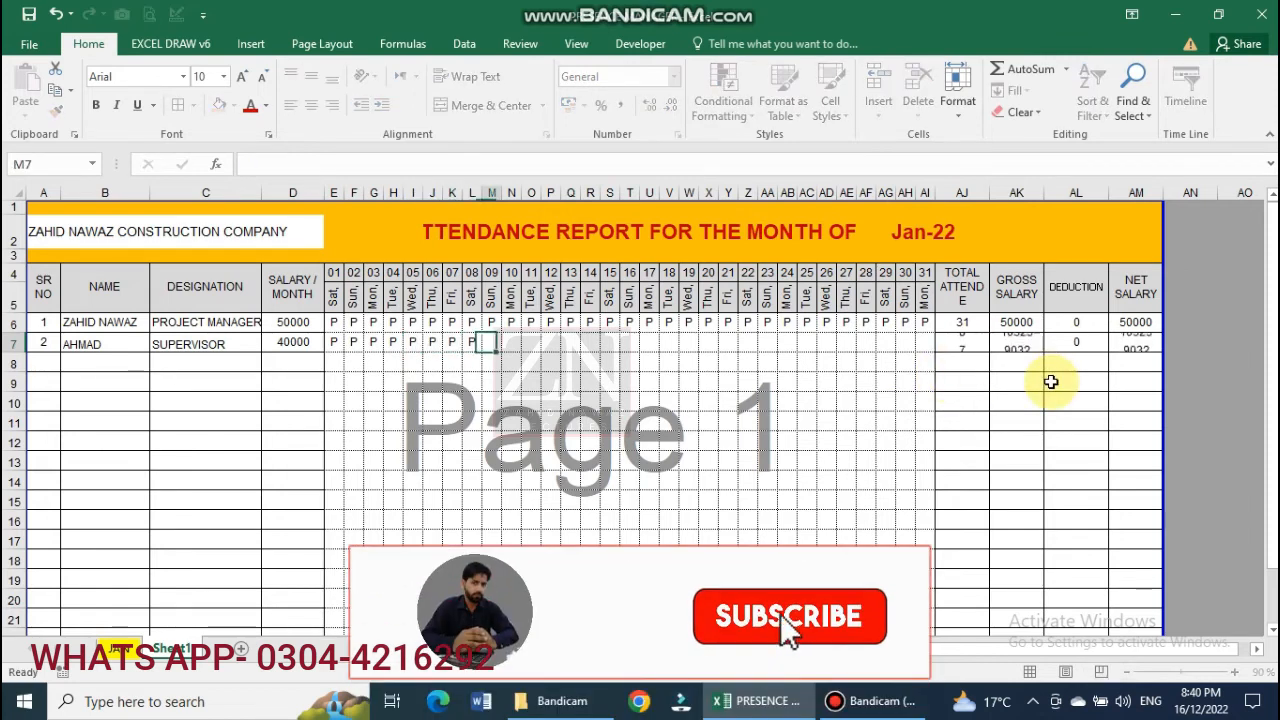
{"action": "type", "text": "P"}
{"action": "key", "text": "Right"}
{"action": "type", "text": "P"}
{"action": "key", "text": "Right"}
{"action": "type", "text": "P"}
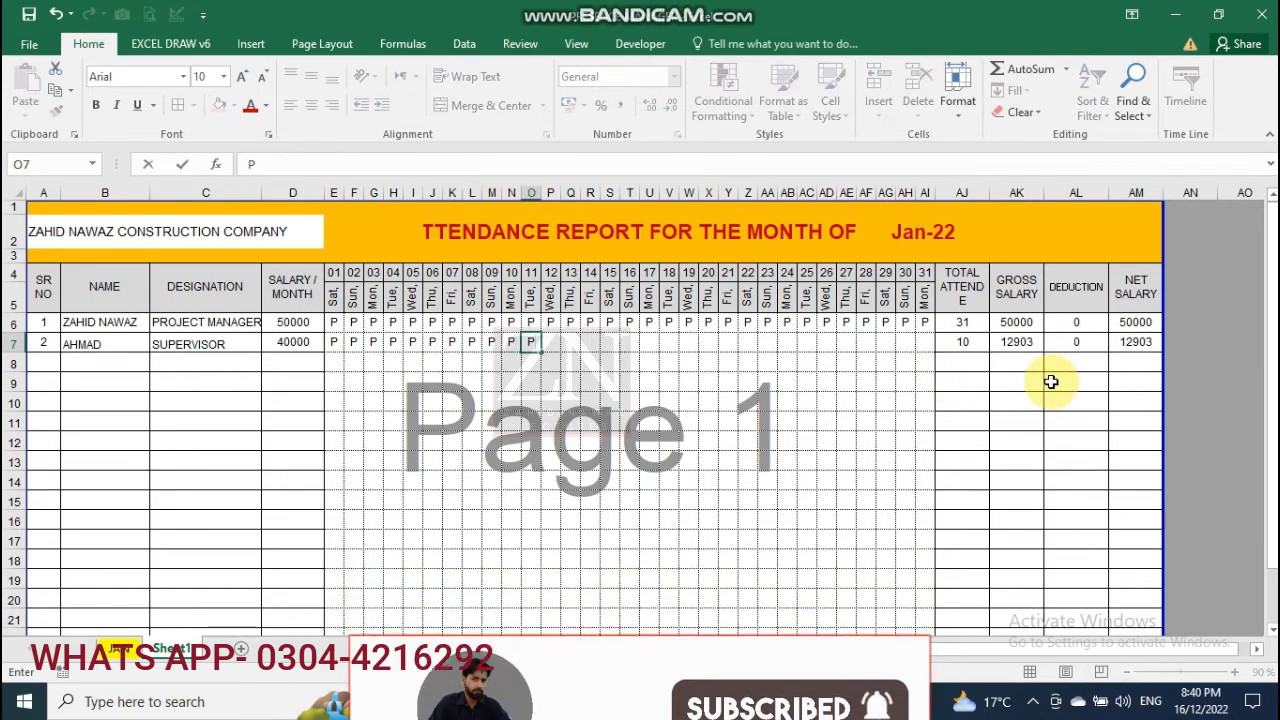
{"action": "key", "text": "Right"}
Mark days 12 and 14 absent (A) and the remaining days through 31 present.
{"action": "type", "text": "A"}
{"action": "key", "text": "Right"}
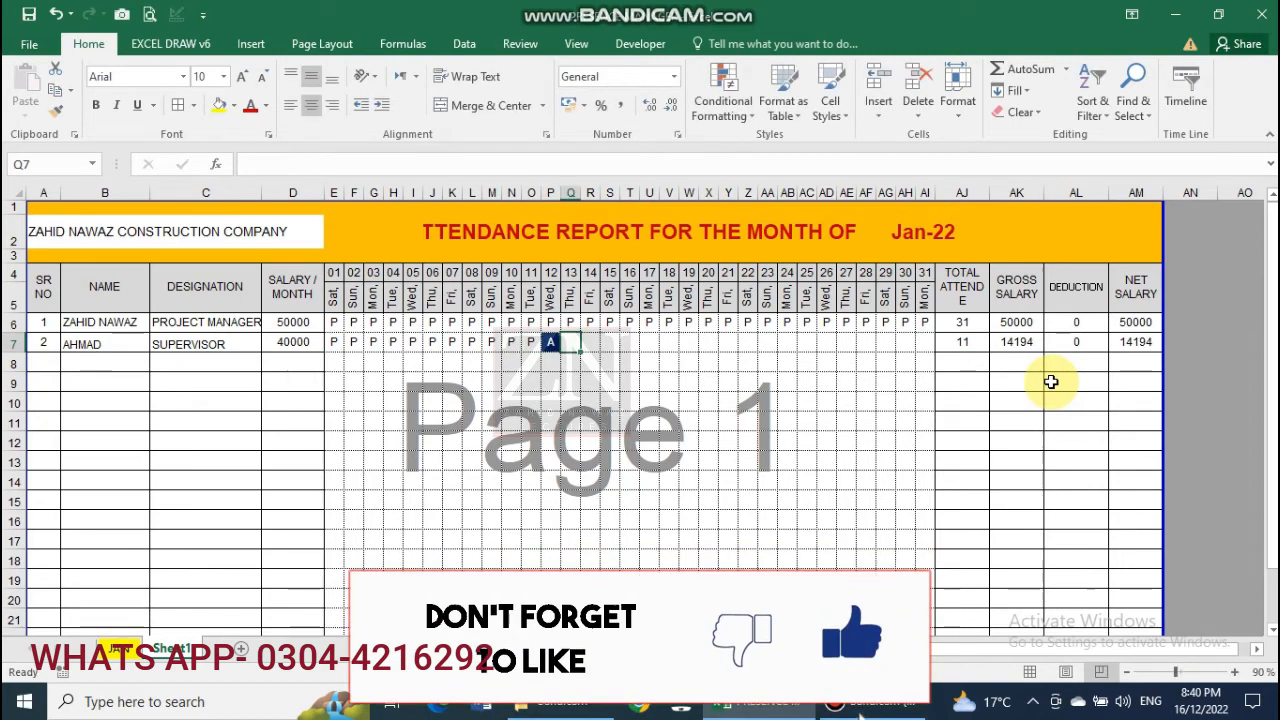
{"action": "type", "text": "P"}
{"action": "key", "text": "Right"}
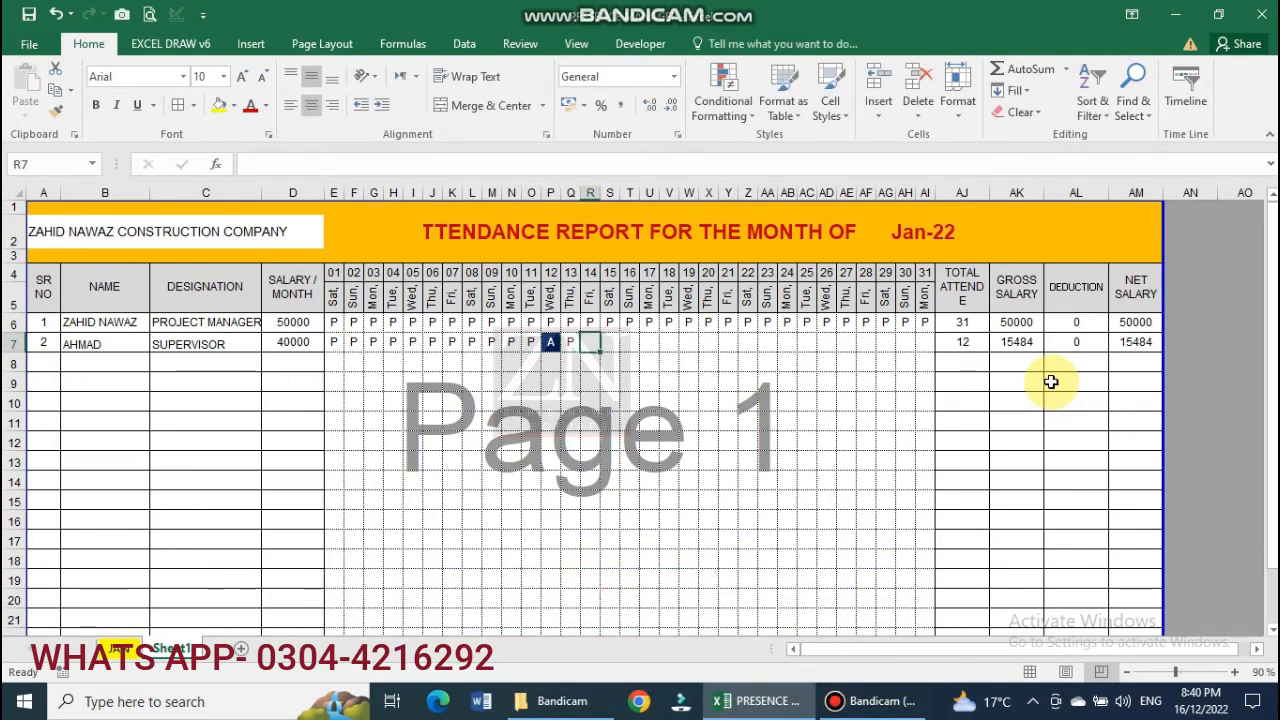
{"action": "type", "text": "A"}
{"action": "key", "text": "Right"}
{"action": "type", "text": "P"}
{"action": "key", "text": "Right"}
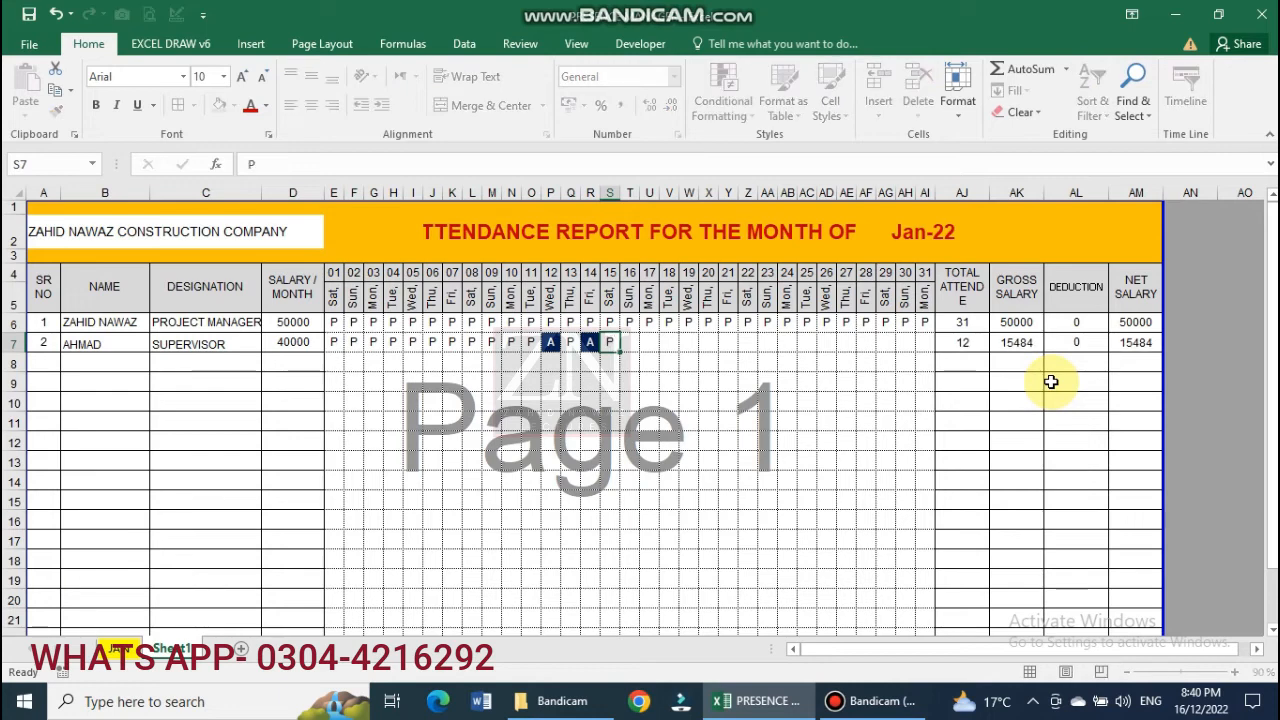
{"action": "type", "text": "P"}
{"action": "key", "text": "Right"}
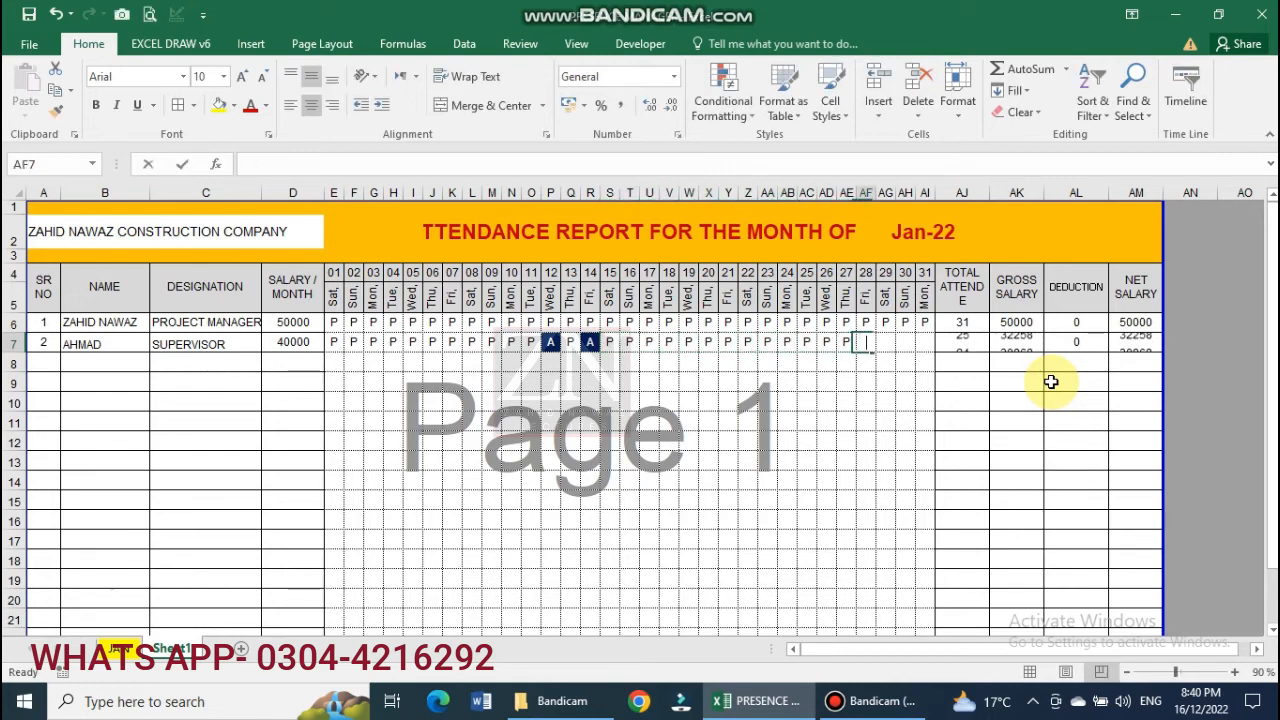
{"action": "type", "text": "P"}
{"action": "key", "text": "Right"}
{"action": "type", "text": "P"}
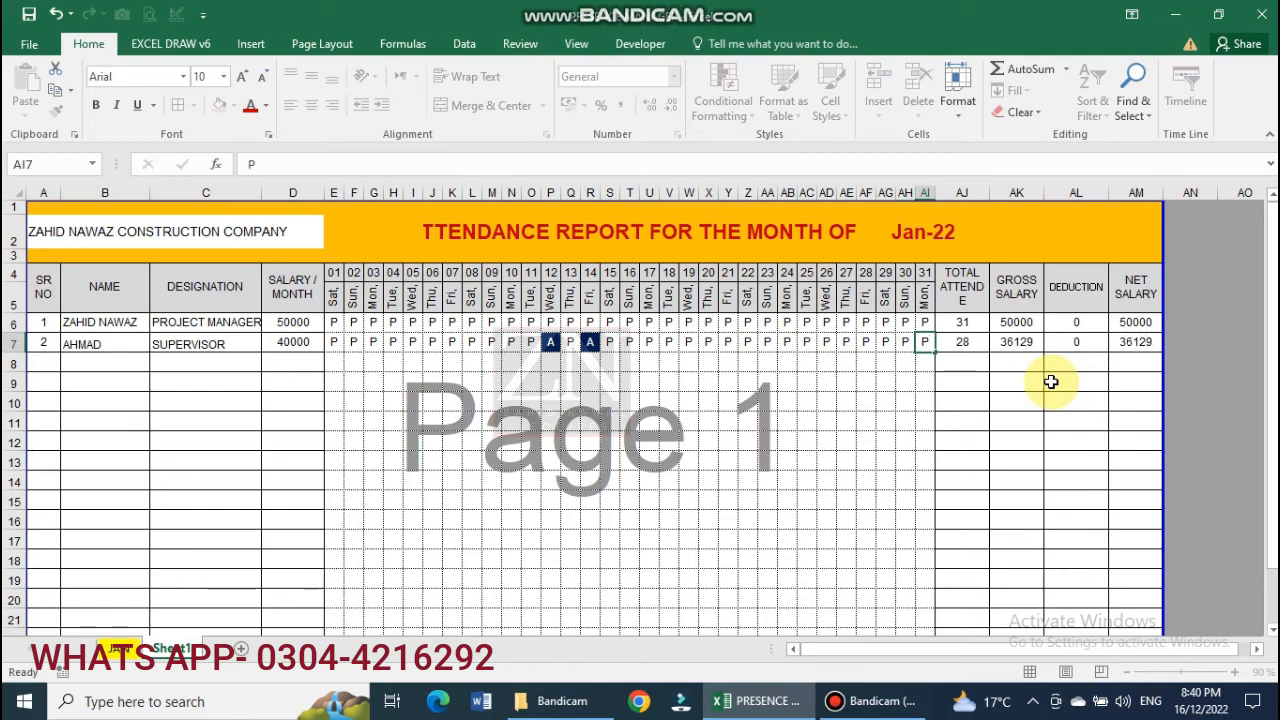
{"action": "key", "text": "Return"}
Enter a 2000 deduction in AL7, giving 29 days attended and 35419 net salary.
{"action": "left_click", "coordinate": [962, 342]}
{"action": "left_click", "coordinate": [1017, 342]}
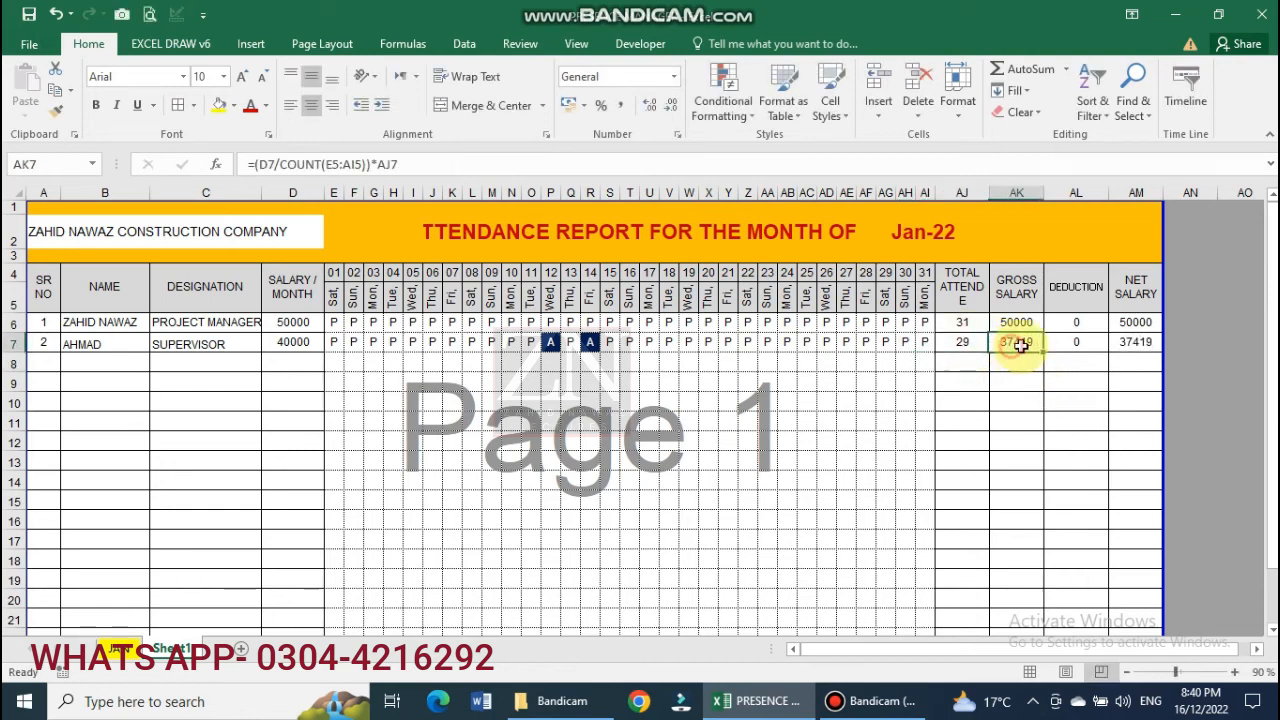
{"action": "left_click", "coordinate": [1072, 342]}
{"action": "type", "text": "2000"}
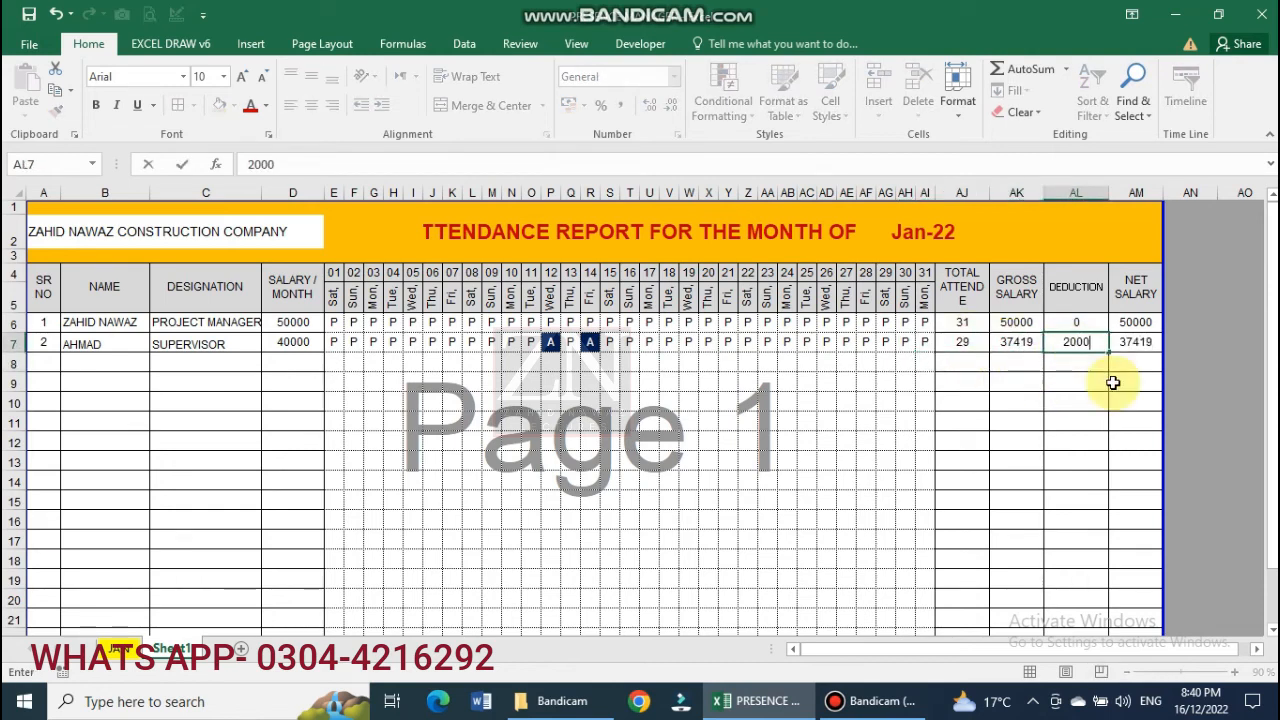
{"action": "key", "text": "Return"}
{"action": "left_click", "coordinate": [1147, 352]}
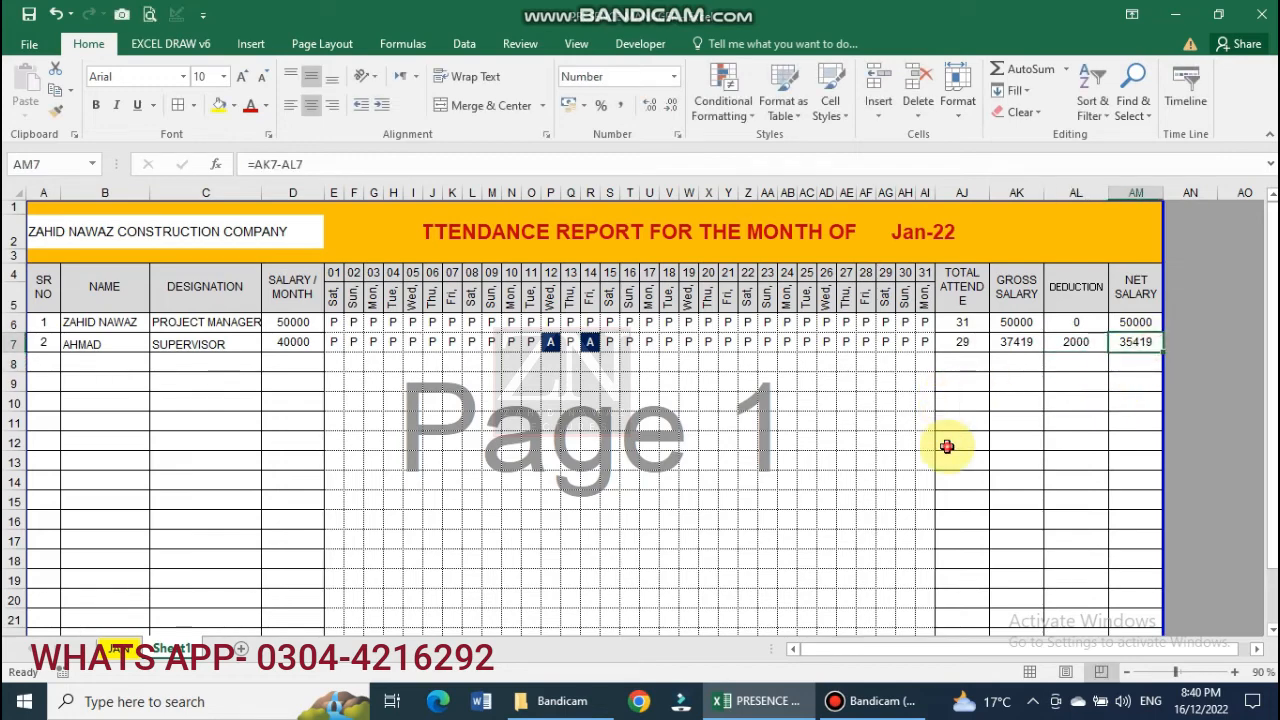
{"action": "left_click", "coordinate": [476, 470]}
After a print preview check, insert blank rows at row 20 for more employees.
{"action": "key", "text": "ctrl+p"}
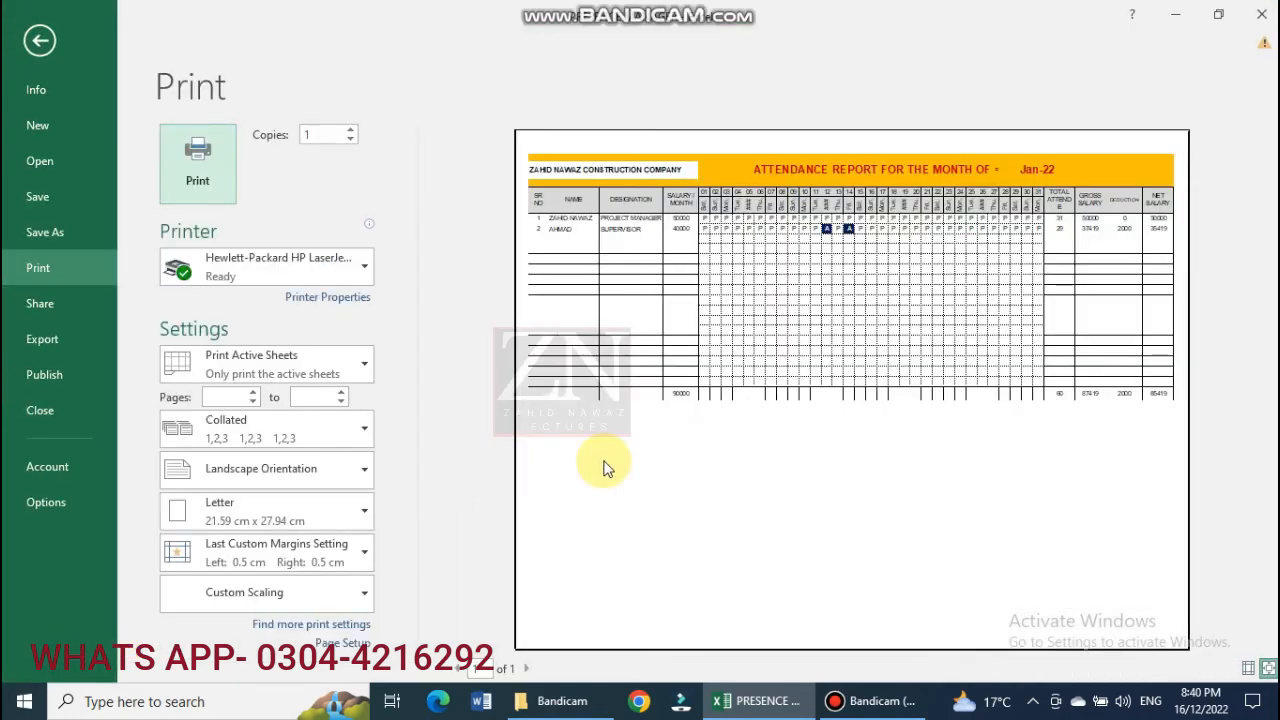
{"action": "key", "text": "Escape"}
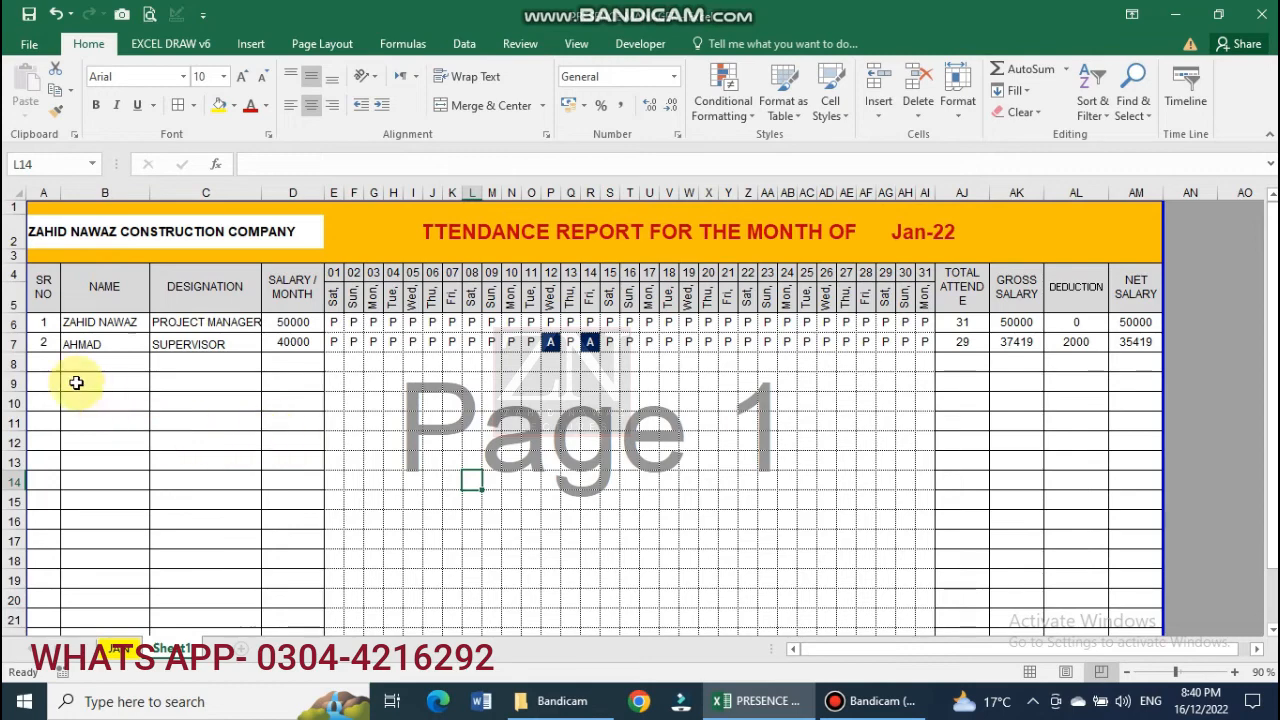
{"action": "scroll", "coordinate": [86, 374], "scroll_direction": "down", "scroll_amount": 1}
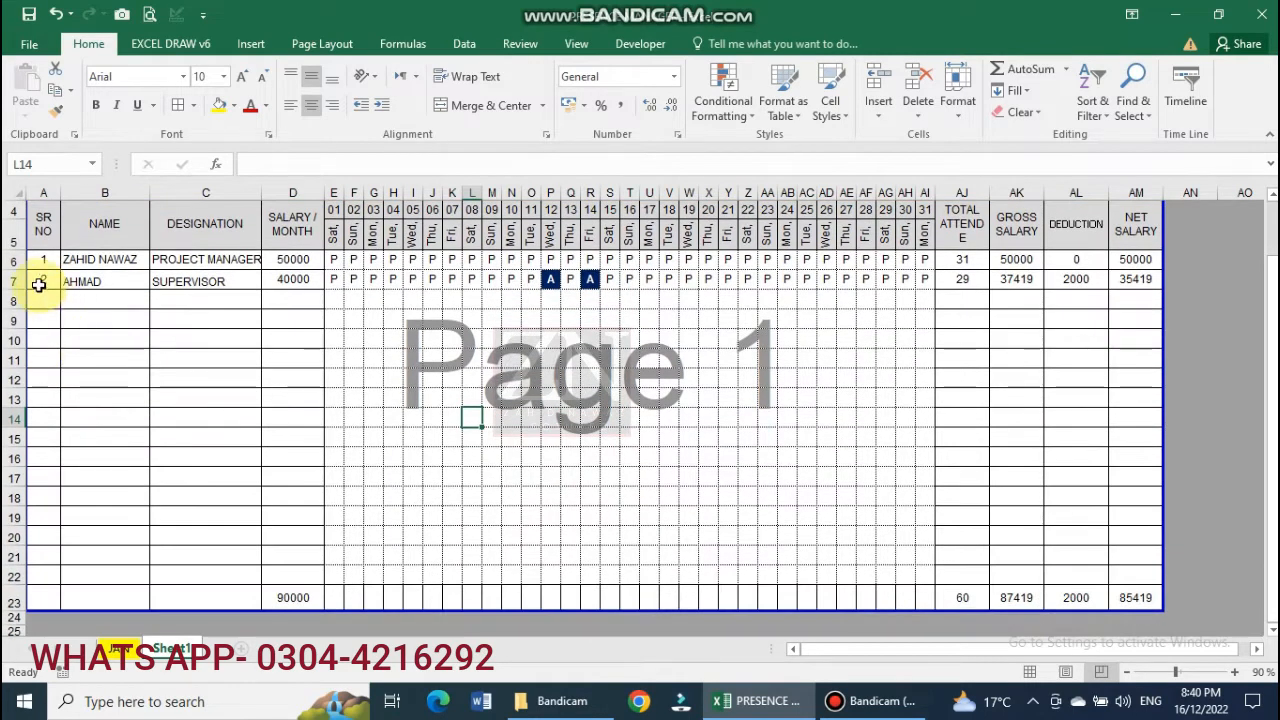
{"action": "left_click", "coordinate": [14, 537]}
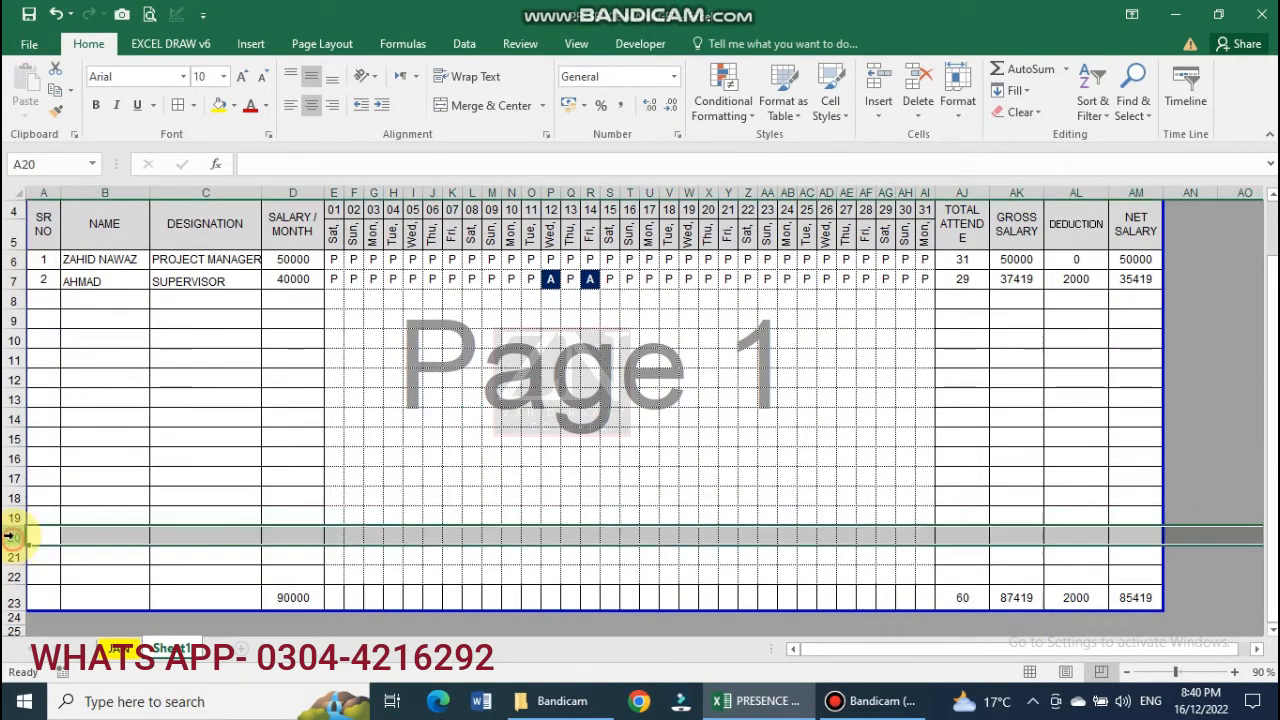
{"action": "key", "text": "ctrl+plus"}
{"action": "key", "text": "ctrl+plus"}
{"action": "key", "text": "ctrl+plus"}
{"action": "key", "text": "ctrl+plus"}
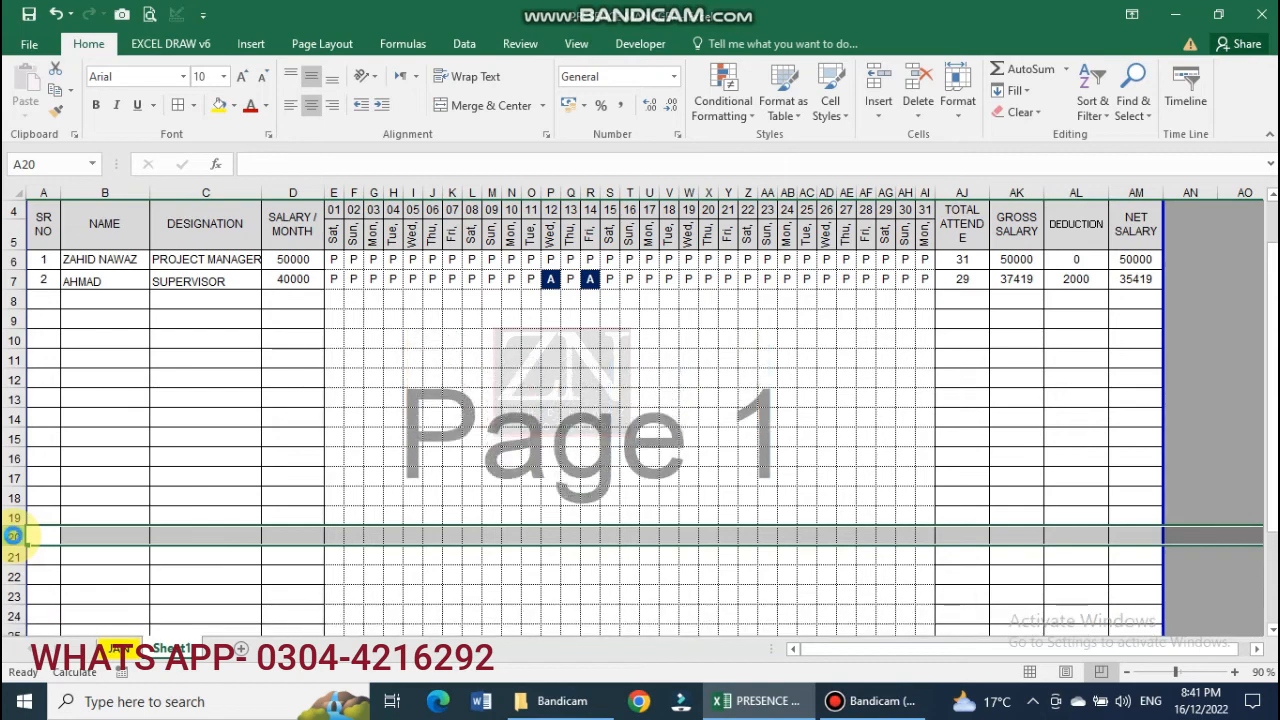
Extend SR NO numbering 1–28 down to row 33 and merge A34:C34 of the totals row.
{"action": "scroll", "coordinate": [200, 472], "scroll_direction": "down", "scroll_amount": 2}
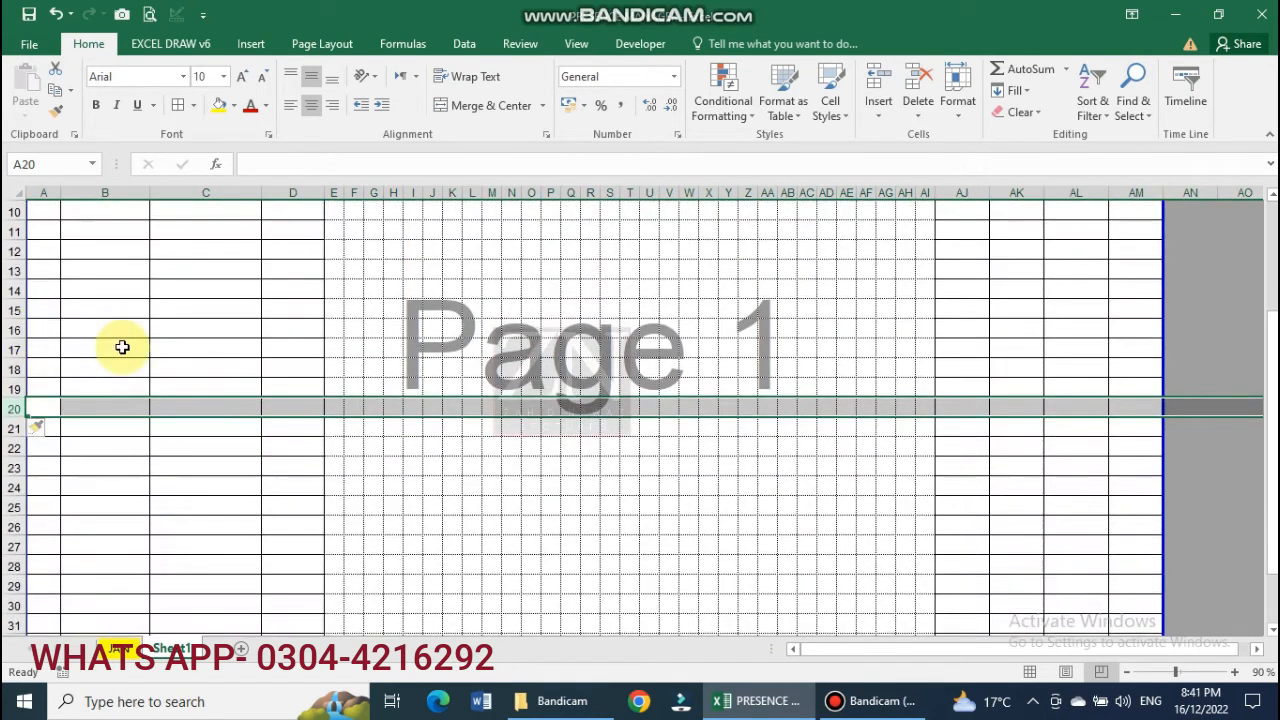
{"action": "scroll", "coordinate": [86, 354], "scroll_direction": "up", "scroll_amount": 3}
{"action": "left_click_drag", "start_coordinate": [43, 322], "coordinate": [200, 605]}
{"action": "left_click", "coordinate": [286, 517]}
{"action": "left_click", "coordinate": [470, 105]}
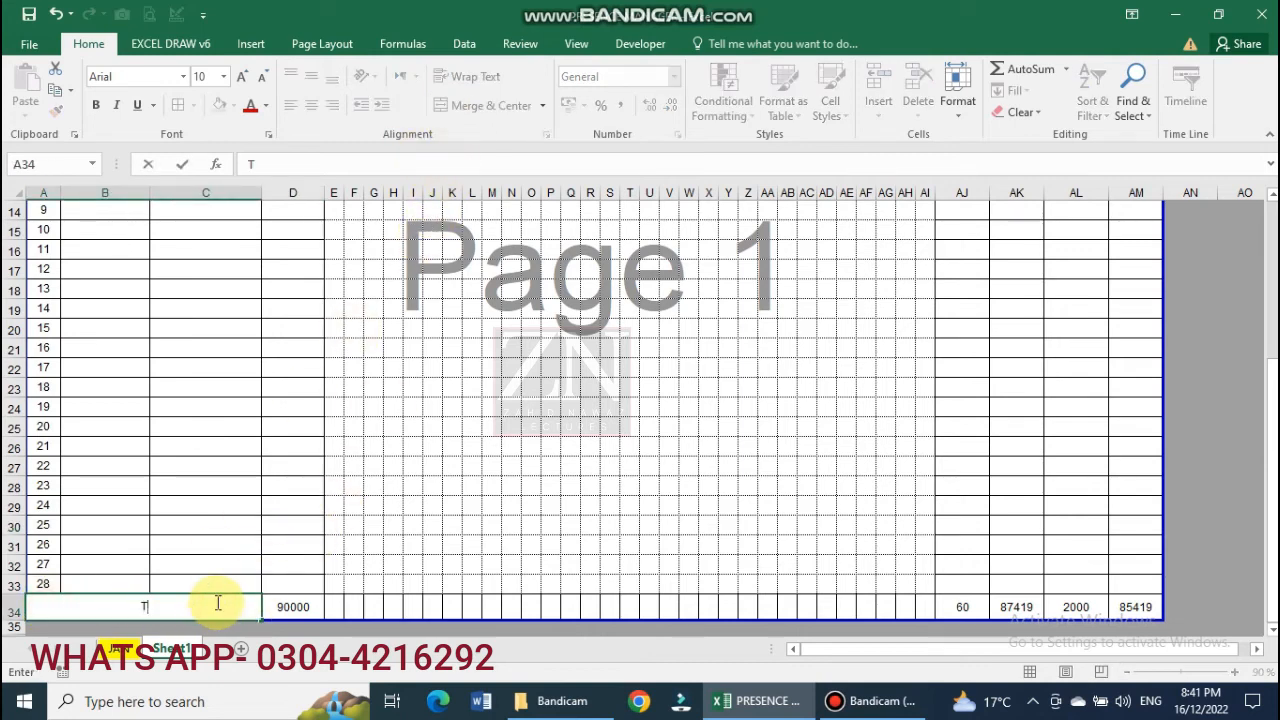
Confirm the TOTAL label and shade the totals row A34:AM34 grey.
{"action": "key", "text": "Return"}
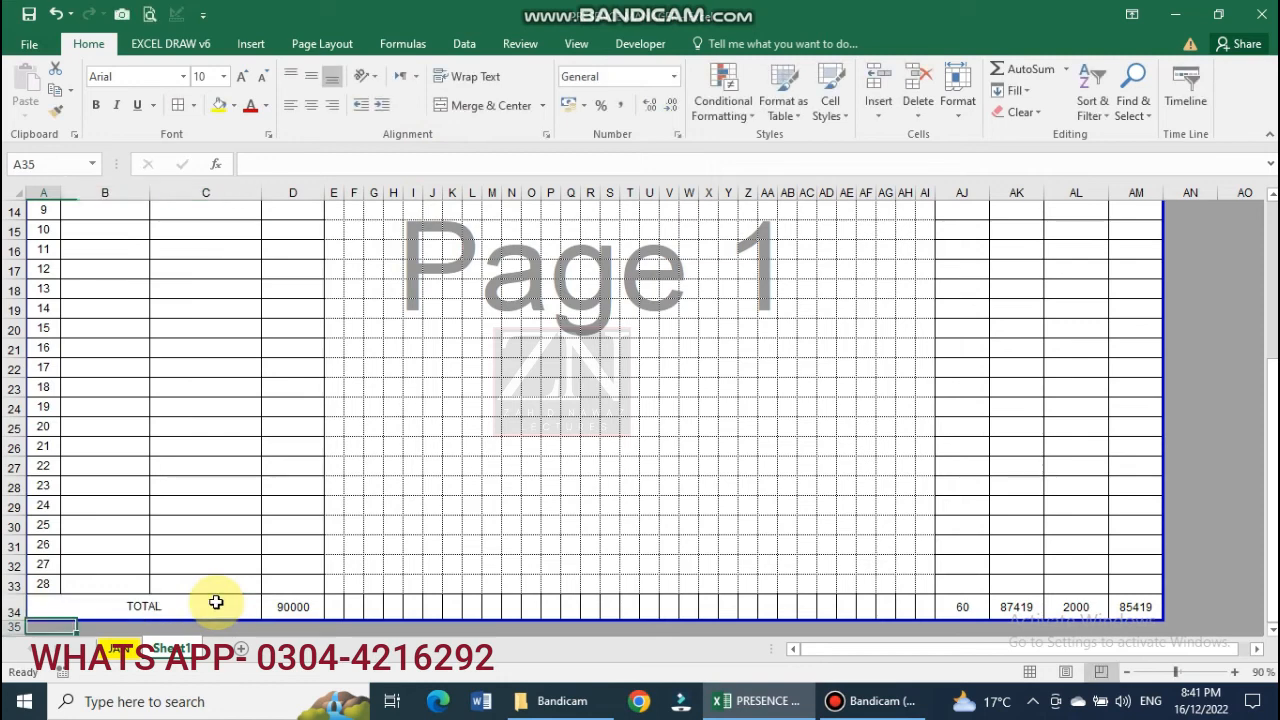
{"action": "left_click", "coordinate": [115, 610]}
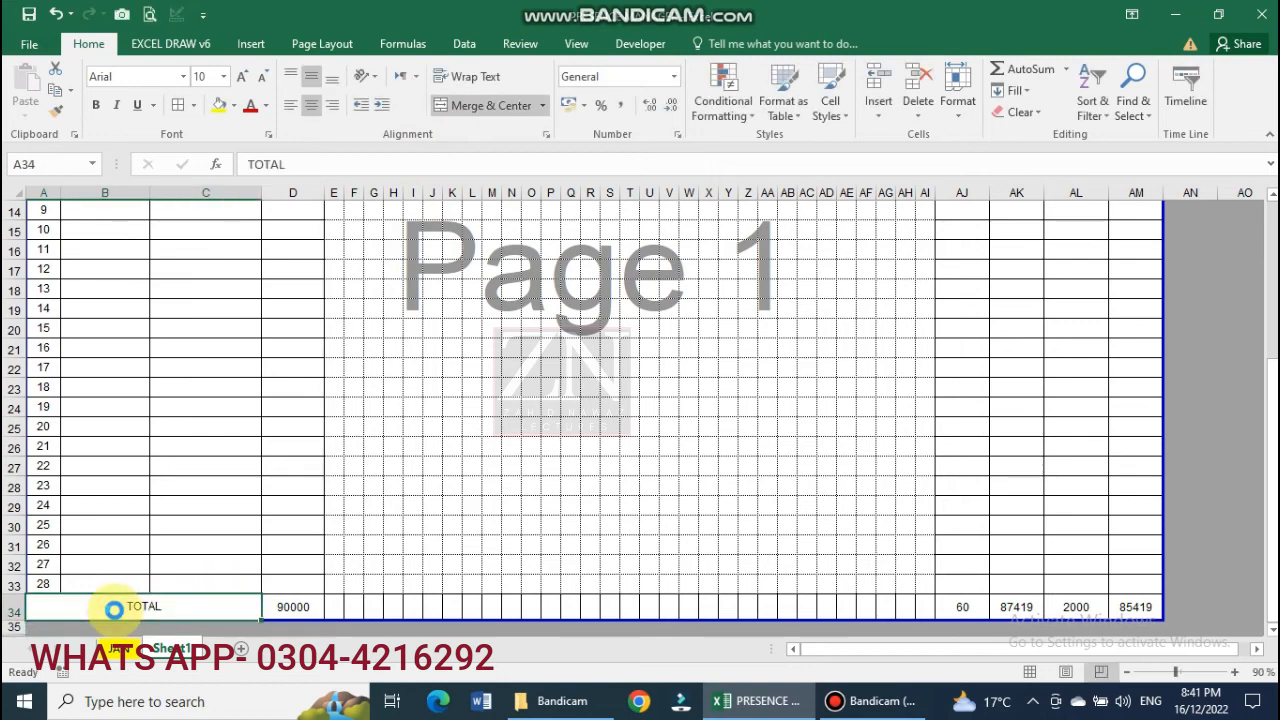
{"action": "left_click_drag", "start_coordinate": [143, 610], "coordinate": [1109, 603]}
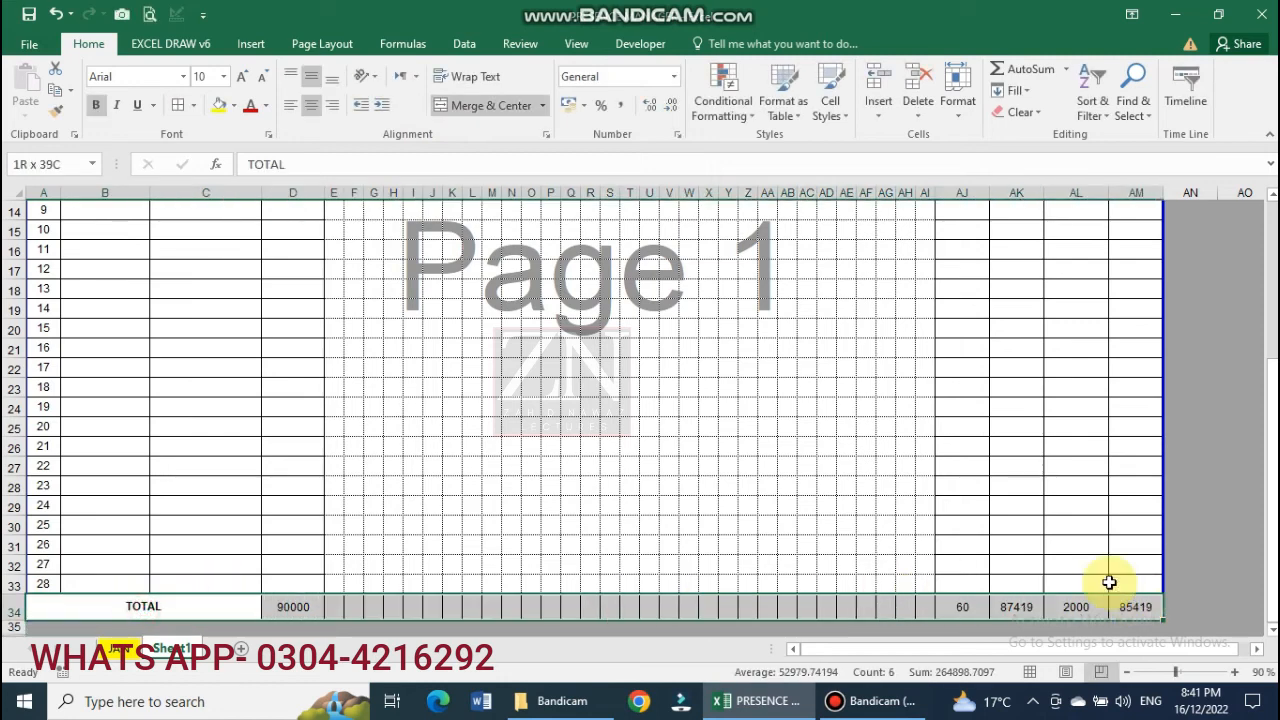
{"action": "left_click", "coordinate": [235, 110]}
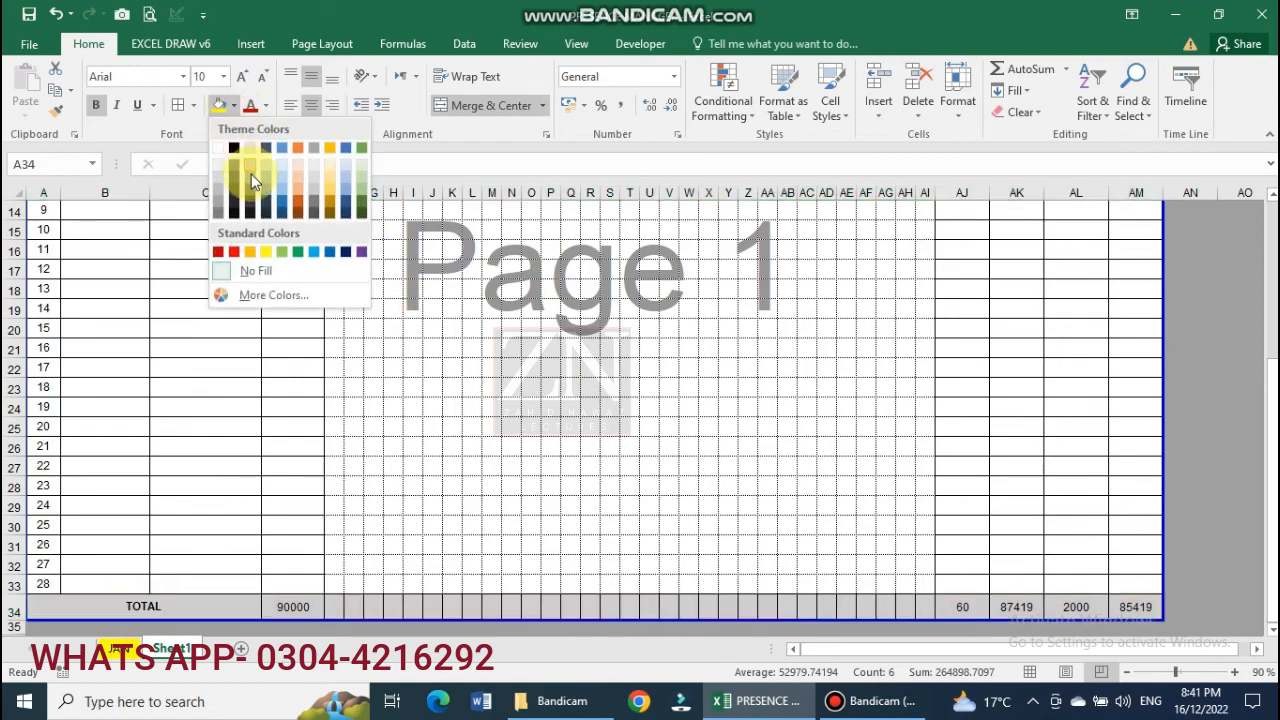
{"action": "left_click", "coordinate": [251, 174]}
{"action": "left_click", "coordinate": [647, 334]}
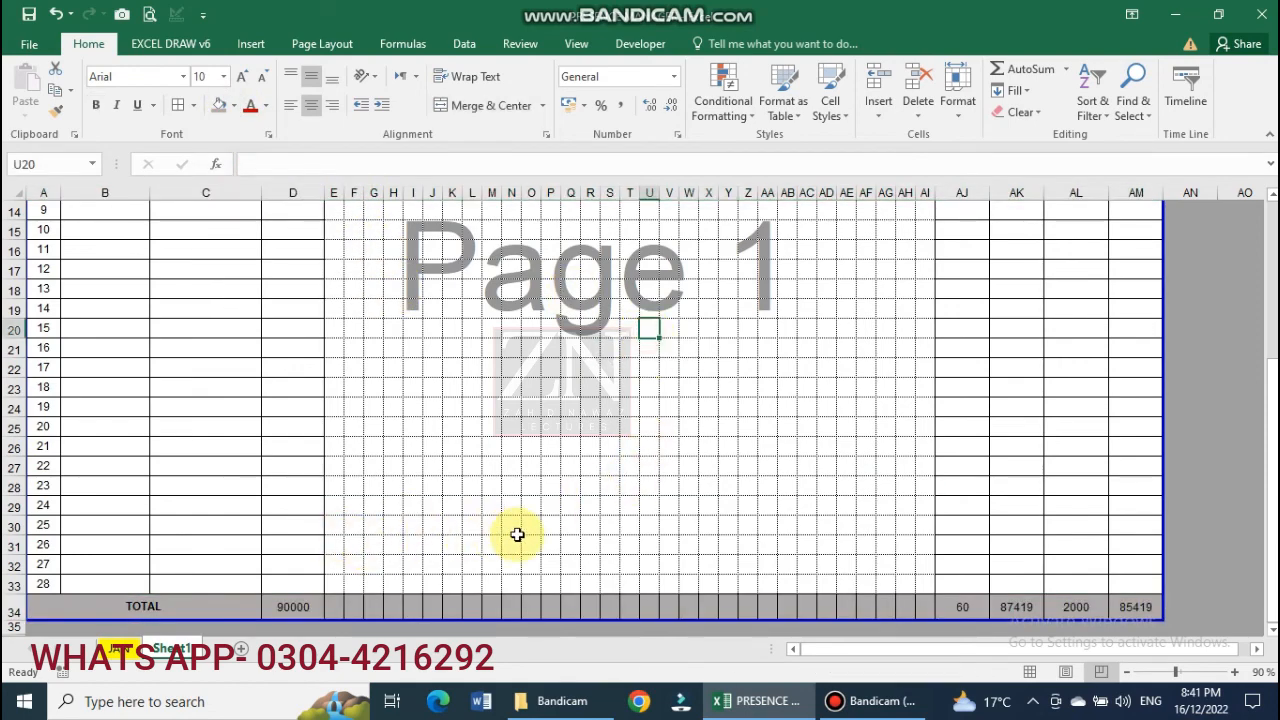
Check in print preview that the 28-row report fits on one page.
{"action": "scroll", "coordinate": [517, 535], "scroll_direction": "up", "scroll_amount": 4}
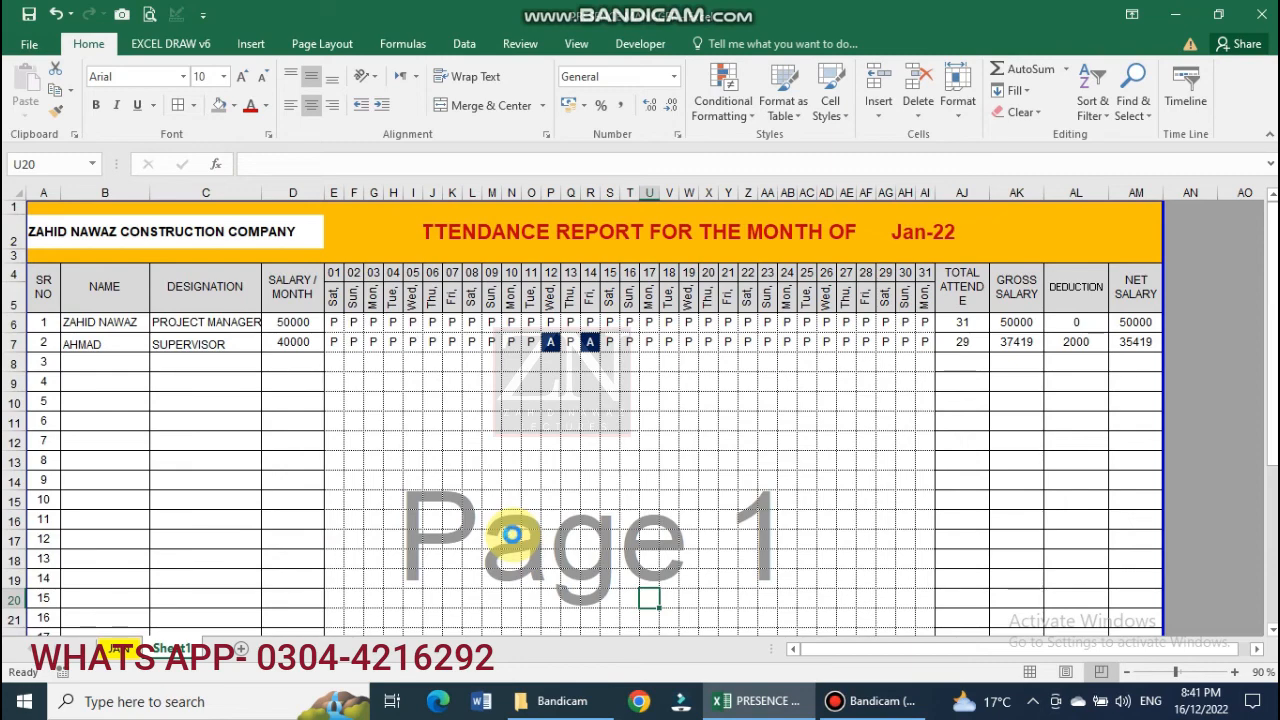
{"action": "key", "text": "ctrl+p"}
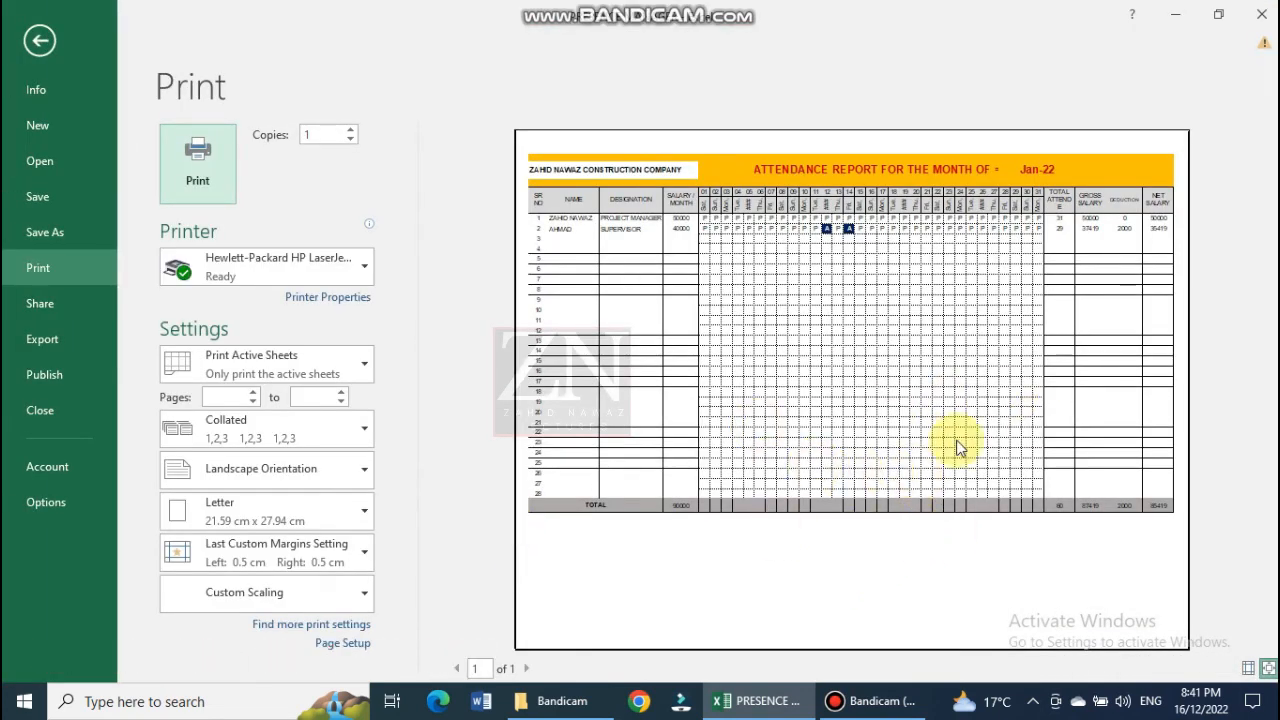
{"action": "key", "text": "Escape"}
{"action": "left_click", "coordinate": [786, 401]}
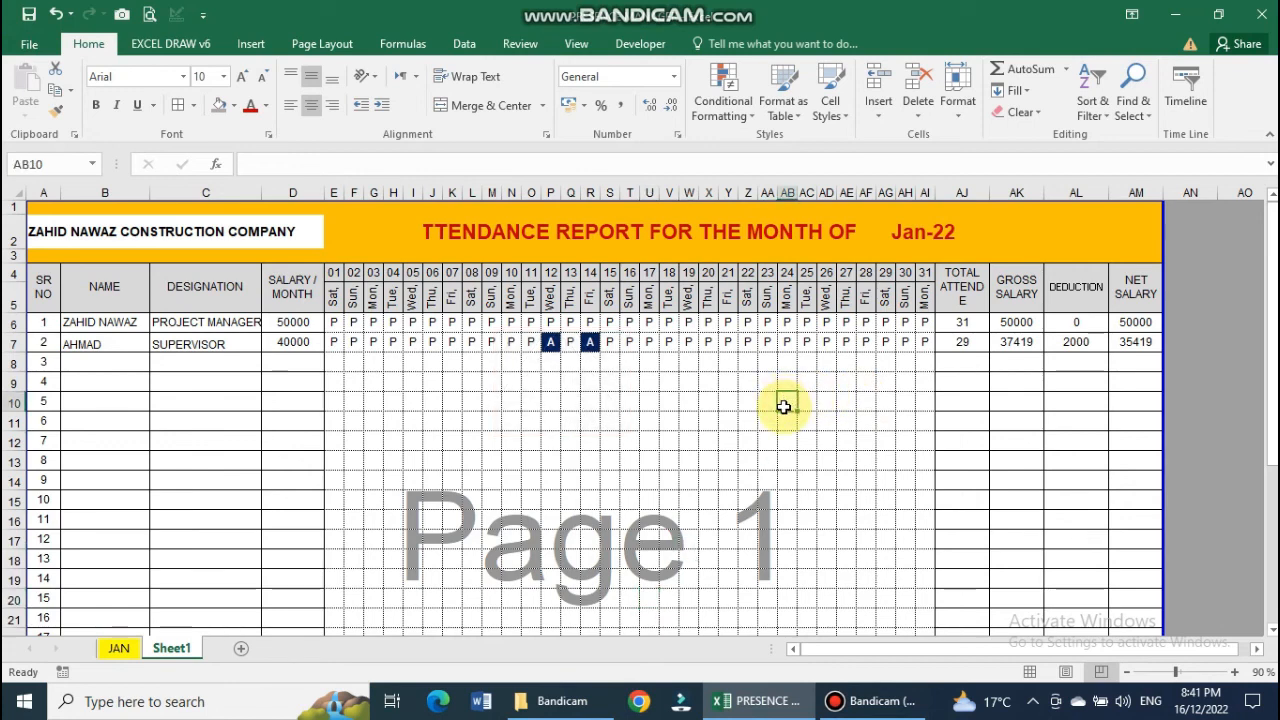